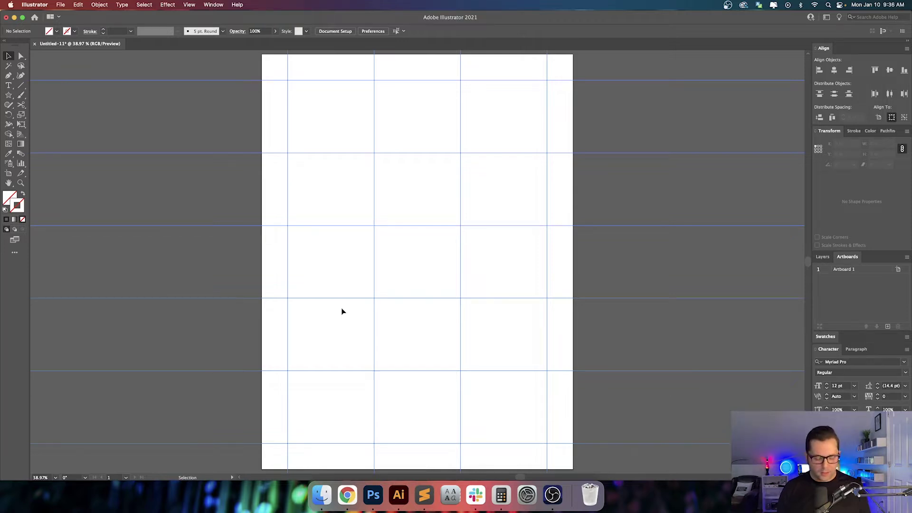
- Add the text "VANESSA CARLTON" to the upper half of the artboard and enlarge it proportionally to about 8.1 in wide
key("t")
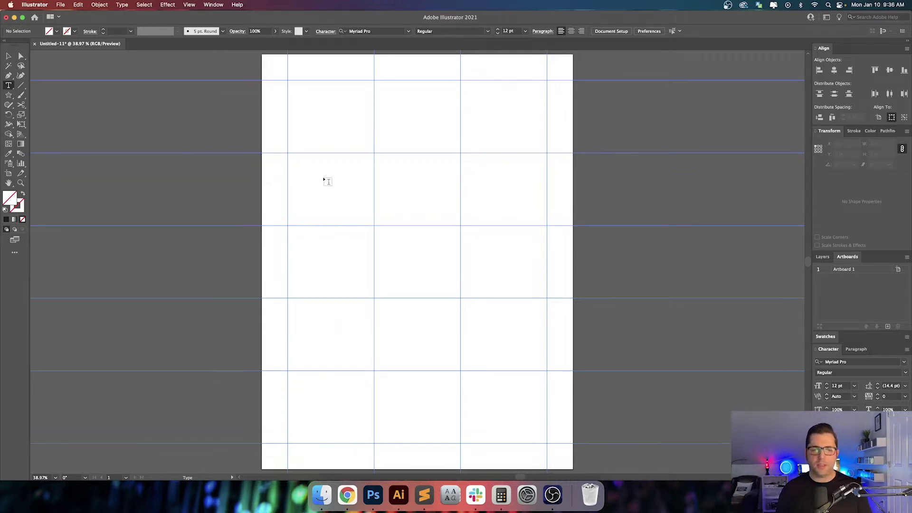
left_click(323, 183)
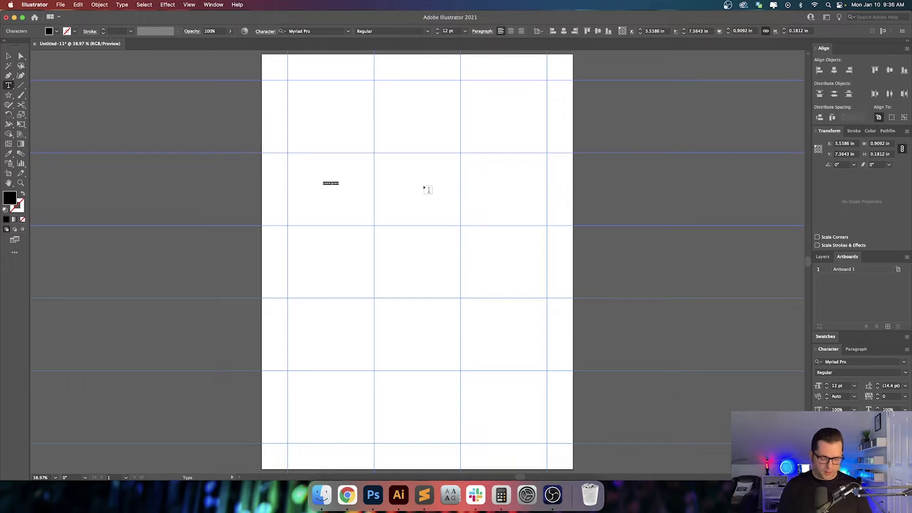
type("sw")
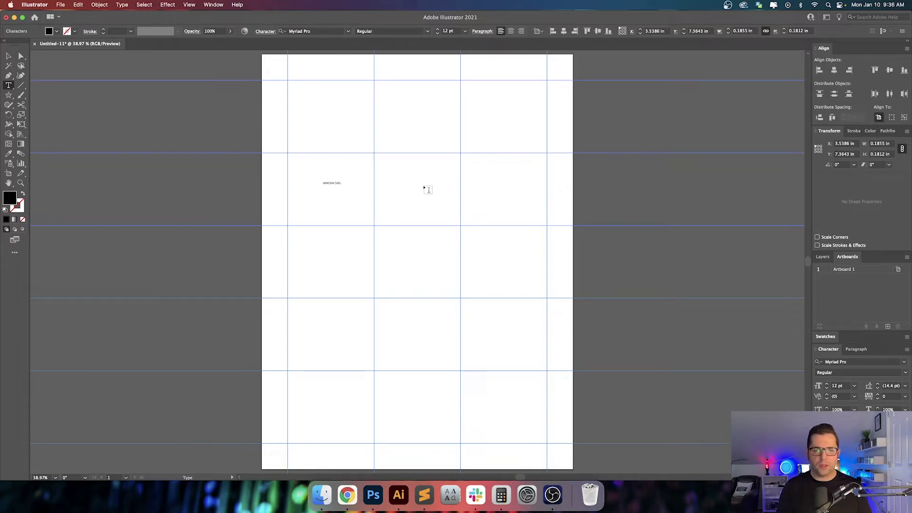
key("Escape")
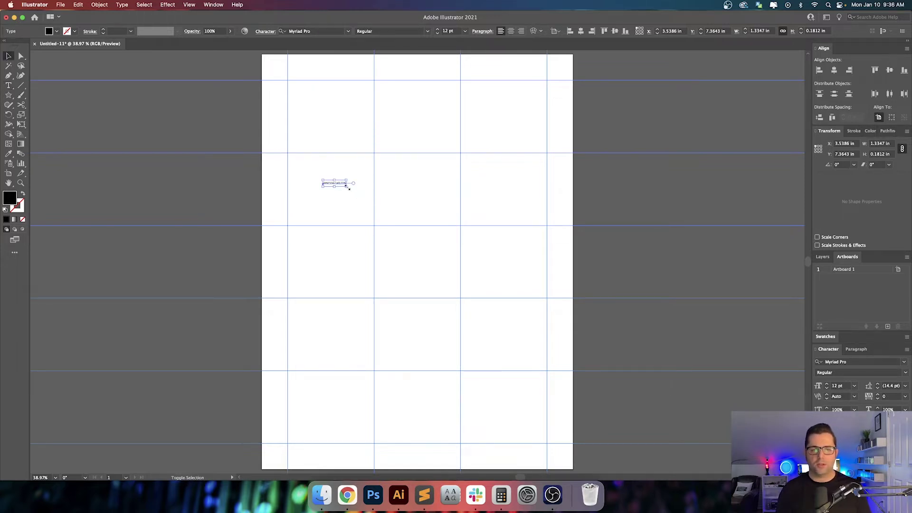
left_click_drag(348, 187, 464, 236)
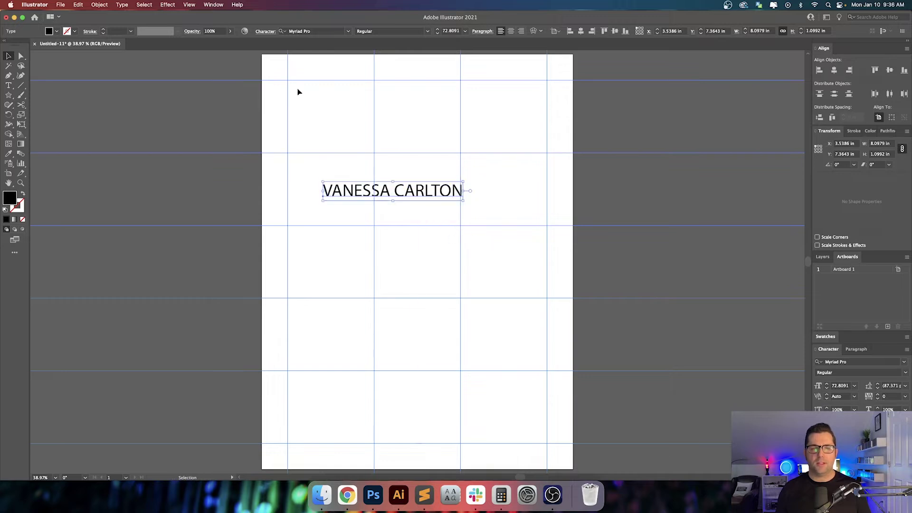
- Set the text's font to Acumin Variable Concept
left_click(331, 31)
type("ac")
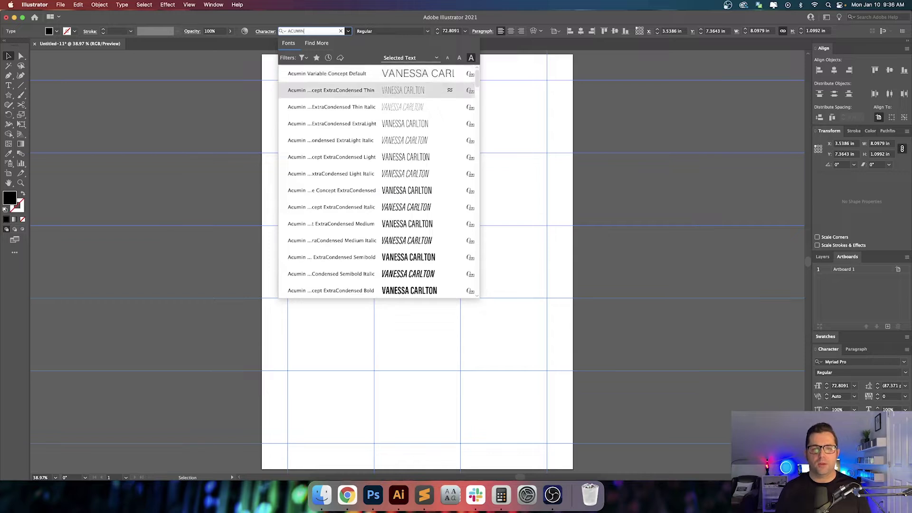
key("Return")
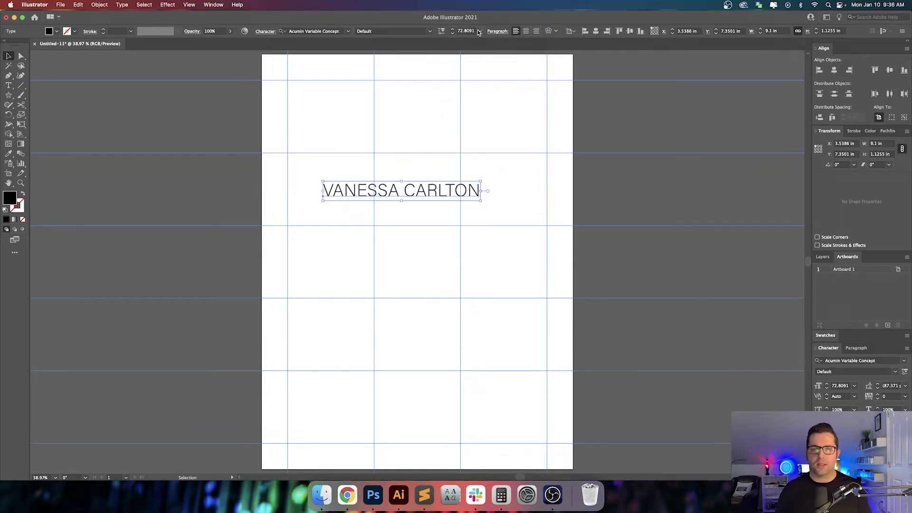
- Set the text's font size to 180 pt and its kerning to Optical
left_click(459, 30)
key("shift+Up")
key("shift+Up")
key("shift+Up")
key("shift+Up")
key("shift+Up")
key("shift+Up")
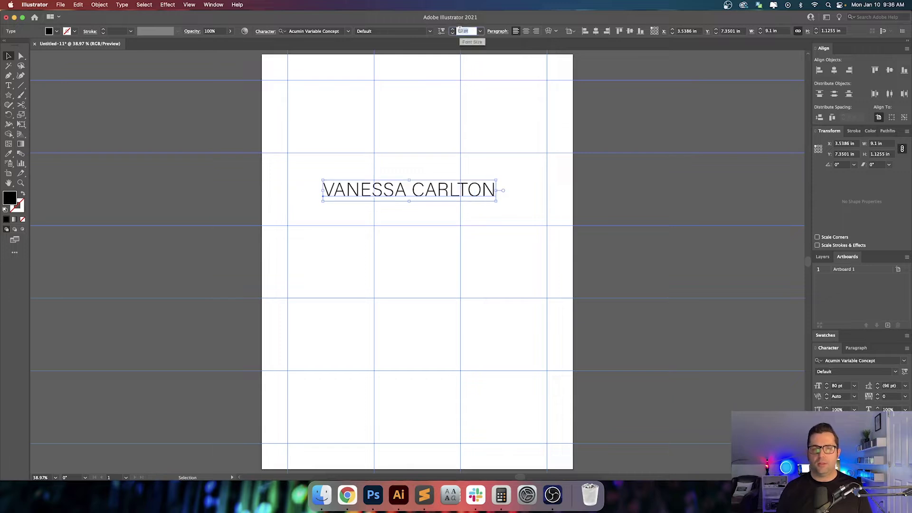
key("shift+Up")
key("shift+Up")
key("shift+Up")
key("shift+Up")
key("shift+Up")
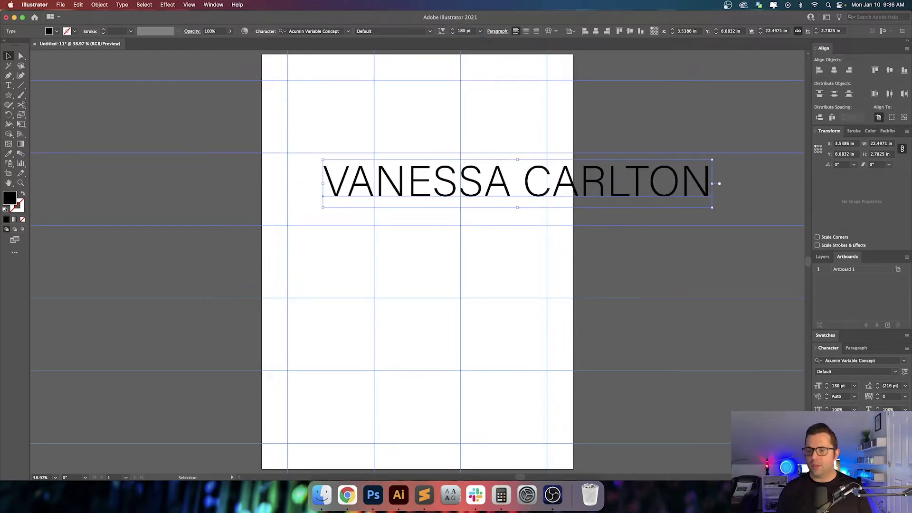
left_click(854, 396)
left_click(838, 248)
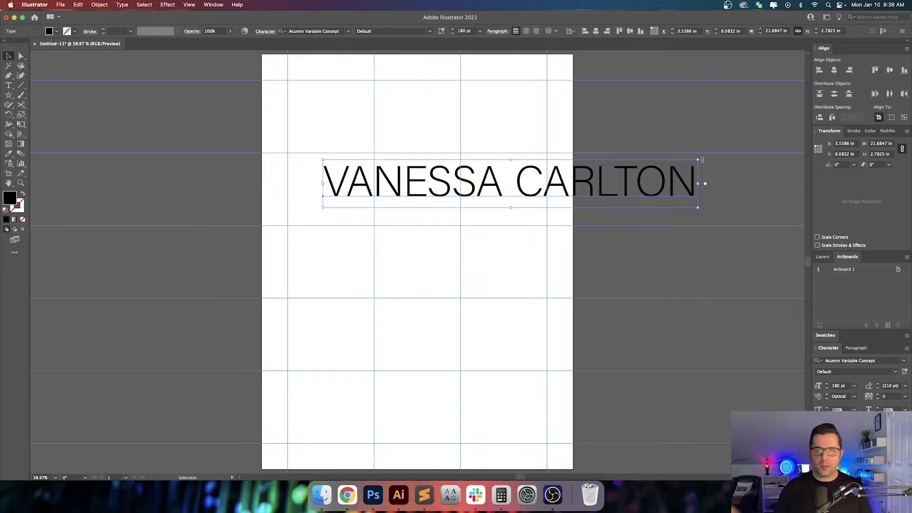
- Rotate the text to 270° so it reads downward and place it within the artboard, near the second vertical guide
left_click_drag(702, 160, 560, 334)
left_click_drag(606, 200, 626, 243)
left_click_drag(543, 175, 428, 247)
left_click_drag(505, 244, 456, 205)
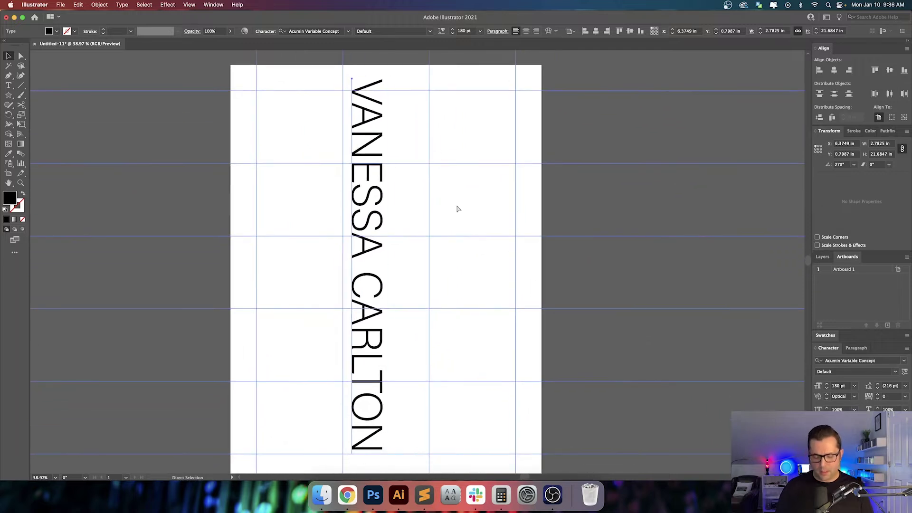
key("super+0")
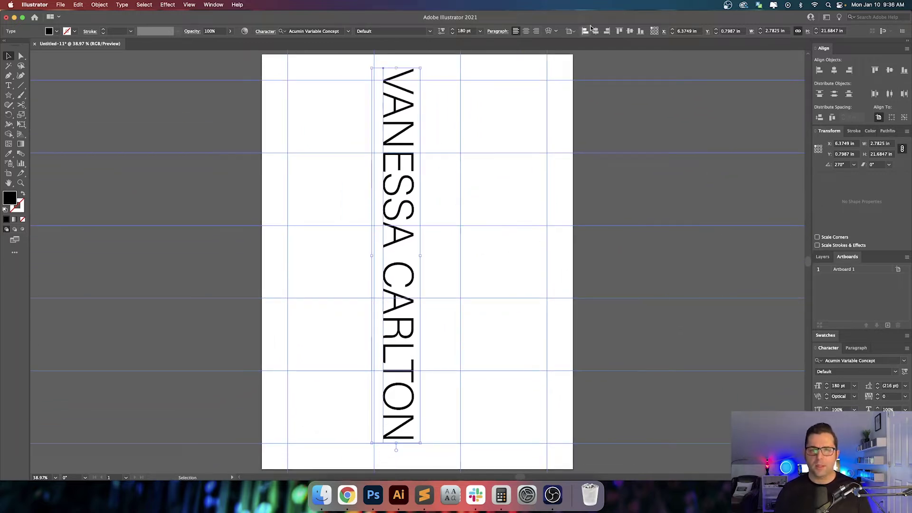
left_click(602, 85)
scroll(612, 90, "left", 2)
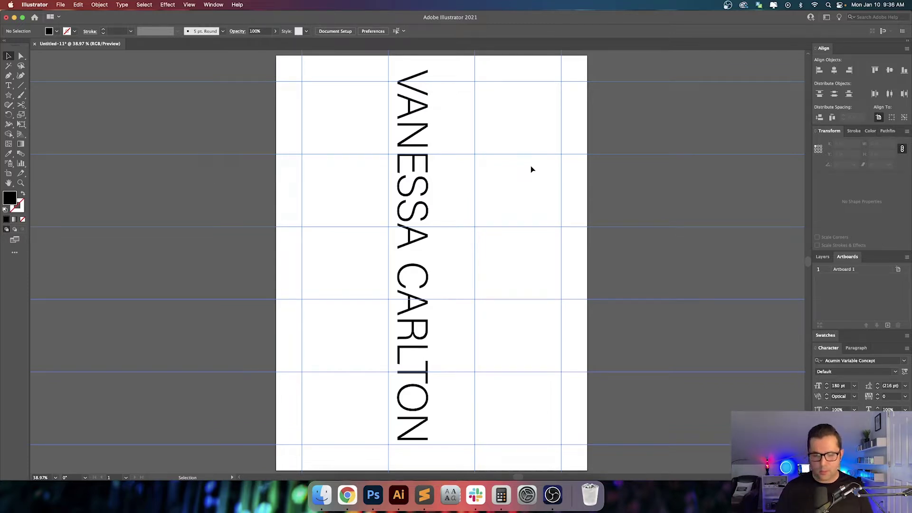
- Change the vertical text's font style to Black
left_click_drag(494, 204, 360, 216)
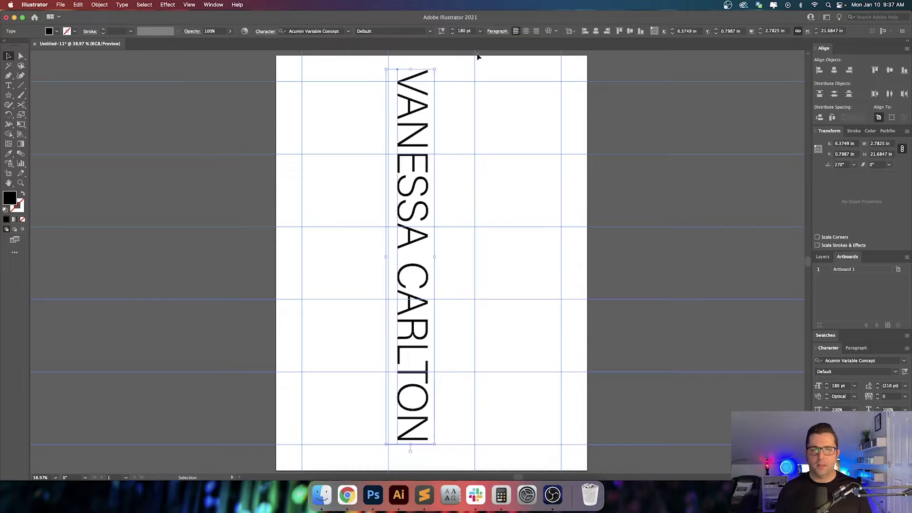
left_click(430, 32)
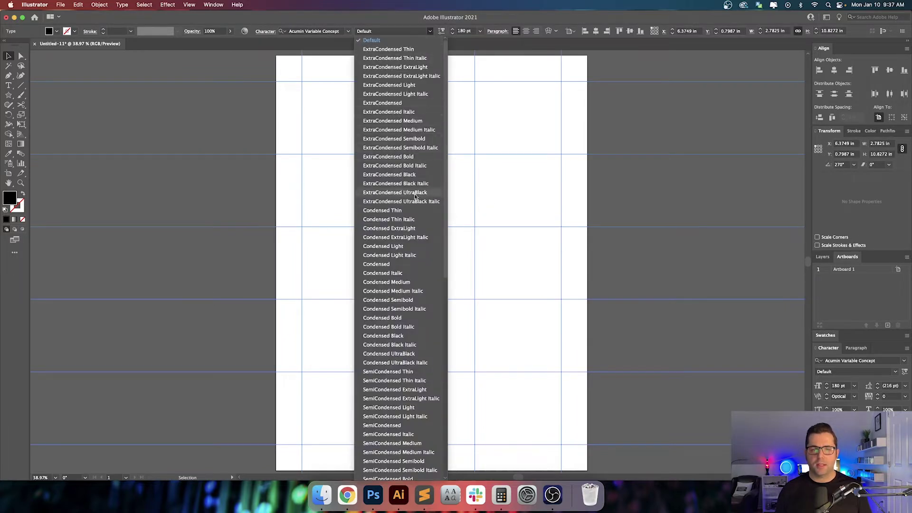
scroll(406, 222, "down", 5)
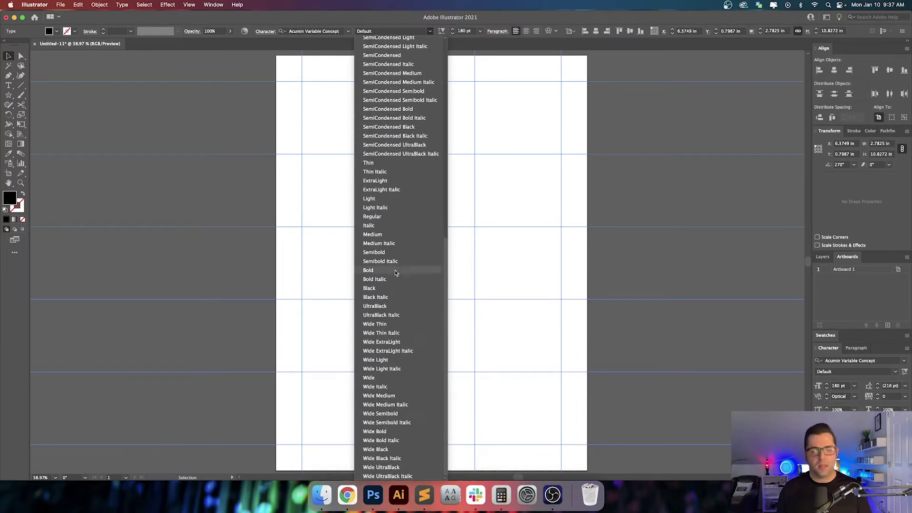
left_click(389, 288)
left_click(500, 189)
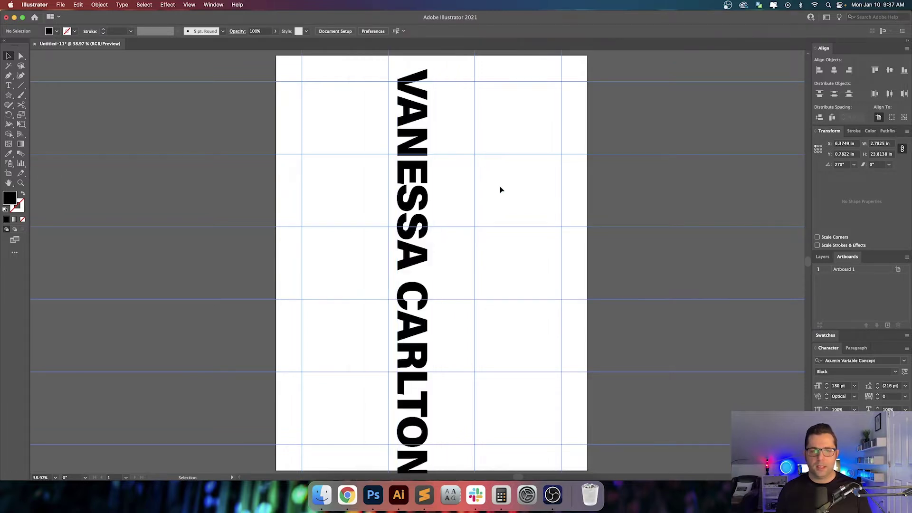
scroll(509, 195, "down", 1)
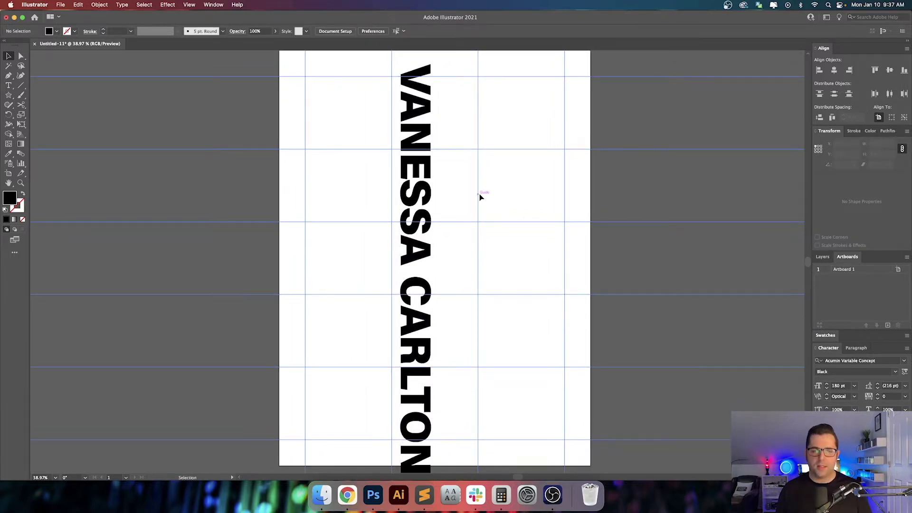
- Move the vertical text toward the artboard's left side and align it to the artboard's left and top edges
left_click_drag(423, 196, 358, 197)
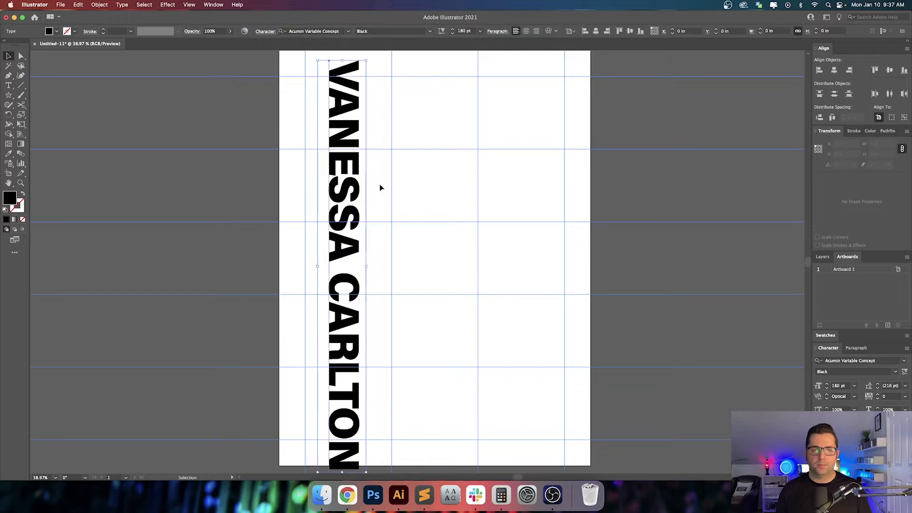
scroll(414, 179, "up", 1)
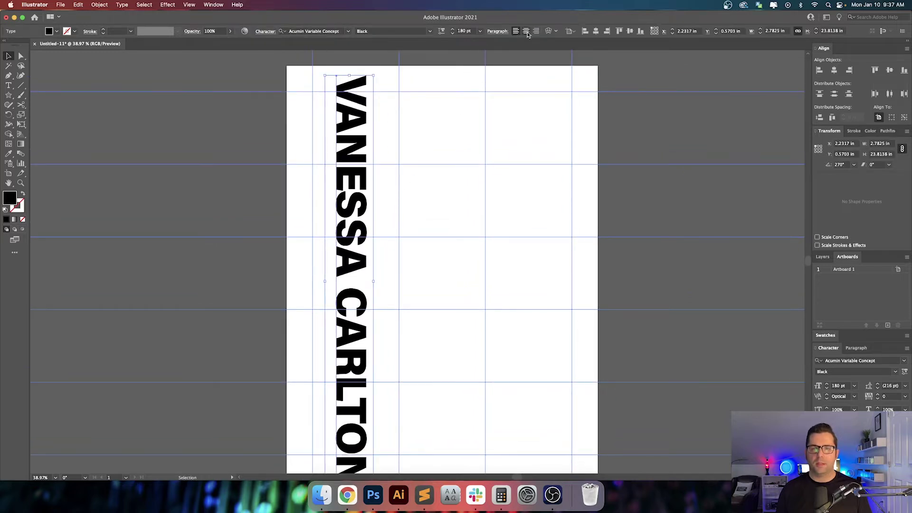
left_click(585, 31)
left_click(620, 31)
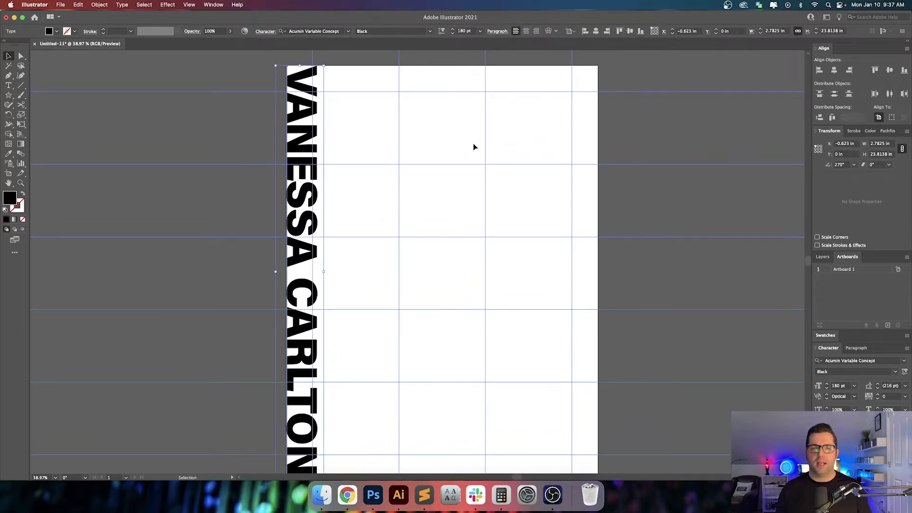
scroll(448, 156, "left", 2)
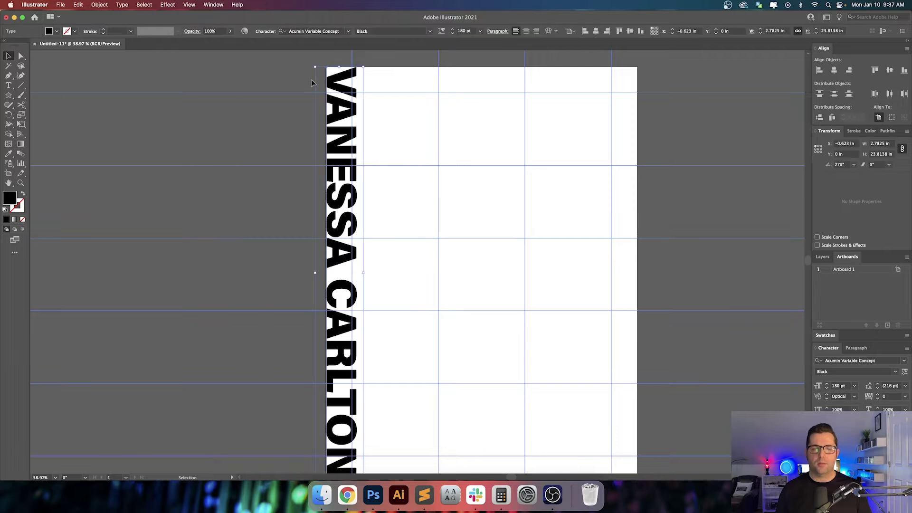
- Shift the vertical text slightly so its letters sit flush against the artboard's left edge
scroll(312, 79, "up", 4)
left_click_drag(337, 81, 318, 134)
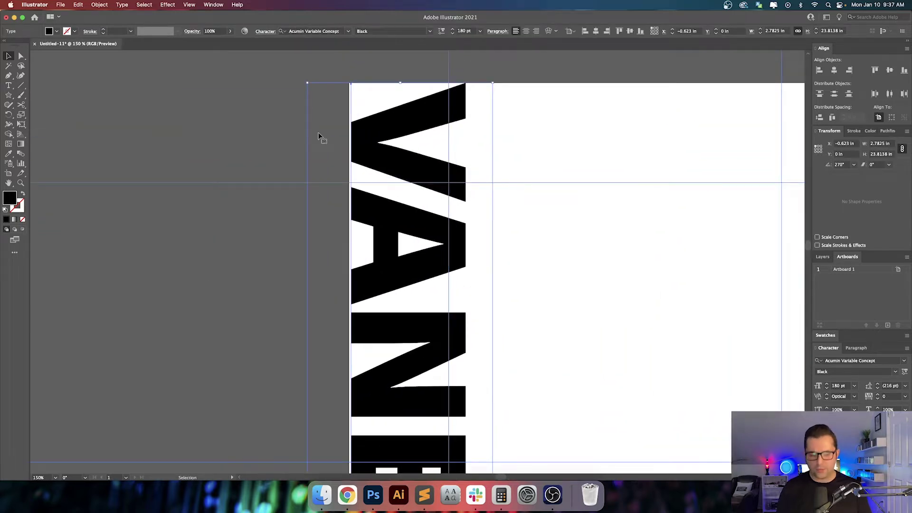
scroll(291, 154, "down", 2)
scroll(291, 155, "right", 2)
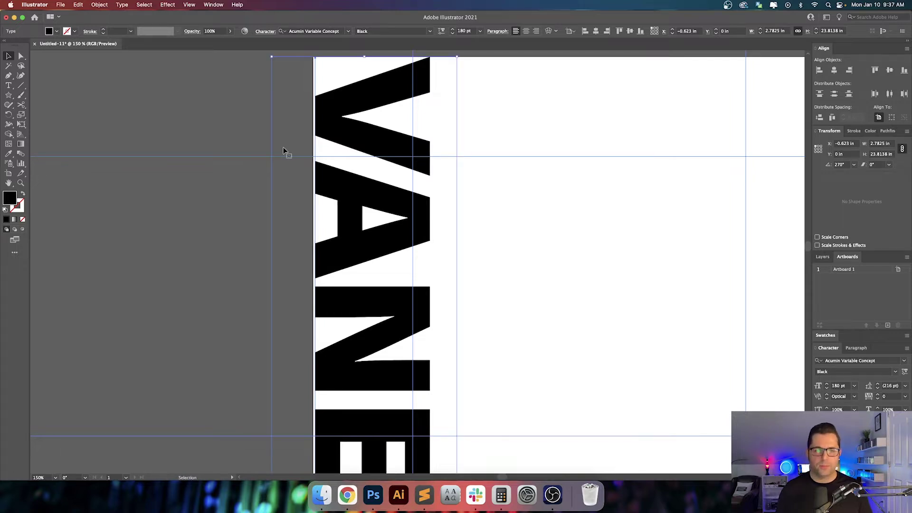
left_click_drag(369, 141, 367, 140)
left_click(631, 374)
left_click_drag(631, 374, 603, 257)
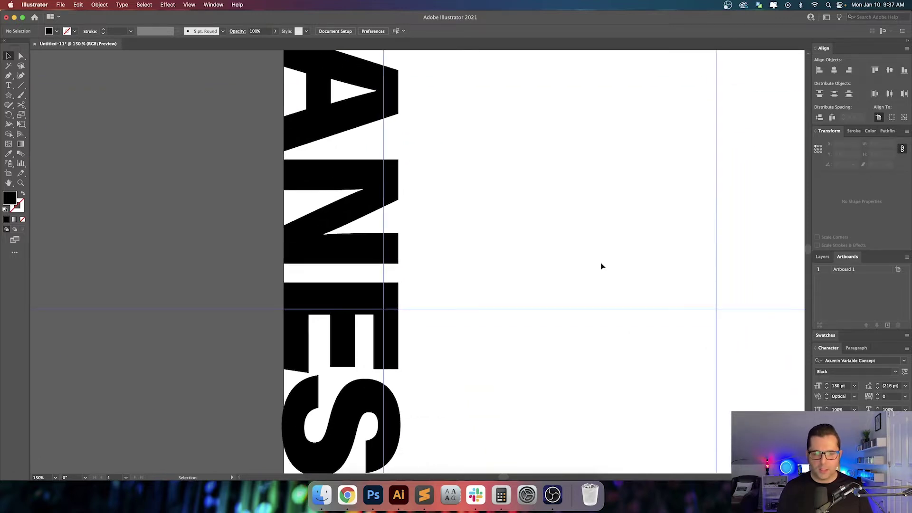
key("super+0")
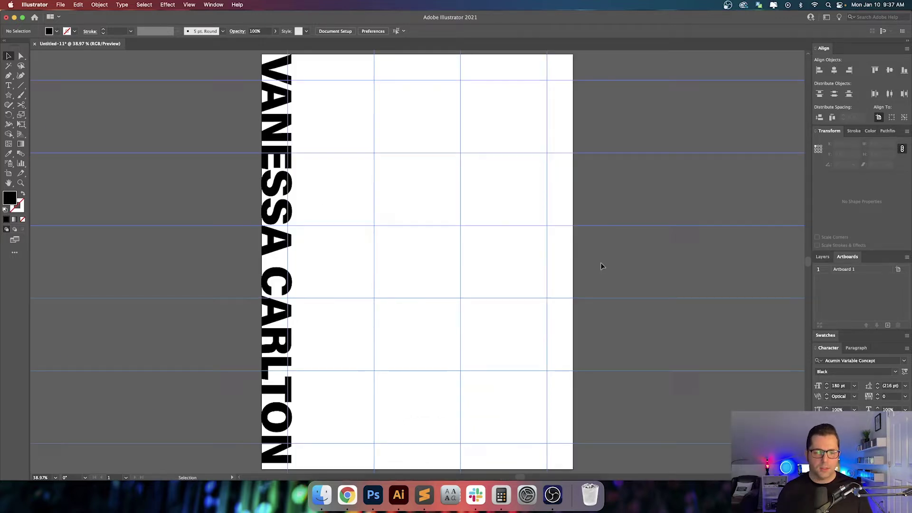
- Scale the vertical text proportionally to a height of 20.125 in, keeping its top-left corner fixed
left_click(282, 269)
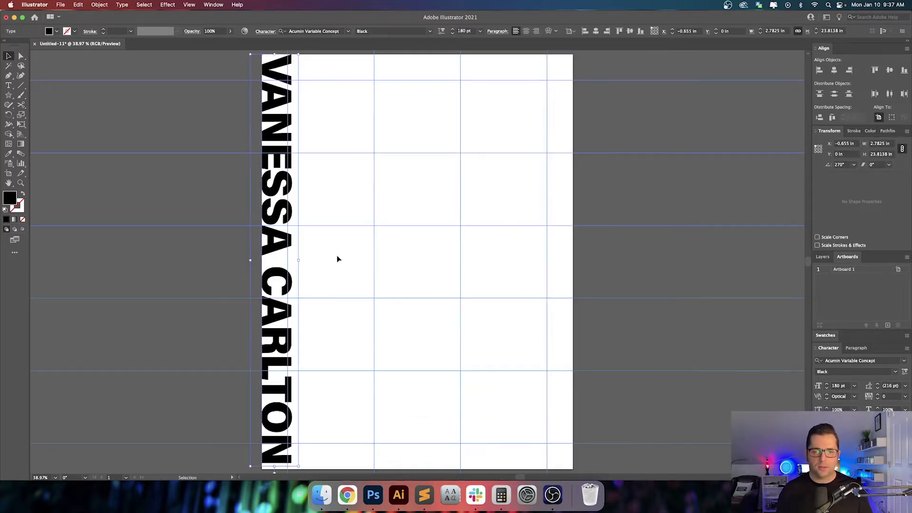
left_click(891, 154)
type("24")
key("Return")
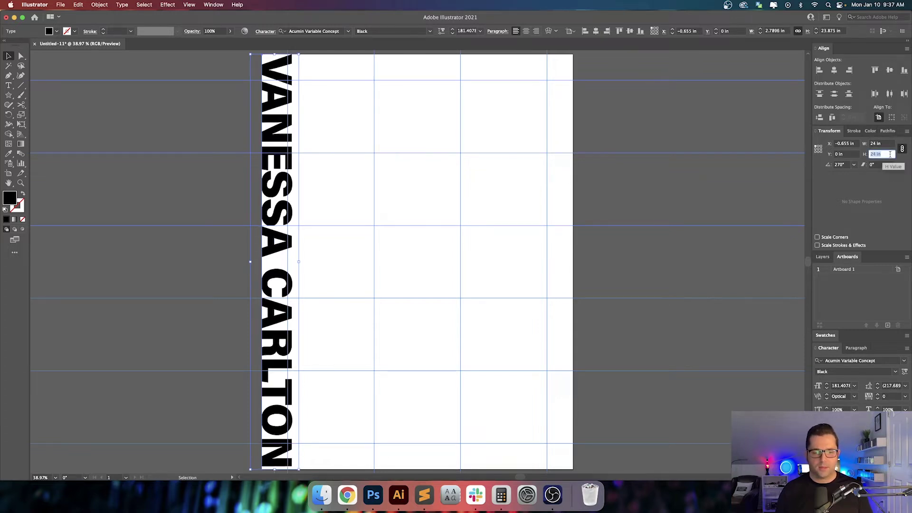
key("Down")
key("Down")
key("Down")
key("Down")
key("Down")
key("Down")
key("Down")
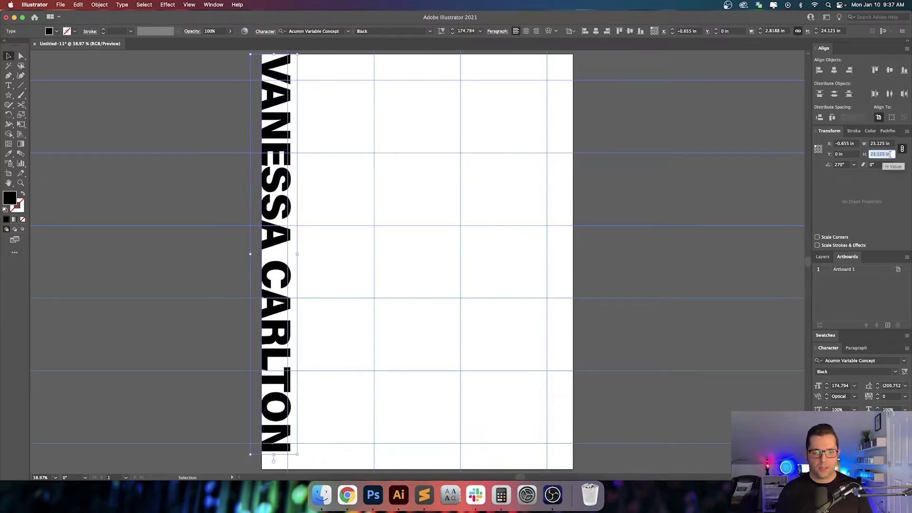
key("Down")
key("Down")
key("Down")
key("Down")
key("Down")
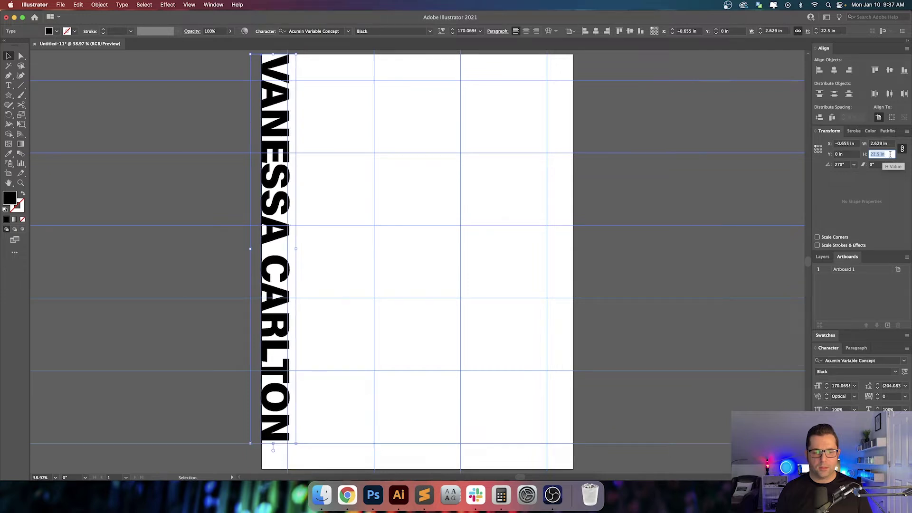
key("Down")
key("Down")
key("Down")
key("Down")
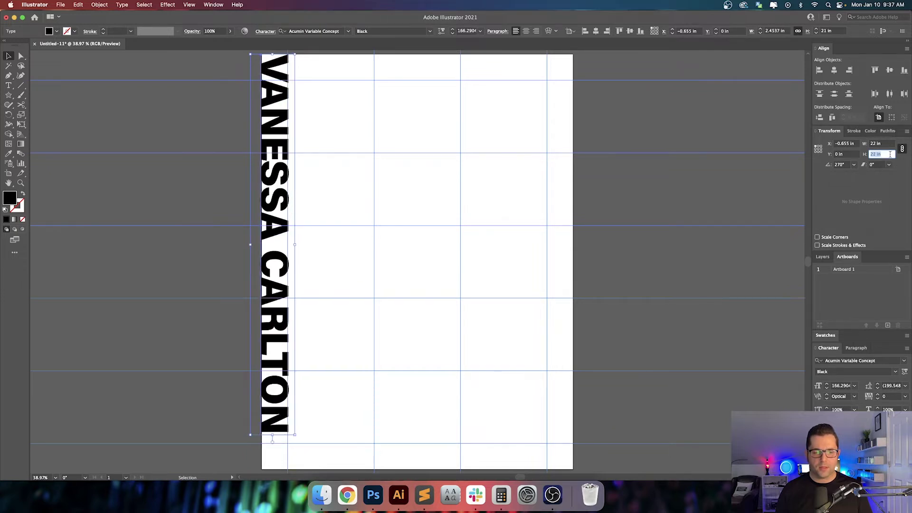
key("Down")
key("Down")
key("Down")
key("Down")
key("Down")
key("Down")
key("Down")
key("Down")
key("Down")
key("Down")
key("Down")
key("Down")
key("Down")
key("Down")
key("Down")
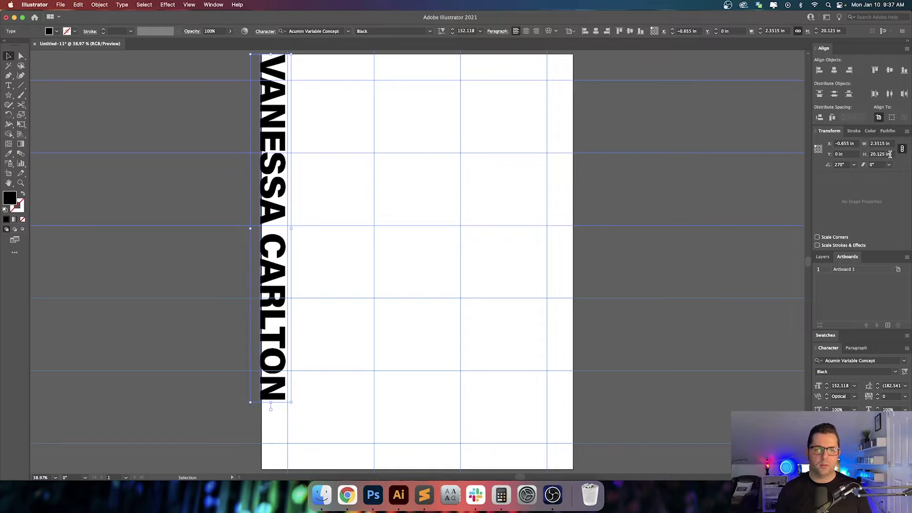
left_click(519, 138)
scroll(474, 126, "left", 3)
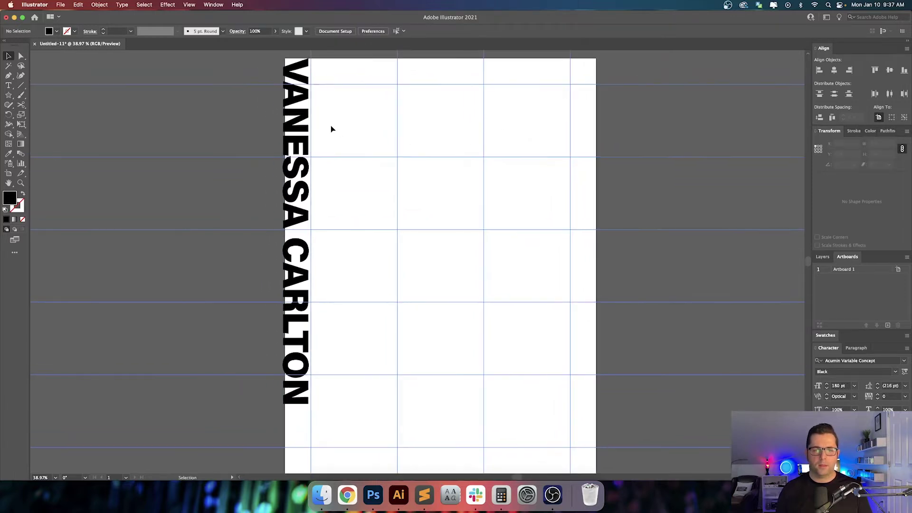
- Hide the guides and align the resized vertical text to the artboard's left edge
left_click_drag(364, 249, 280, 118)
left_click(300, 259)
key("super+0")
key("super+semicolon")
left_click(335, 242)
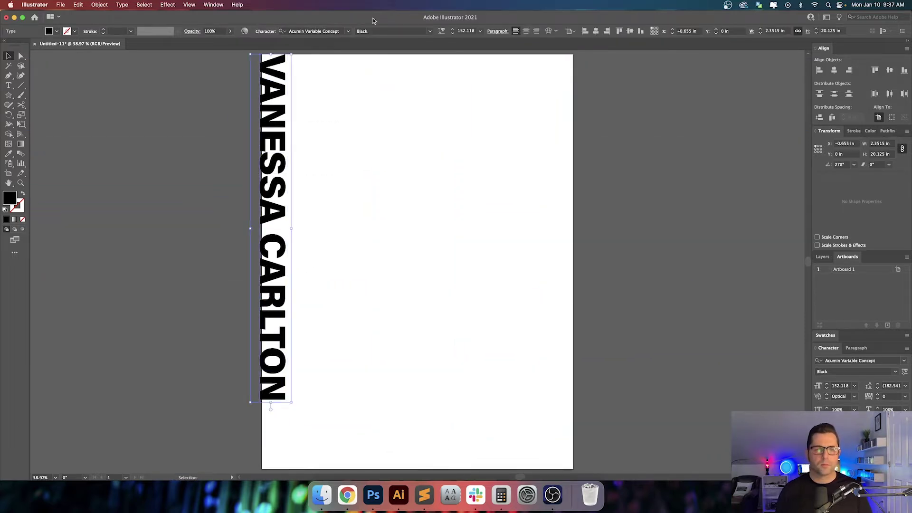
left_click(585, 31)
left_click(401, 145)
left_click_drag(336, 108, 254, 130)
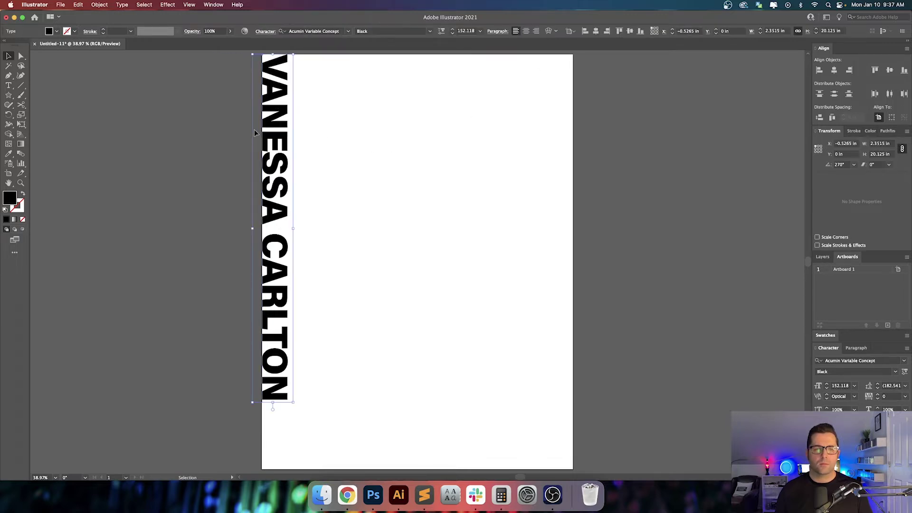
- Nudge the vertical text so its straight letter edges sit exactly on the artboard's left edge
scroll(256, 132, "up", 4)
scroll(328, 209, "up", 5)
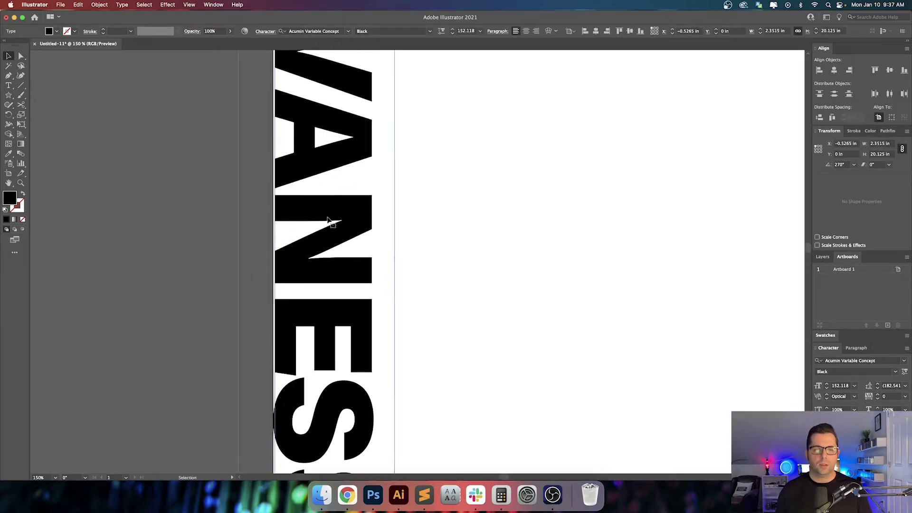
left_click_drag(328, 221, 324, 221)
scroll(307, 169, "up", 6)
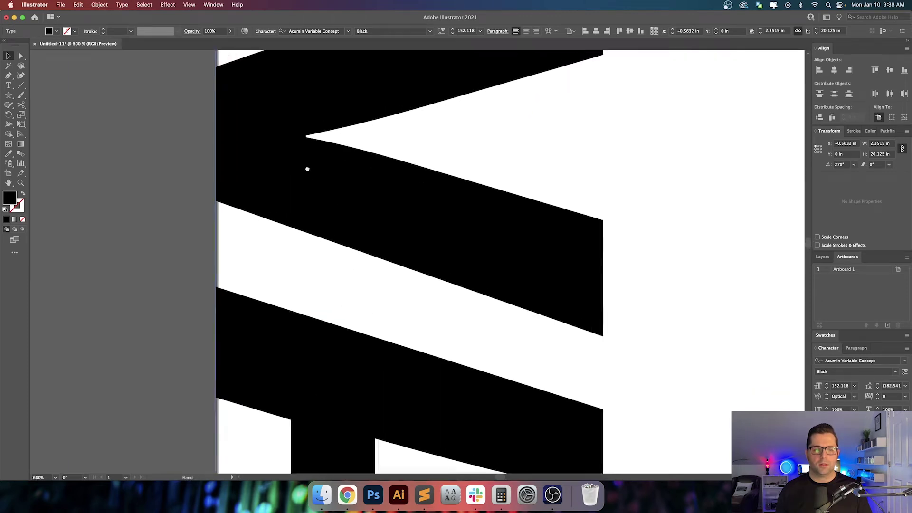
left_click_drag(306, 169, 332, 230)
- Move the vertical text horizontally by −0.0625 in so it slightly overlaps the artboard's left edge
key("Return")
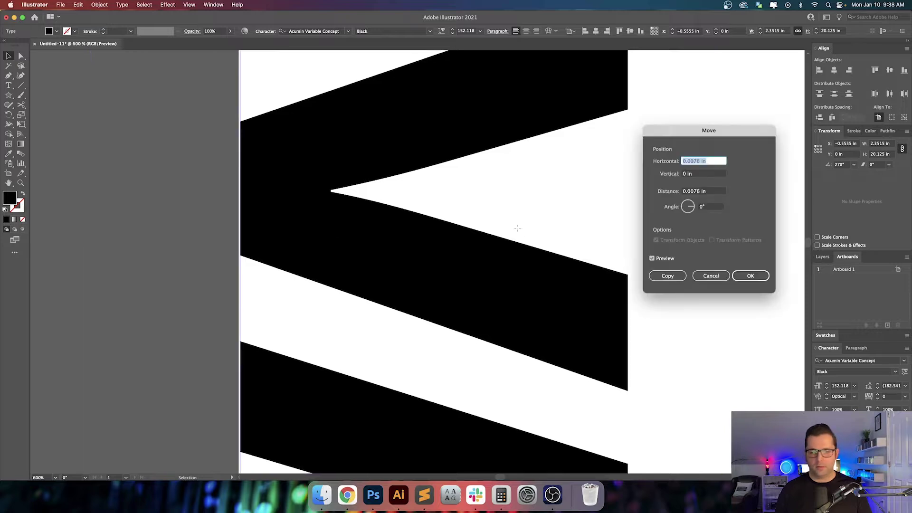
type("-.125")
key("Tab")
key("shift+Tab")
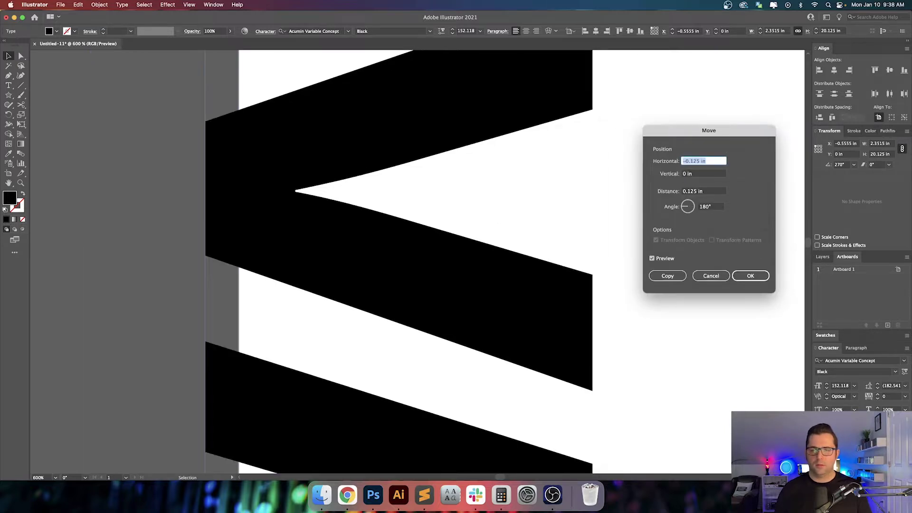
key("Up")
type("-.0625")
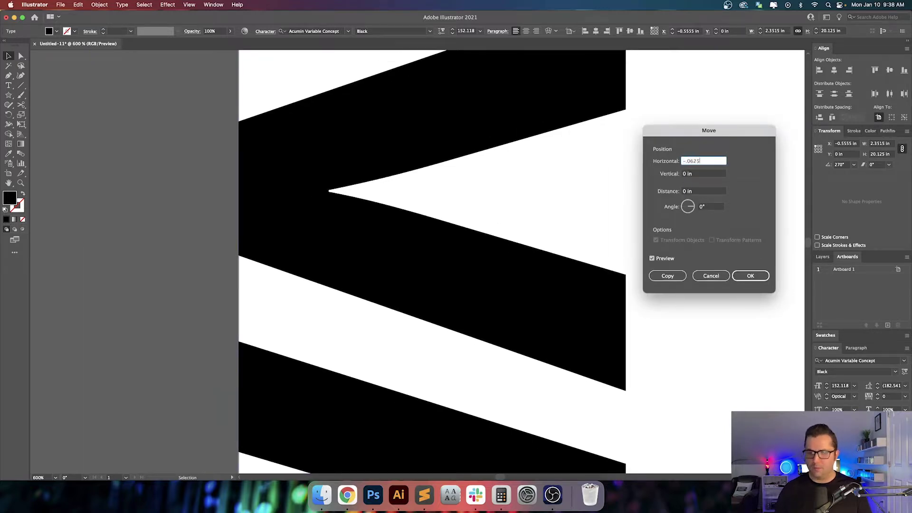
key("Tab")
left_click(761, 278)
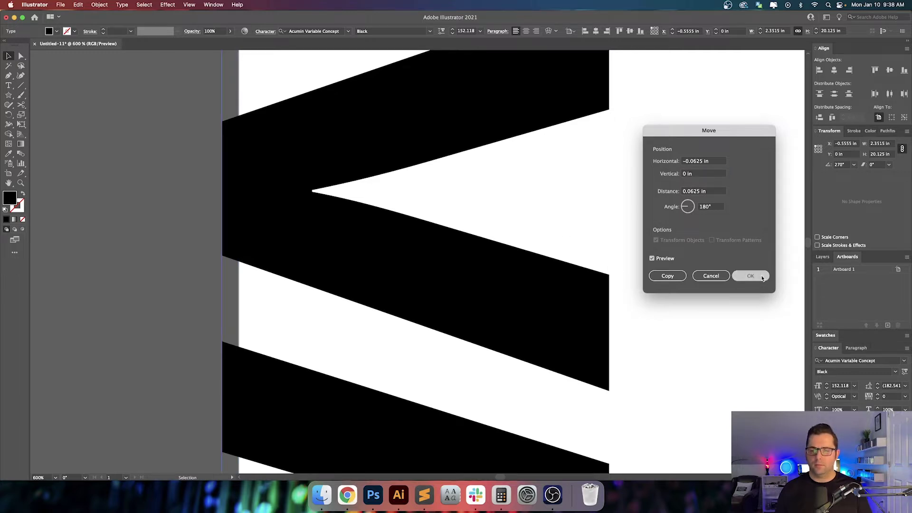
key("super+0")
left_click(761, 279)
- Show the guides and scale the vertical text proportionally to about 22.66 in tall, ending near the lowest horizontal guide
left_click_drag(441, 271, 478, 275)
left_click_drag(427, 138, 442, 155)
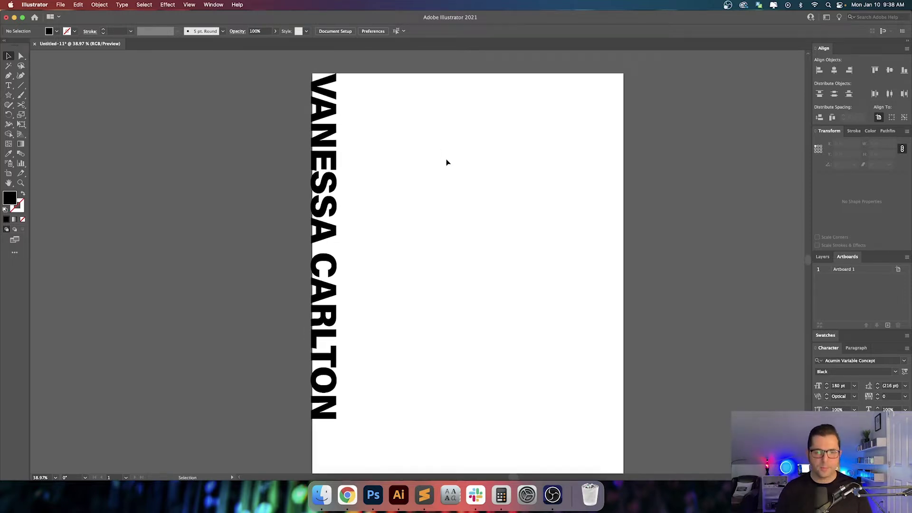
left_click_drag(432, 179, 437, 185)
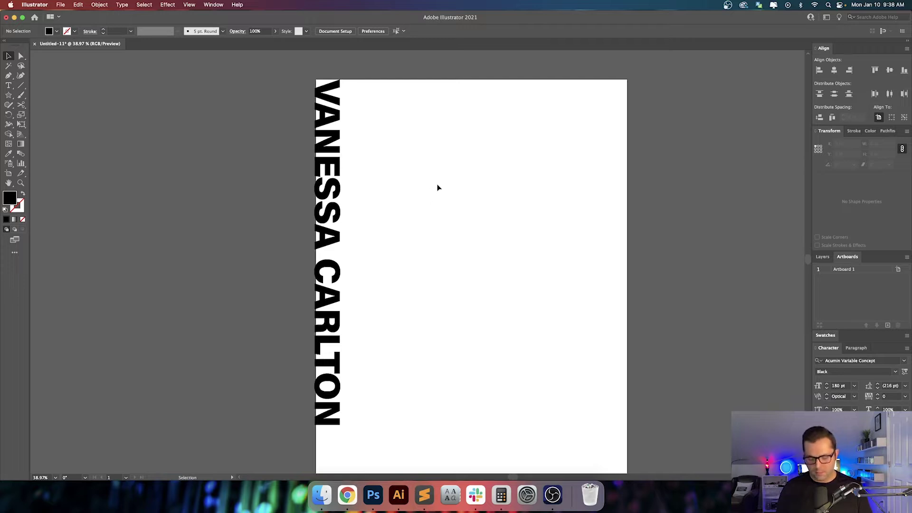
scroll(437, 187, "right", 3)
scroll(437, 187, "down", 2)
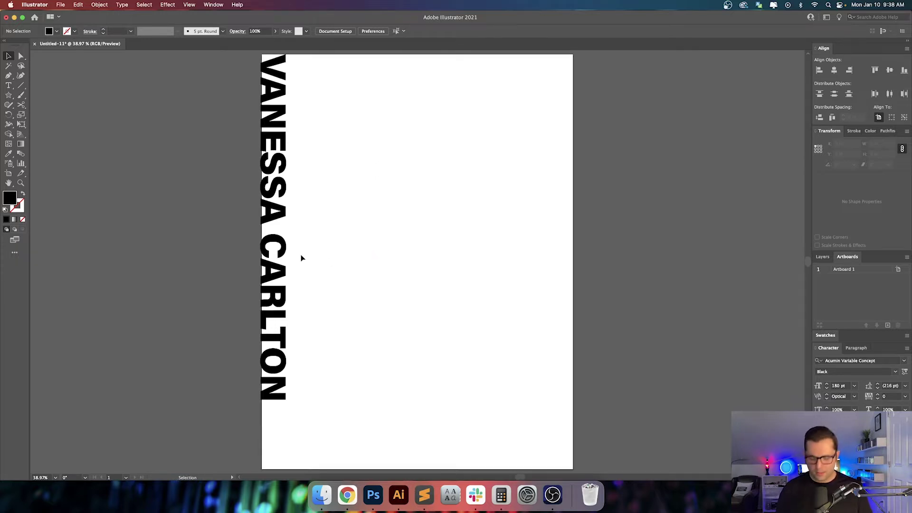
key("super+semicolon")
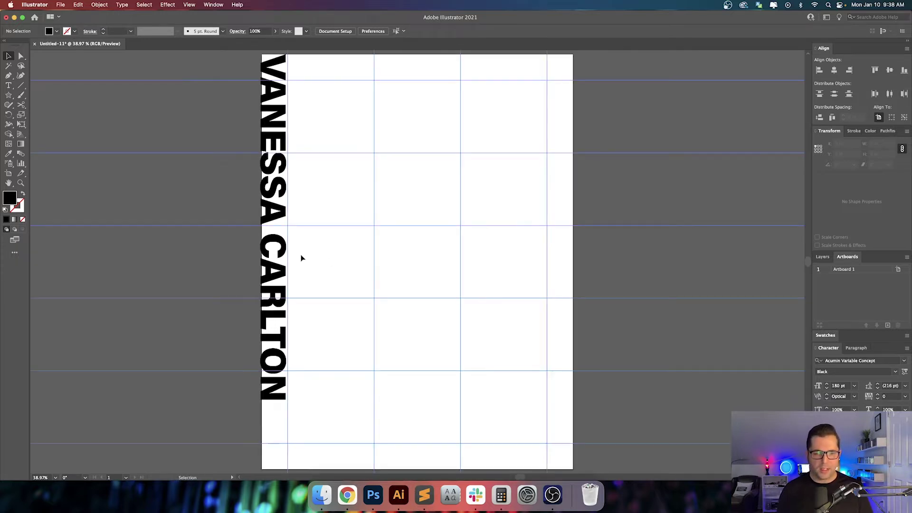
left_click(278, 335)
left_click_drag(292, 404, 319, 443)
scroll(346, 360, "up", 2)
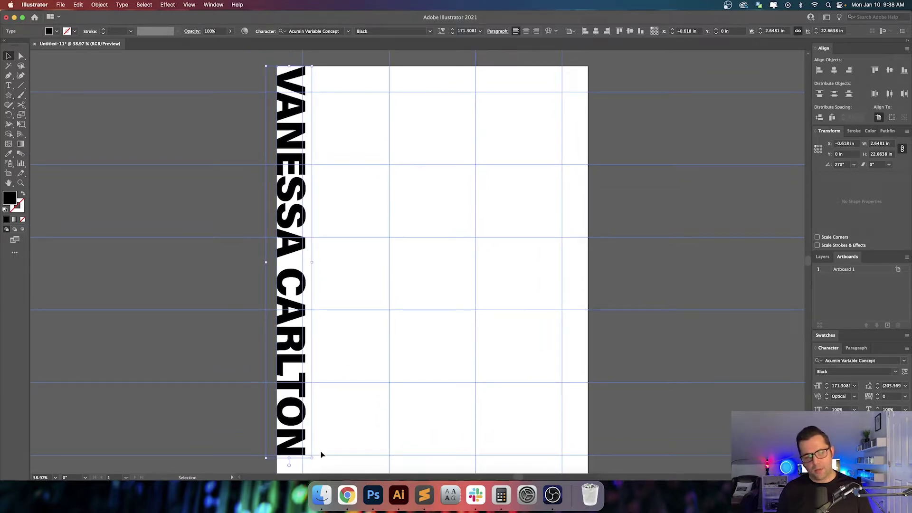
- Rotate the text back to horizontal and move it off the artboard onto the empty canvas to its left
left_click_drag(315, 461, 421, 230)
left_click_drag(335, 244, 305, 253)
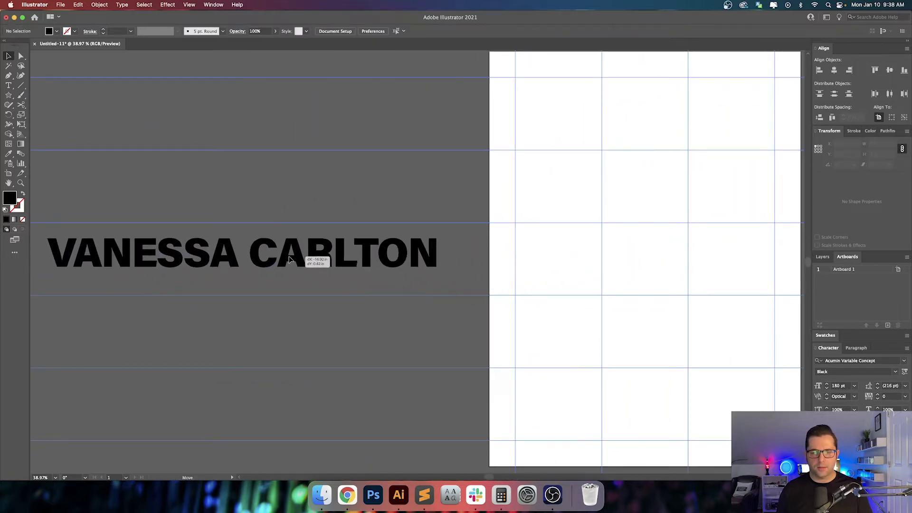
left_click_drag(351, 275, 465, 281)
- Set the kerning between the first A and the N of "VANESSA" to −40
key("t")
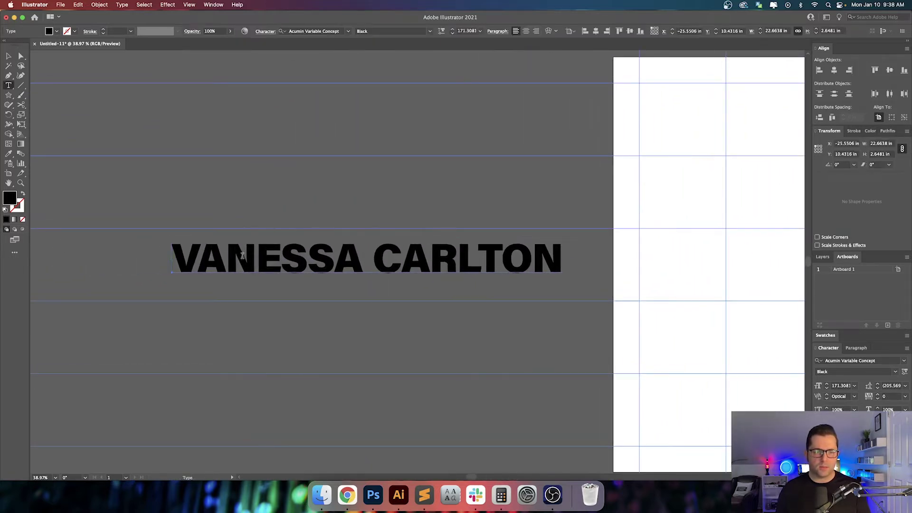
left_click(223, 253)
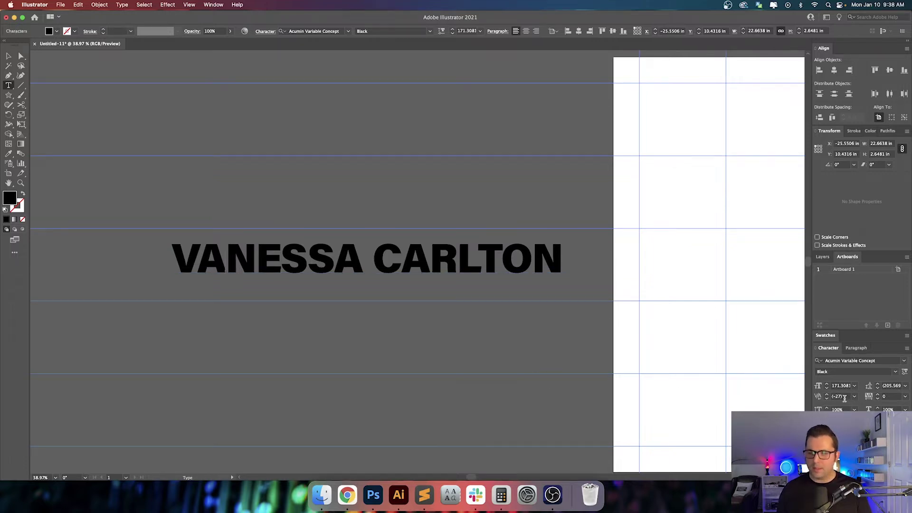
type("-40")
key("Return")
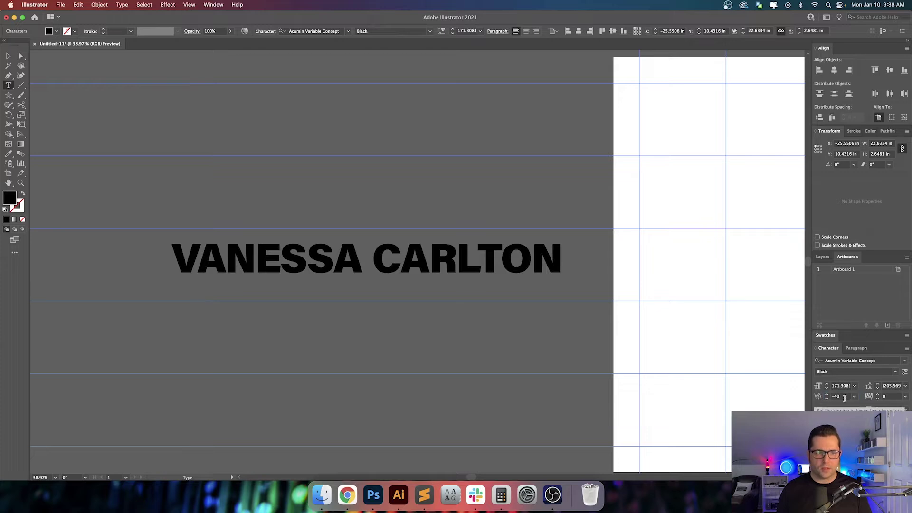
- Fine-tune the kerning of further letter pairs by eye, including the E and S in "VANESSA"
key("Down")
key("Down")
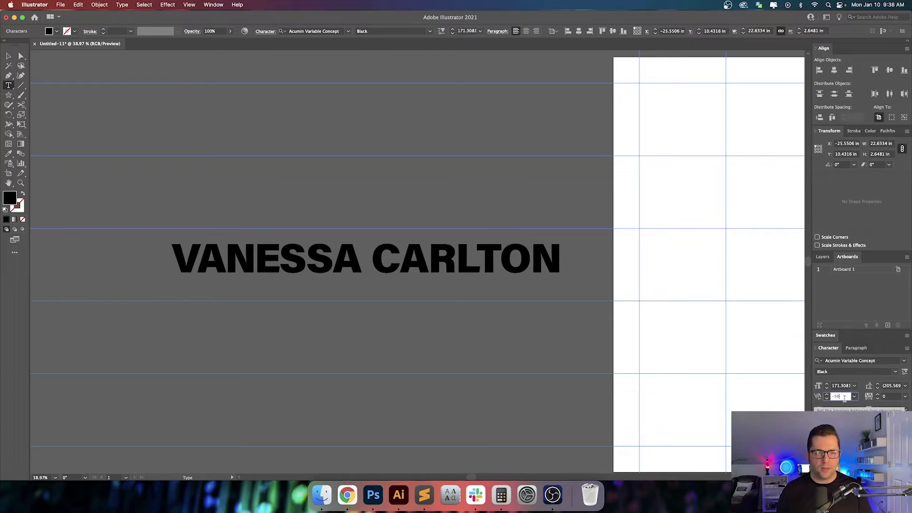
left_click(844, 398)
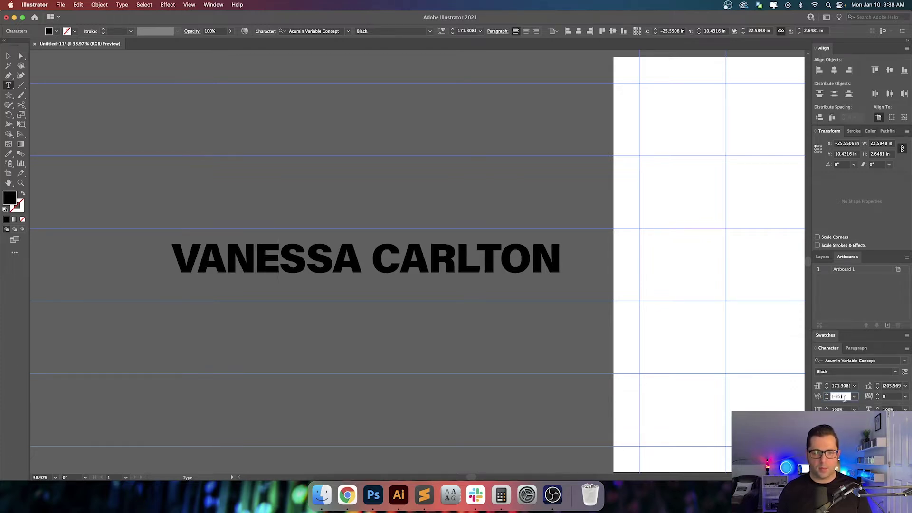
key("Up")
key("Up")
key("Up")
key("Down")
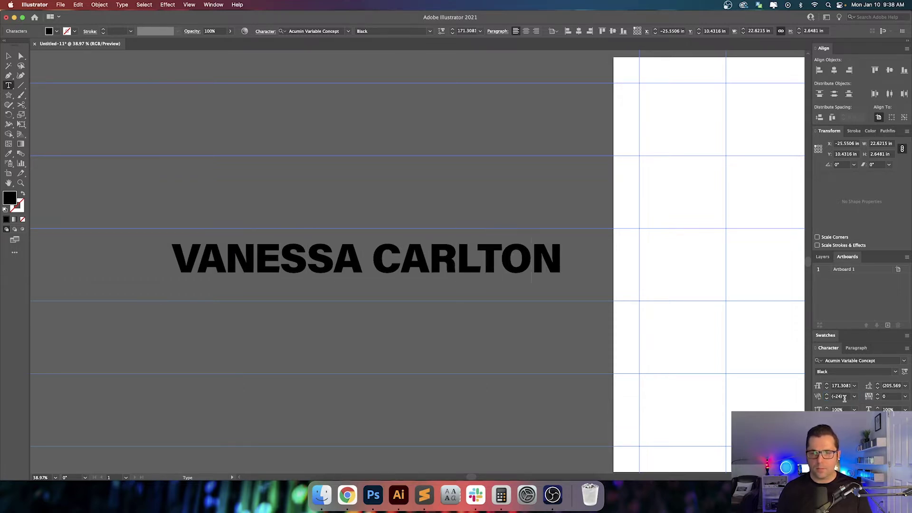
- Tighten the kerning between the O and N of "CARLTON" to −60 and finish editing the text
key("shift+Down")
key("shift+Down")
key("shift+Down")
key("shift+Down")
key("shift+Up")
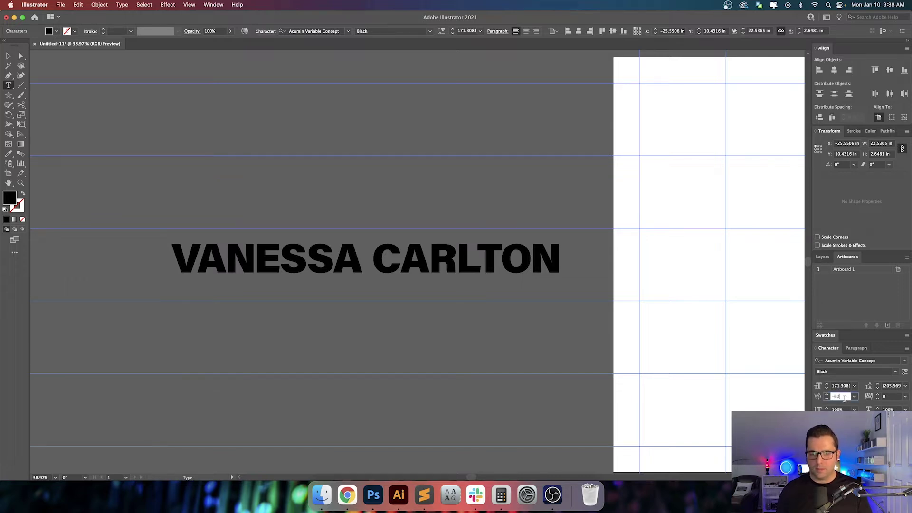
key("shift+Down")
key("Escape")
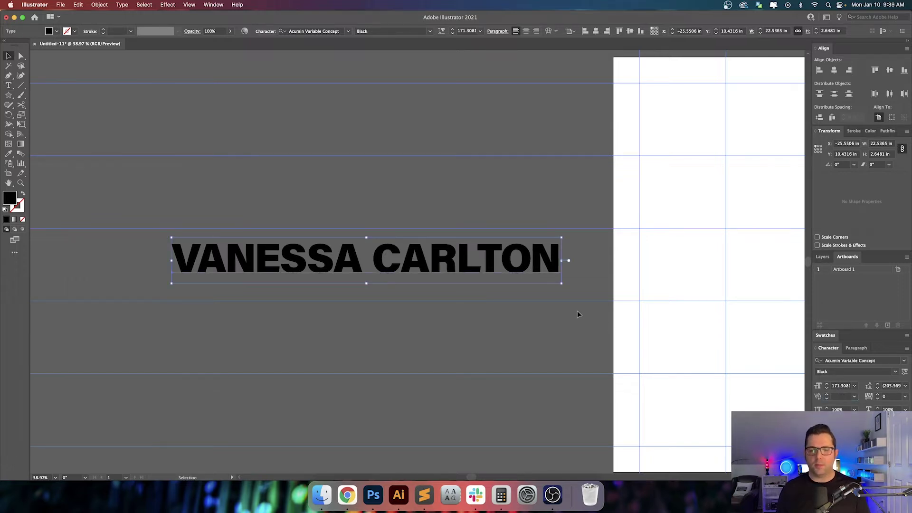
- Duplicate the kerned text horizontally onto the artboard and rotate the copy 90° clockwise so it reads downward
left_click(578, 314)
left_click_drag(578, 314, 464, 311)
left_click(369, 256)
left_click_drag(428, 275, 708, 275)
left_click_drag(653, 297, 419, 293)
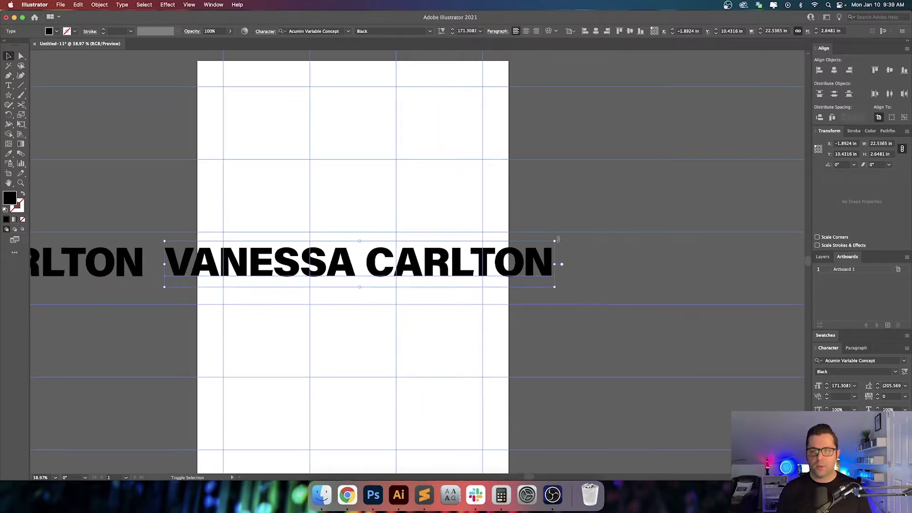
left_click_drag(557, 240, 445, 409)
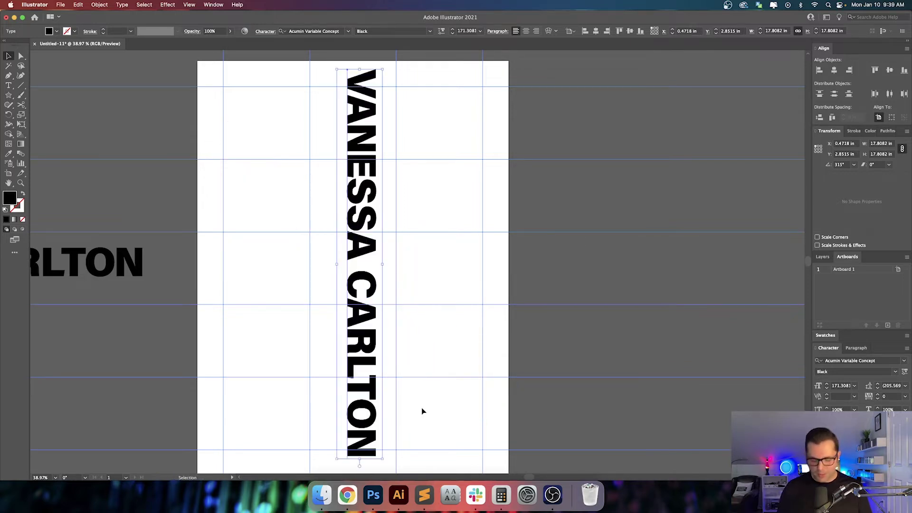
- Convert the vertical copy to outlines and align it to the artboard's left and top edges
key("super+shift+o")
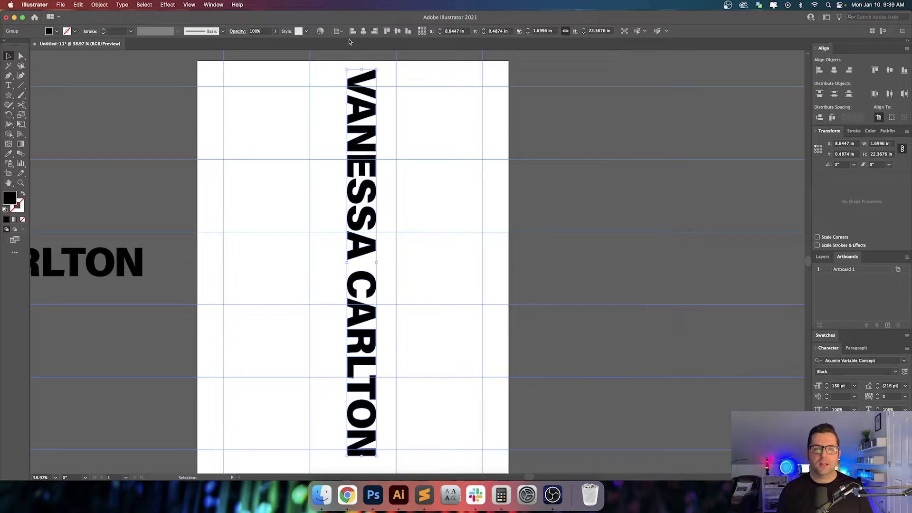
left_click(353, 31)
left_click(386, 31)
left_click_drag(340, 149, 433, 149)
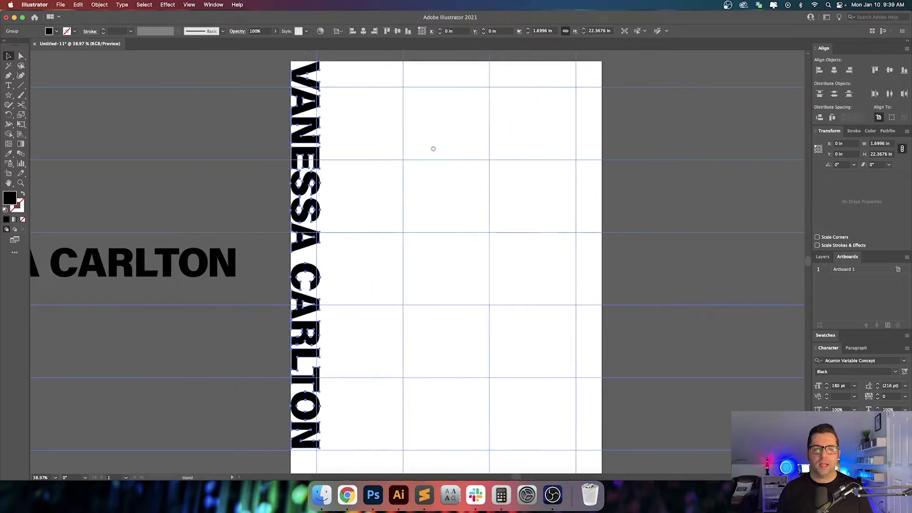
- Move the outlined vertical text horizontally by −0.0625 in and check its overlap with the artboard edge
key("Return")
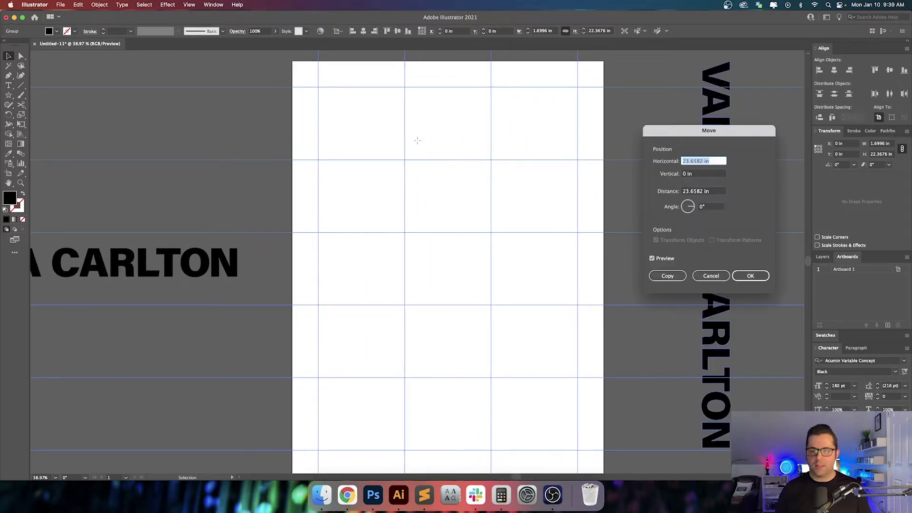
type("-0.0625")
key("Tab")
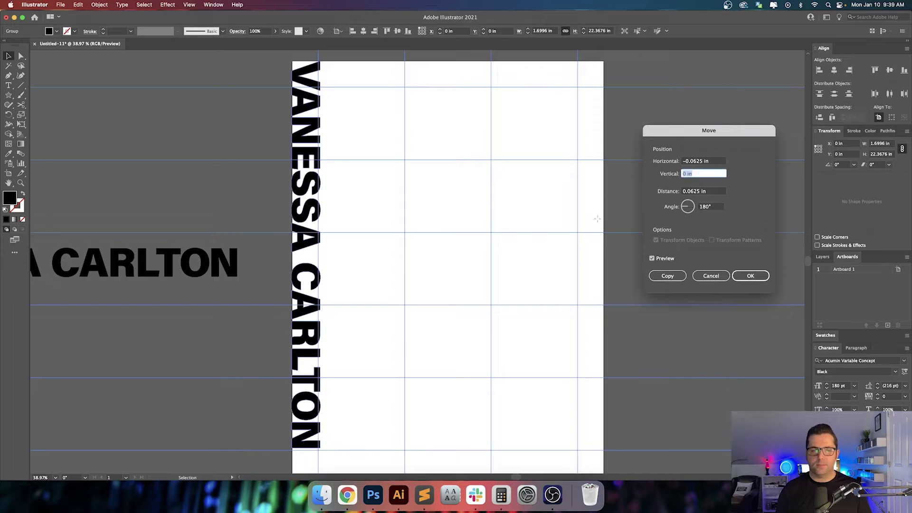
left_click(749, 276)
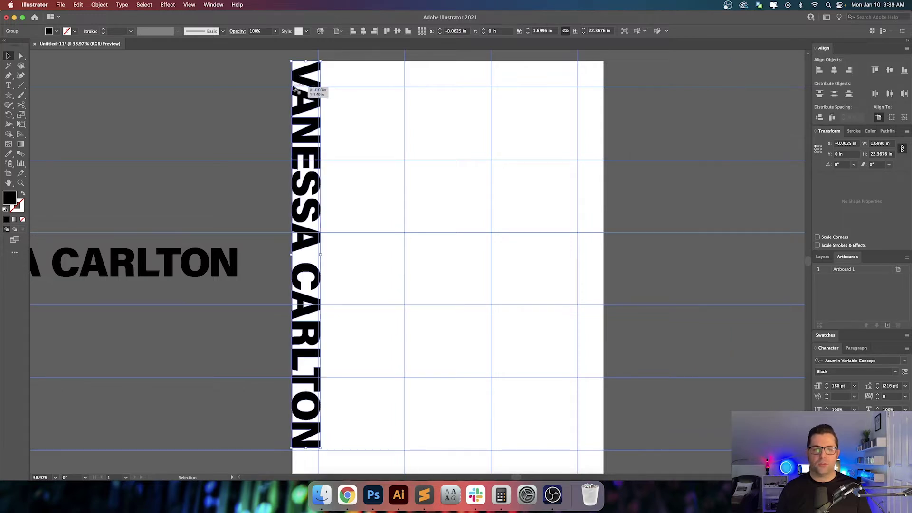
scroll(294, 85, "up", 10)
left_click_drag(309, 75, 316, 324)
scroll(322, 302, "down", 5)
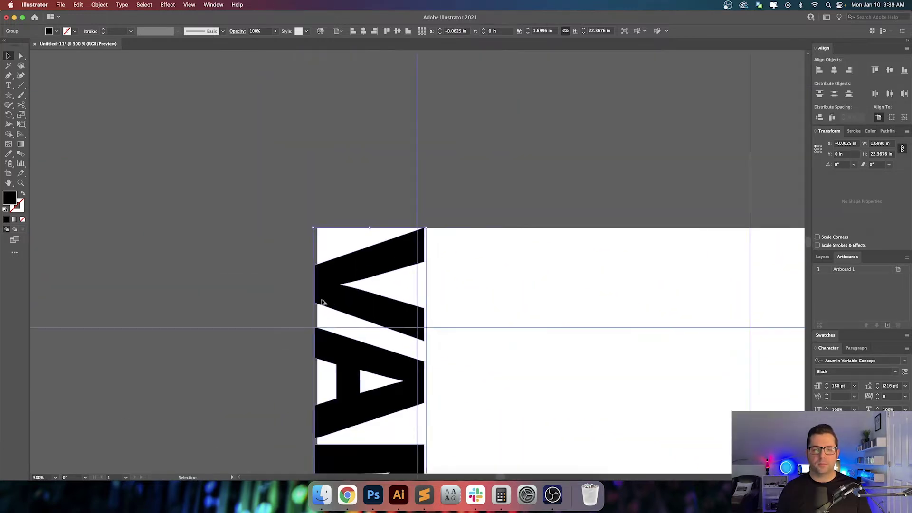
key("super+0")
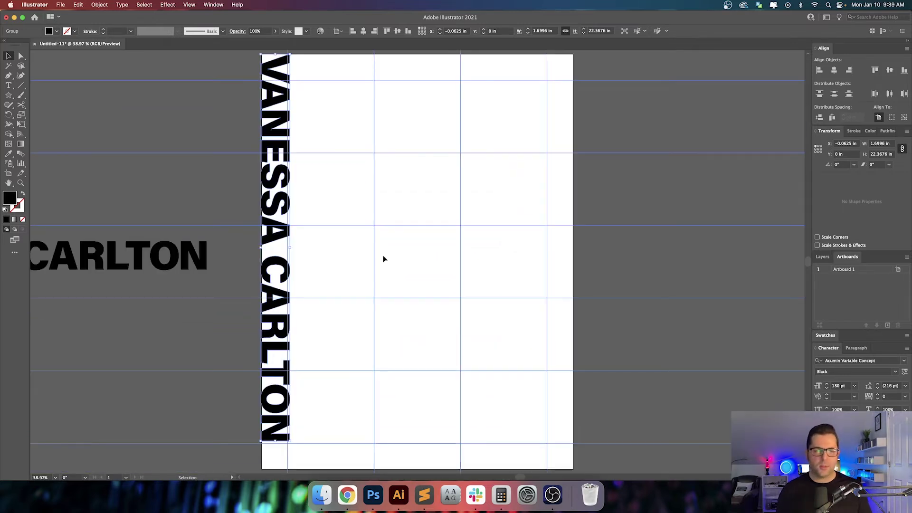
- Move the outlined vertical text further left so its X position is −0.125 in
left_click(314, 166)
left_click_drag(314, 166, 345, 200)
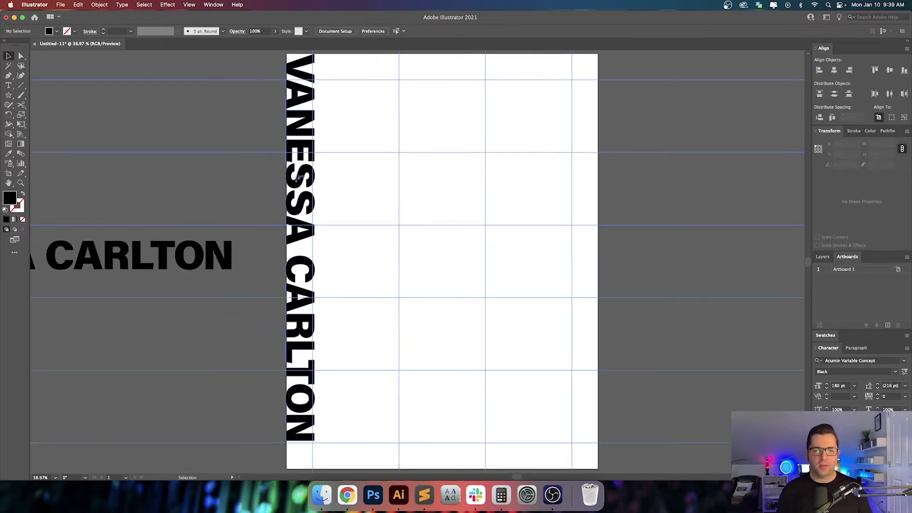
left_click(302, 187)
scroll(304, 184, "up", 5)
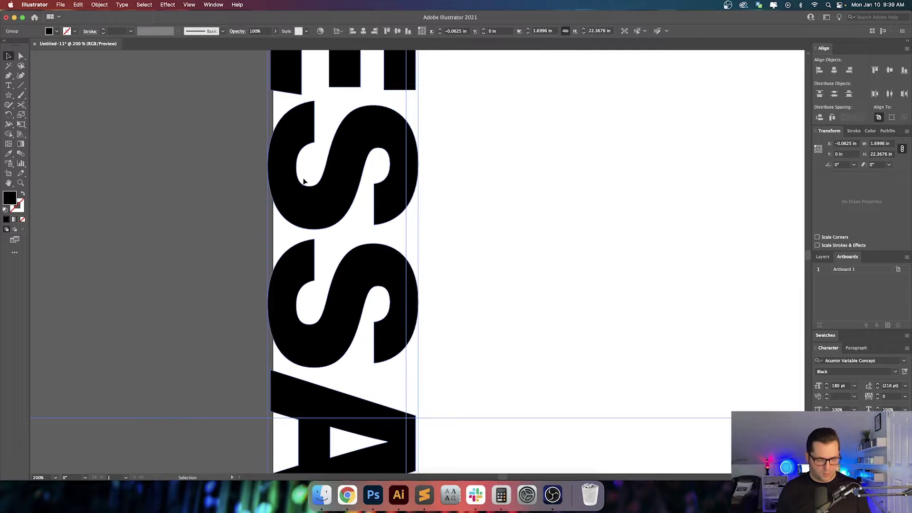
key("Return")
type("-.125")
key("Tab")
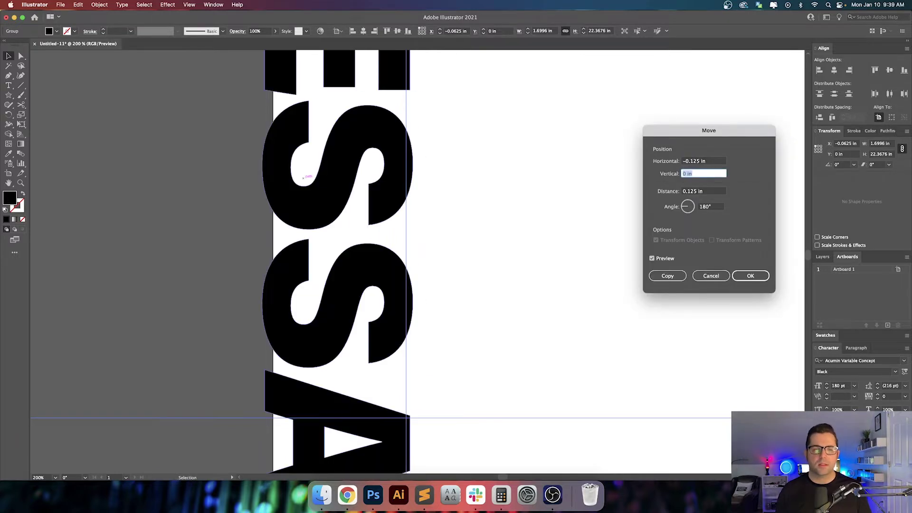
key("shift+Tab")
key("Down")
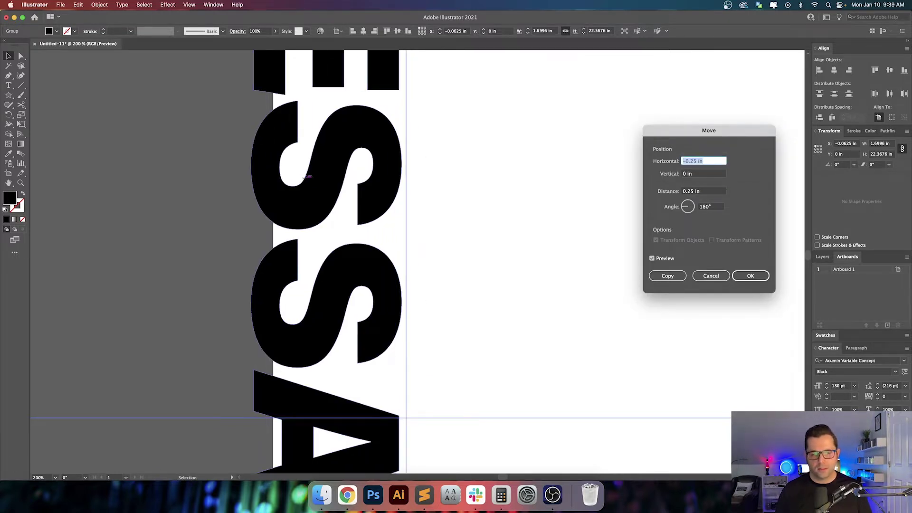
key("shift+Tab")
key("shift+Tab")
key("Tab")
key("Tab")
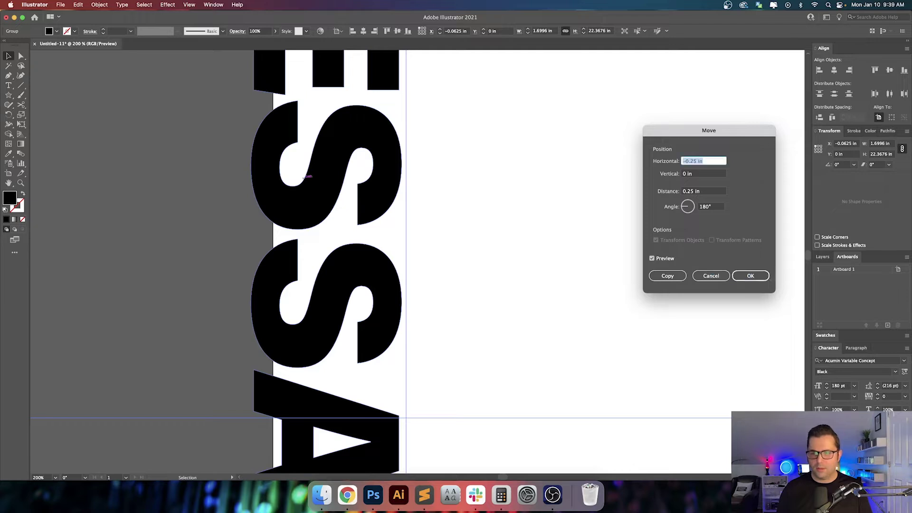
key("Up")
key("Return")
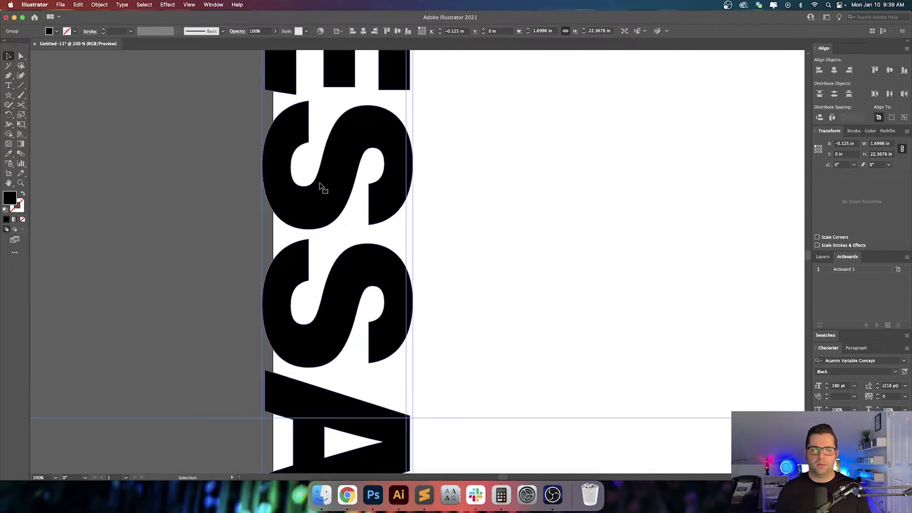
- Scale the outlined vertical text proportionally to a height of 22.5 in
left_click(479, 207)
key("super+0")
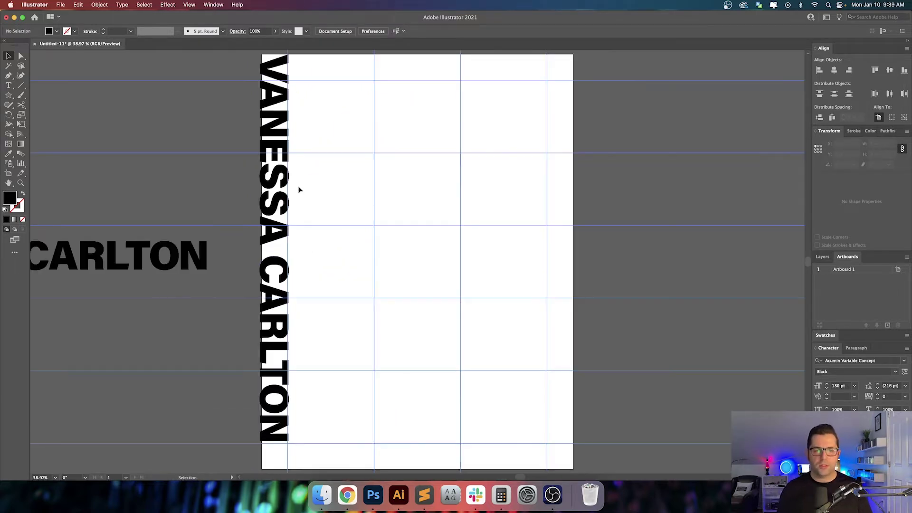
left_click_drag(320, 195, 362, 205)
key("super+semicolon")
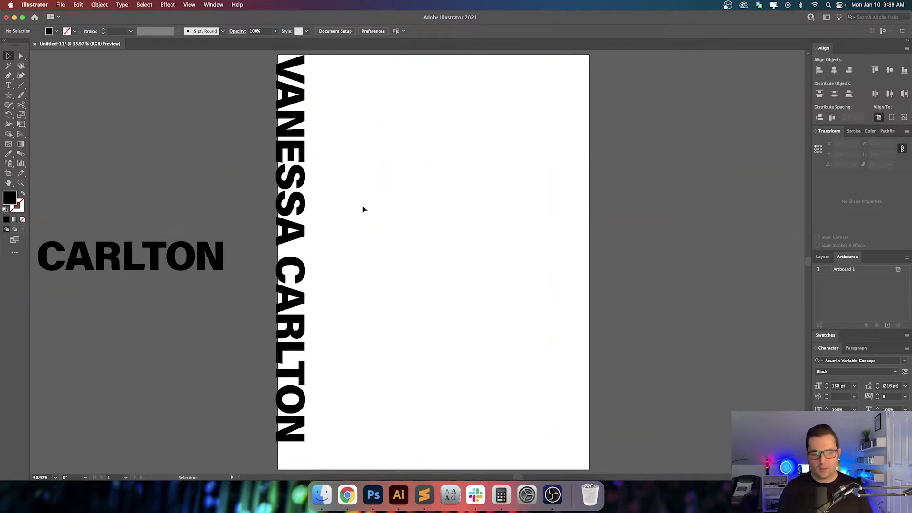
key("super+semicolon")
left_click(299, 204)
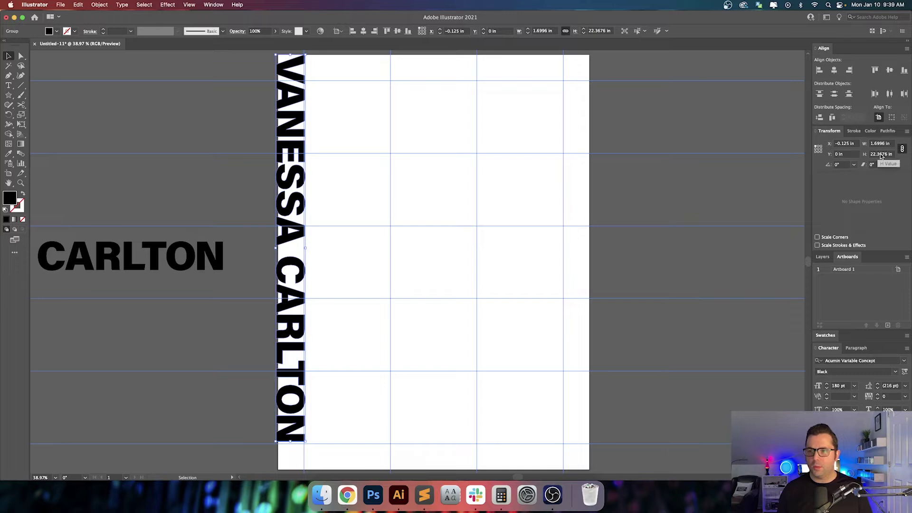
left_click(880, 154)
key("Up")
key("Up")
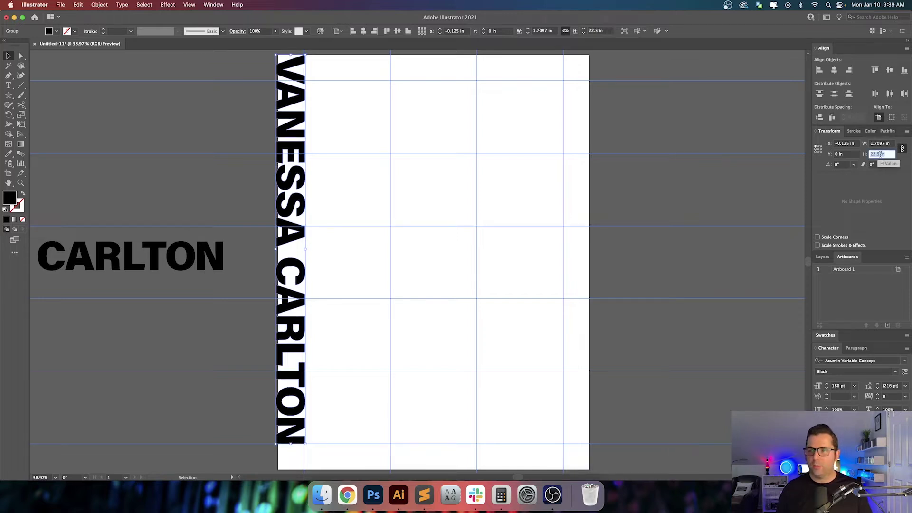
key("Return")
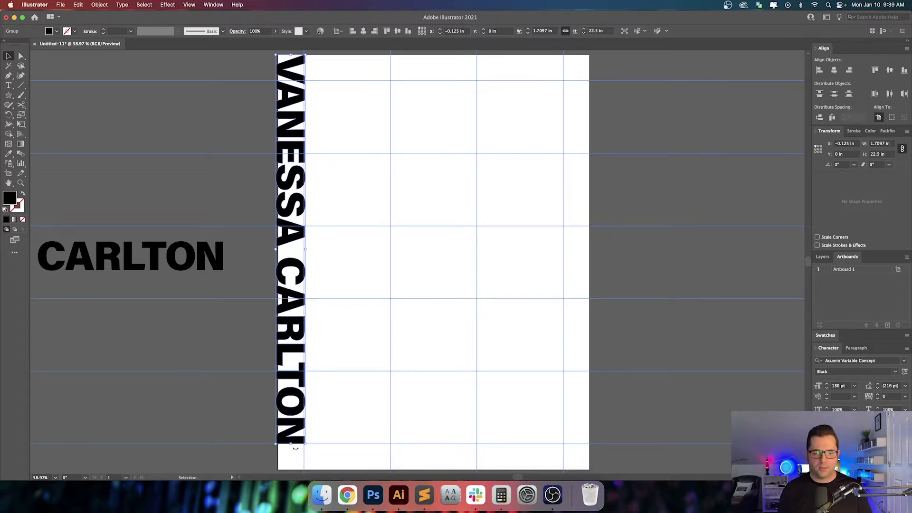
- Hide the guides and fit the whole artboard in view to check the vertical text's new size
scroll(296, 448, "up", 9)
scroll(333, 426, "down", 8)
left_click(403, 315)
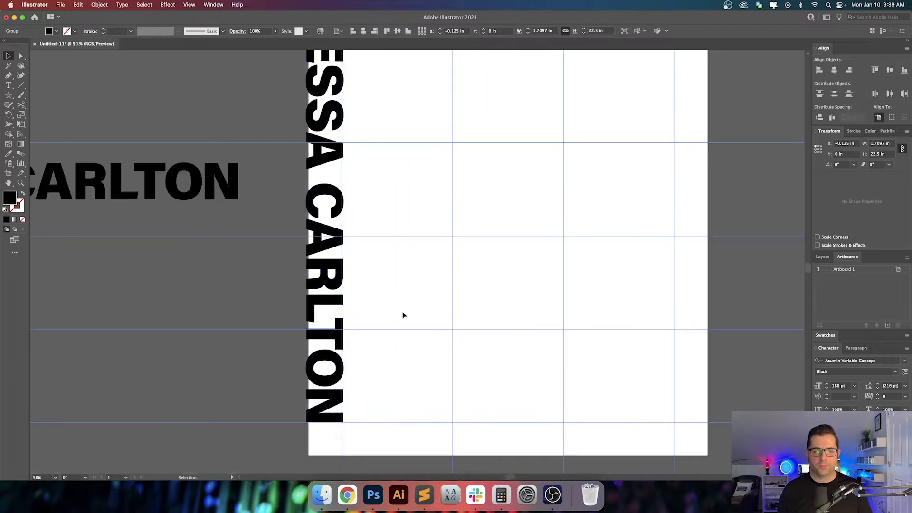
scroll(403, 315, "up", 2)
key("super+semicolon")
key("super+0")
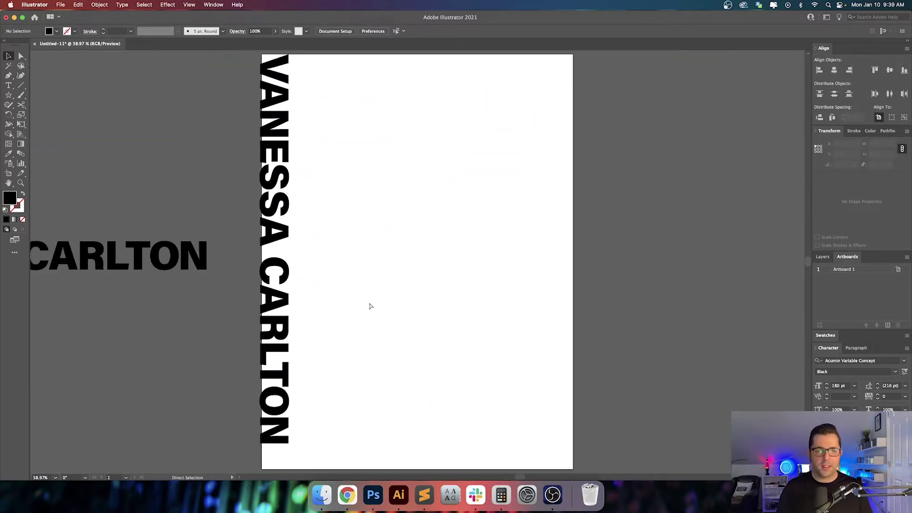
- Ungroup the outlined vertical text into separate letter shapes
left_click(280, 152)
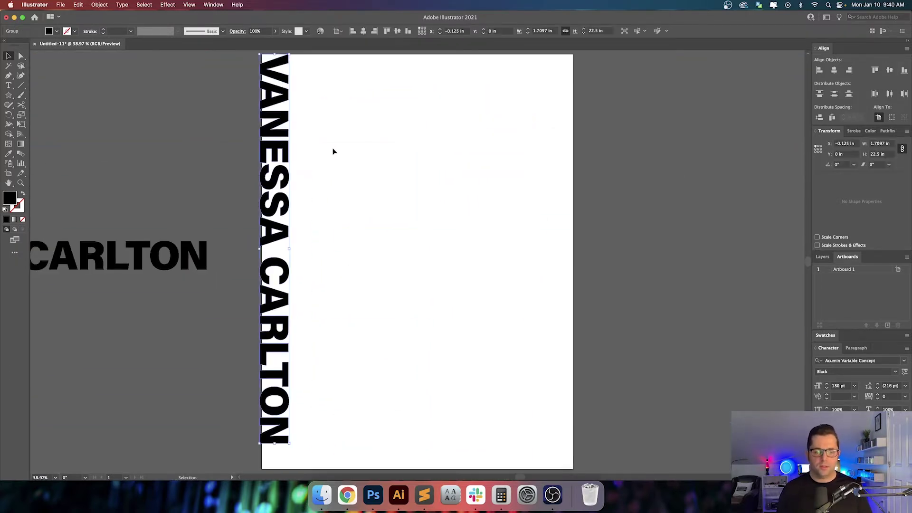
key("super+equal")
key("super+equal")
left_click(621, 152)
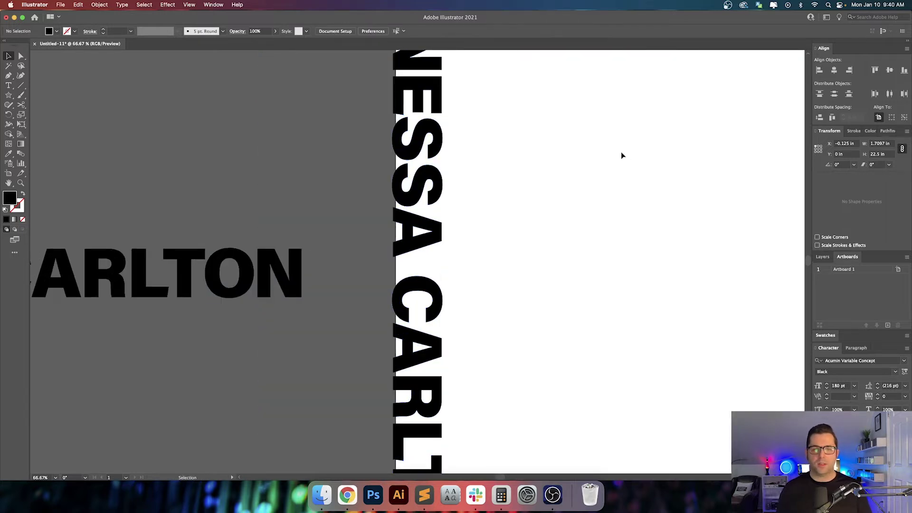
left_click_drag(620, 153, 396, 248)
left_click(230, 201)
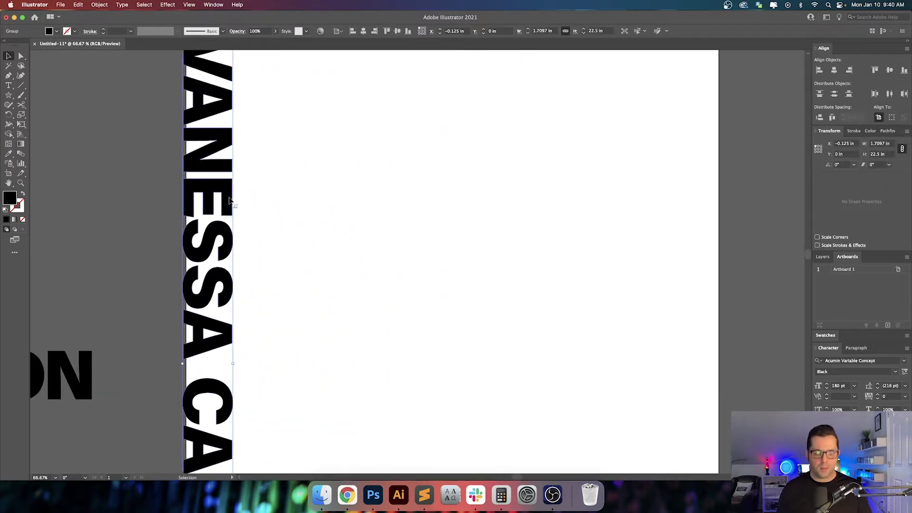
left_click(289, 213)
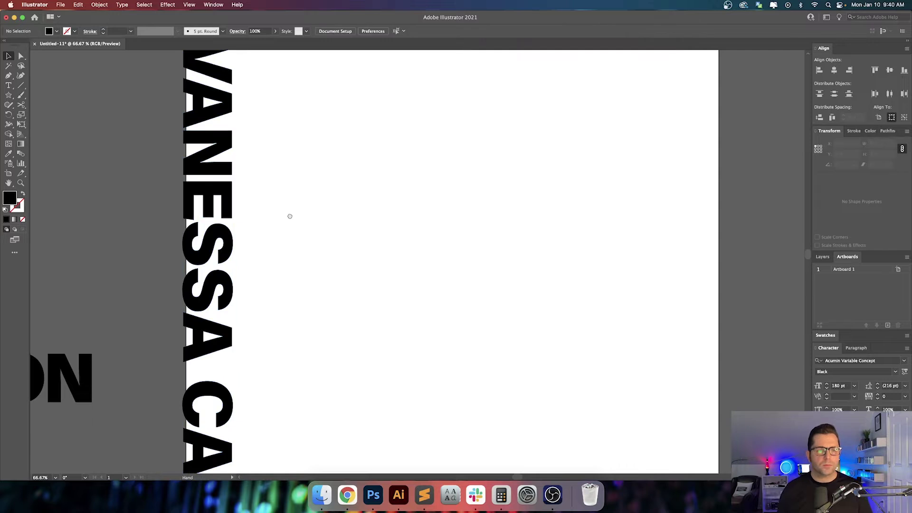
left_click_drag(289, 214, 292, 300)
- Draw a black rectangle of about 0.358 × 1.2475 in exactly over the right-hand arm of the rotated E in VANESSA
left_click(214, 277)
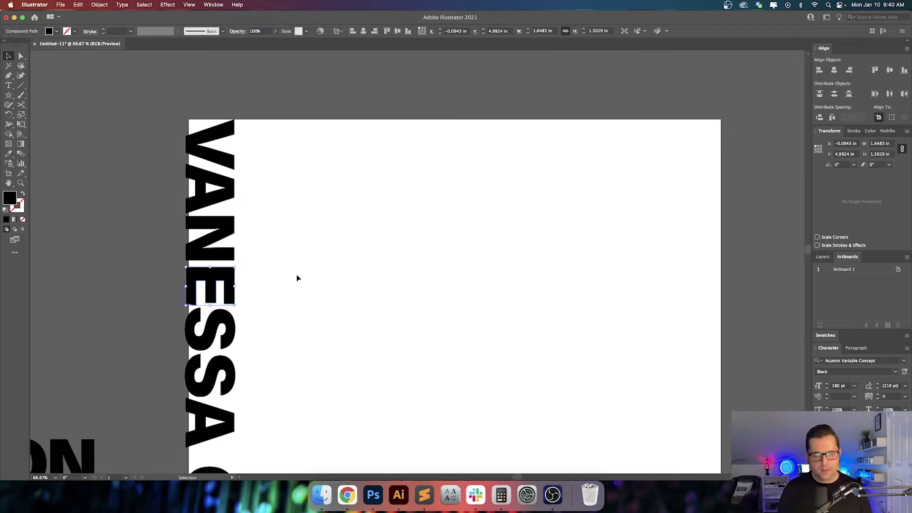
scroll(214, 292, "up", 6)
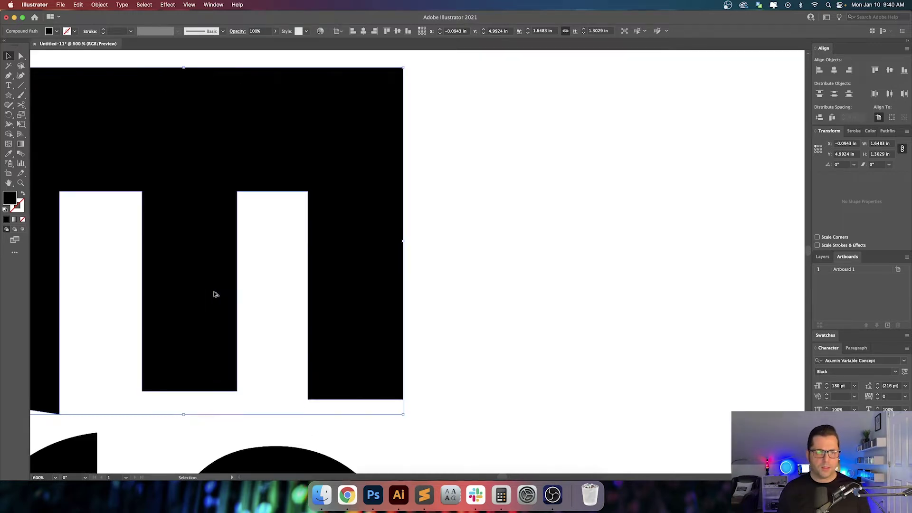
scroll(214, 292, "down", 1)
left_click(398, 302)
left_click_drag(400, 302, 535, 305)
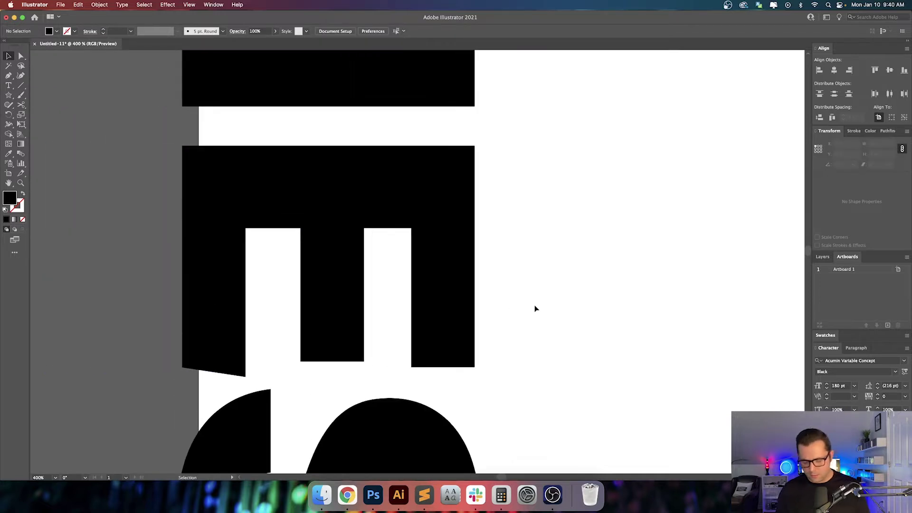
key("m")
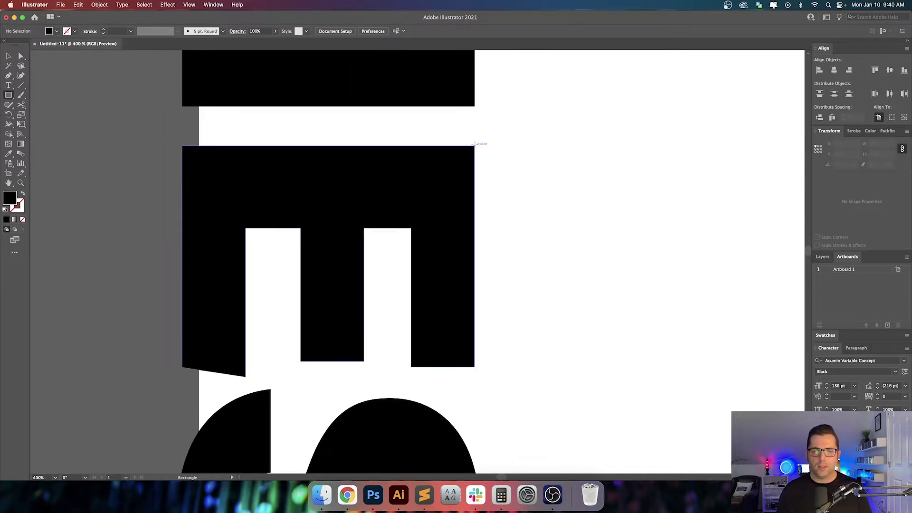
mouse_move(474, 146)
left_mouse_down()
mouse_move(434, 240)
mouse_move(423, 339)
mouse_move(411, 367)
left_mouse_up()
key("v")
left_click(522, 317)
left_click_drag(523, 318, 416, 316)
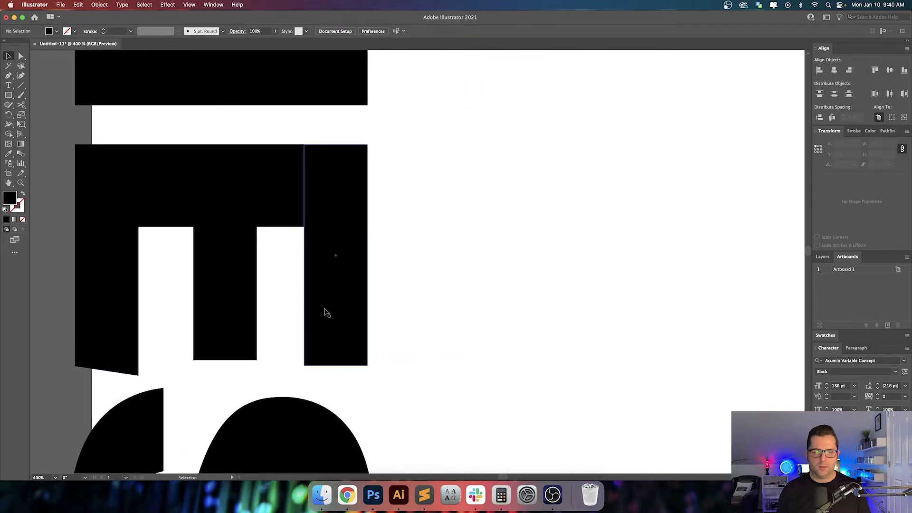
- Reduce the opacity of the original E letter shape to 40%
mouse_move(323, 307)
left_mouse_down()
mouse_move(380, 311)
mouse_move(323, 311)
left_mouse_up()
left_click(242, 185)
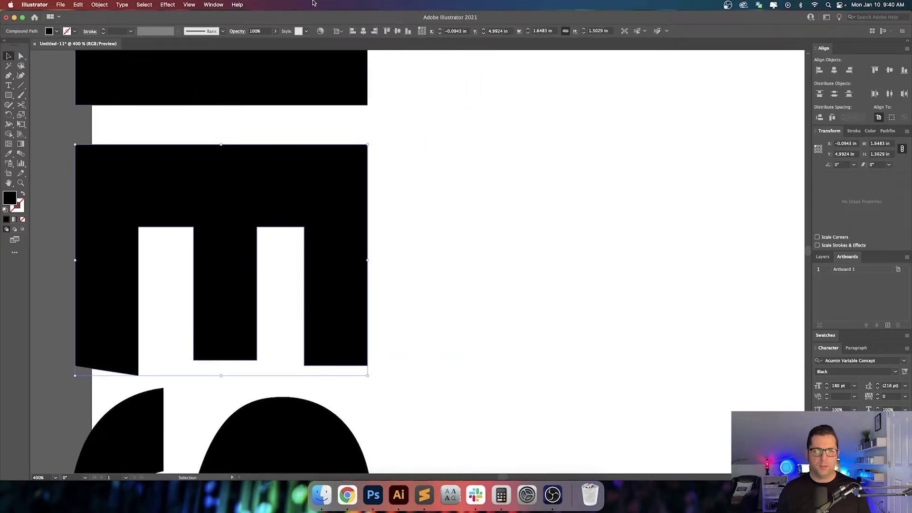
left_click(266, 31)
key("shift+Down")
key("shift+Down")
key("shift+Down")
key("shift+Down")
key("shift+Down")
key("shift+Down")
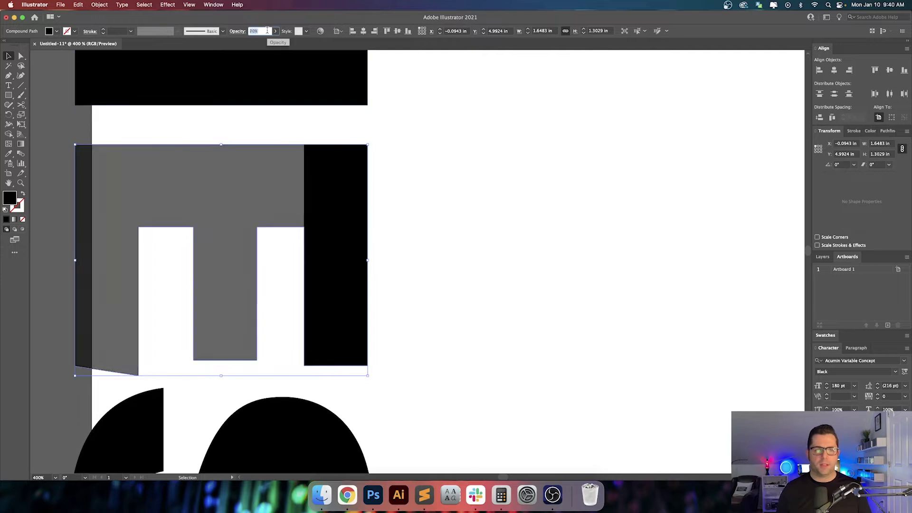
left_click(451, 262)
- Duplicate the arm rectangle, rotate it by 90°, and resize it to about 0.4631 × 1.4862 in over the E's horizontal spine
scroll(522, 261, "left", 5)
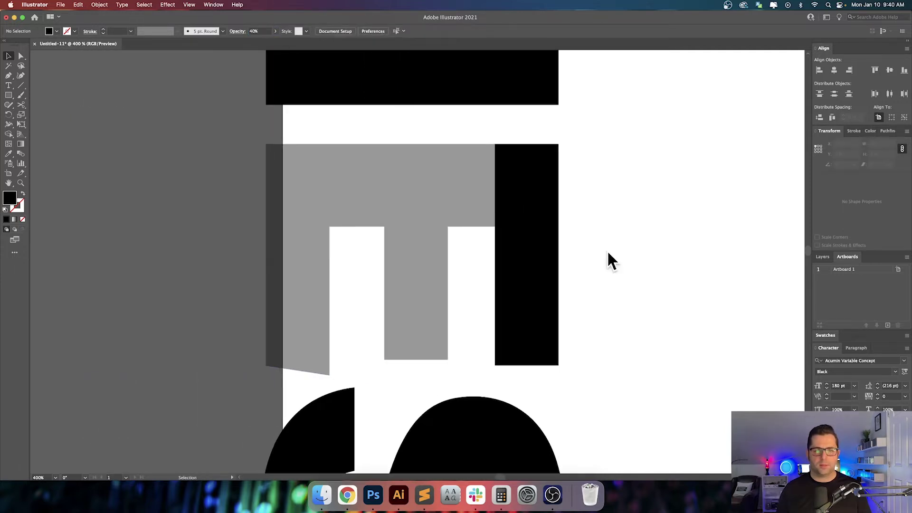
left_click_drag(527, 202, 298, 202)
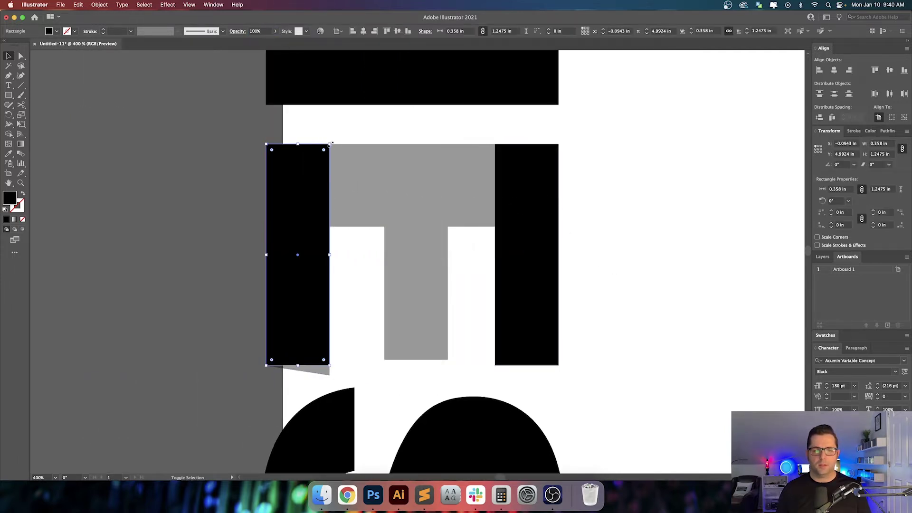
left_click_drag(330, 140, 432, 274)
left_click_drag(297, 255, 420, 226)
left_click_drag(309, 185, 266, 187)
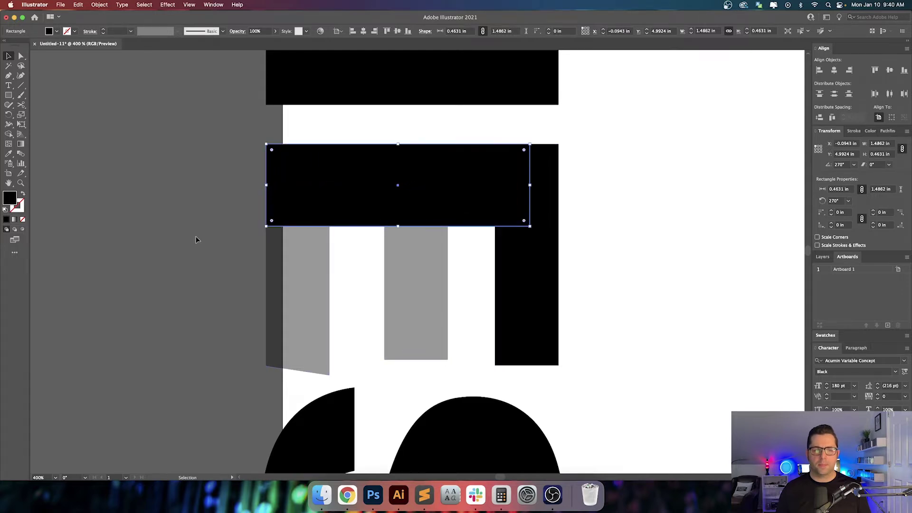
- Duplicate the right-hand arm rectangle over the E's left and middle arms
left_click(198, 241)
left_click_drag(498, 279, 413, 276)
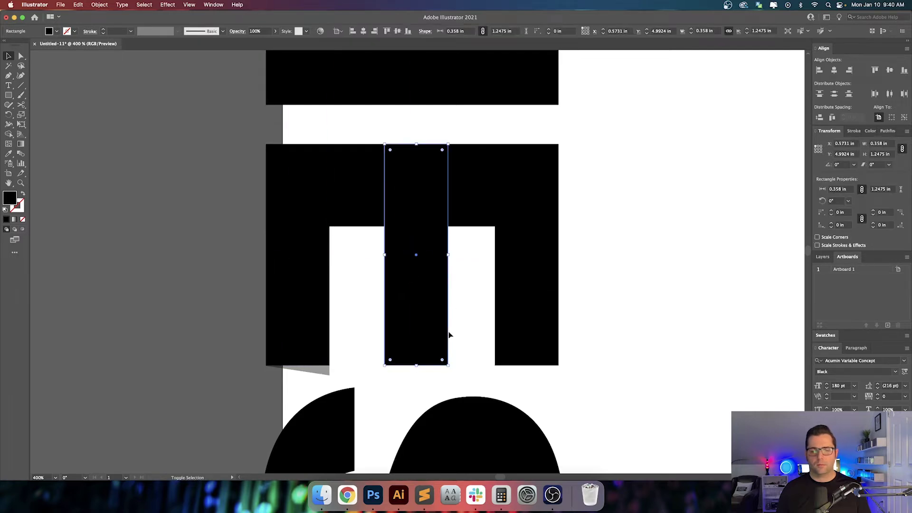
left_click(603, 311)
left_click_drag(603, 312, 470, 312)
- Try uniting the four E rectangles into one shape with Pathfinder, and undo the union
left_click(405, 285)
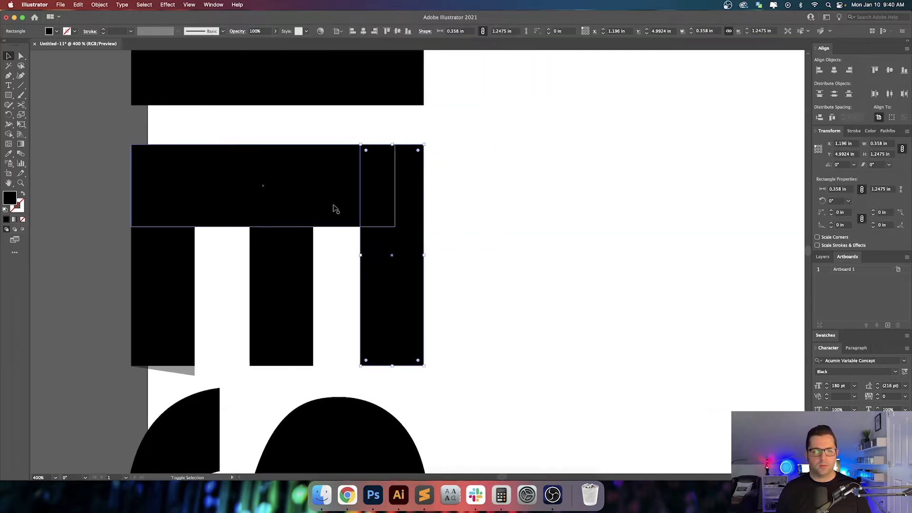
left_click(334, 206, "shift")
left_click(283, 261, "shift")
left_click(174, 264, "shift")
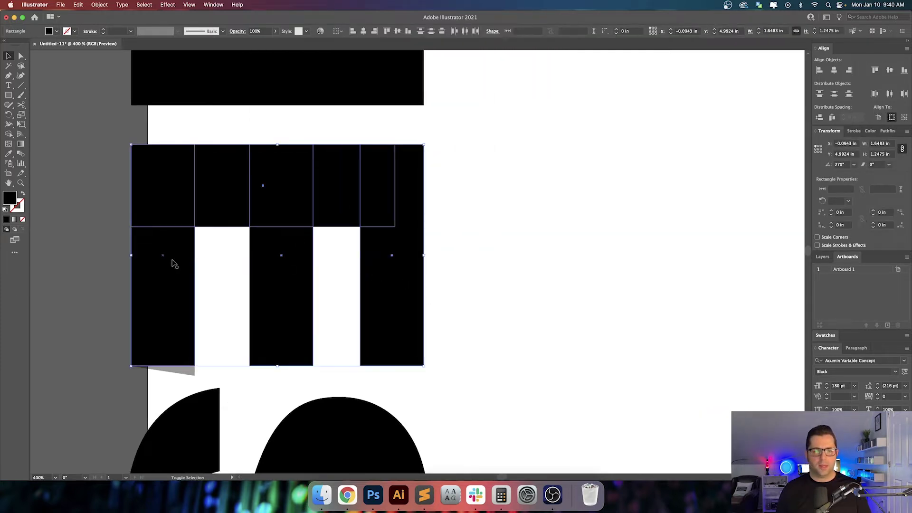
left_click(886, 131)
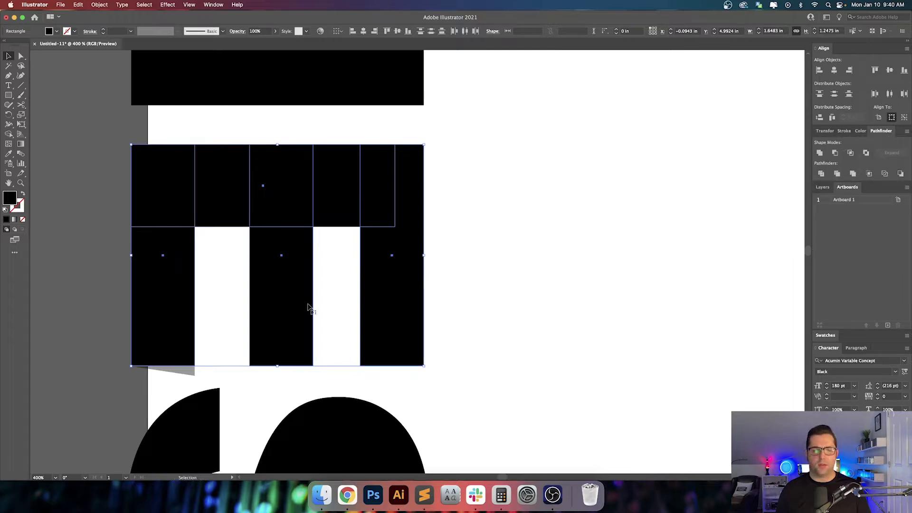
left_click(819, 154)
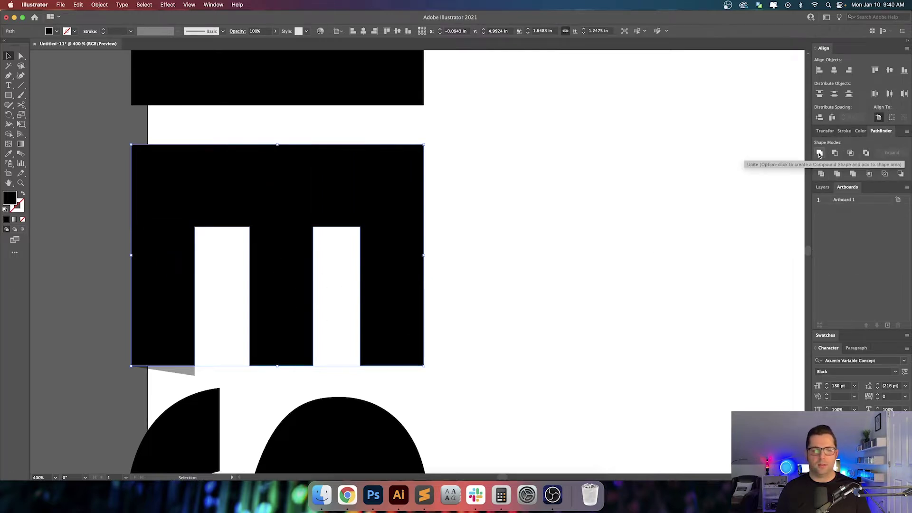
left_click(580, 269)
scroll(570, 271, "right", 2)
key("super+z")
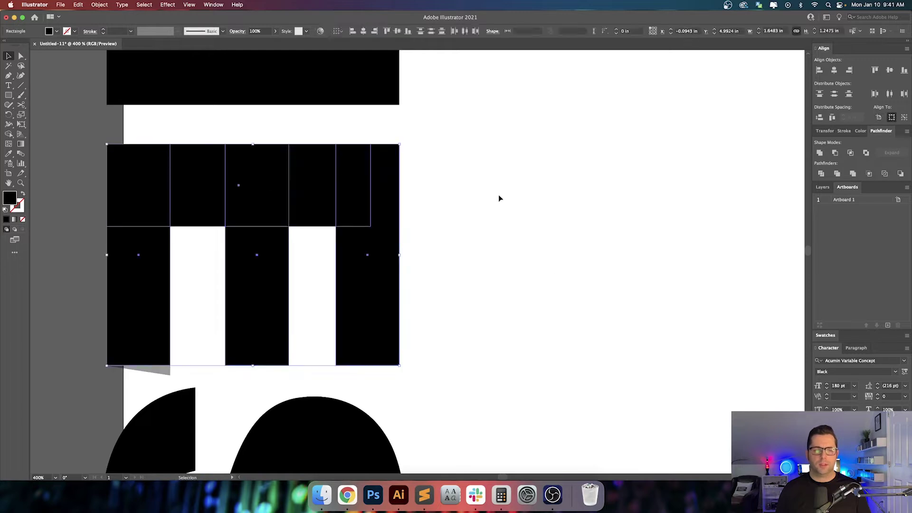
- Duplicate the four separate E rectangles horizontally into the empty artboard area beside the letter
left_click(498, 195)
scroll(532, 201, "left", 4)
left_click(271, 197)
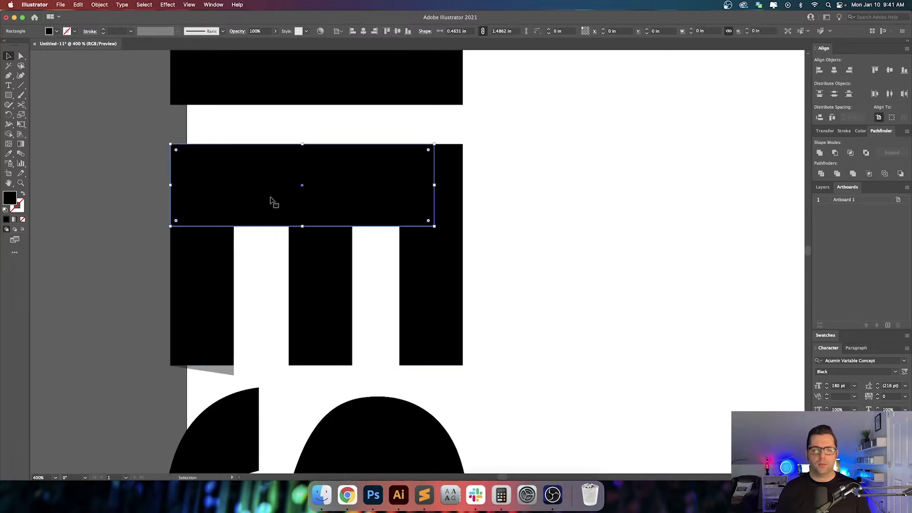
left_click(437, 189)
left_click(306, 197)
left_click(233, 259, "shift")
left_click(316, 254, "shift")
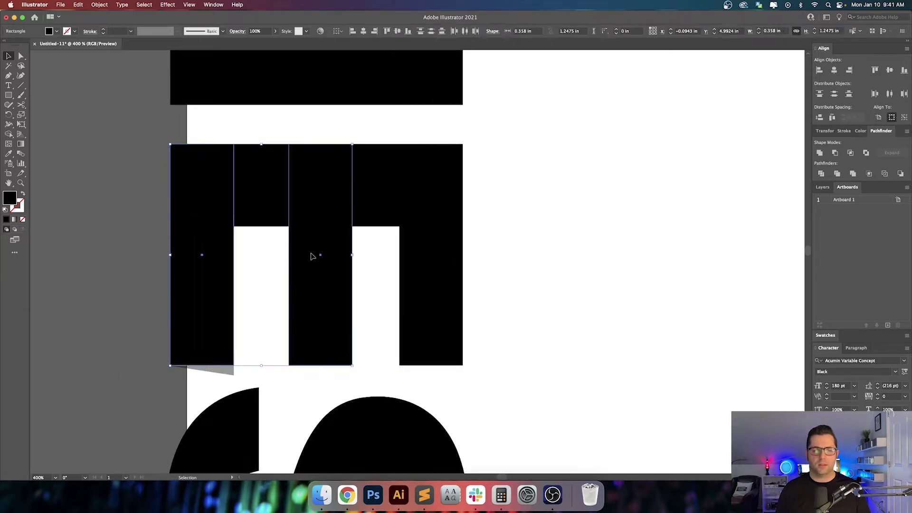
left_click(431, 282, "shift")
scroll(349, 271, "right", 6)
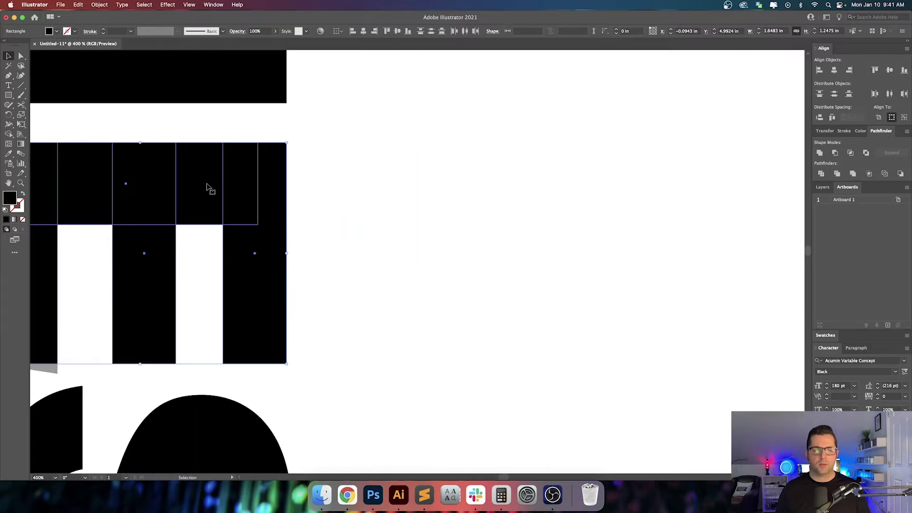
left_click_drag(209, 187, 590, 187)
left_click(705, 227)
left_click_drag(705, 228, 621, 234)
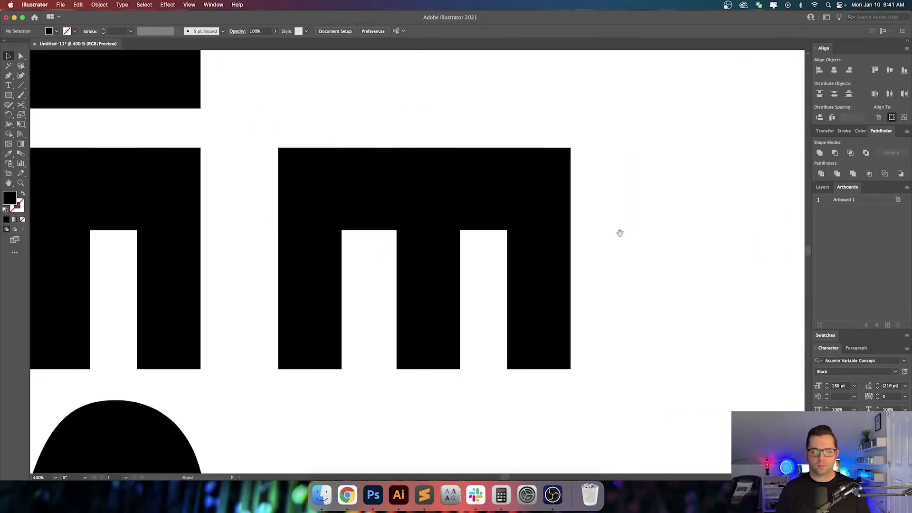
left_click_drag(422, 244, 451, 220)
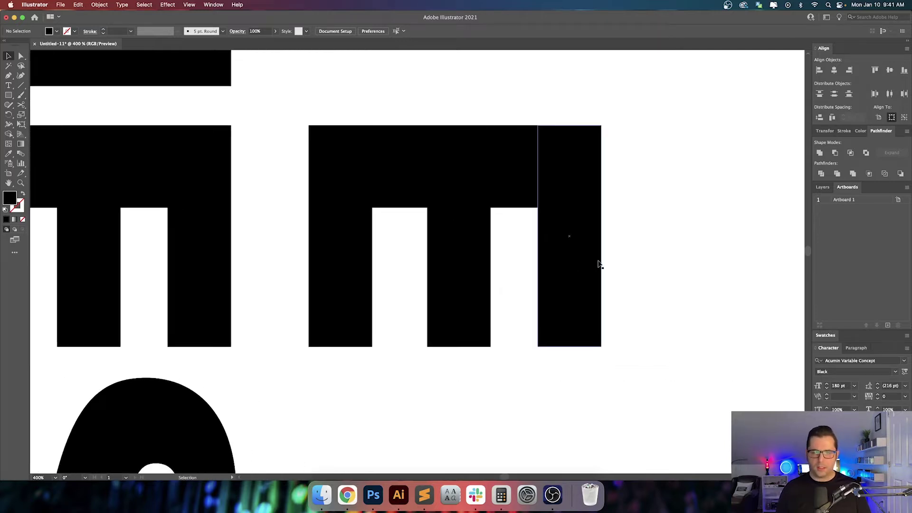
left_click_drag(692, 254, 589, 266)
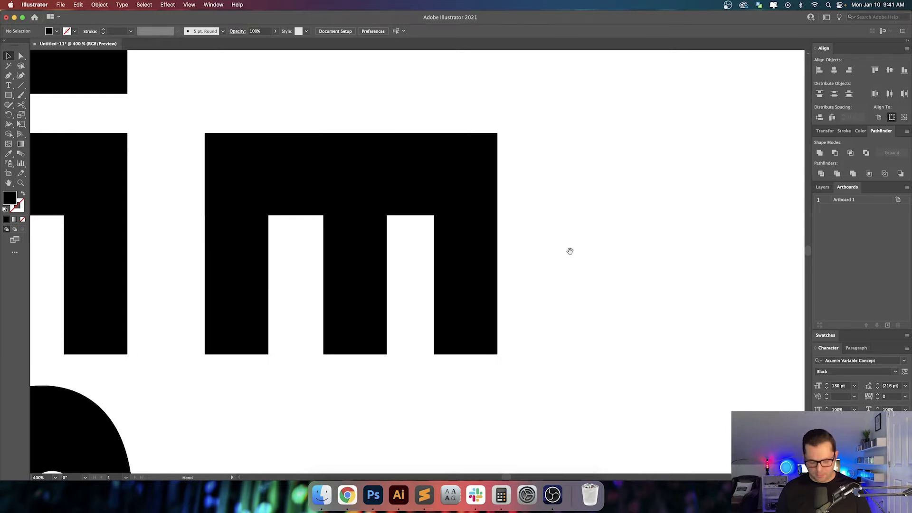
left_click_drag(571, 257, 618, 304)
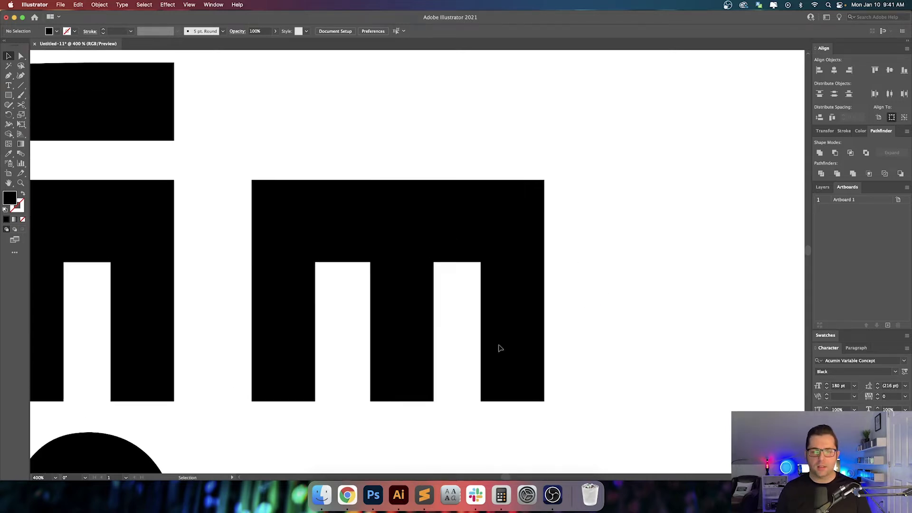
- Switch to Chrome and search Google Images for "piano keys" in a new tab
left_click(347, 495)
left_click(484, 20)
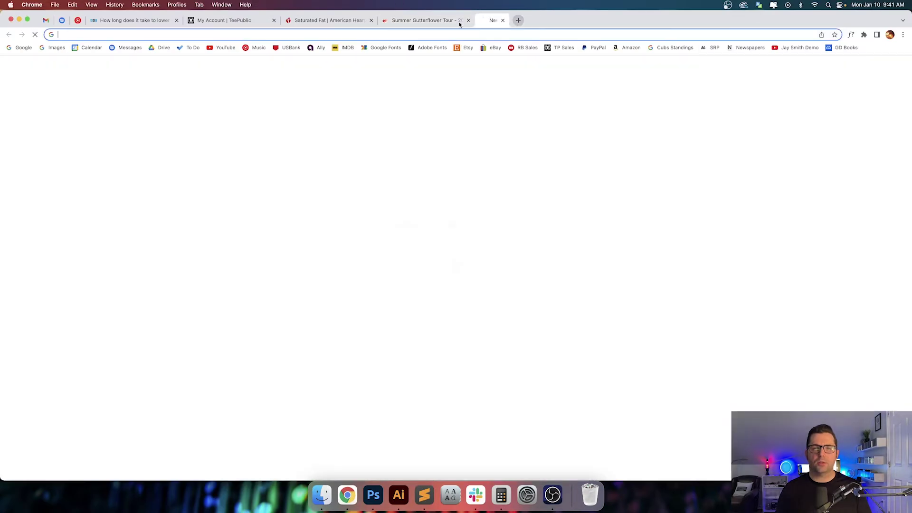
left_click(57, 48)
type("piano keys")
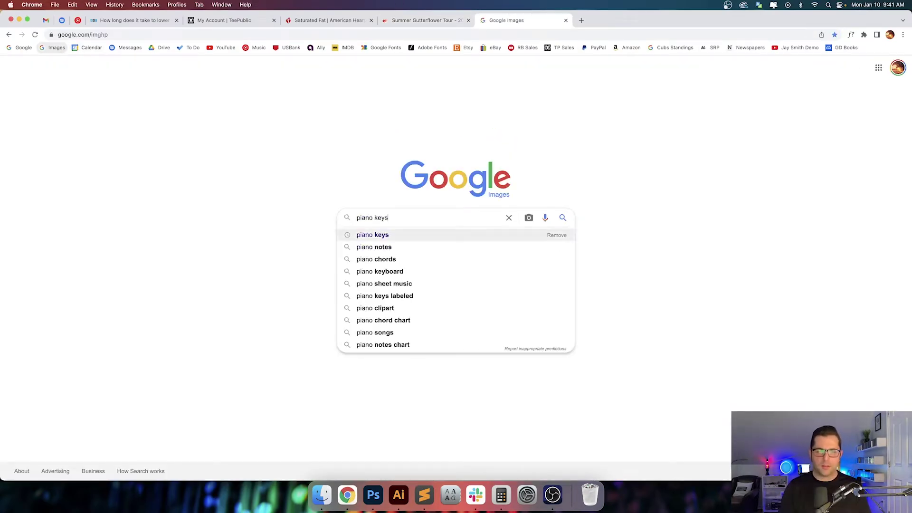
key("Return")
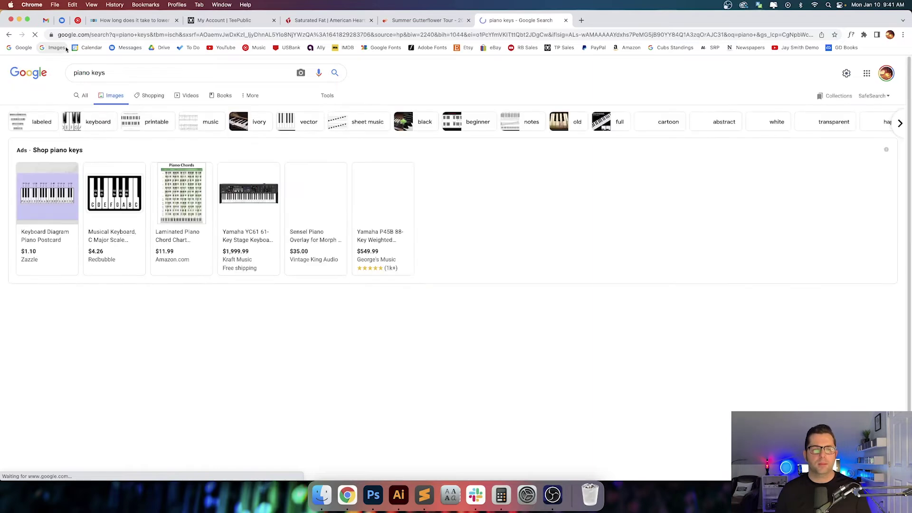
scroll(359, 154, "down", 3)
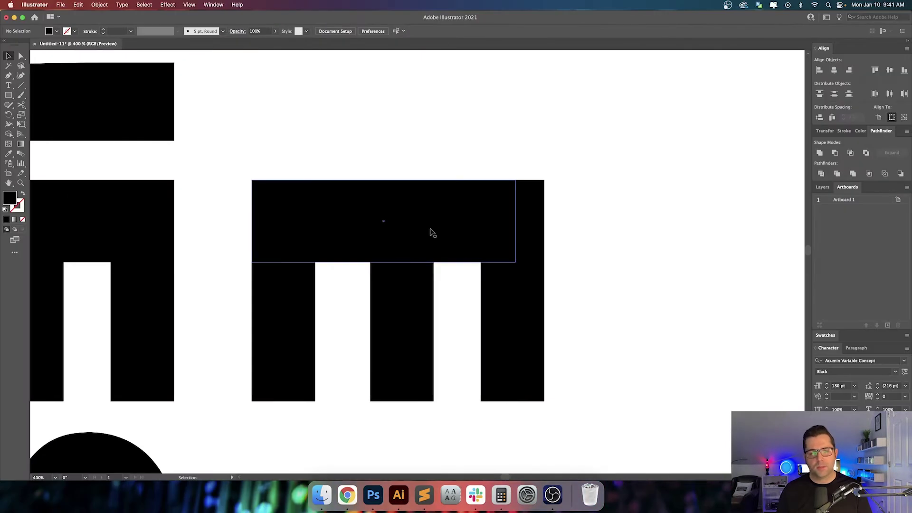
- Return to Illustrator and move the duplicate E rectangles horizontally across to near the artboard's right edge
scroll(385, 217, "down", 4)
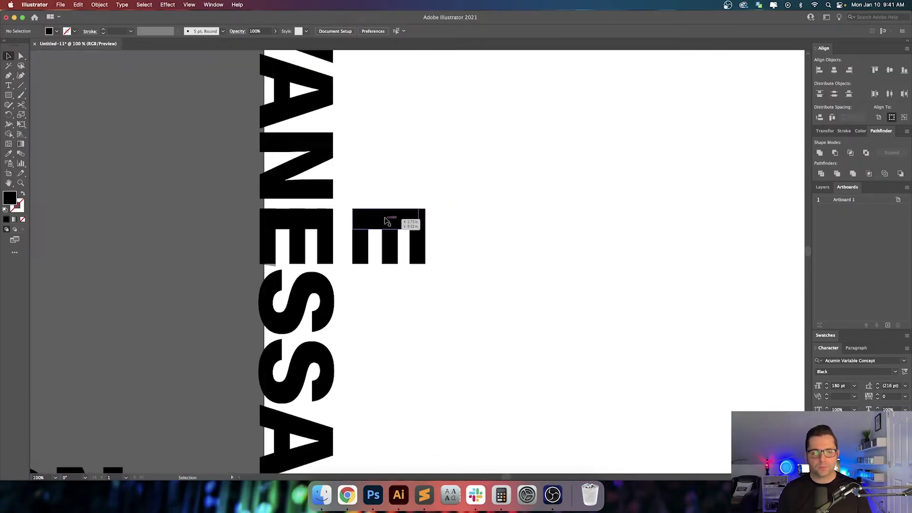
scroll(413, 240, "up", 1)
left_click(490, 248)
left_click_drag(485, 251, 508, 252)
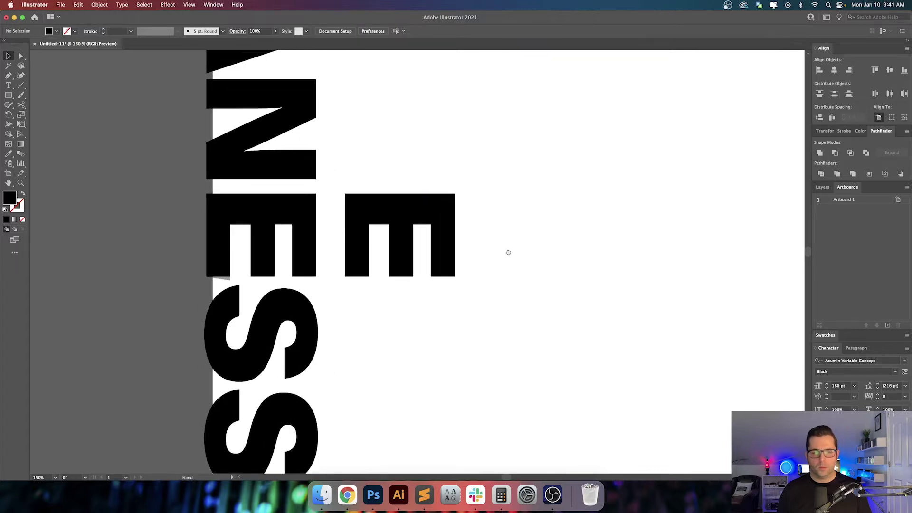
key("super+0")
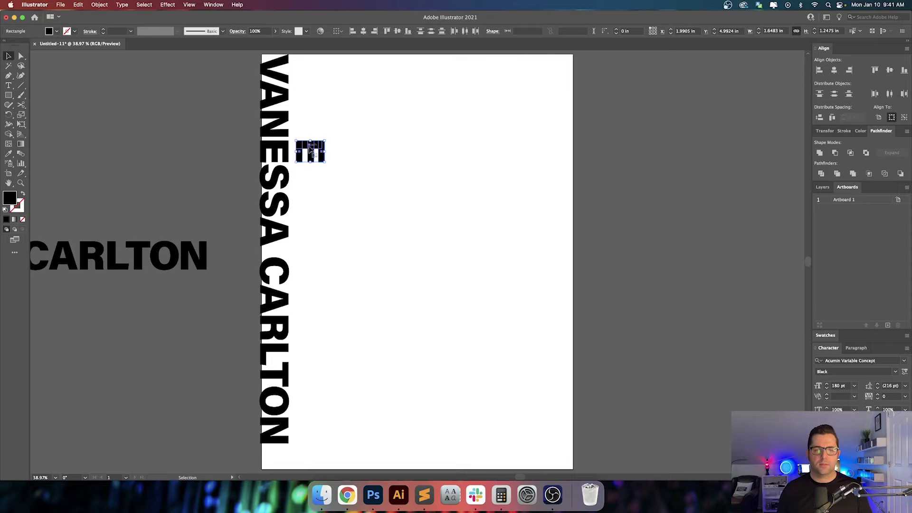
left_click_drag(309, 153, 533, 153)
left_click(332, 127)
- Duplicate the whole vertical VANESSA CARLTON lettering horizontally to form a second column close beside the original
left_click_drag(248, 66, 288, 444)
key("Return")
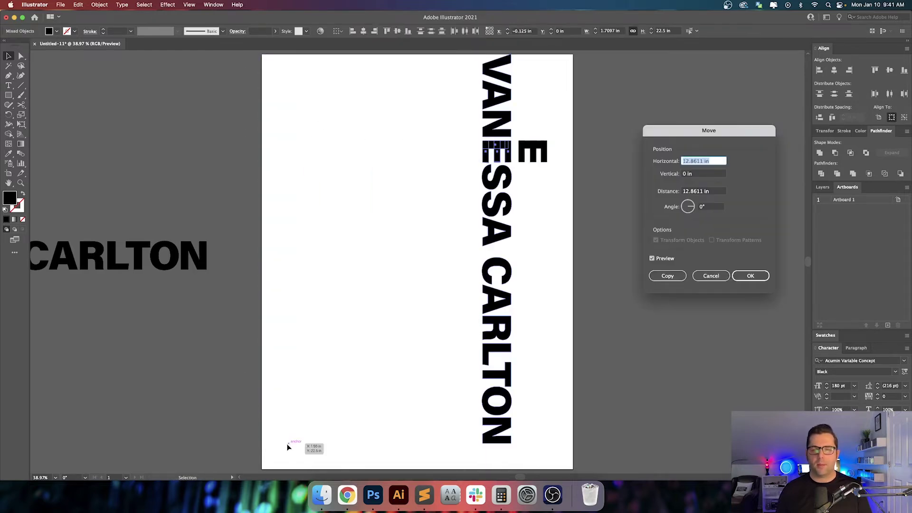
key("Escape")
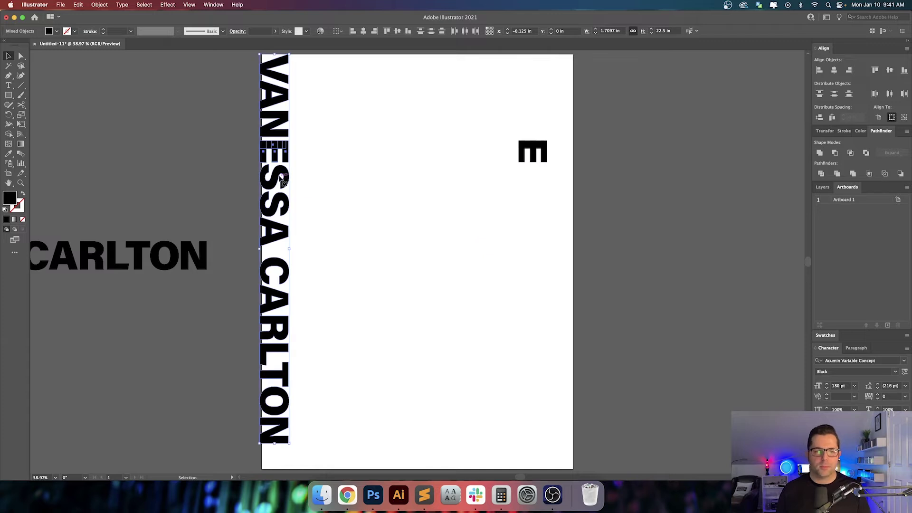
left_click_drag(280, 177, 313, 177)
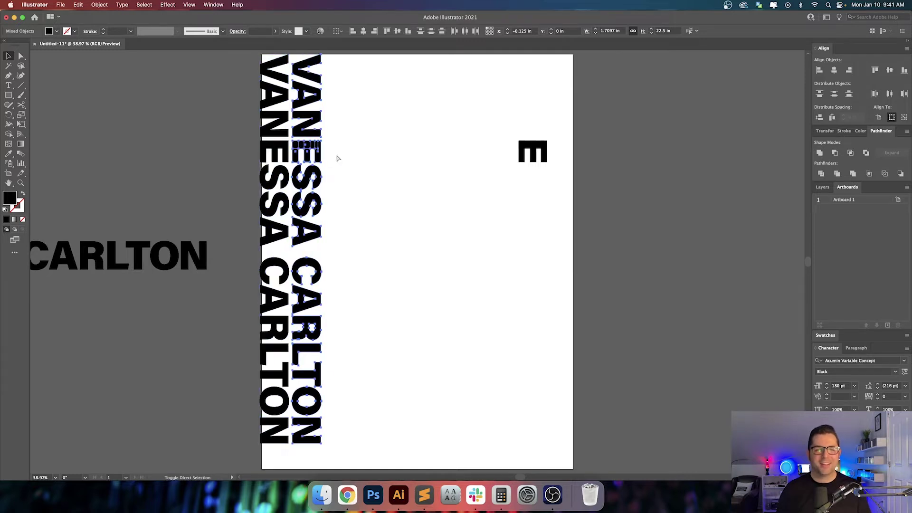
- Delete the rectangles forming the E in the second VANESSA CARLTON column
left_click(337, 157)
key("super+1")
left_click_drag(343, 173, 267, 207)
key("backslash")
key("Delete")
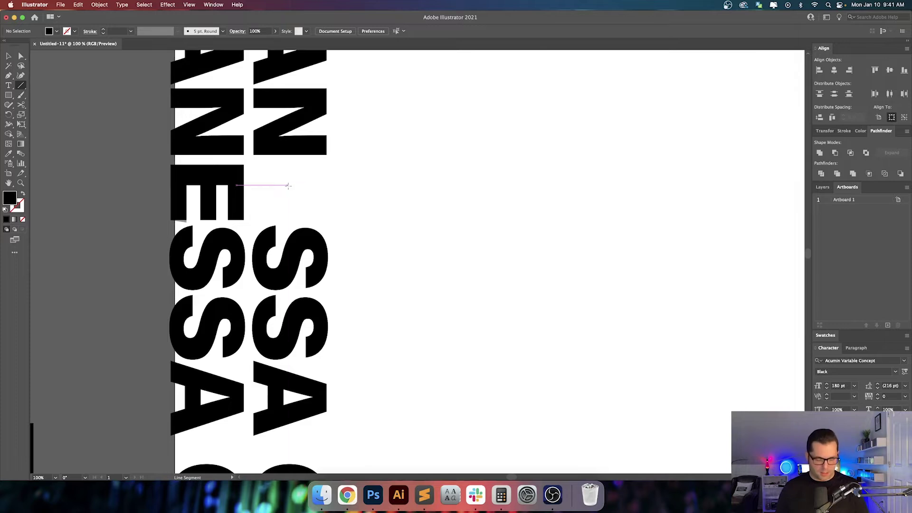
- Move the separate E rectangles from near the artboard's right edge back beside the gap in the second column
key("v")
key("space")
left_click_drag(457, 170, 252, 252)
left_click_drag(560, 230, 708, 331)
key("space")
left_click_drag(690, 311, 747, 310)
left_click_drag(735, 259, 266, 261)
left_click(357, 264)
key("space")
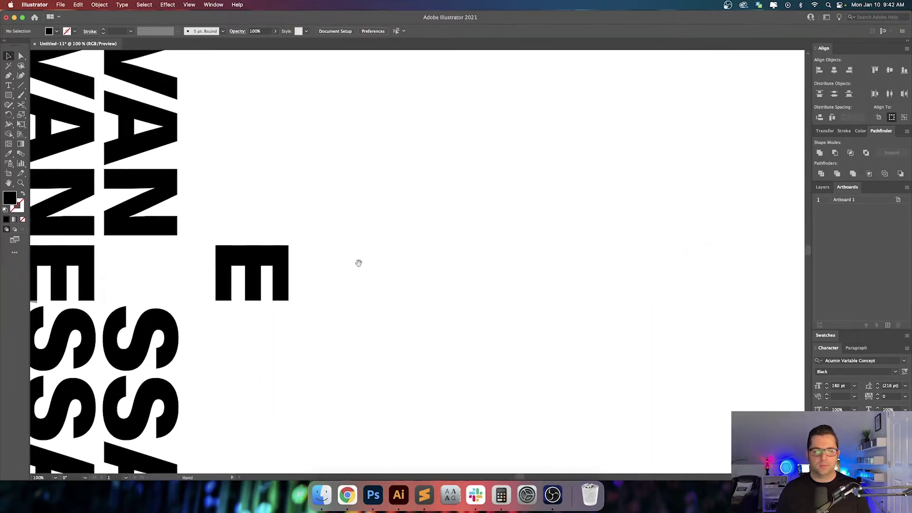
left_click_drag(359, 263, 564, 272)
left_click_drag(581, 309, 557, 313)
key("space")
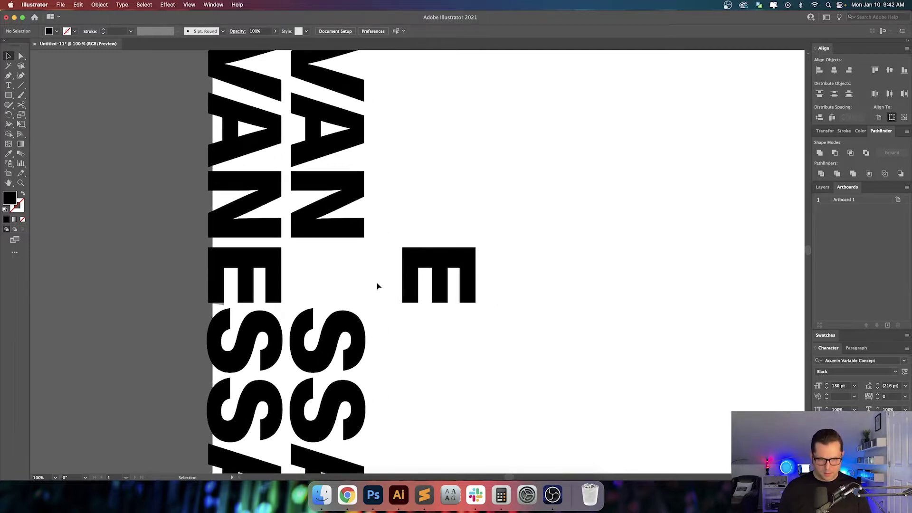
- Try removing the loose E's left arm and shortening its spine to span only the remaining two arms
left_click(413, 285)
key("Delete")
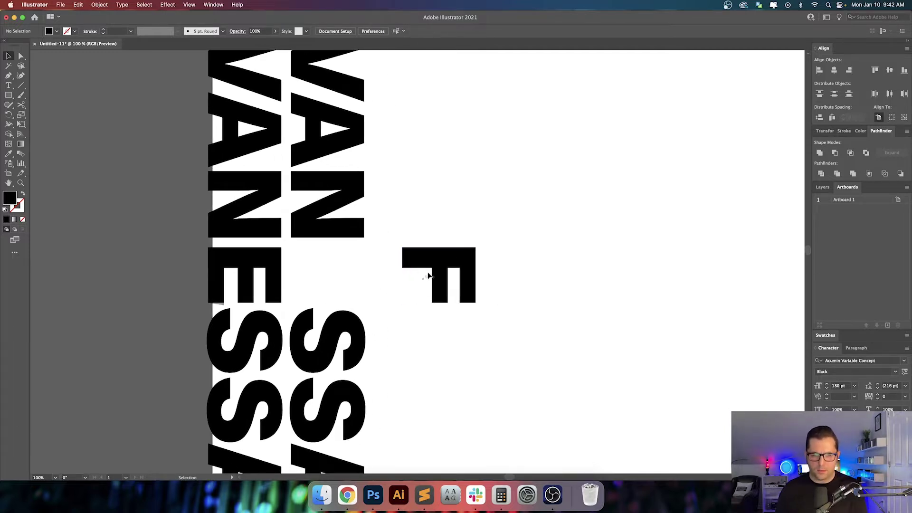
left_click(423, 264)
left_click_drag(402, 258, 434, 259)
- Try placing the two-armed shape in the missing-letter gap of the second column and view the whole artboard
left_click_drag(494, 251, 432, 312)
left_click_drag(448, 327, 524, 333)
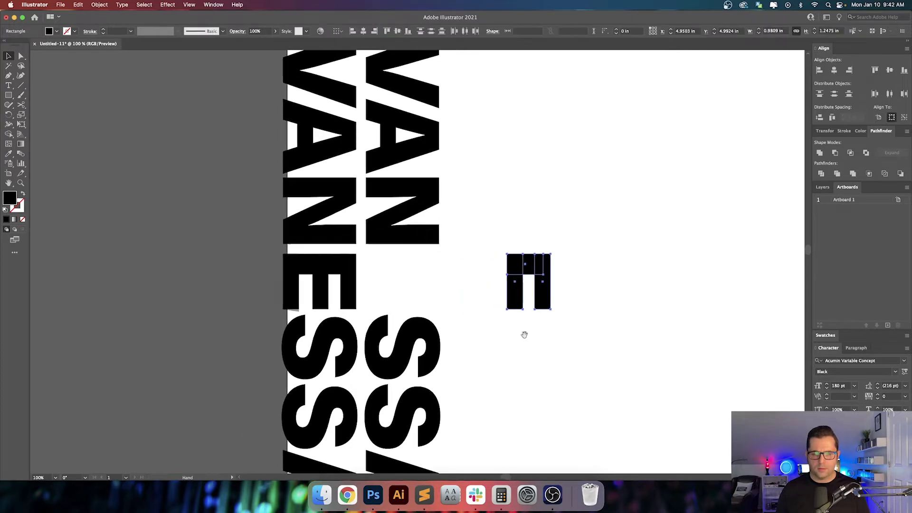
left_click_drag(541, 295, 415, 295)
left_click(481, 293)
left_click_drag(506, 293, 465, 286)
key("super+0")
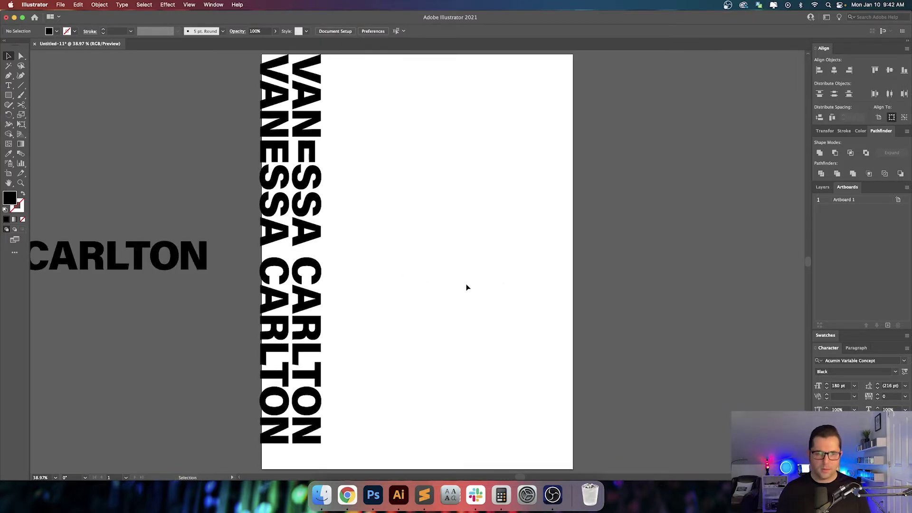
left_click_drag(427, 207, 442, 253)
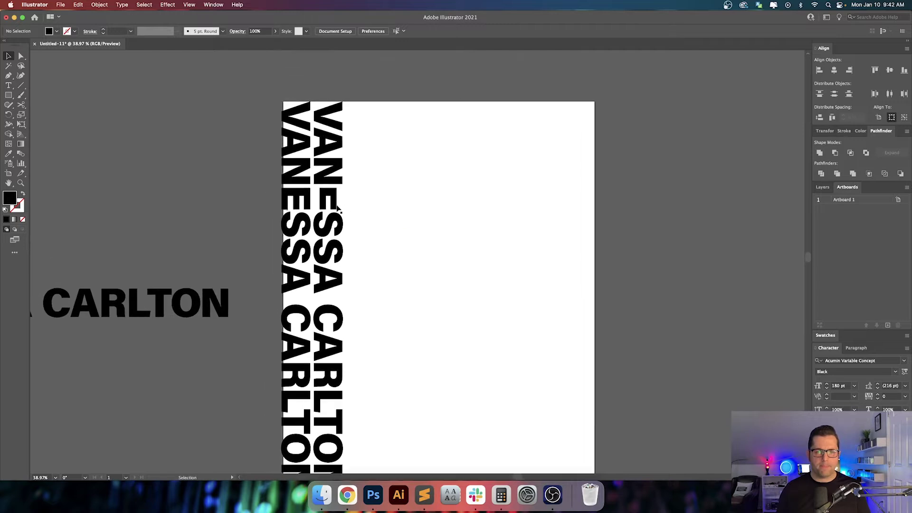
- Undo the two-armed shape's placement, the spine shortening and the left arm's deletion
key("super+z")
key("super+z")
key("super+z")
key("super+z")
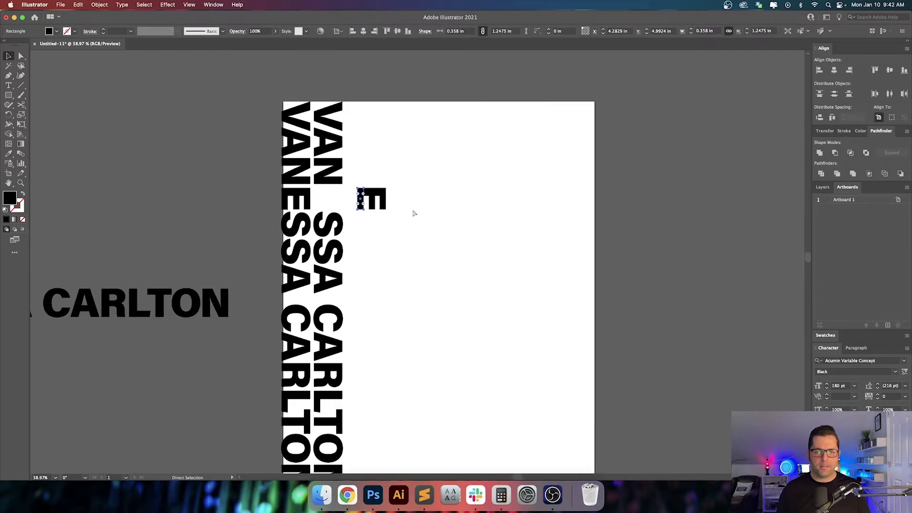
left_click(414, 213)
key("super+1")
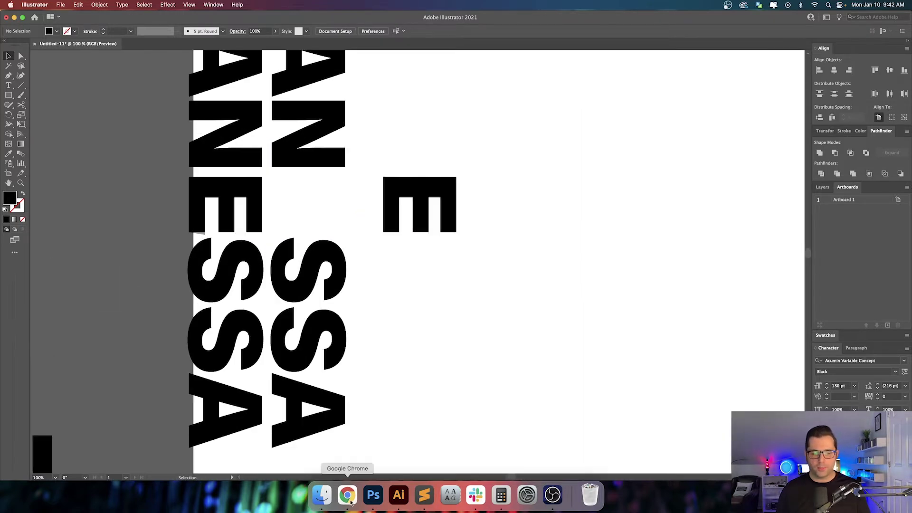
- Switch to Chrome and copy the first "piano keys" image result, the keyboard labelled with note letters
left_click(349, 500)
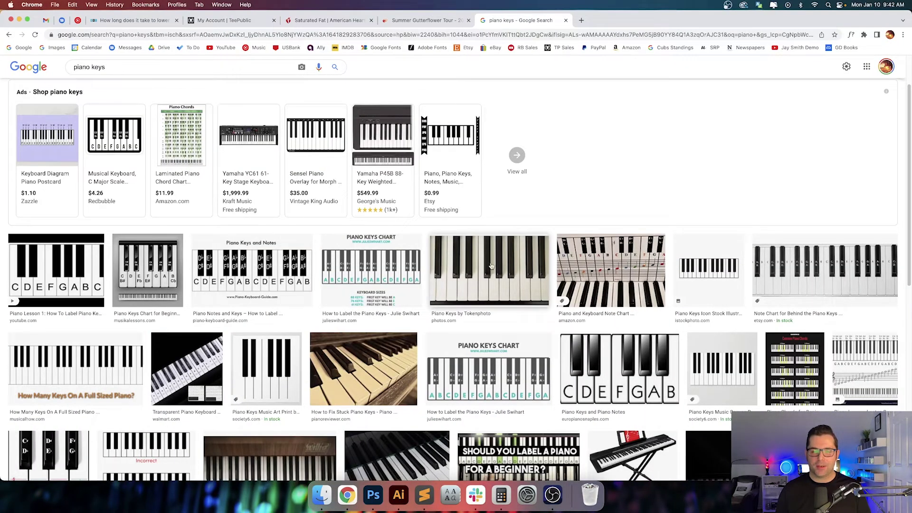
right_click(526, 266)
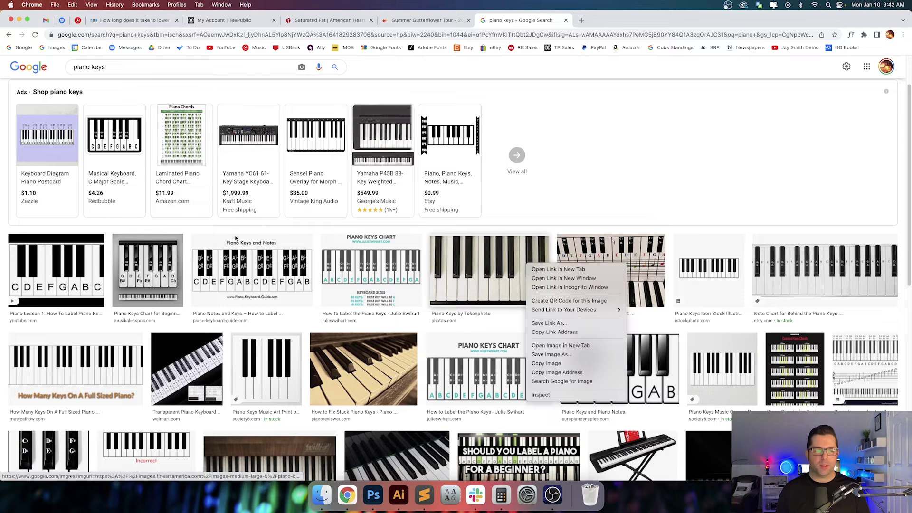
key("Escape")
right_click(154, 268)
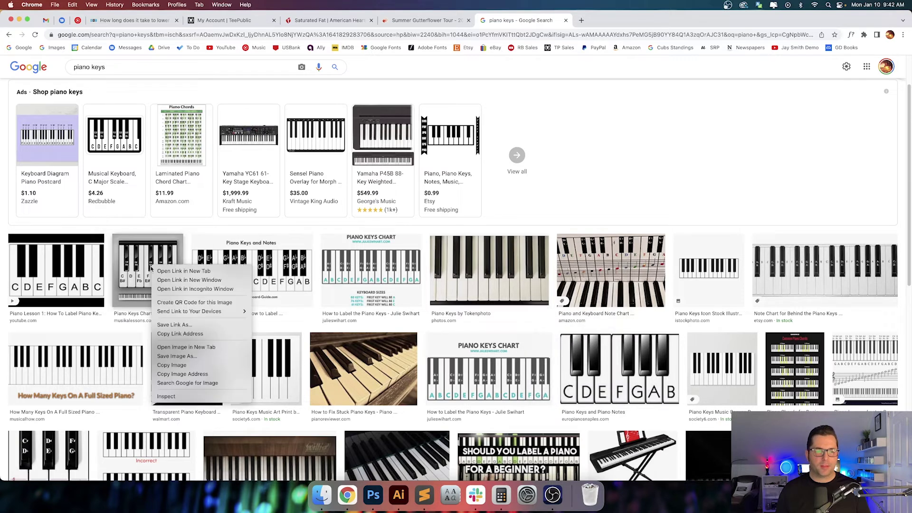
left_click(53, 268)
right_click(53, 268)
left_click(71, 270)
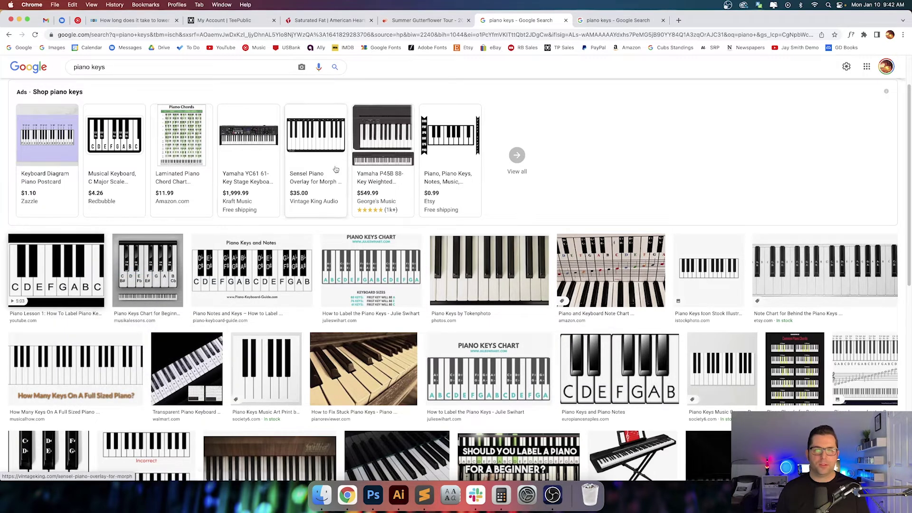
right_click(73, 251)
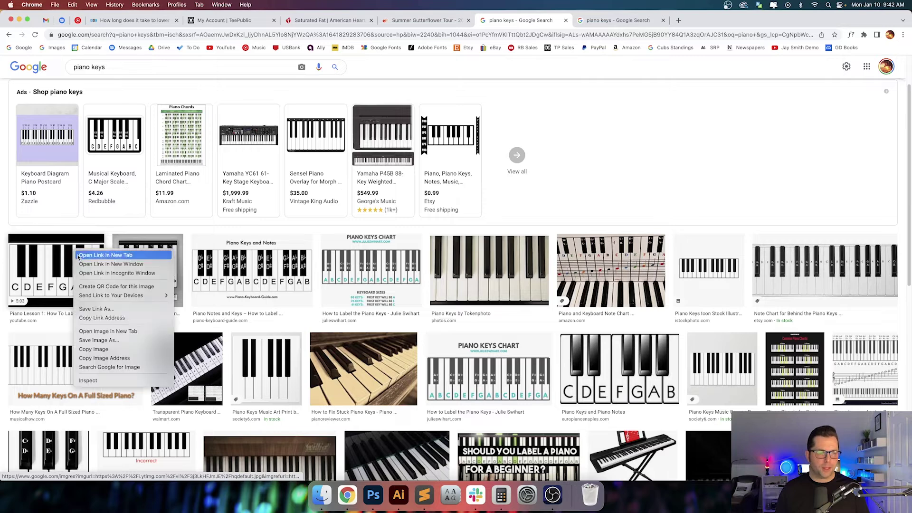
left_click(116, 349)
- Paste the piano keys image into the Illustrator document and place it well to the right of the loose E
key("super+Tab")
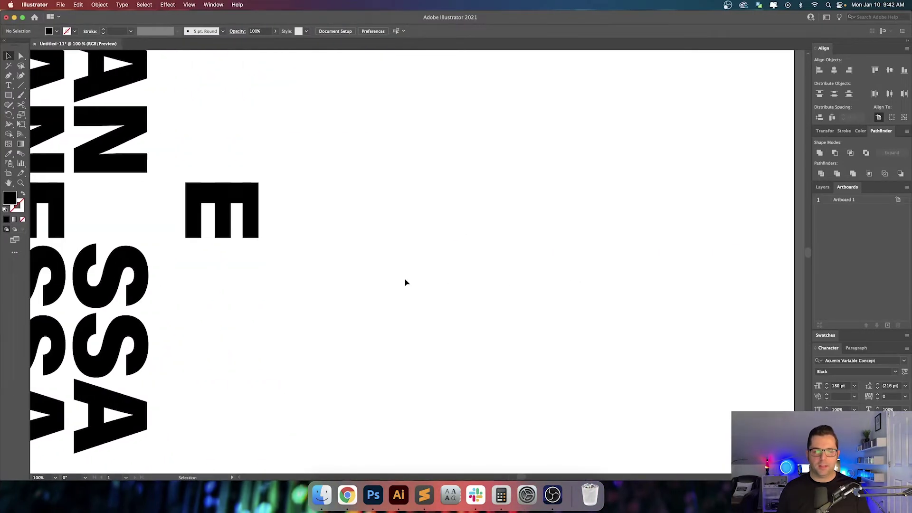
key("super+v")
left_click_drag(375, 276, 576, 216)
left_click(382, 231)
left_click_drag(381, 232, 569, 235)
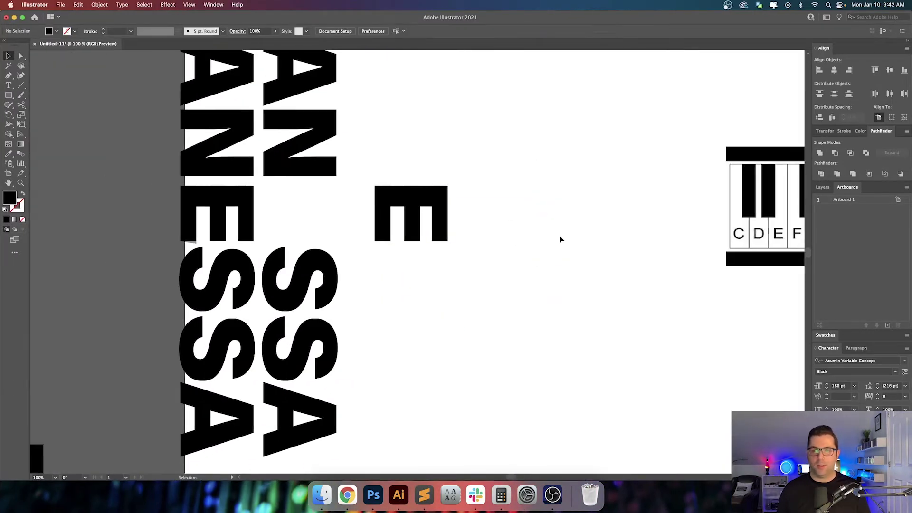
scroll(536, 249, "right", 3)
scroll(404, 251, "right", 2)
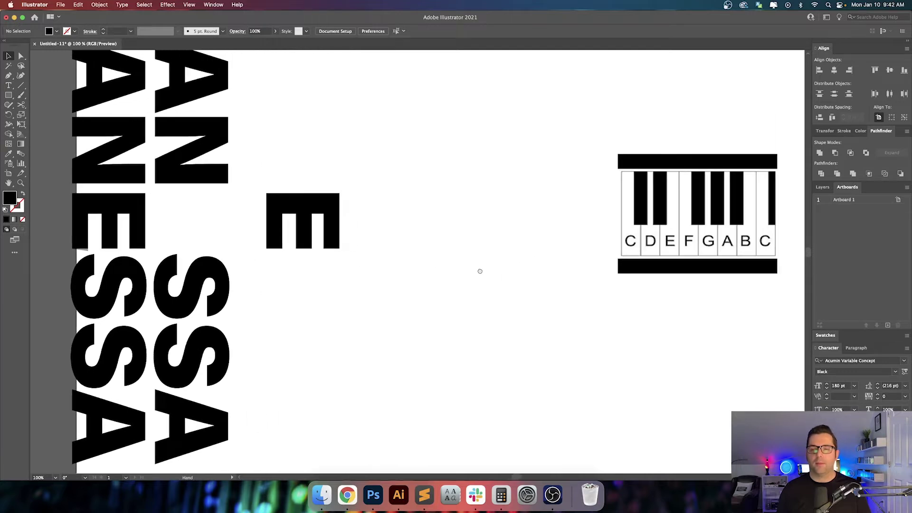
- Delete the horizontal spine and the right-hand arm of the loose E, leaving two separate vertical bars
left_click(131, 212)
left_click(195, 216)
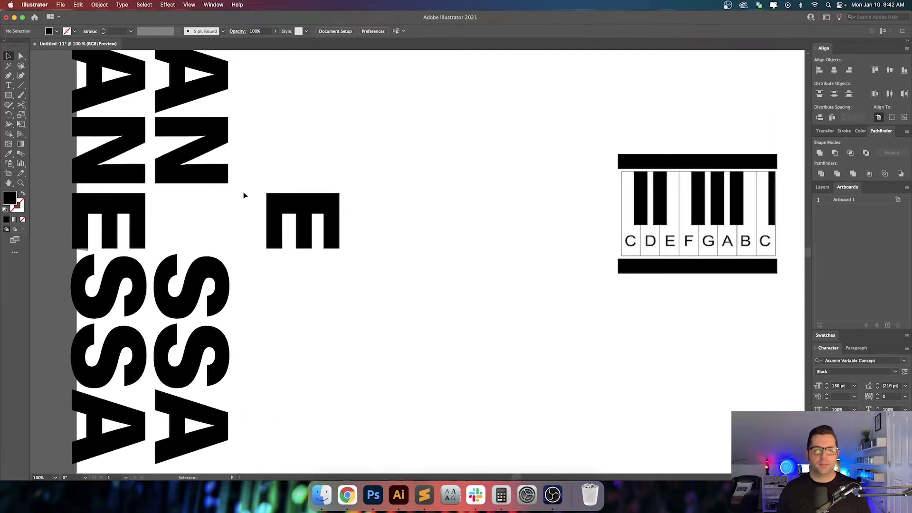
left_click_drag(244, 195, 370, 258)
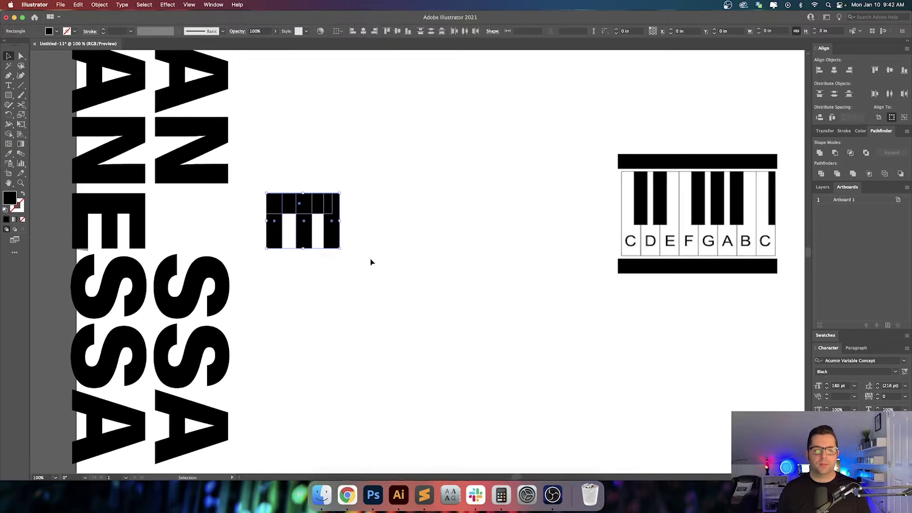
left_click(414, 213)
left_click(305, 200)
key("Delete")
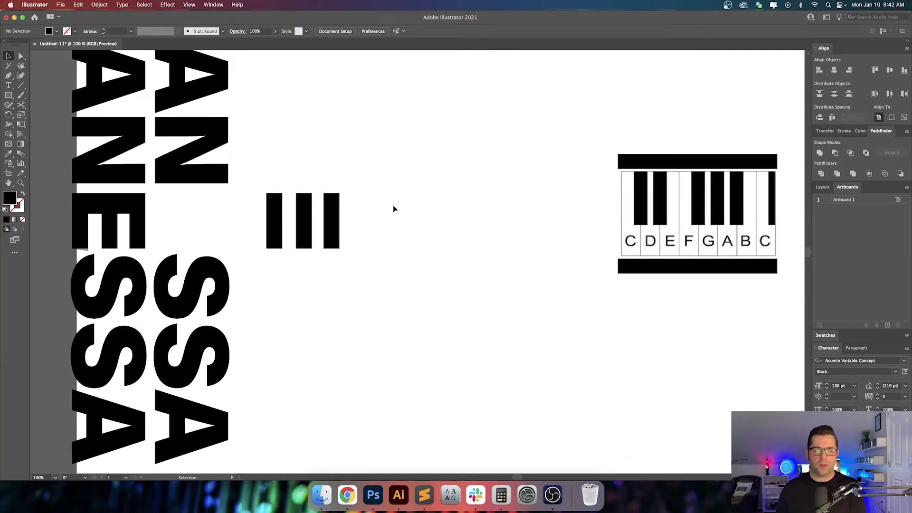
left_click(332, 209)
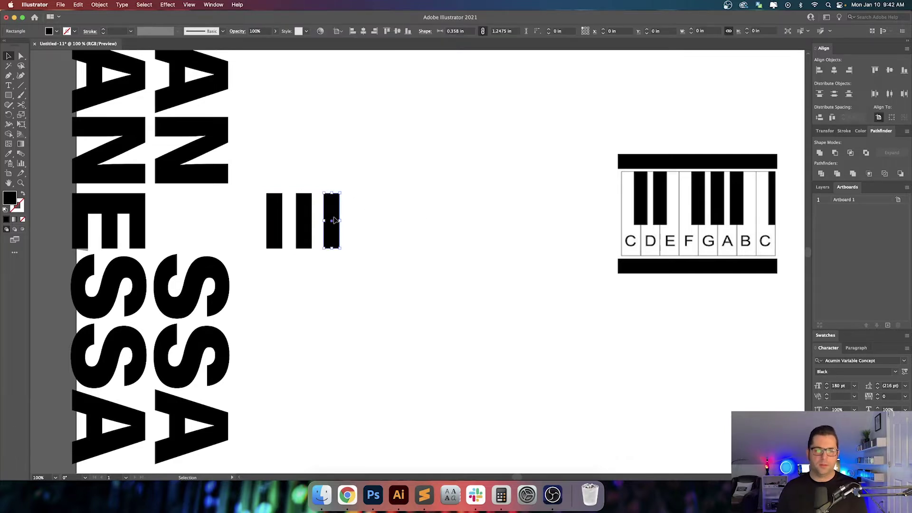
key("Delete")
- Move the two remaining bars into the second column's missing-letter gap, centered across the column's width
left_click_drag(342, 220, 382, 234)
mouse_move(256, 223)
left_mouse_down()
mouse_move(370, 239)
mouse_move(248, 231)
left_mouse_up()
left_click(300, 232)
left_click_drag(331, 235, 427, 242)
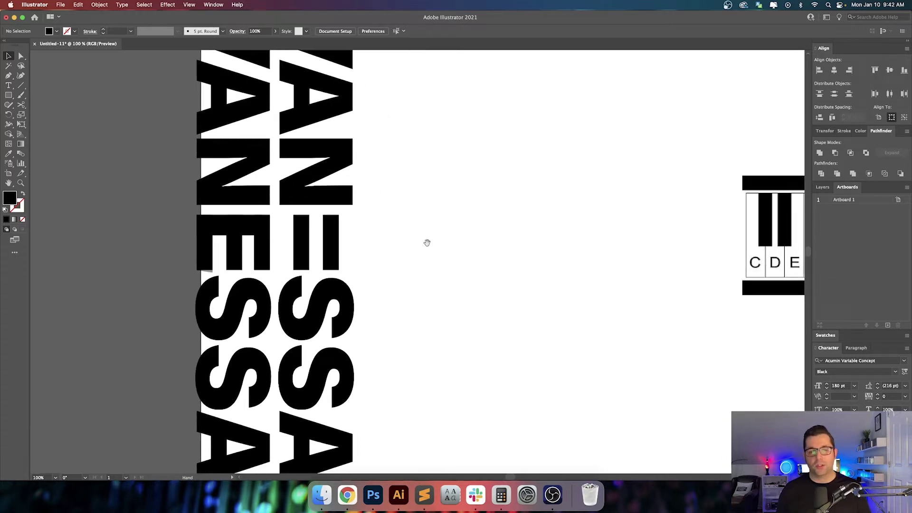
left_click(238, 229)
left_click(403, 232)
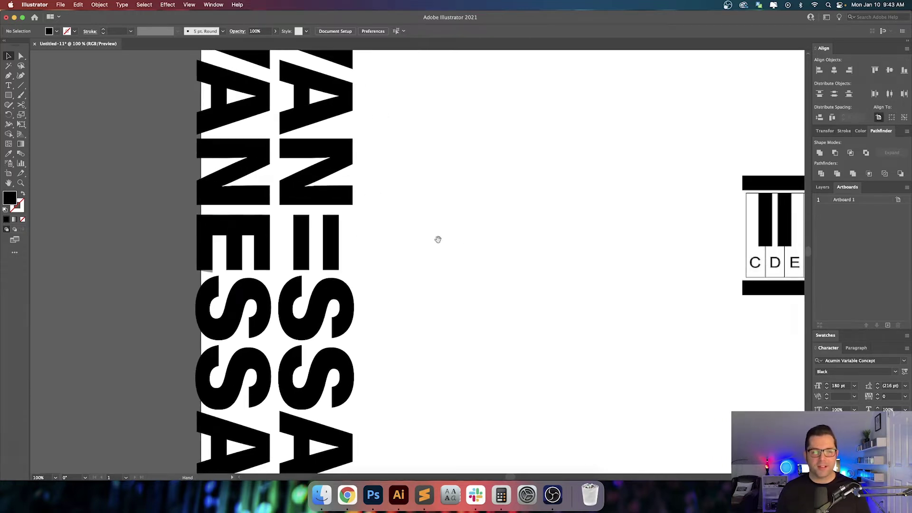
left_click_drag(437, 237, 431, 241)
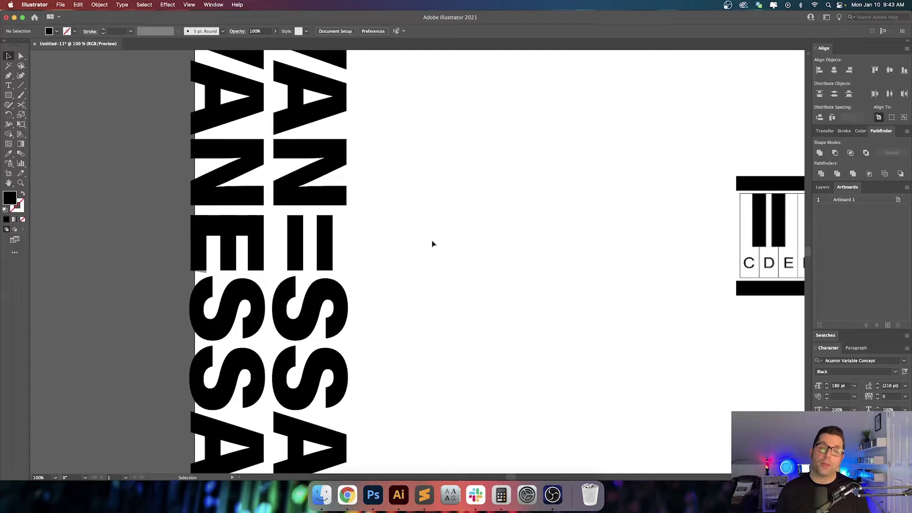
left_click_drag(436, 244, 411, 248)
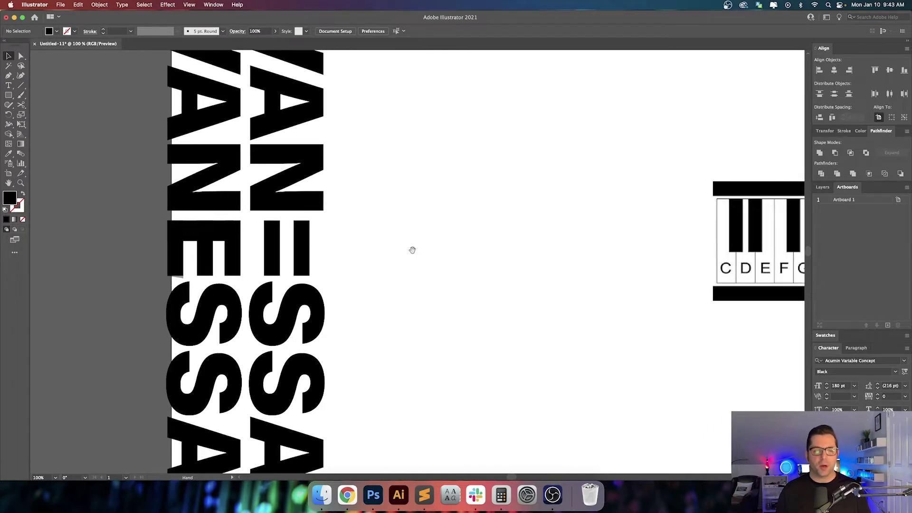
- Delete the horizontal spine of the first column's E, including its grey remnants, leaving three separate vertical bars
left_click(206, 228)
key("Delete")
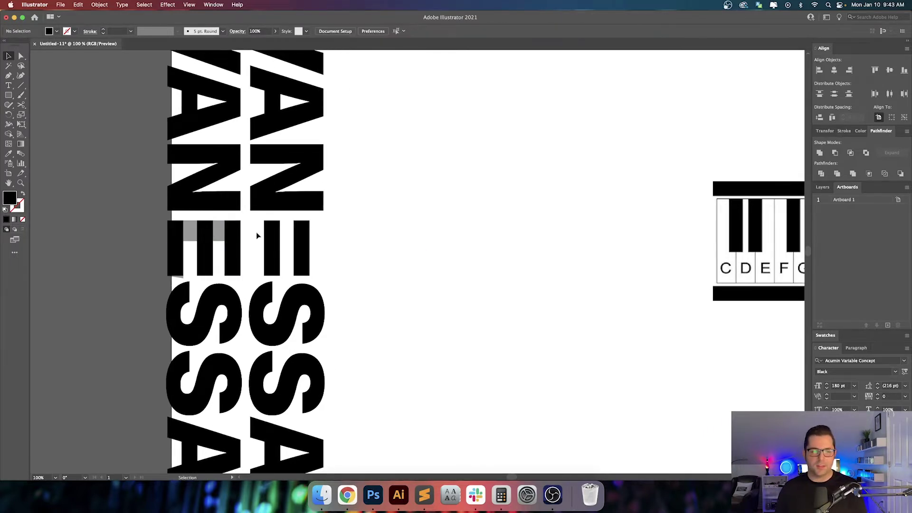
left_click_drag(364, 240, 391, 240)
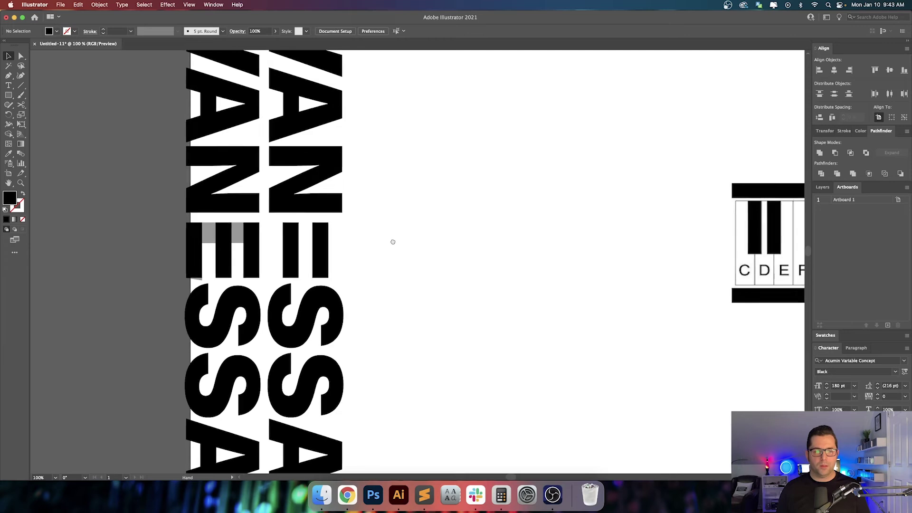
left_click(241, 237)
key("Delete")
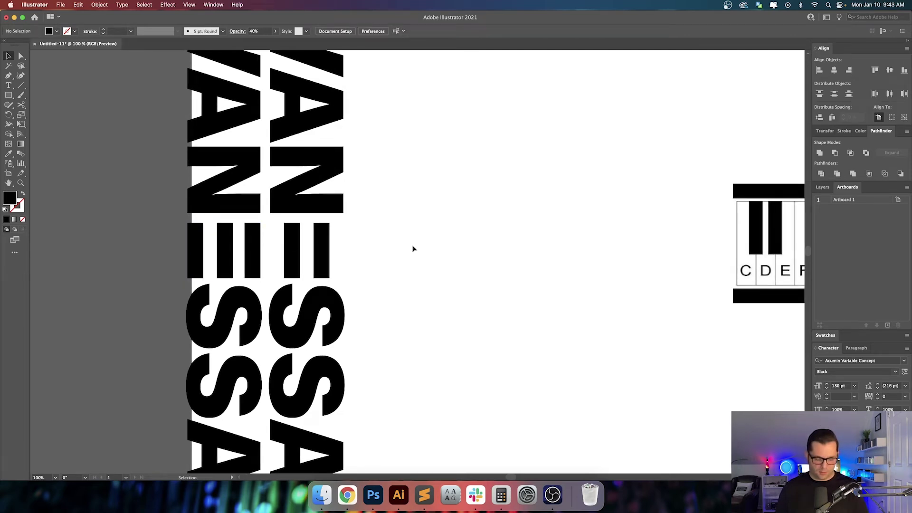
- Delete the piano keyboard reference image from the poster
left_click_drag(423, 246, 407, 252)
key("super+0")
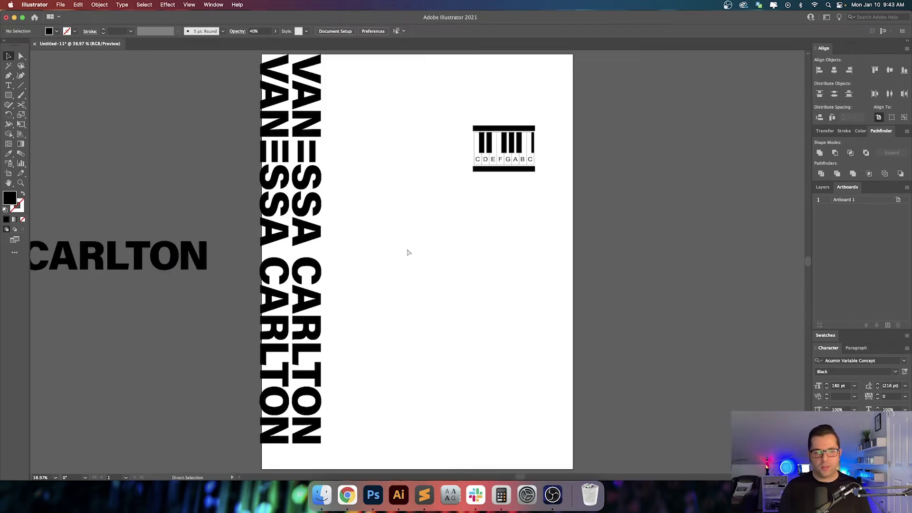
left_click_drag(400, 174, 400, 197)
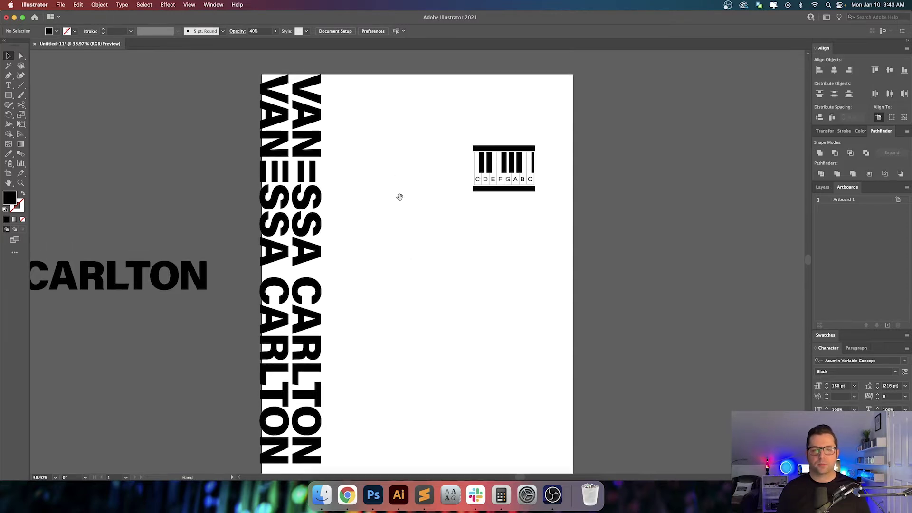
left_click_drag(535, 202, 535, 202)
key("Delete")
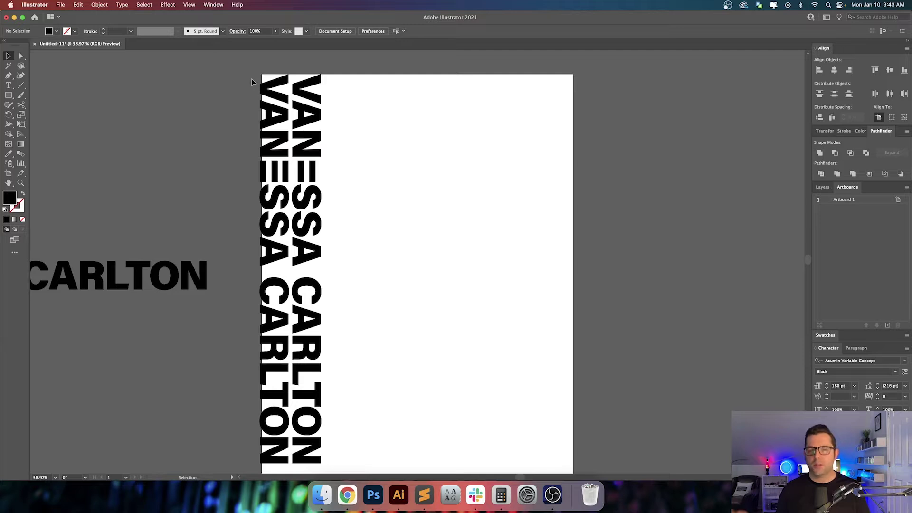
- Group the first lettering column with its three bars, and group the second column with its two bars
left_click_drag(251, 79, 358, 464)
left_click(364, 301)
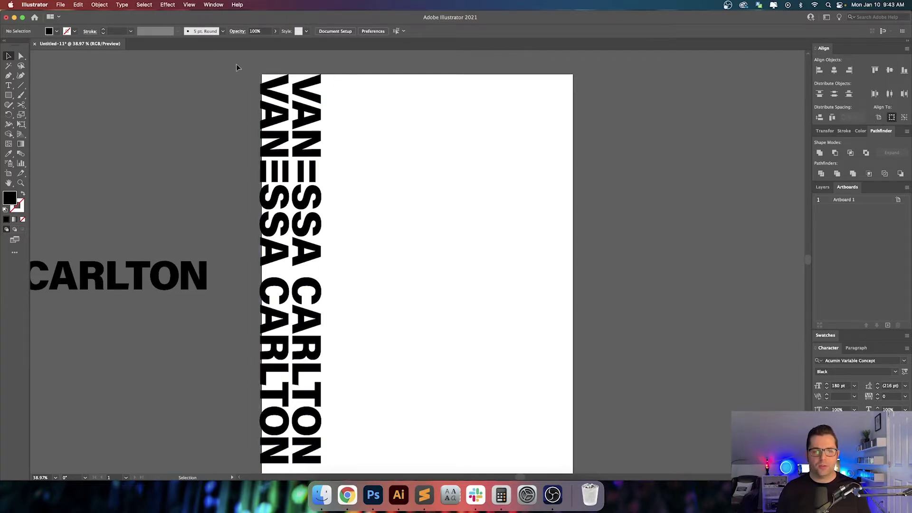
left_click(286, 462)
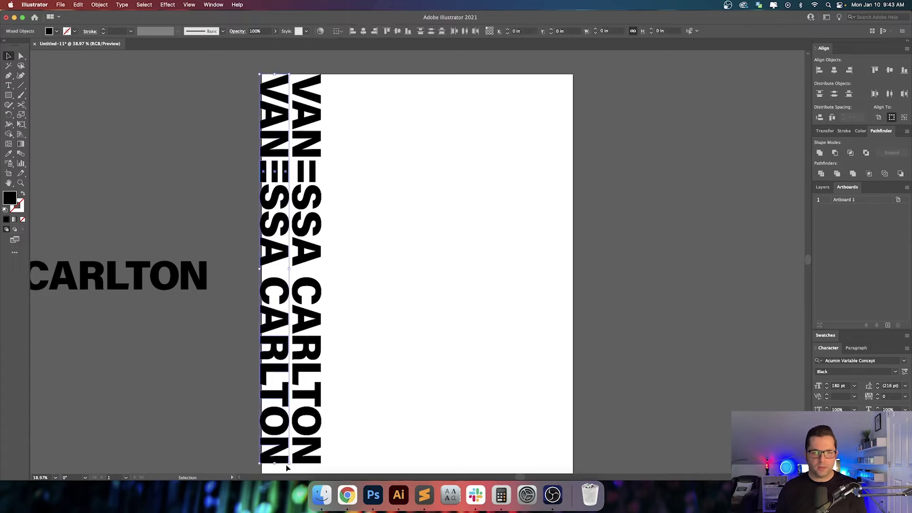
key("v")
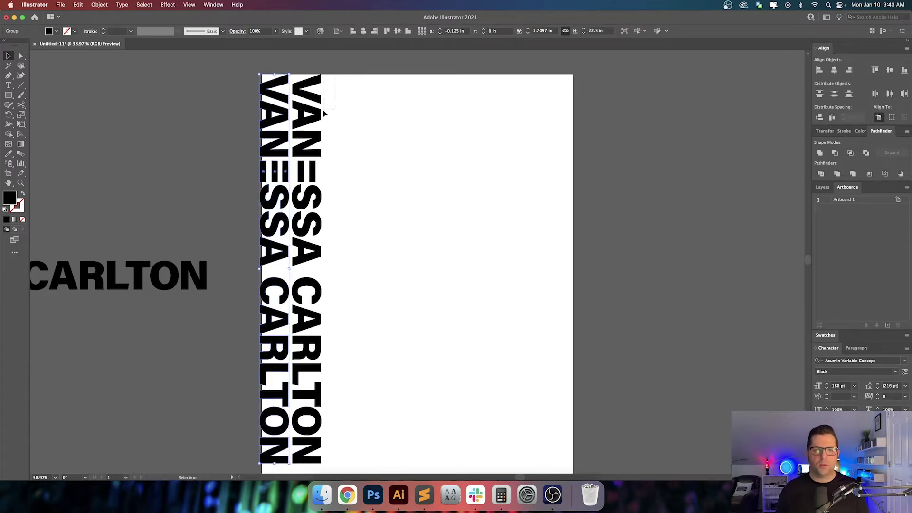
left_click_drag(323, 112, 292, 469)
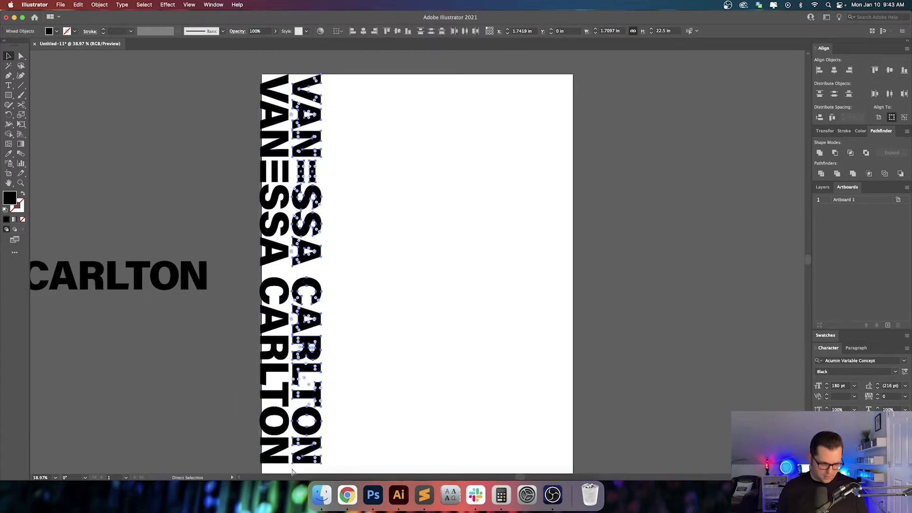
key("super+g")
- Distribute the two column groups with 0 in horizontal spacing and shift the second one left until the N edges touch
scroll(275, 134, "up", 7)
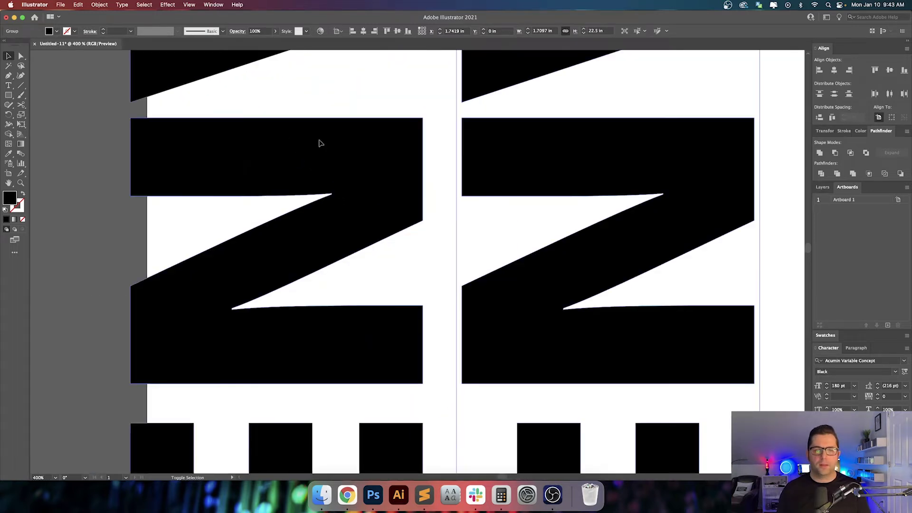
left_click(319, 142, "shift")
left_click(832, 117)
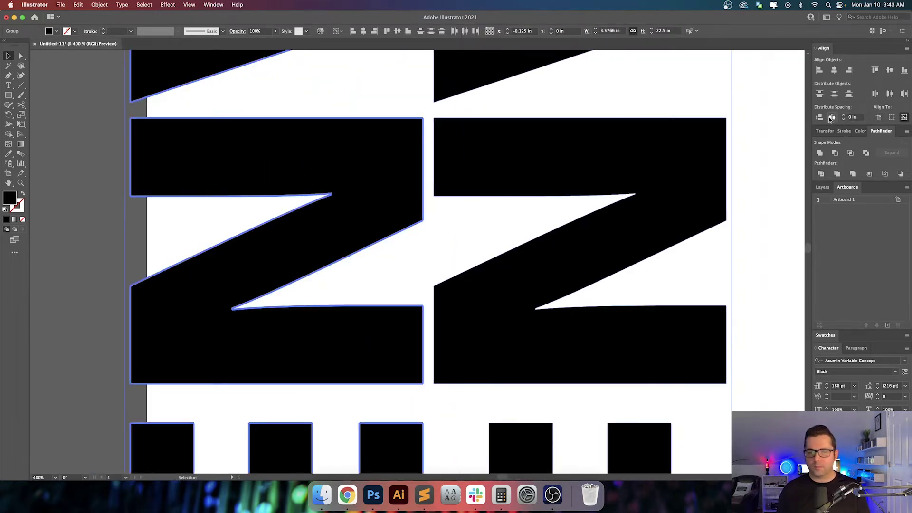
scroll(779, 185, "down", 3)
left_click_drag(710, 243, 429, 206)
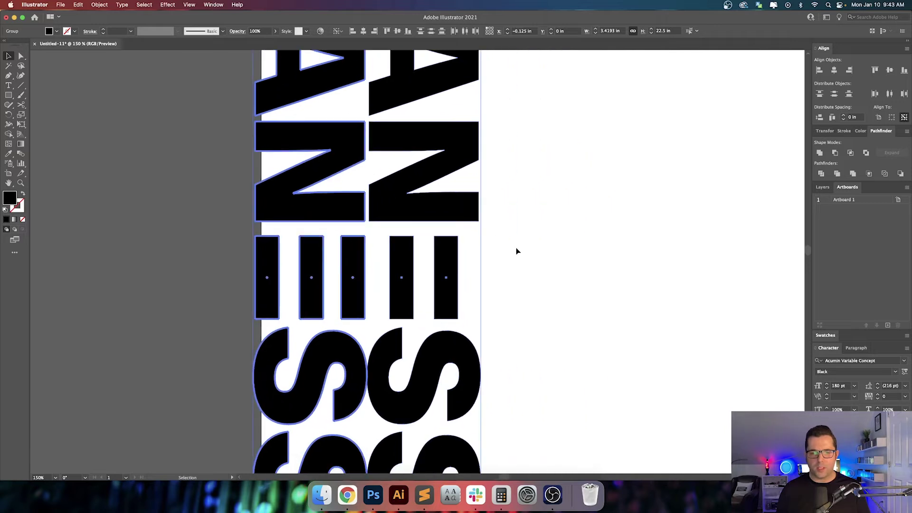
left_click(516, 247)
left_click(402, 253)
left_click_drag(405, 266, 414, 221)
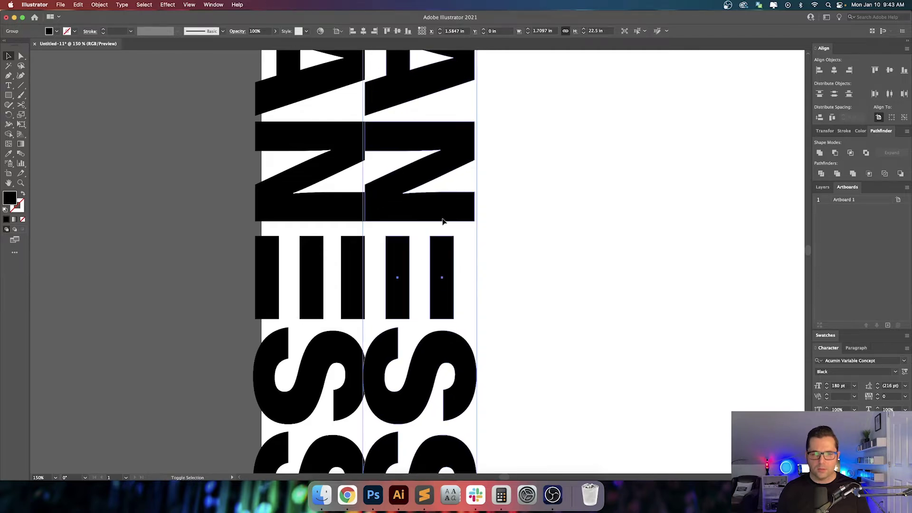
- Move the second column group 0.375 in horizontally away from the first, with no vertical offset
key("Return")
type(".125")
key("Tab")
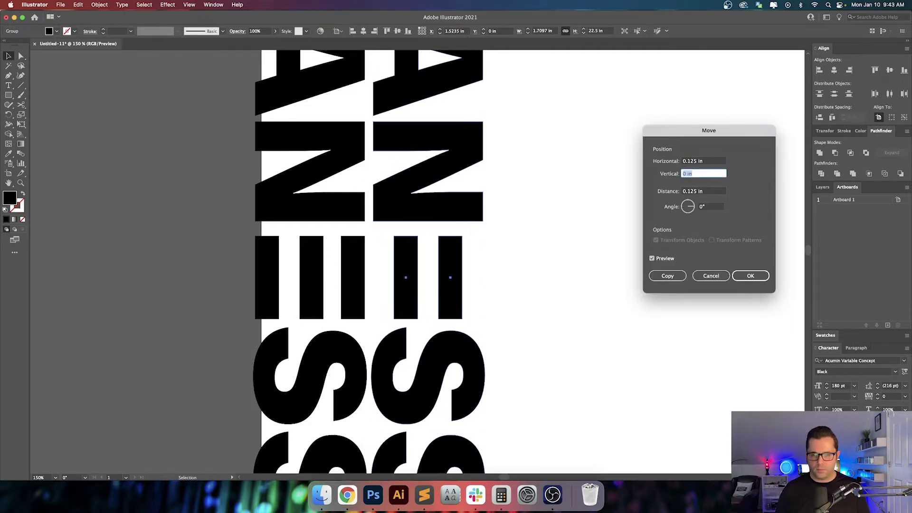
key("shift+Tab")
key("Up")
key("Up")
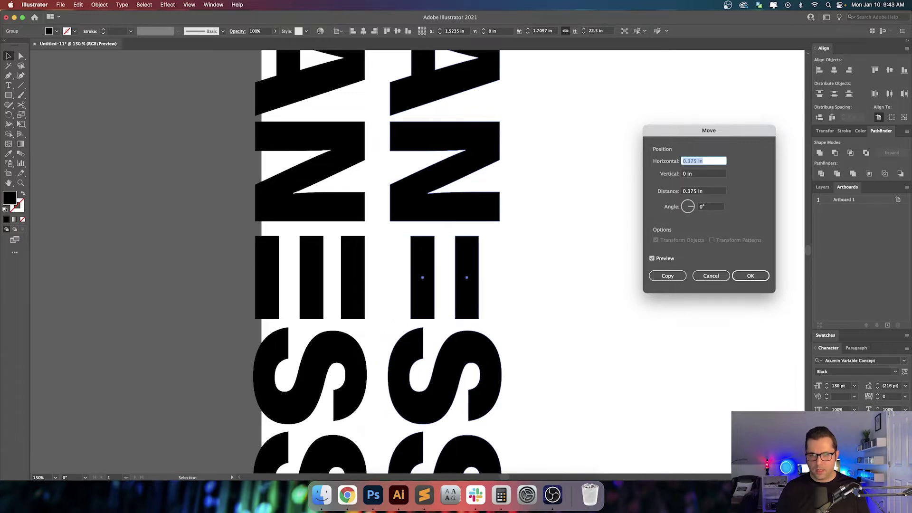
key("Return")
- Make a copy of both column groups offset 4.1082 in horizontally, combining their 3.7332 in width with the 0.375 in gap
key("super+0")
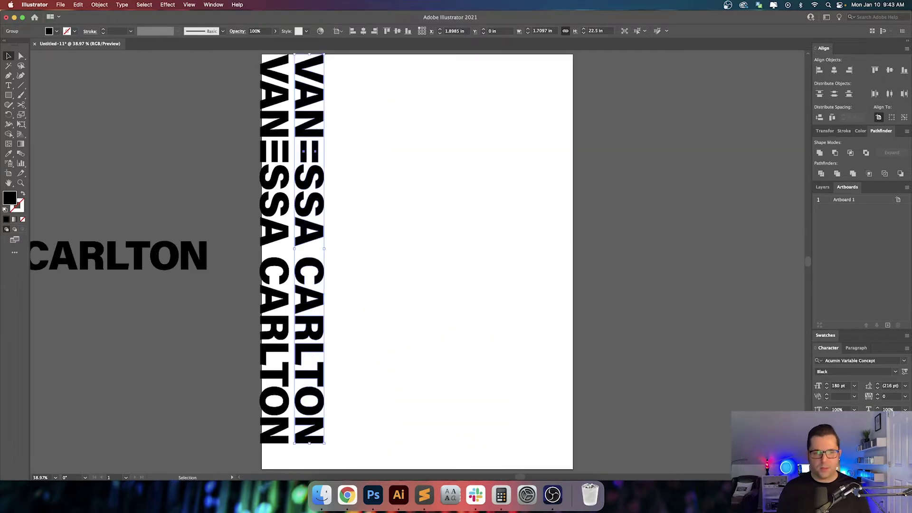
left_click(338, 179)
left_click_drag(368, 168, 373, 199)
left_click_drag(266, 91, 380, 185)
key("super+z")
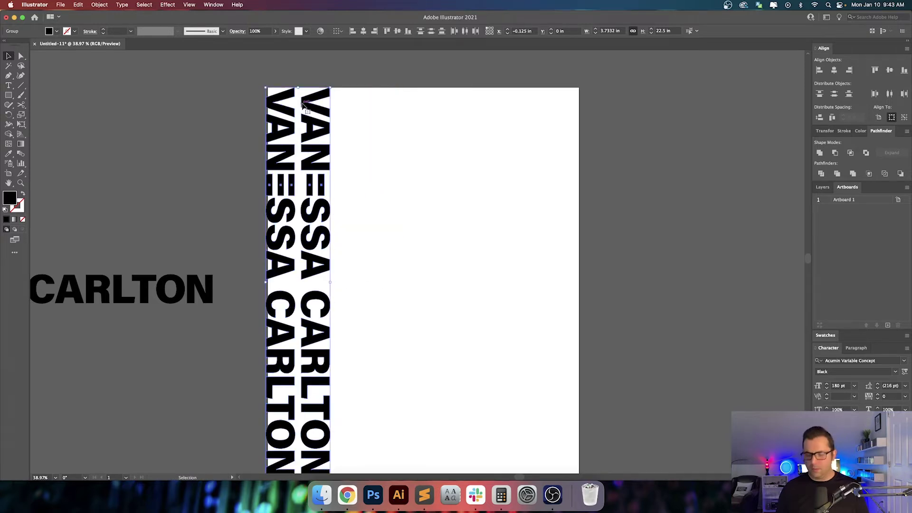
left_click(821, 132)
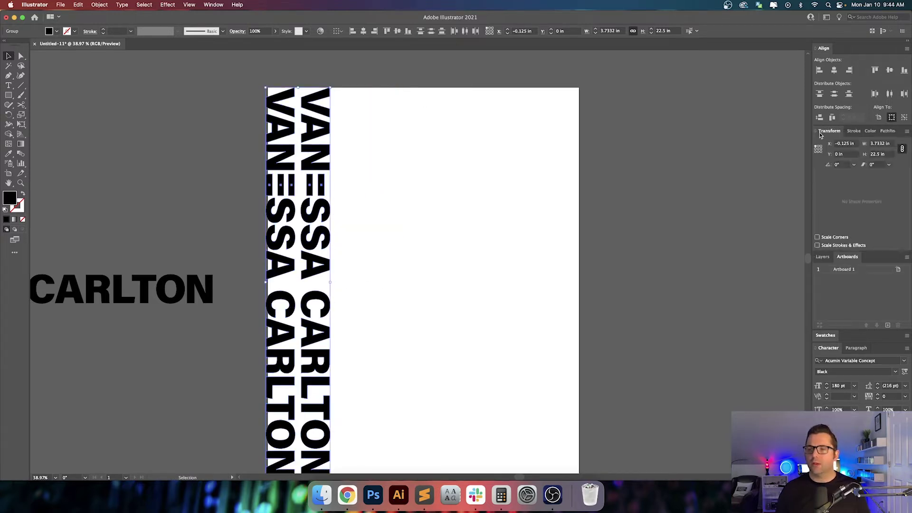
key("Return")
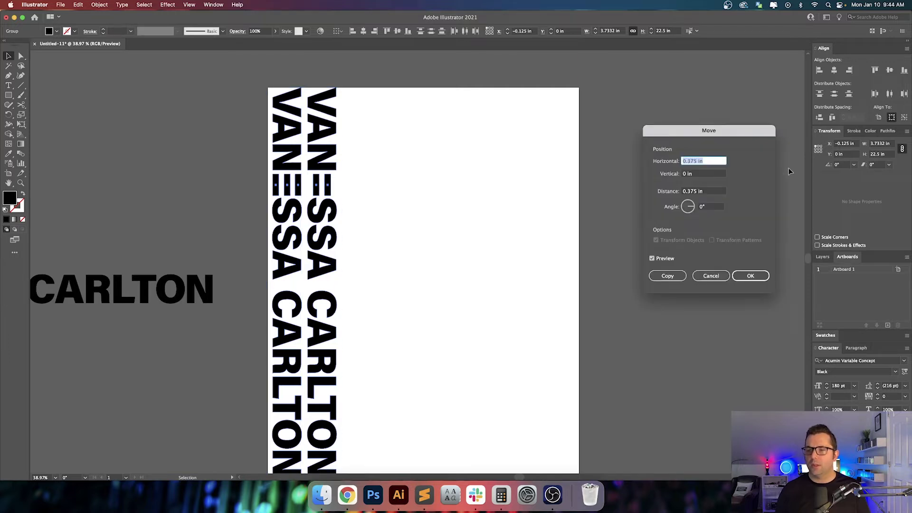
key("Right")
key("Tab")
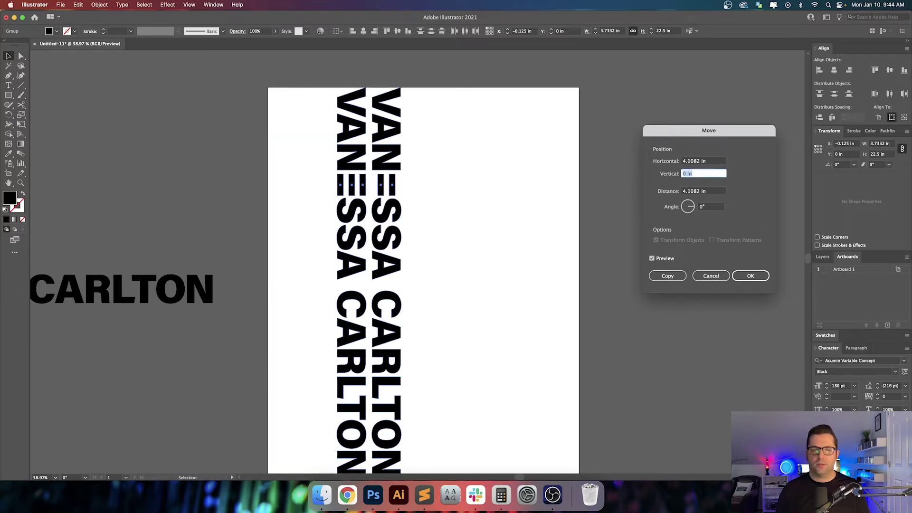
left_click(682, 277)
left_click(470, 234)
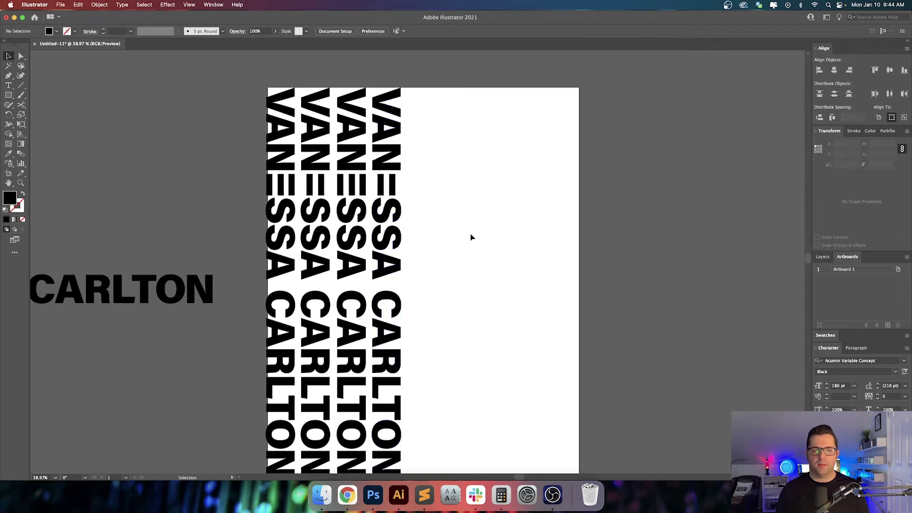
- Show the layout guides and examine how the four lettering columns sit against the grid and the empty part of the poster
left_click_drag(470, 267, 456, 205)
key("super+semicolon")
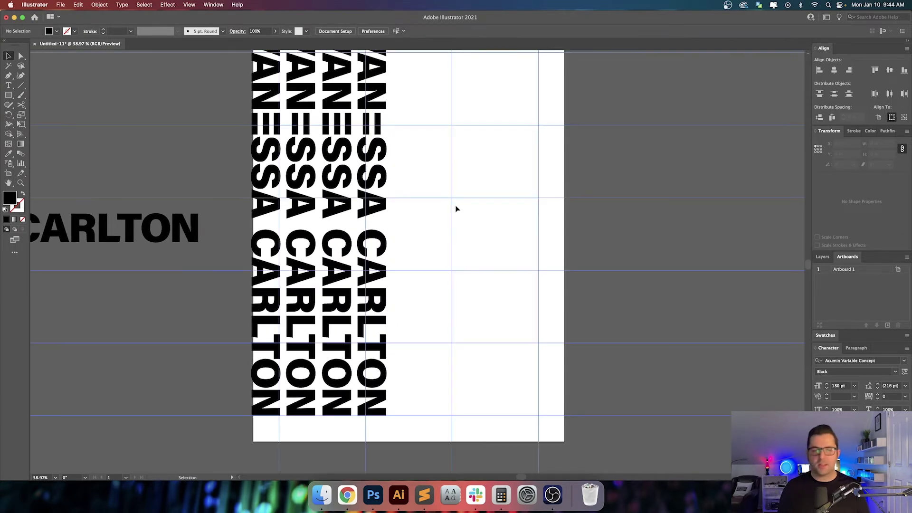
left_click_drag(420, 159, 457, 206)
key("super+semicolon")
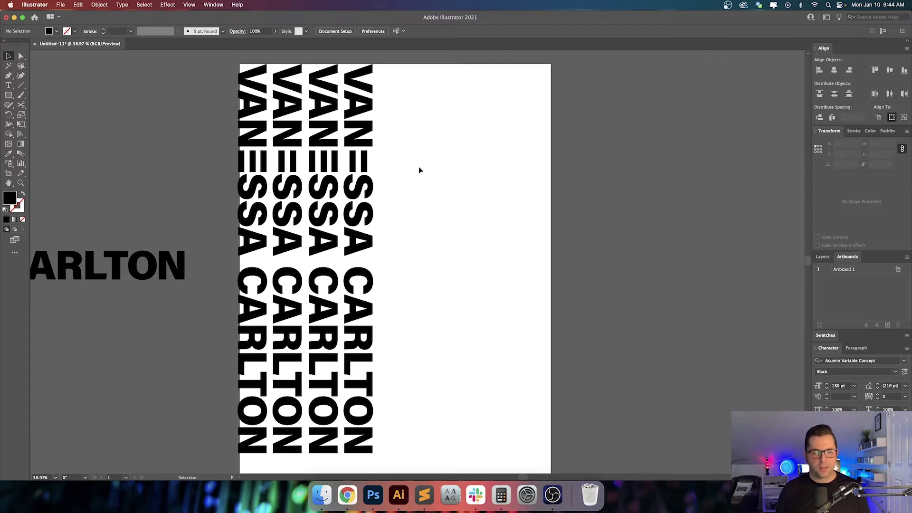
key("super+semicolon")
scroll(420, 169, "left", 2)
scroll(419, 169, "down", 1)
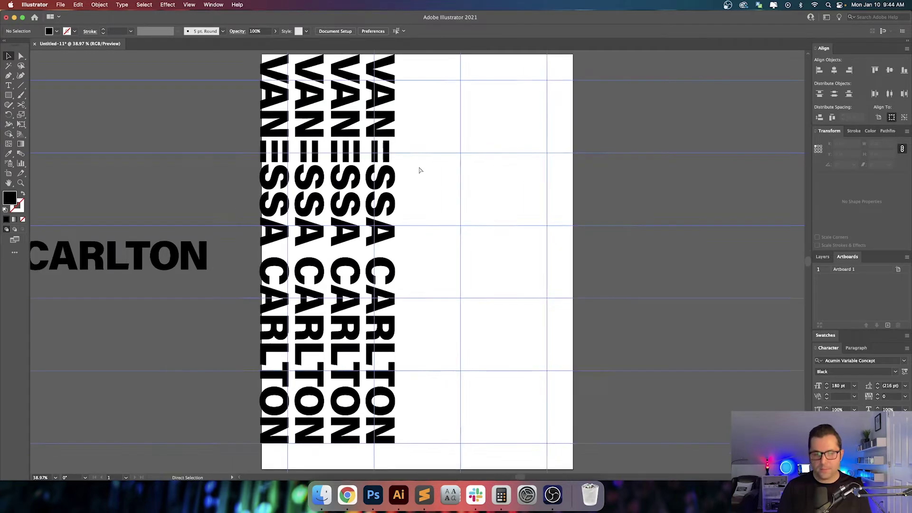
key("super+semicolon")
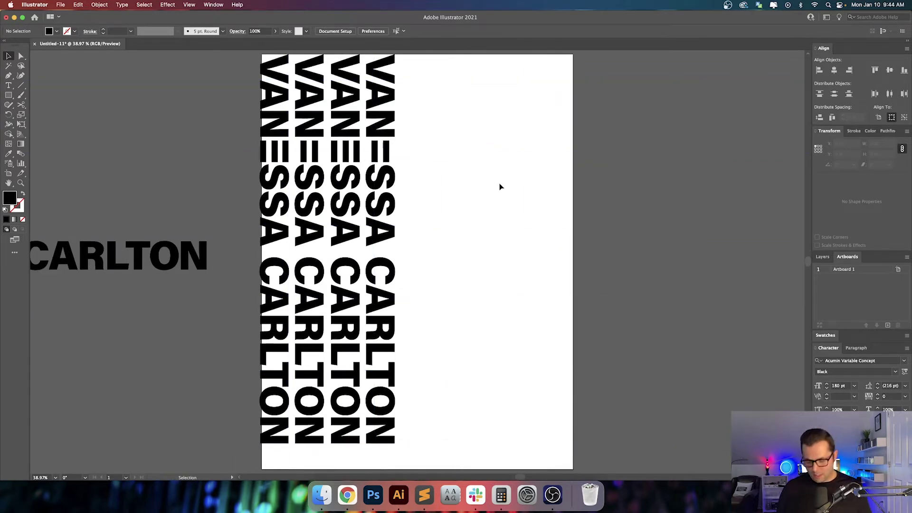
key("super+semicolon")
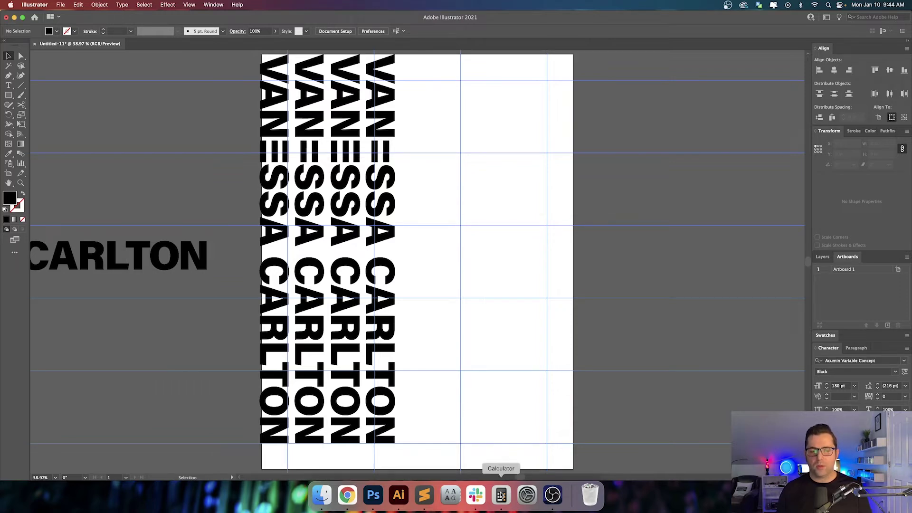
- Copy the line "Sept 02 Nashville, TN AmSouth Amphitheatre" from Sublime Text and return to Illustrator
left_click(416, 502)
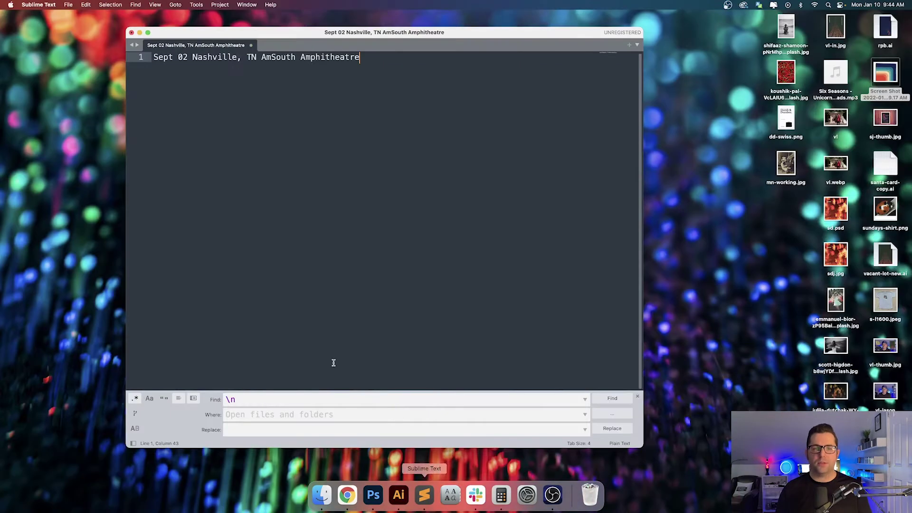
key("super+a")
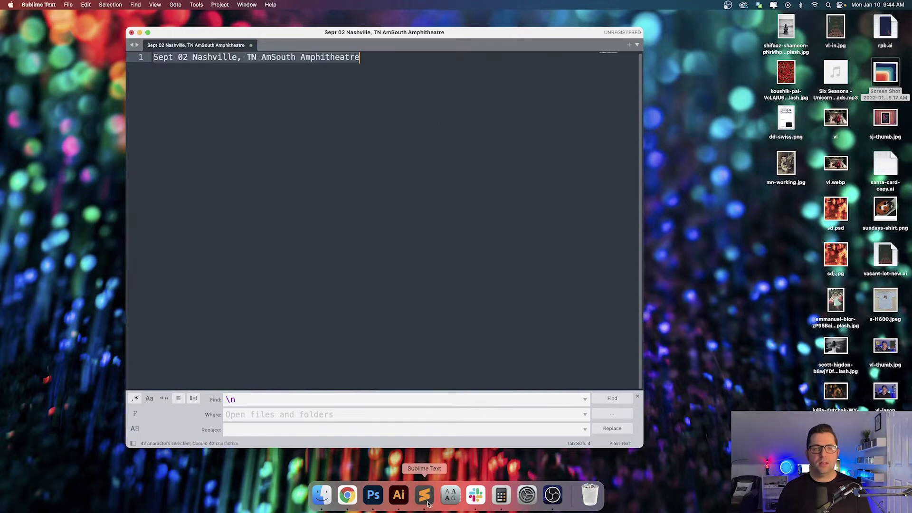
left_click(399, 495)
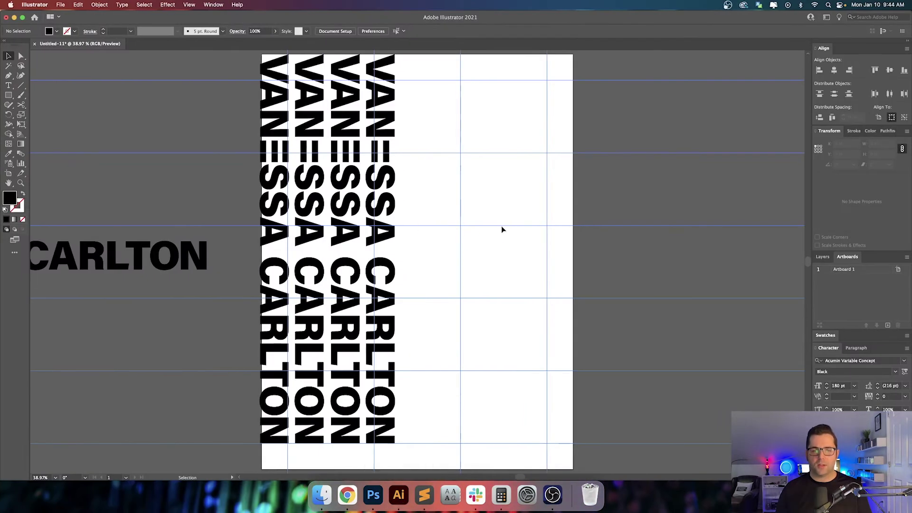
- Paste the concert line as point text in the empty area beside the columns and set its font style to Regular
scroll(501, 226, "right", 1)
key("t")
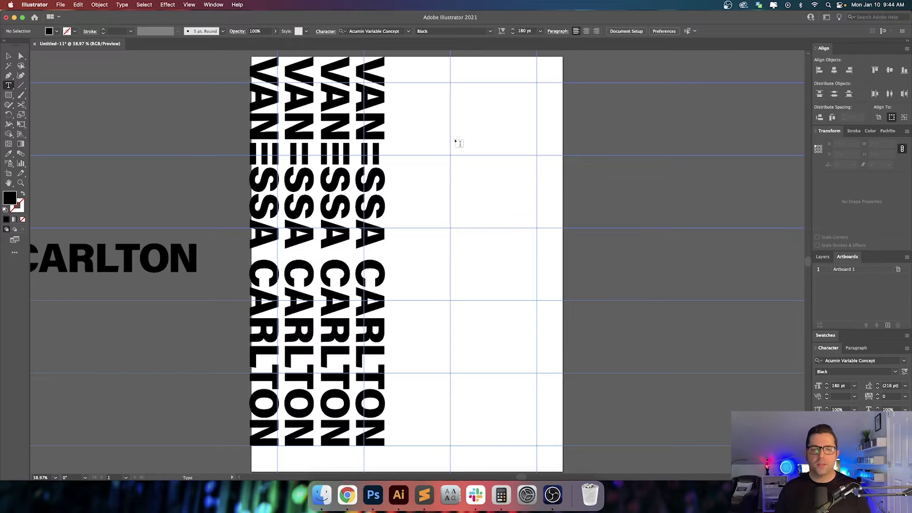
left_click(459, 190)
key("super+v")
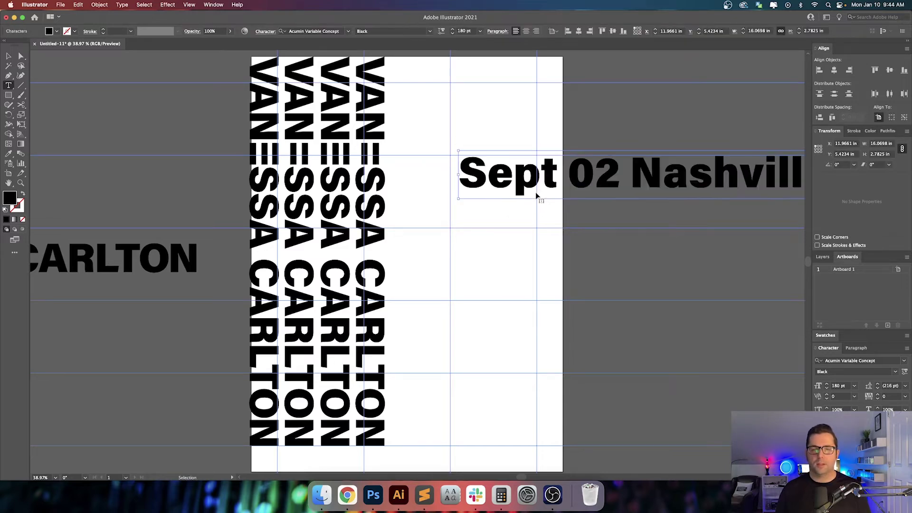
key("Escape")
left_click_drag(506, 189, 472, 217)
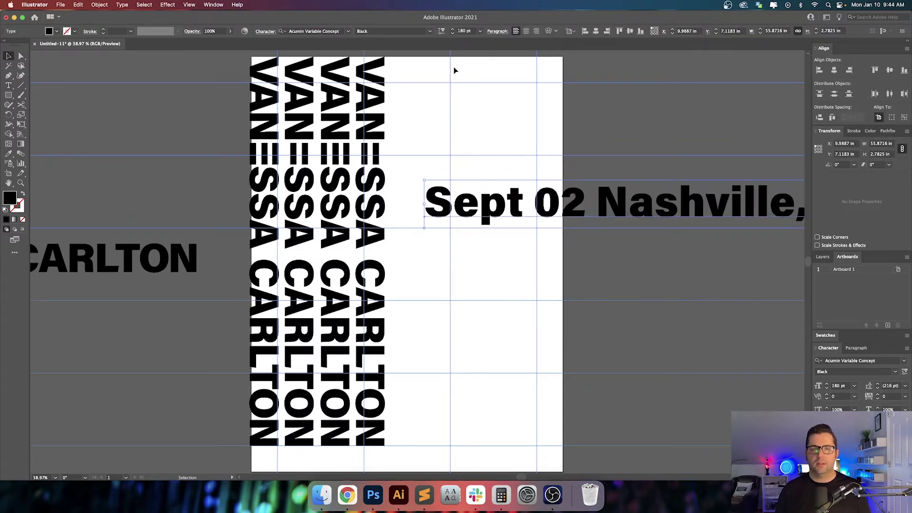
left_click(428, 31)
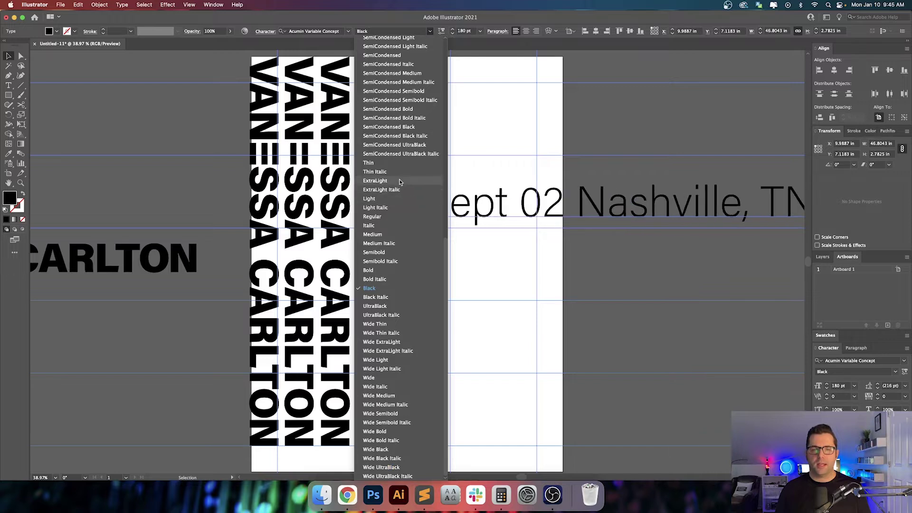
left_click(394, 216)
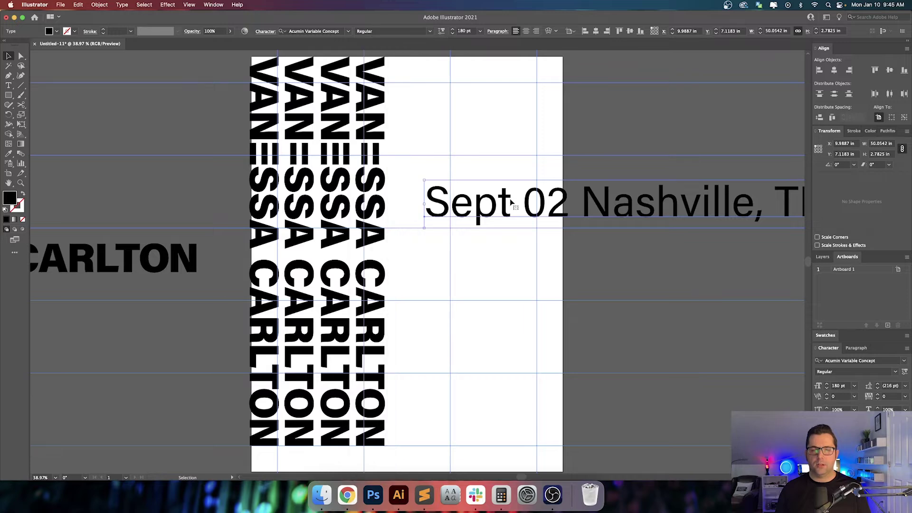
- Set the concert line's font size to 45 pt and align its start with the column guide at X 11.5 in
left_click(466, 31)
type("45")
key("Return")
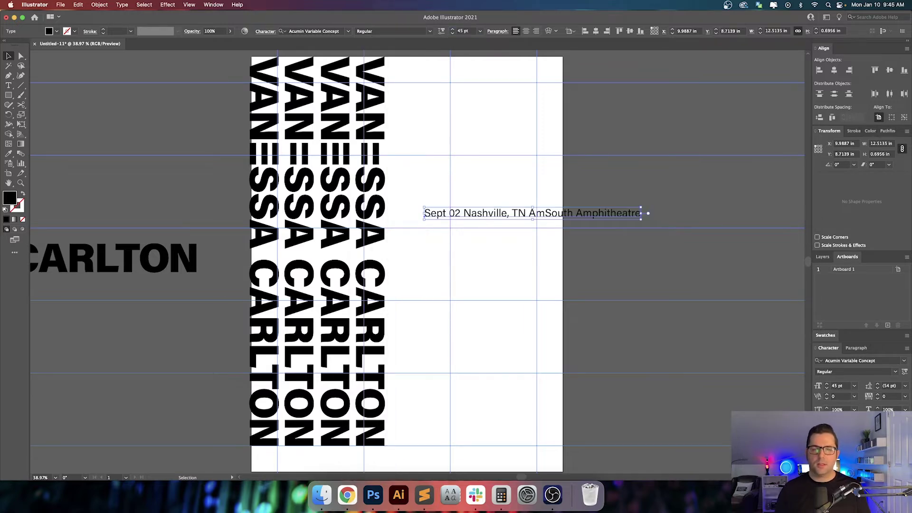
left_click_drag(501, 216, 527, 227)
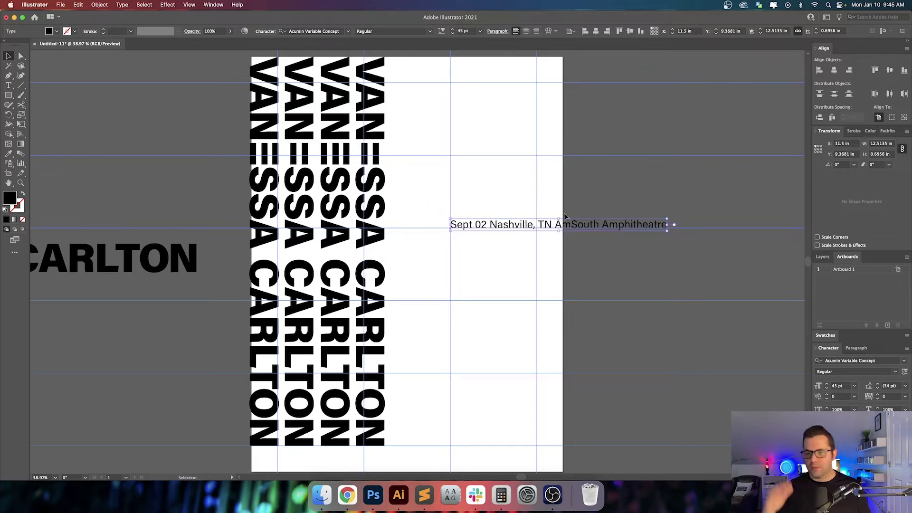
- Break the concert line after "Sept 02" and append ", 2002" to the date
key("t")
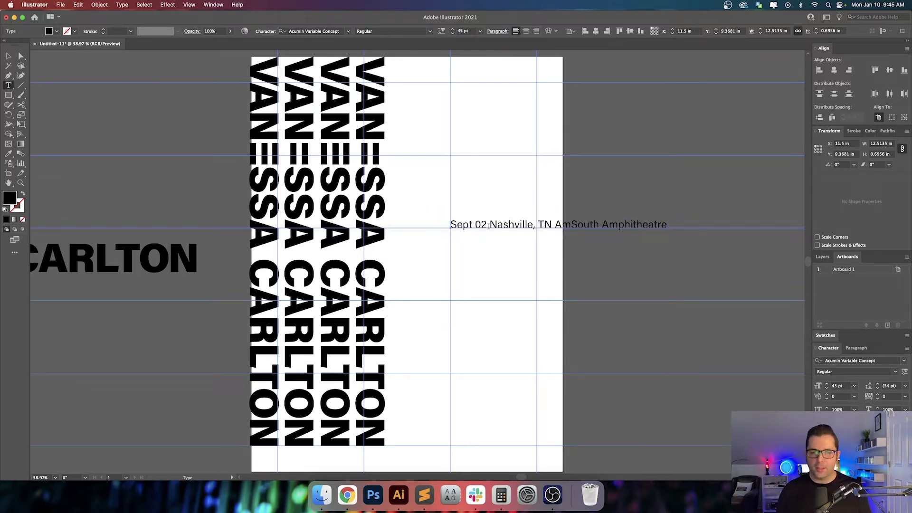
left_click(489, 225)
key("BackSpace")
key("Return")
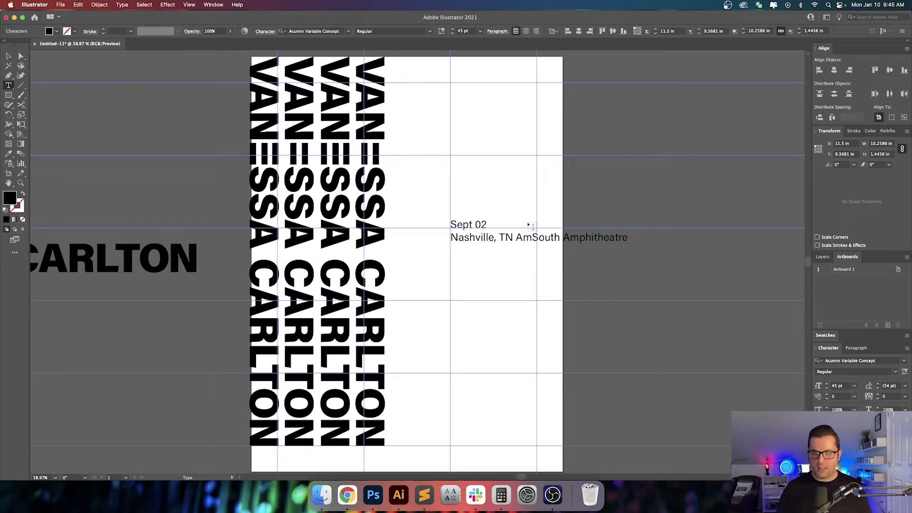
type(", 2002")
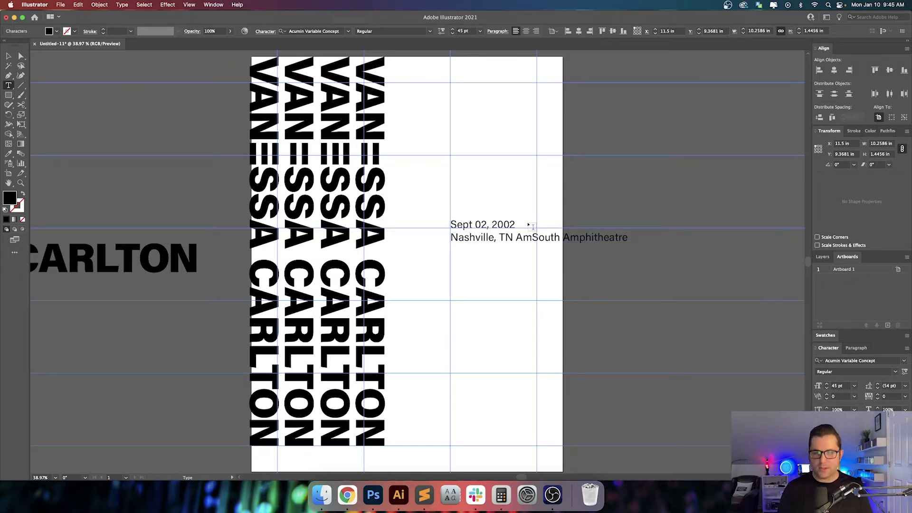
- Hide the guides and rewrite the date line as "09 / 02 / 2002"
key("super+semicolon")
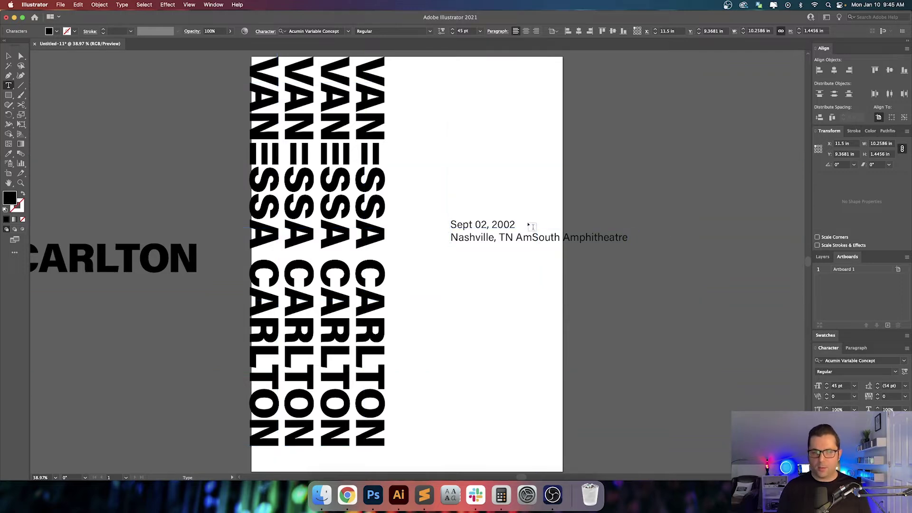
triple_click(531, 226)
type("09")
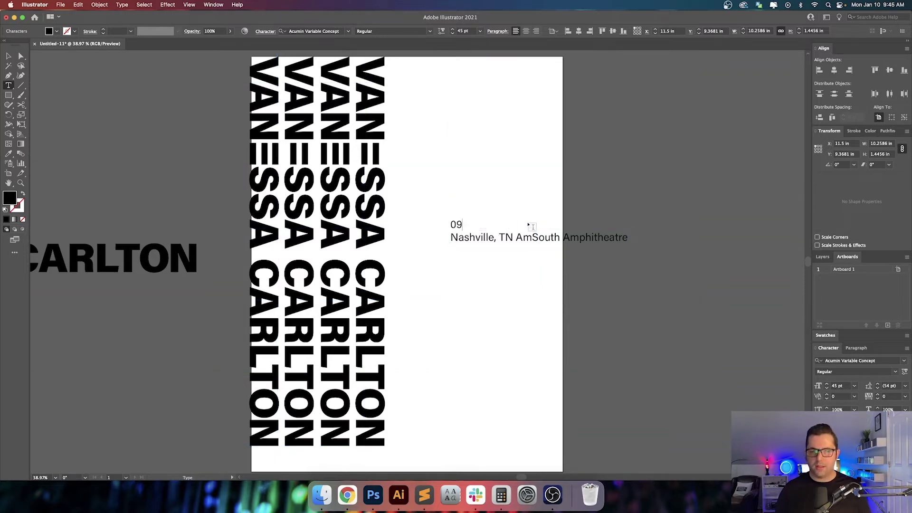
type(" / ")
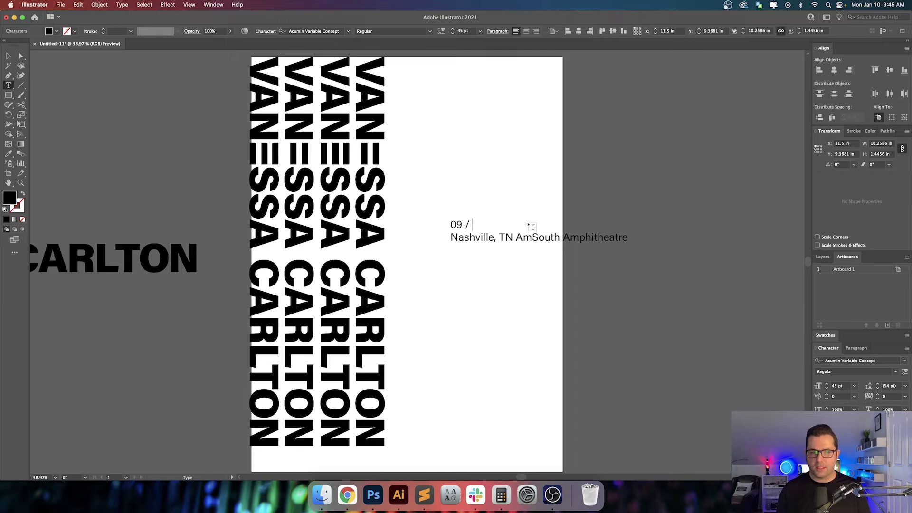
type("02 / 2002")
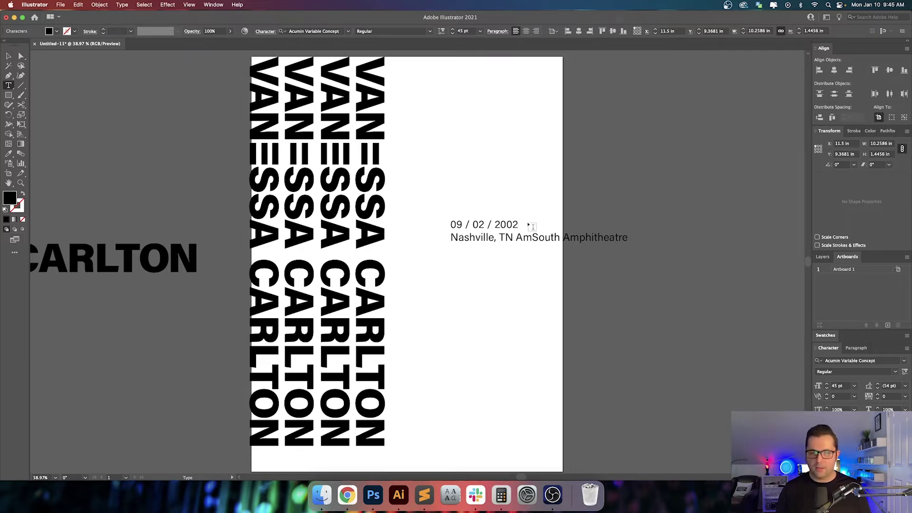
key("Escape")
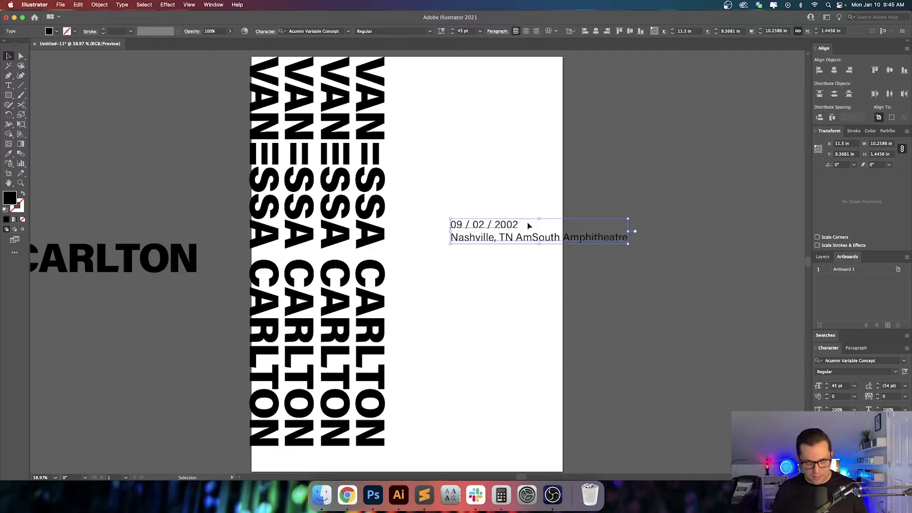
- Put "AmSouth Amphitheatre" on its own line, copy it, and remove it so only the date and city remain
double_click(515, 237)
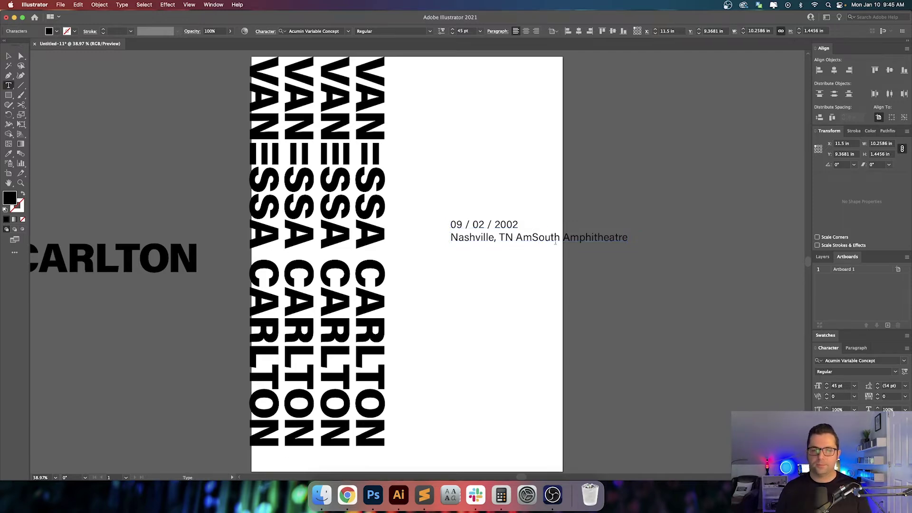
key("BackSpace")
key("Return")
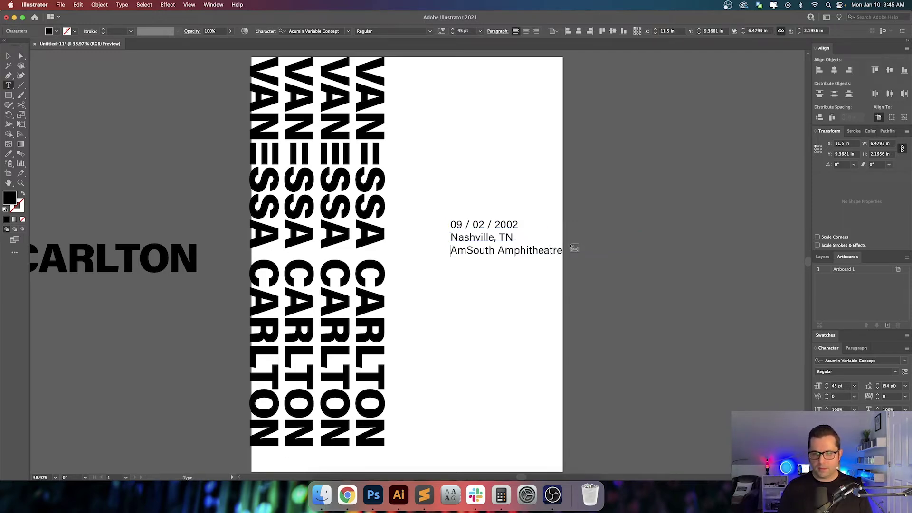
key("shift+Down")
key("super+c")
key("BackSpace")
key("BackSpace")
key("Escape")
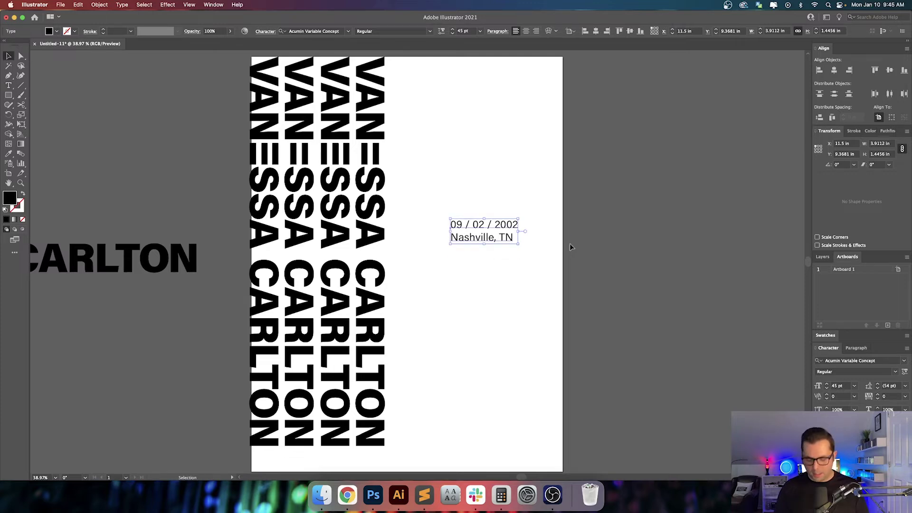
- Show the guides and align the date block so the N of Nashville meets the column guide and its baseline meets the row guide
key("super+semicolon")
left_click_drag(487, 242, 507, 225)
scroll(472, 296, "up", 5)
scroll(444, 229, "up", 1)
scroll(444, 229, "up", 2)
left_click_drag(412, 249, 402, 250)
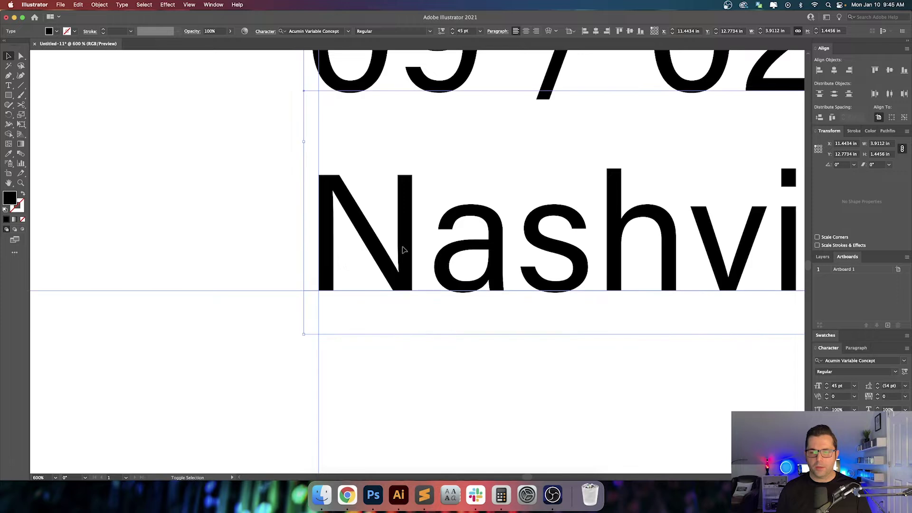
- Set the date block's kerning to Optical
left_click(855, 398)
left_click(826, 250)
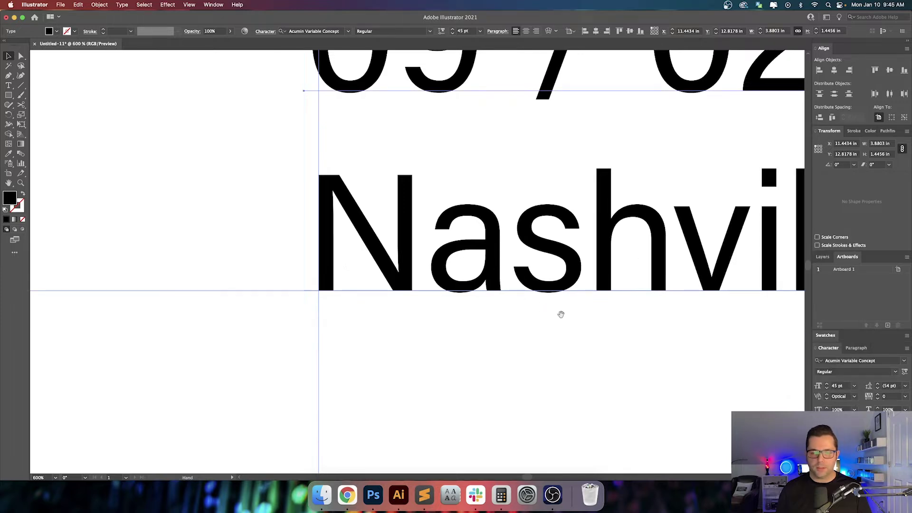
left_click_drag(560, 314, 505, 326)
key("super+0")
left_click(526, 359)
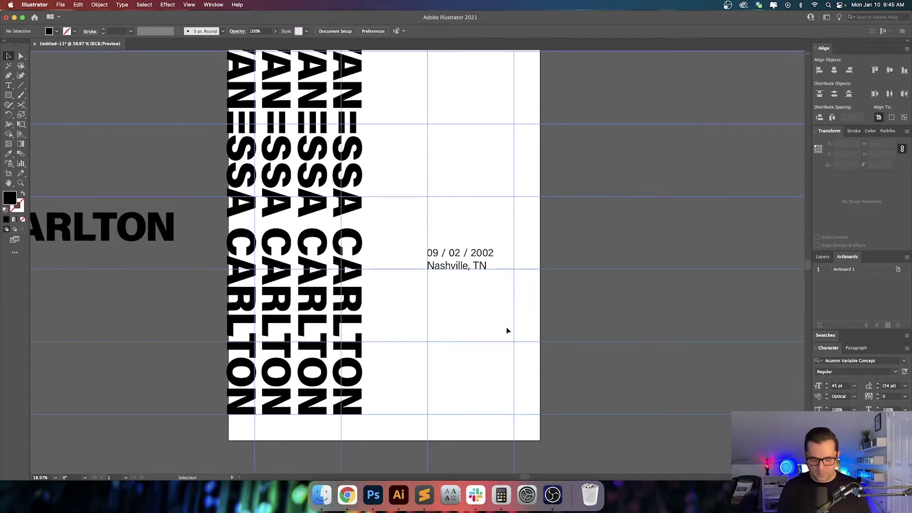
- Hide the guides and change the date block's font style to Bold
key("super+semicolon")
left_click(480, 266)
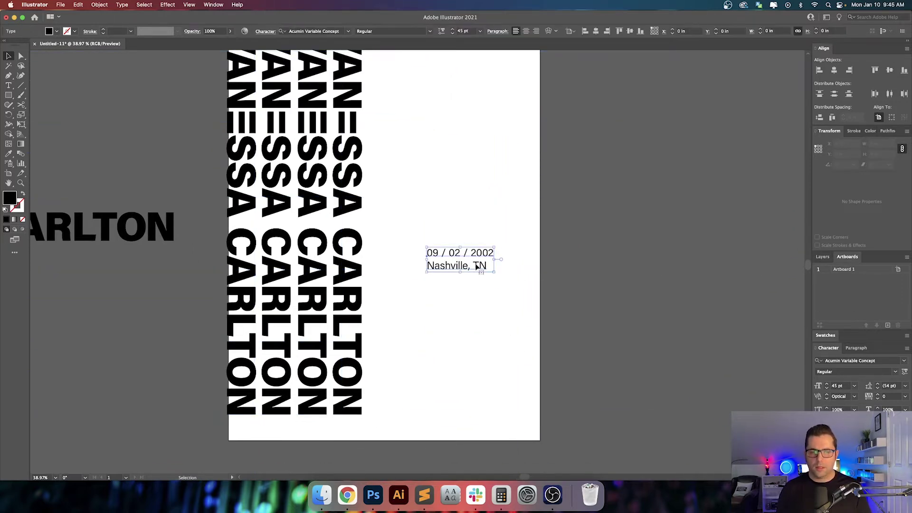
left_click(430, 31)
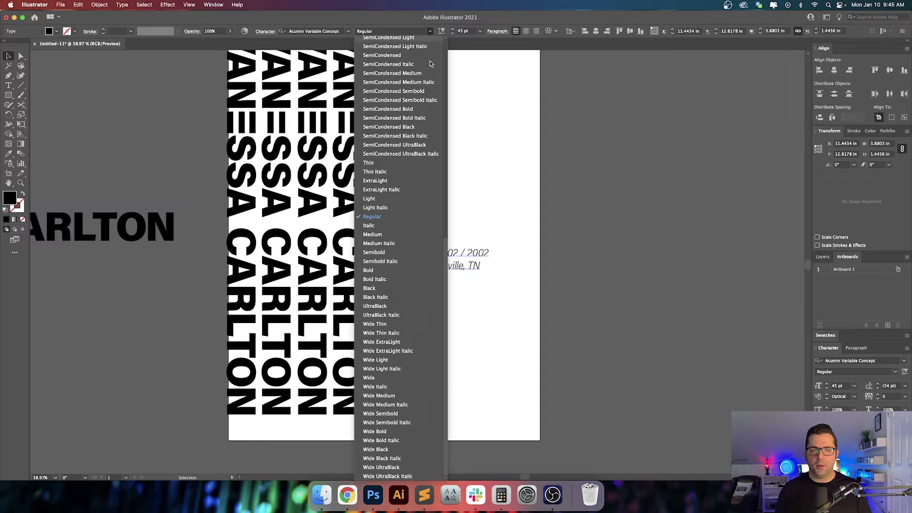
left_click(391, 272)
left_click(510, 308)
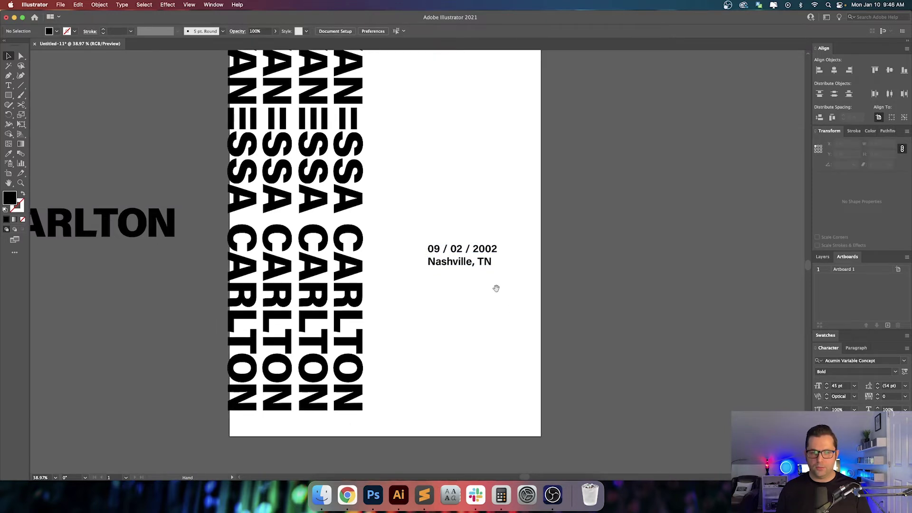
- Tighten the leading of the date and city block to 50 pt
left_click(472, 266)
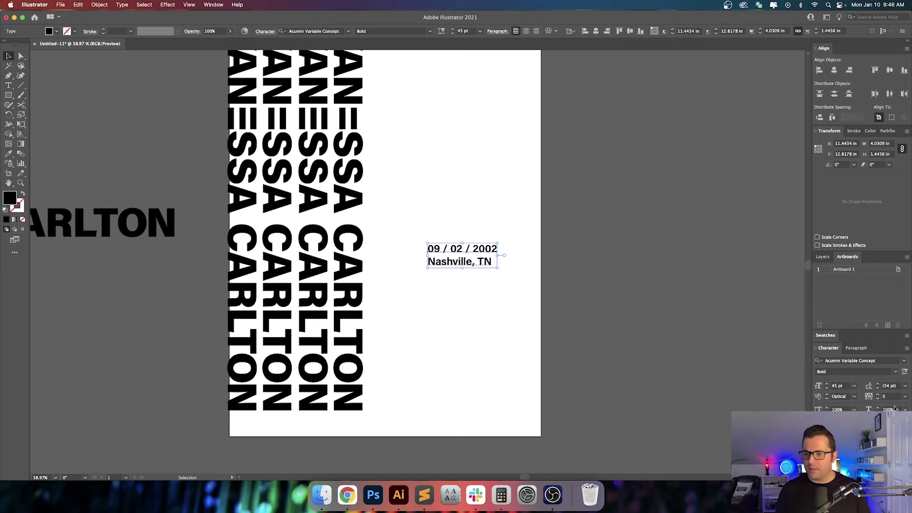
left_click(891, 385)
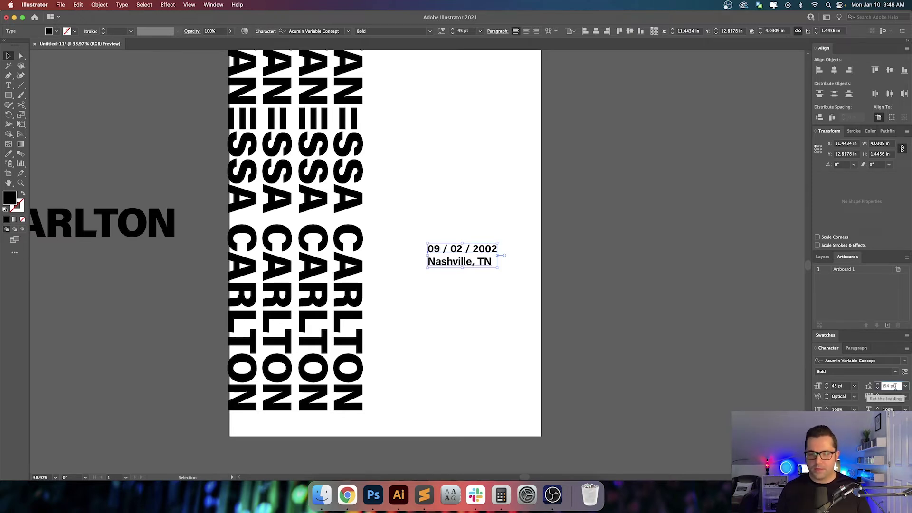
key("Down")
key("Down")
key("Down")
key("Down")
key("Down")
key("Down")
key("Down")
key("Down")
key("Down")
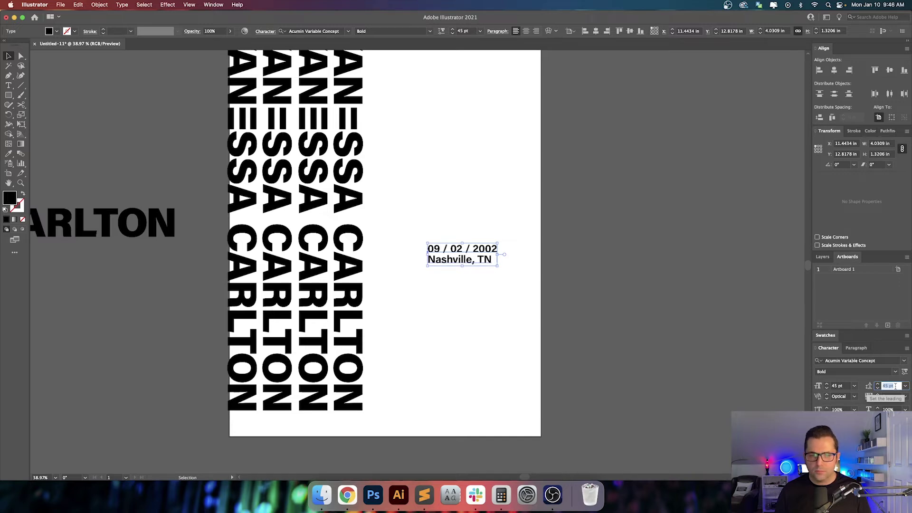
key("Up")
key("Up")
key("Up")
key("Up")
key("Up")
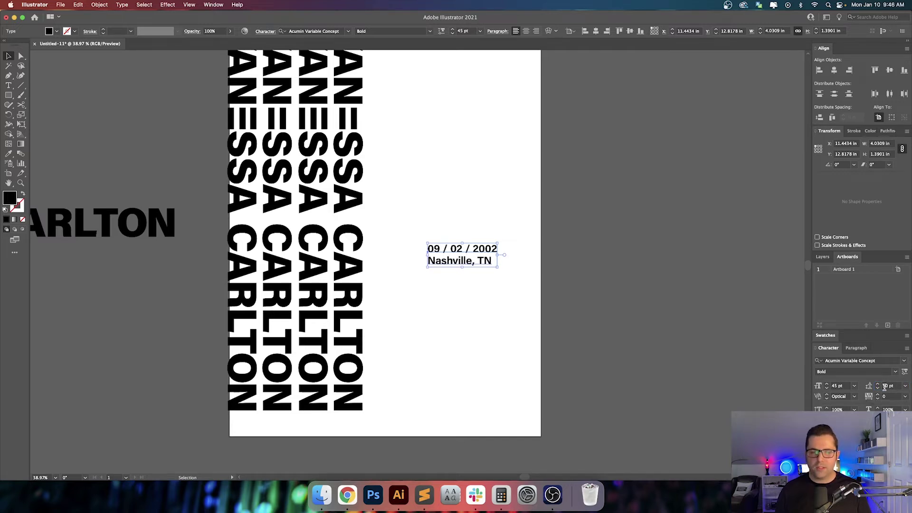
left_click(430, 341)
- Show the guides, duplicate the date block onto the next row guide below, and replace the copy's text with "AmSouth Amphitheatre"
scroll(441, 340, "left", 1)
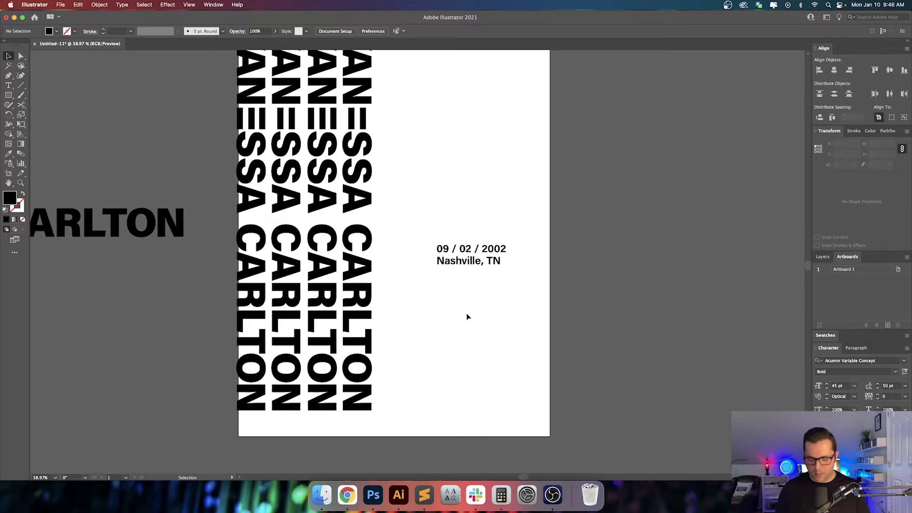
key("super+semicolon")
left_click_drag(472, 260, 465, 335)
double_click(465, 335)
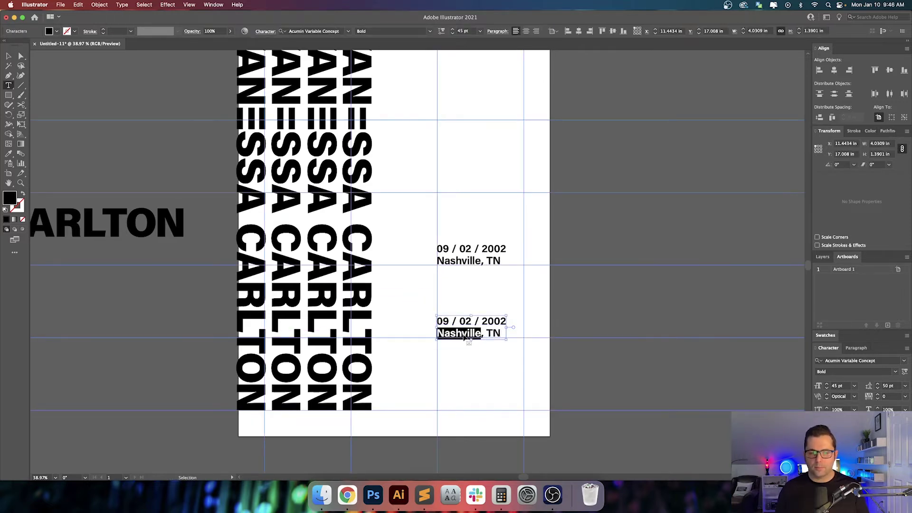
key("super+a")
key("super+v")
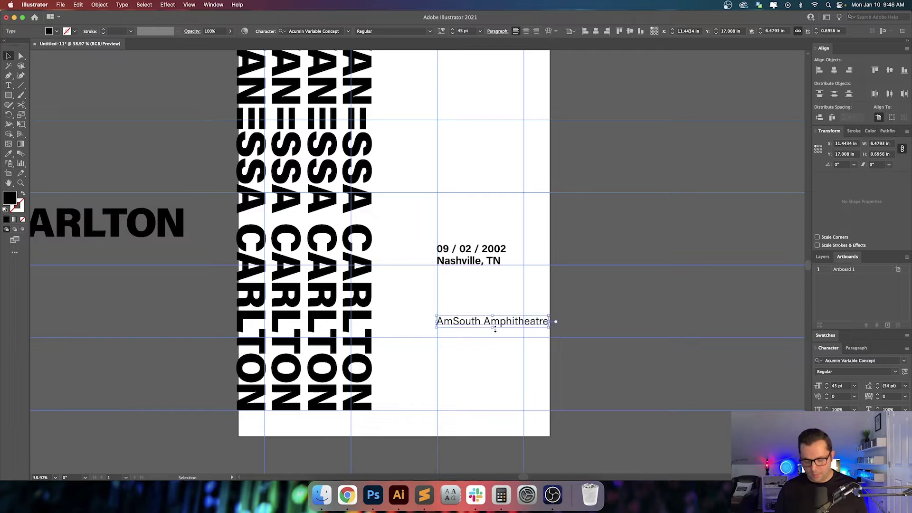
- Match the venue text's formatting to the bold date block with the Eyedropper
key("i")
left_click(475, 257)
key("v")
left_click(494, 307)
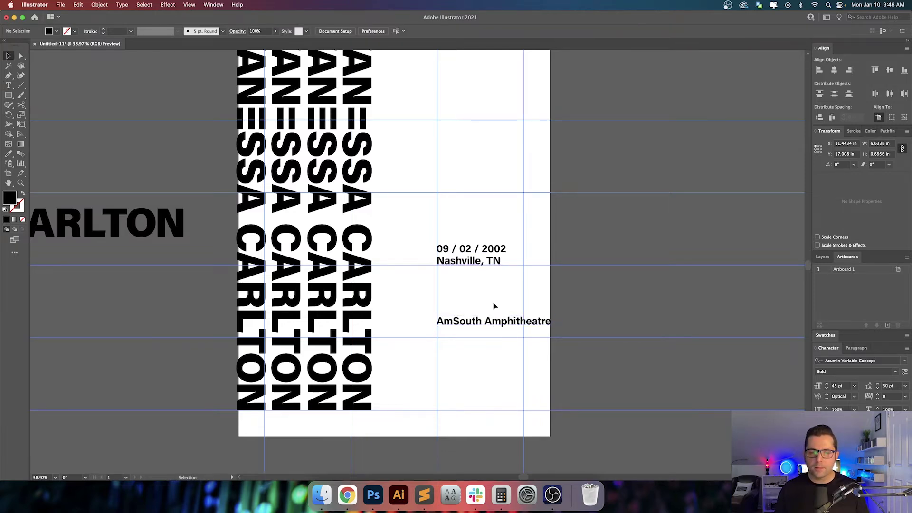
- Split the venue name into two lines, "AmSouth" and "Amphitheatre"
scroll(493, 306, "right", 1)
double_click(479, 320)
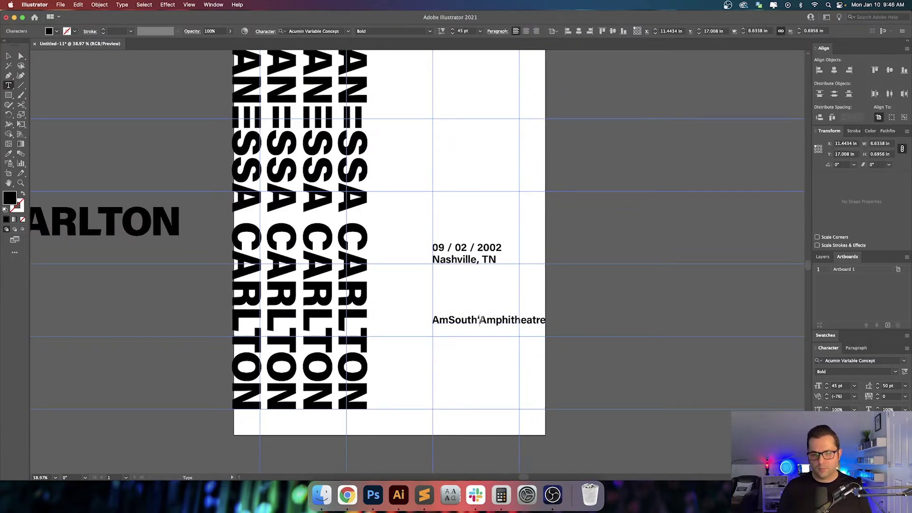
key("Return")
key("Escape")
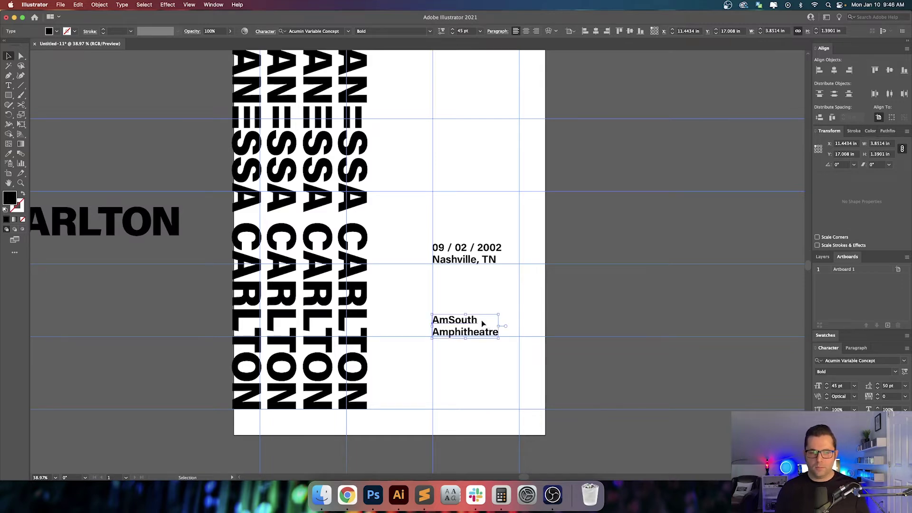
- Change the city line under the date to lowercase "nashville, tn"
key("t")
left_click(427, 259)
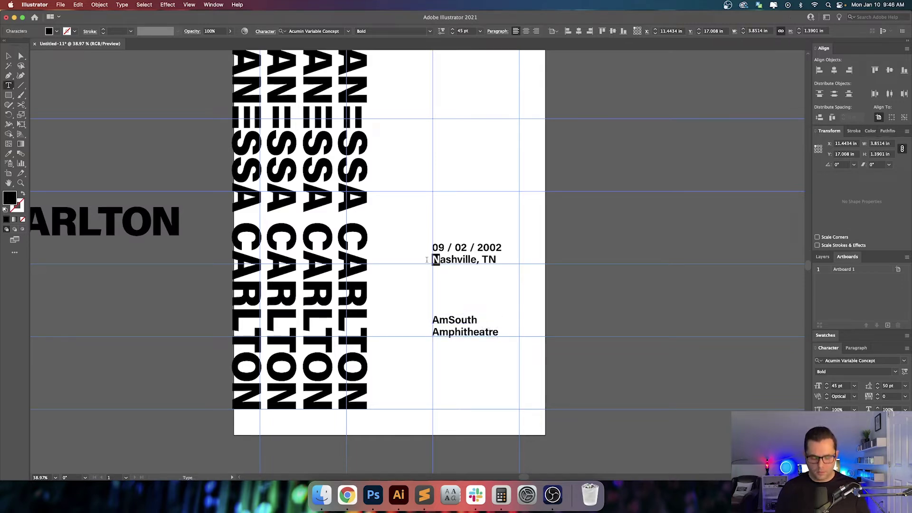
scroll(533, 218, "up", 3)
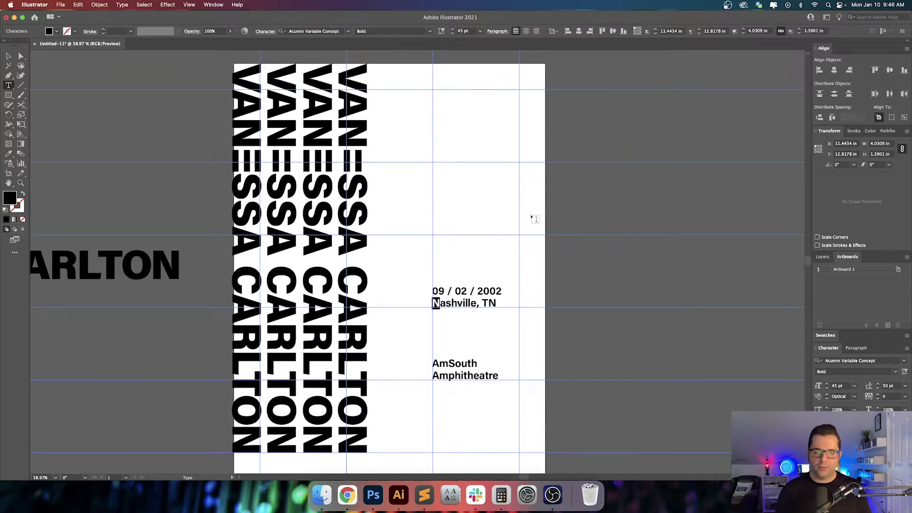
type("n")
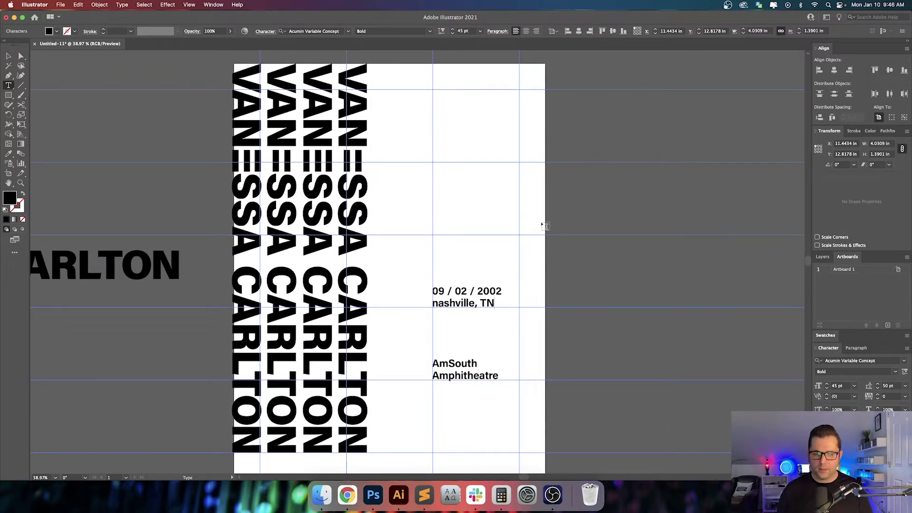
key("shift+alt+Left")
type("tn")
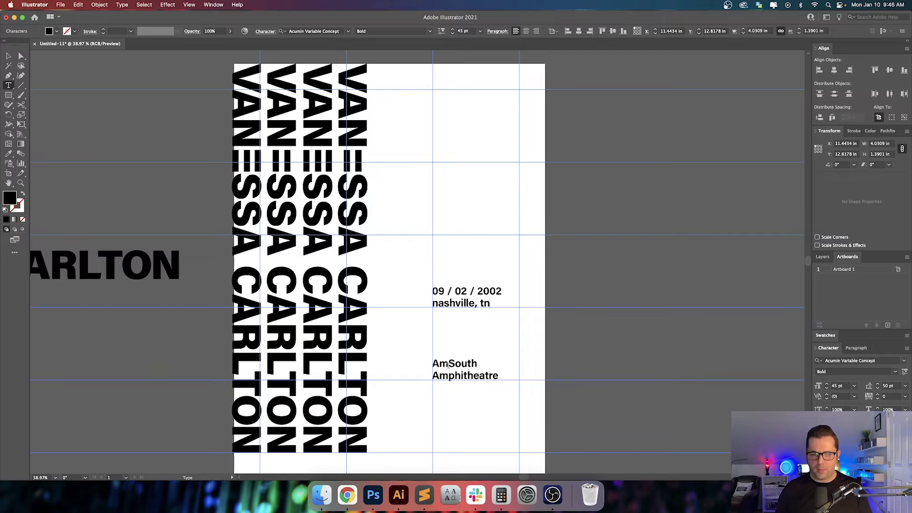
- Change the first line of the venue name to lowercase "amsouth"
left_click_drag(438, 363, 430, 364)
type("a")
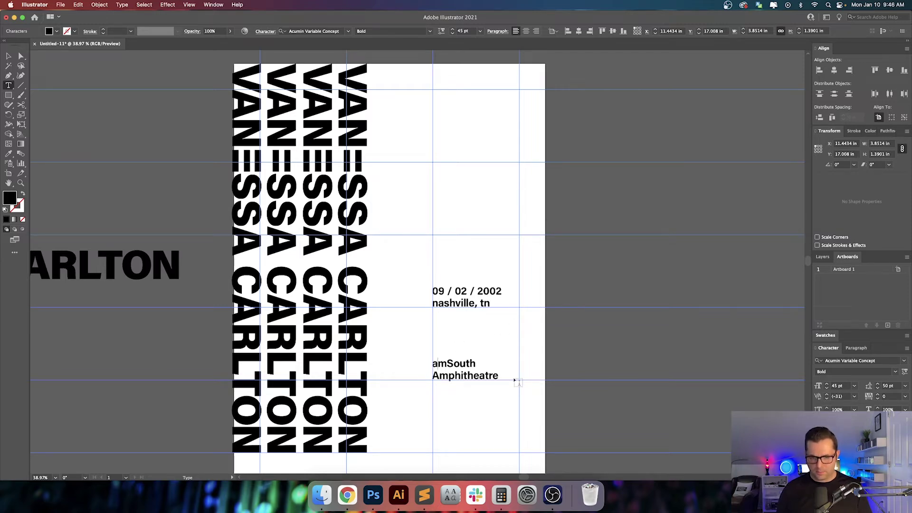
key("Right")
key("Right")
key("Right")
key("BackSpace")
key("BackSpace")
type("so")
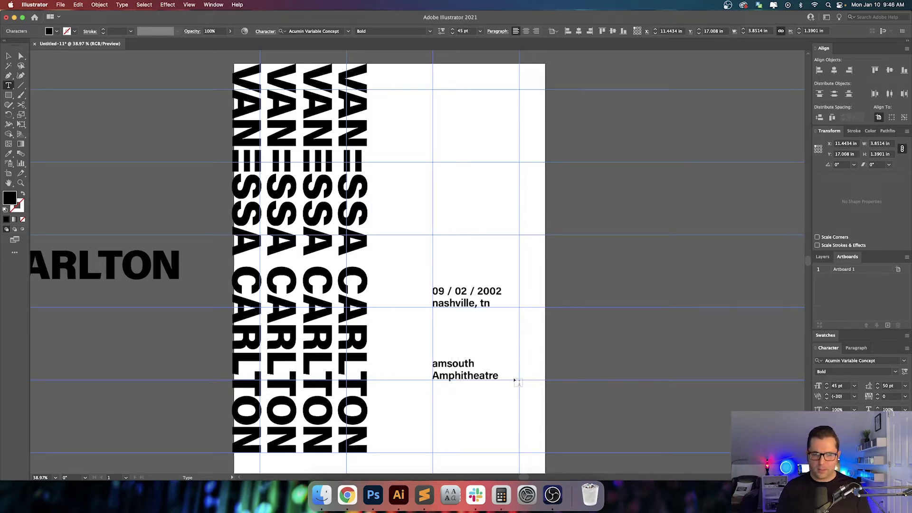
- Change the second line of the venue name to lowercase "amphitheatre" and preview the poster without guides
key("Right")
key("BackSpace")
type("a")
key("Escape")
left_click(502, 333)
left_click_drag(509, 329, 535, 330)
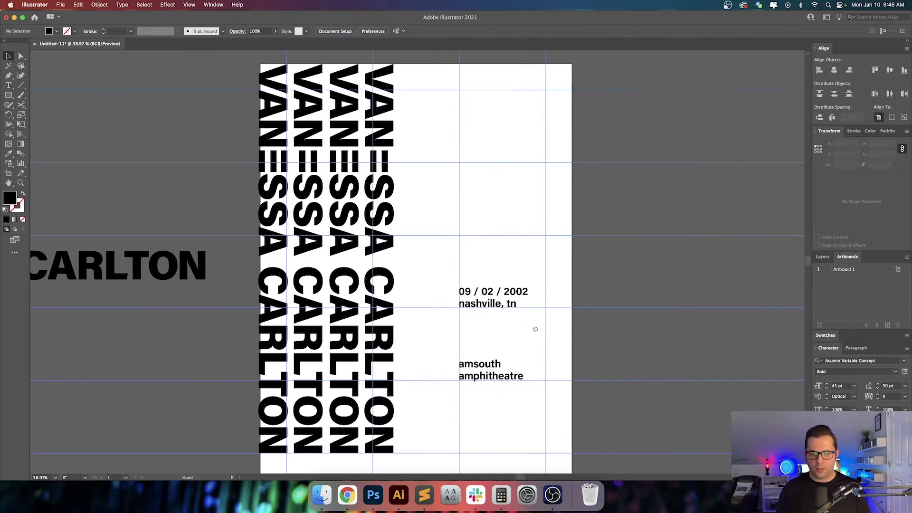
key("super+semicolon")
scroll(535, 331, "down", 1)
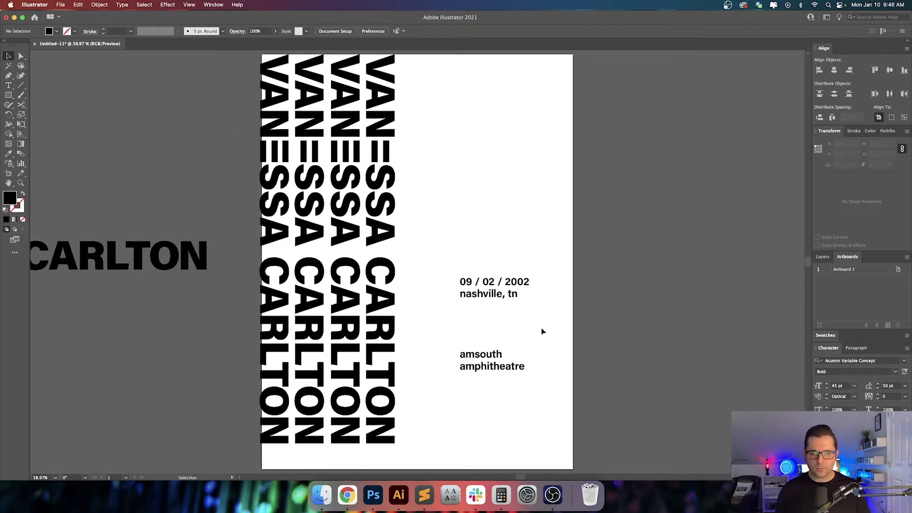
scroll(568, 322, "right", 1)
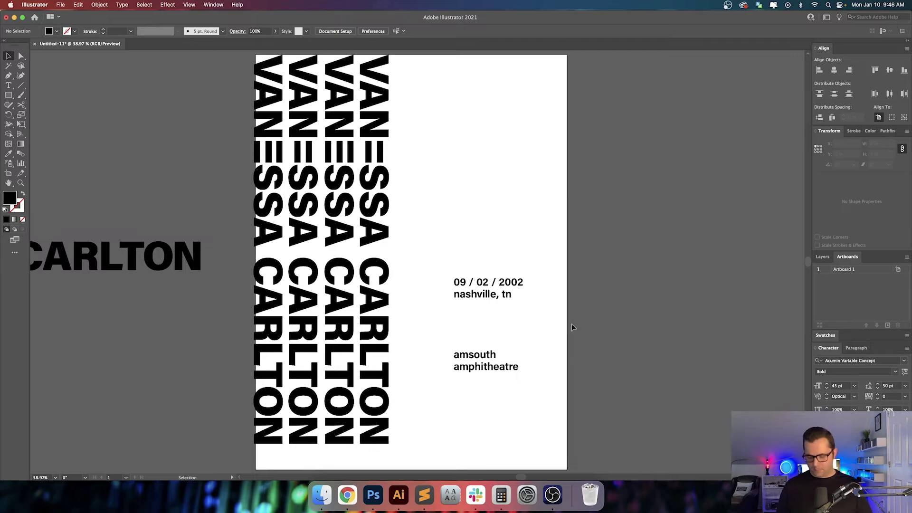
key("super+semicolon")
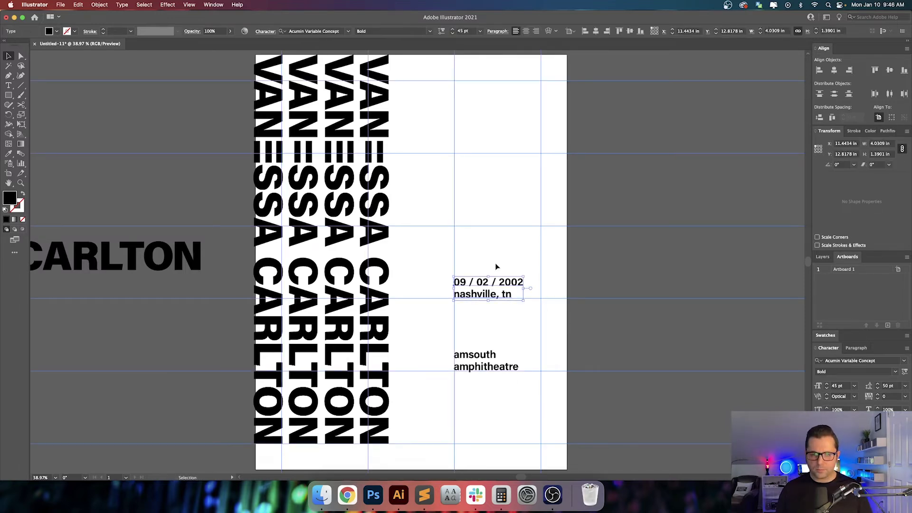
- Move the venue block down so its last baseline sits on the lowest row guide and its letters meet the column guide
scroll(504, 249, "right", 3)
left_click_drag(505, 249, 498, 246)
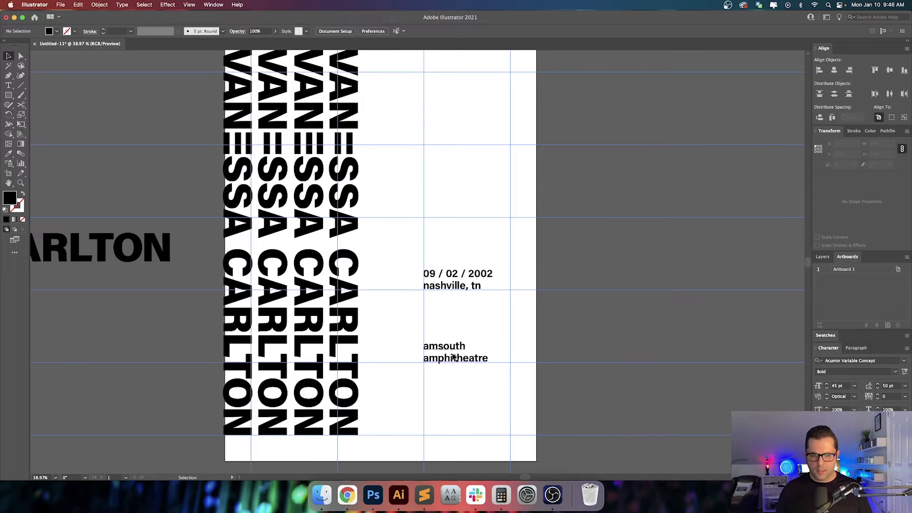
left_click_drag(454, 358, 451, 424)
scroll(427, 460, "up", 10)
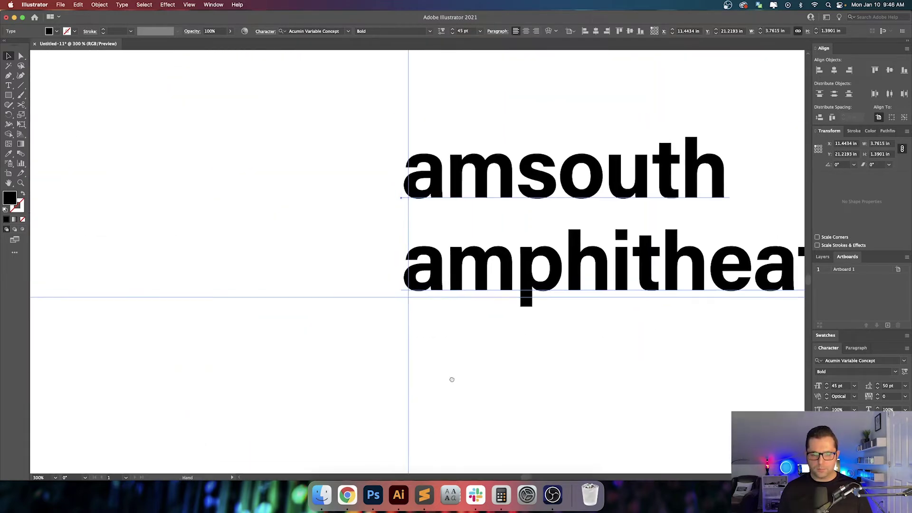
left_click_drag(451, 380, 470, 409)
left_click_drag(485, 301, 467, 298)
scroll(482, 315, "up", 5)
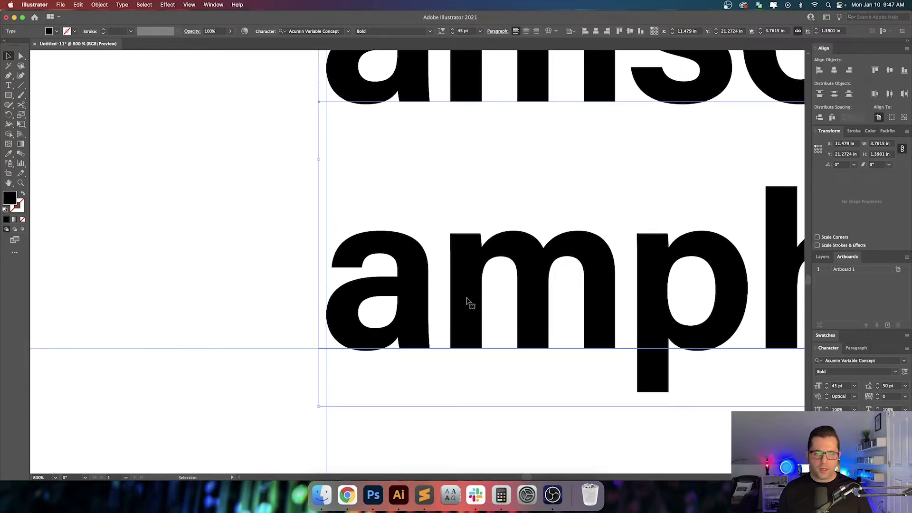
scroll(443, 201, "up", 3)
key("super+minus")
key("super+minus")
key("super+minus")
key("super+minus")
key("super+minus")
key("super+minus")
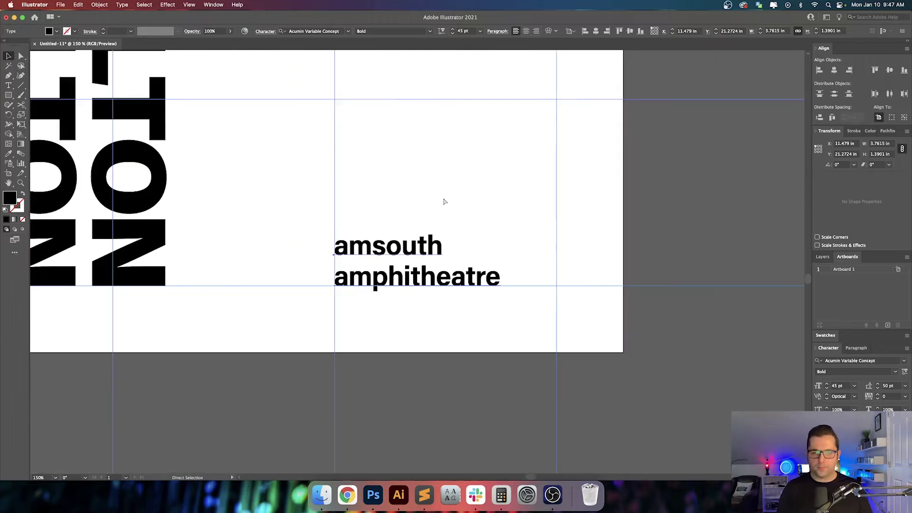
left_click(451, 143)
- Move the date block down to the row guide above the venue, align it to the column guide, and preview without guides
left_click_drag(453, 139, 474, 149)
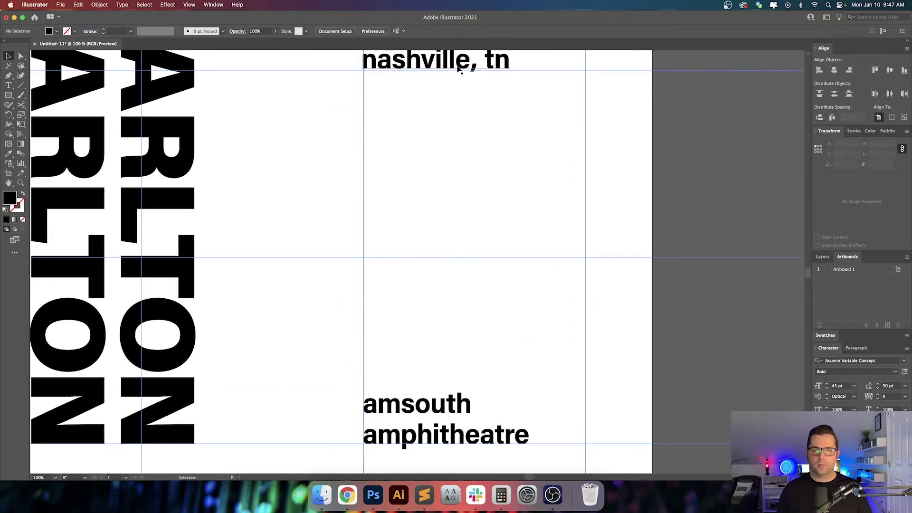
left_click_drag(459, 67, 446, 256)
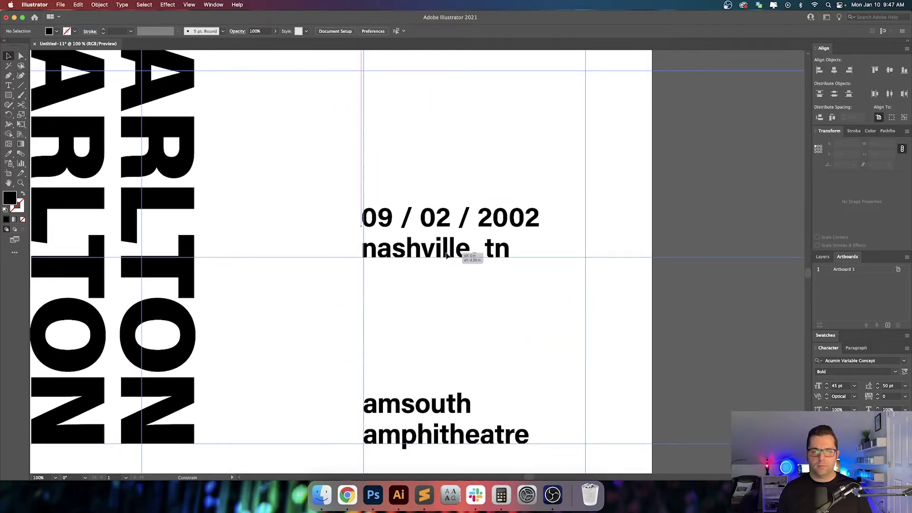
scroll(354, 246, "up", 2)
scroll(354, 245, "up", 3)
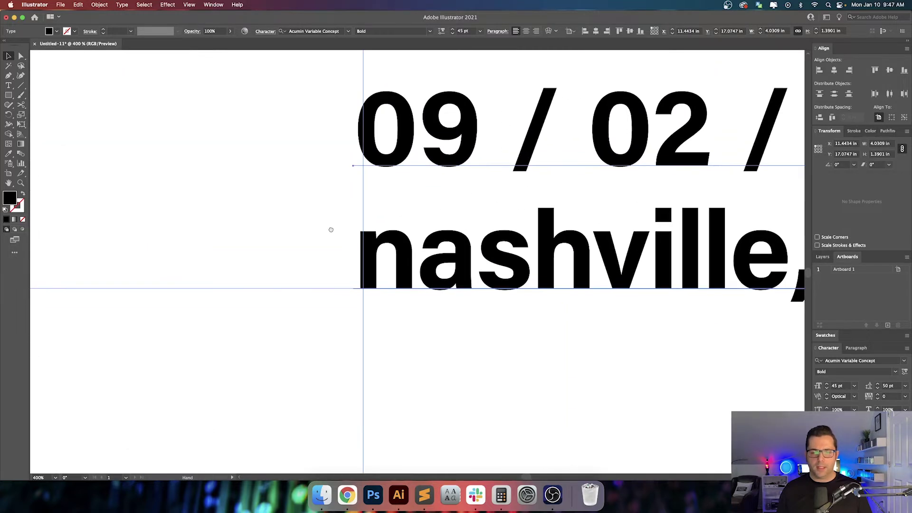
mouse_move(411, 256)
left_mouse_down()
mouse_move(425, 254)
mouse_move(413, 254)
left_mouse_up()
left_click(307, 232)
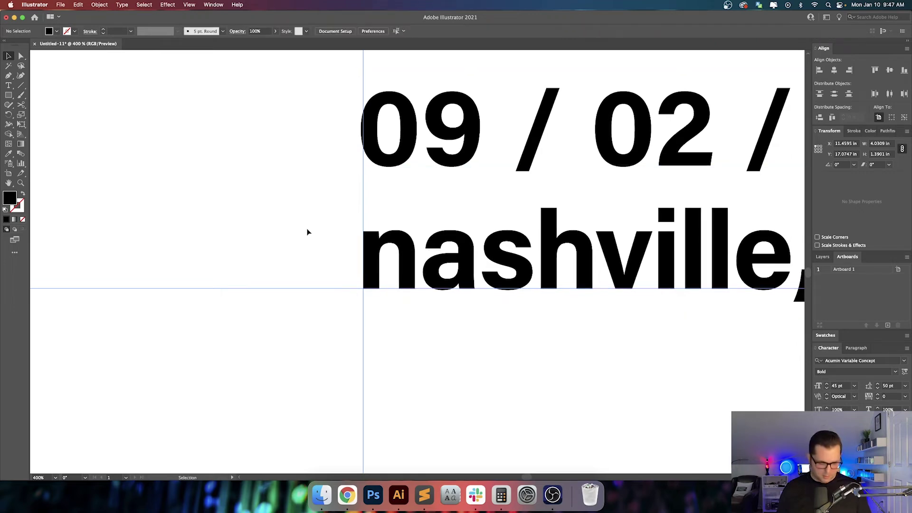
key("super+0")
key("super+semicolon")
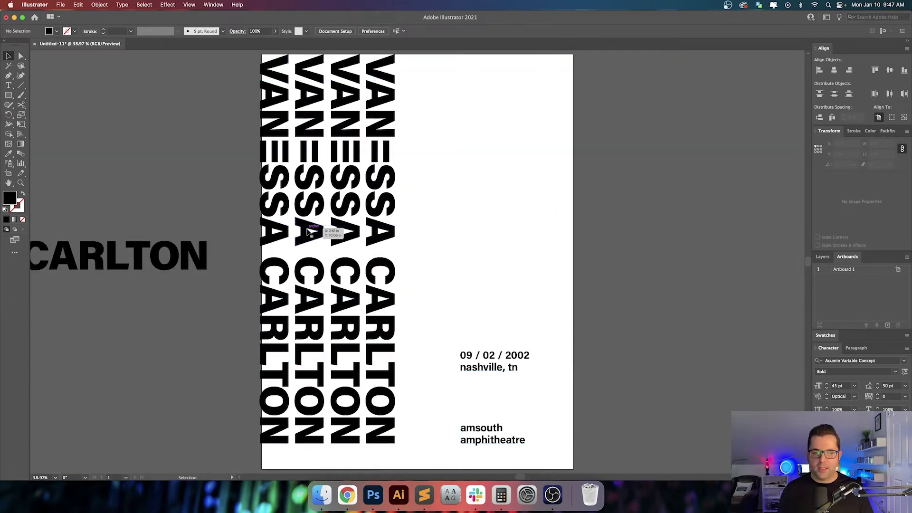
scroll(519, 243, "right", 2)
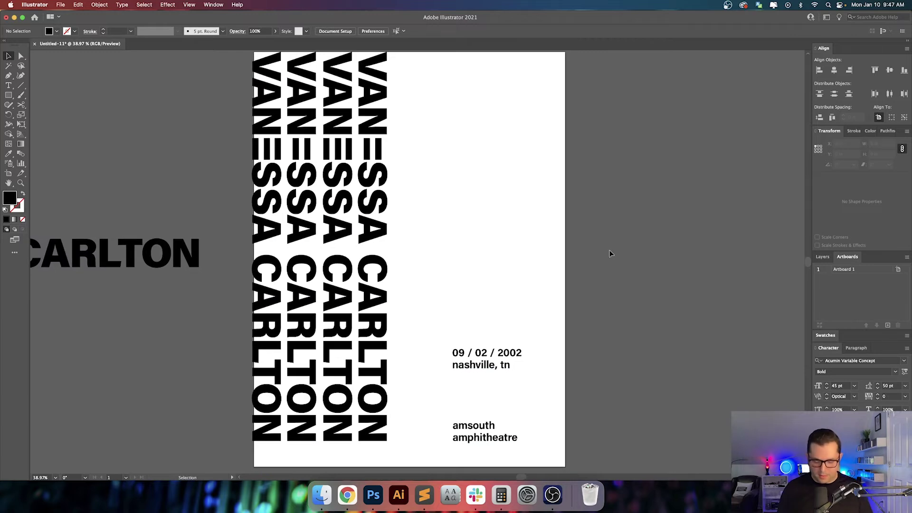
scroll(609, 250, "left", 2)
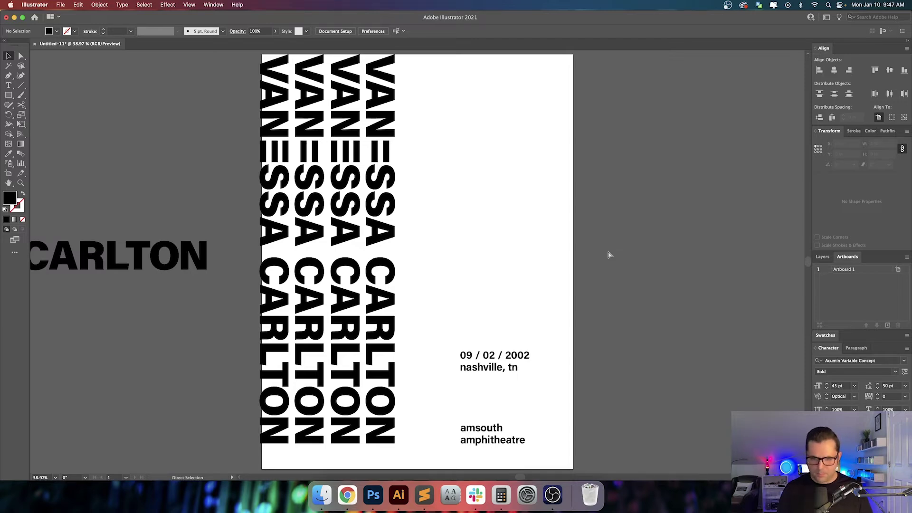
key("super+semicolon")
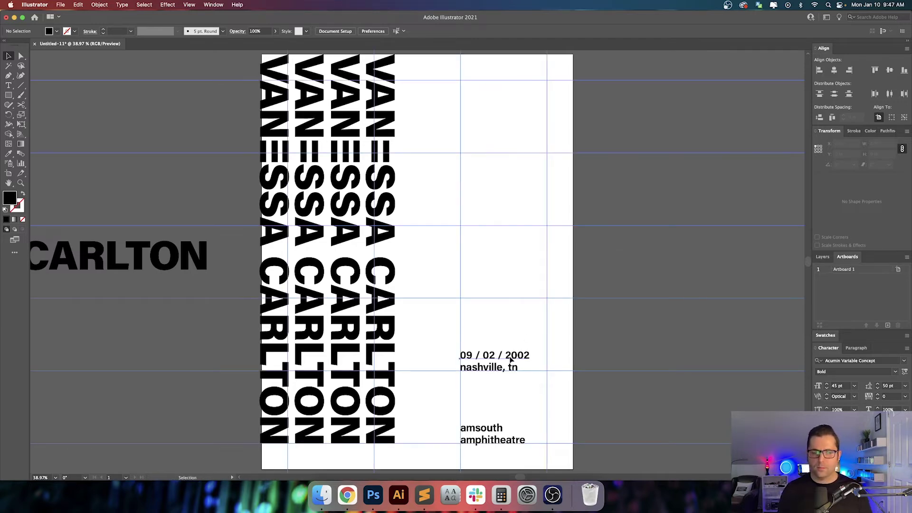
- Duplicate the date block one row higher and replace the copy's text with "goo goo dolls"
left_click_drag(511, 361, 512, 286)
left_click_drag(500, 332, 473, 282)
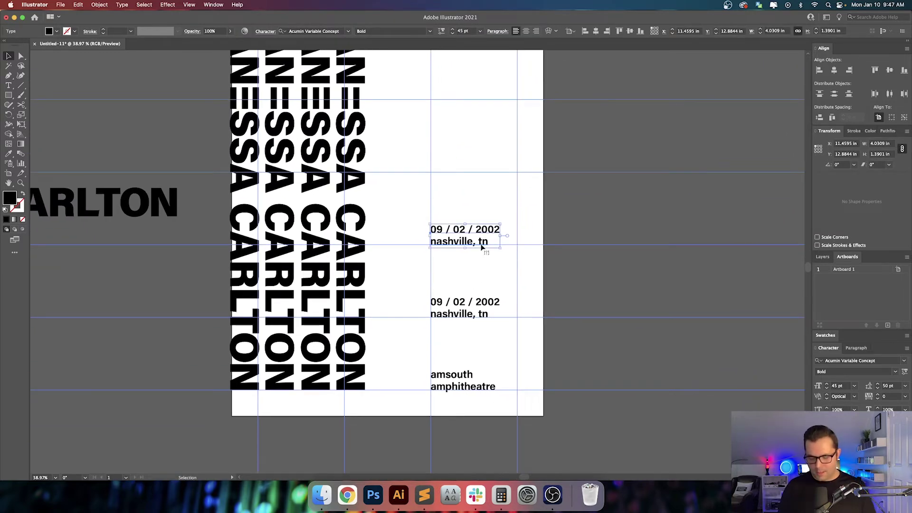
key("super+0")
key("t")
left_click(488, 285)
key("super+a")
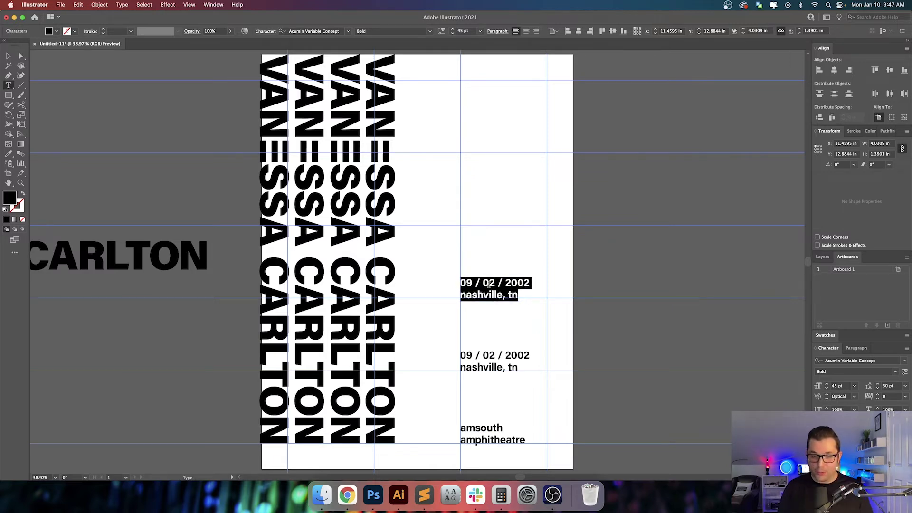
type("goo goo dolls")
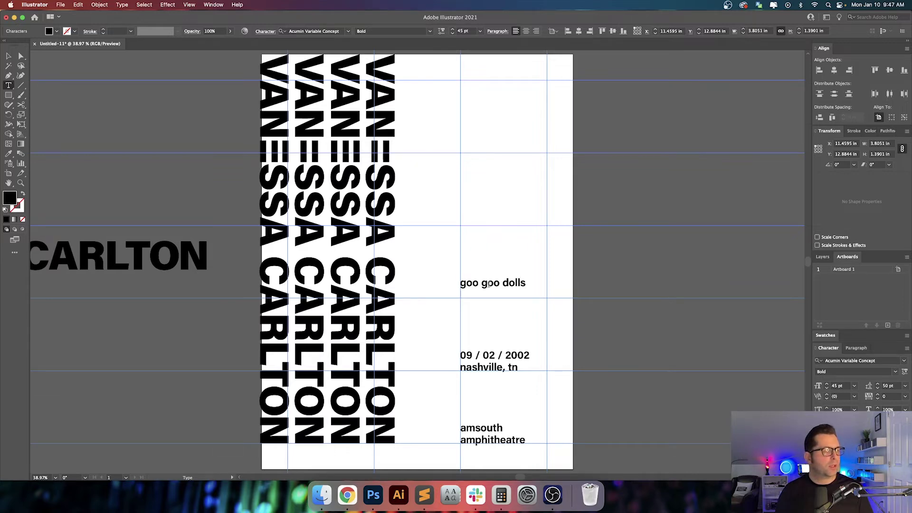
key("Escape")
left_click(451, 338)
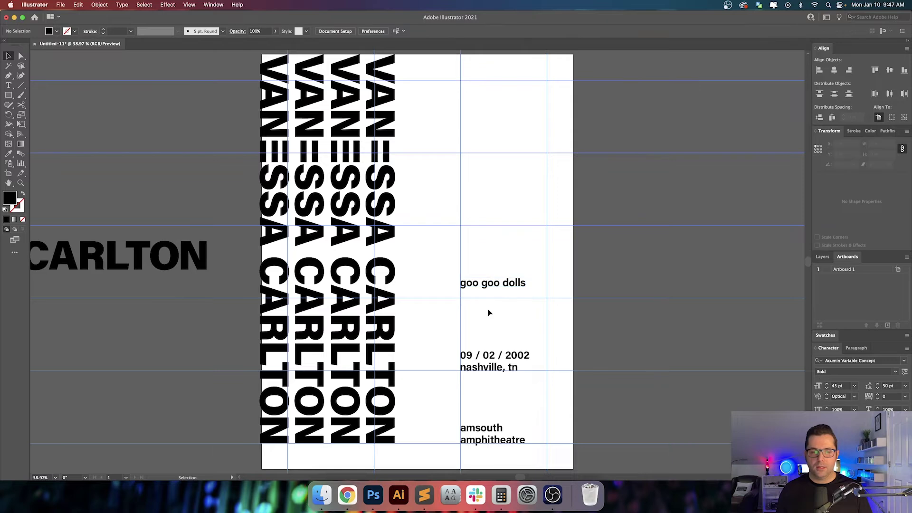
- Add a second line reading "third eye blind" below "goo goo dolls"
key("t")
left_click(508, 282)
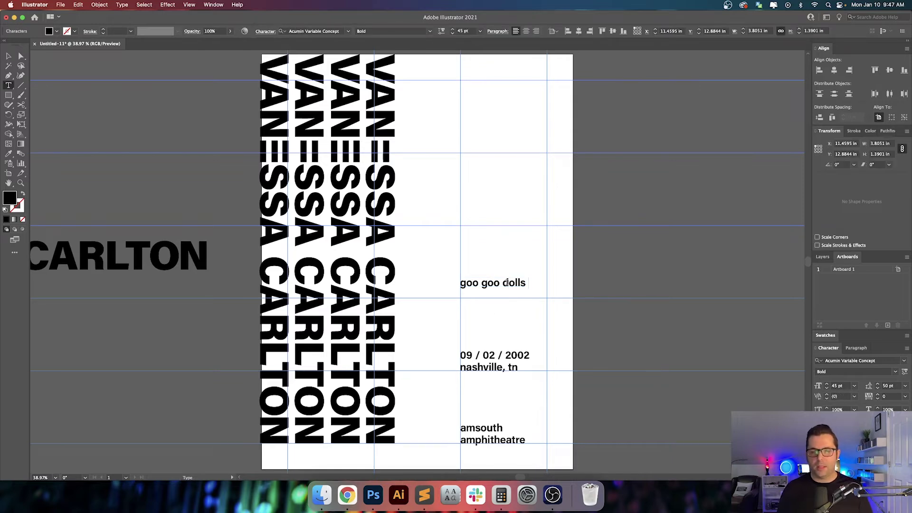
type("third eye")
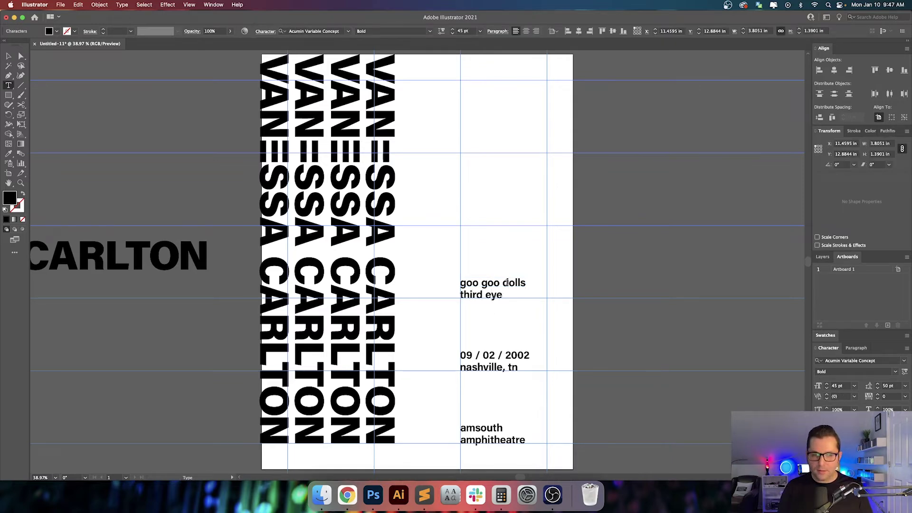
type(" blind")
- Insert the line "with special guests" above the two band names
key("Up")
key("Home")
key("Return")
key("Up")
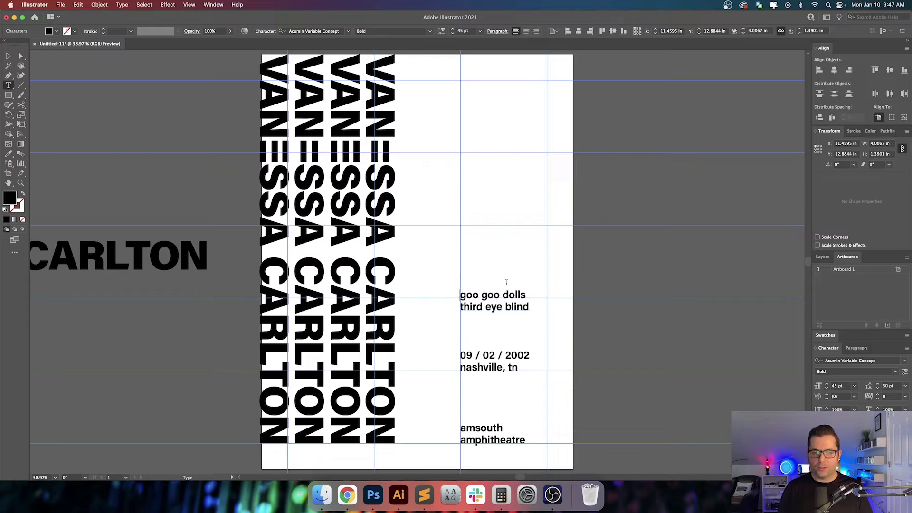
type("with special ")
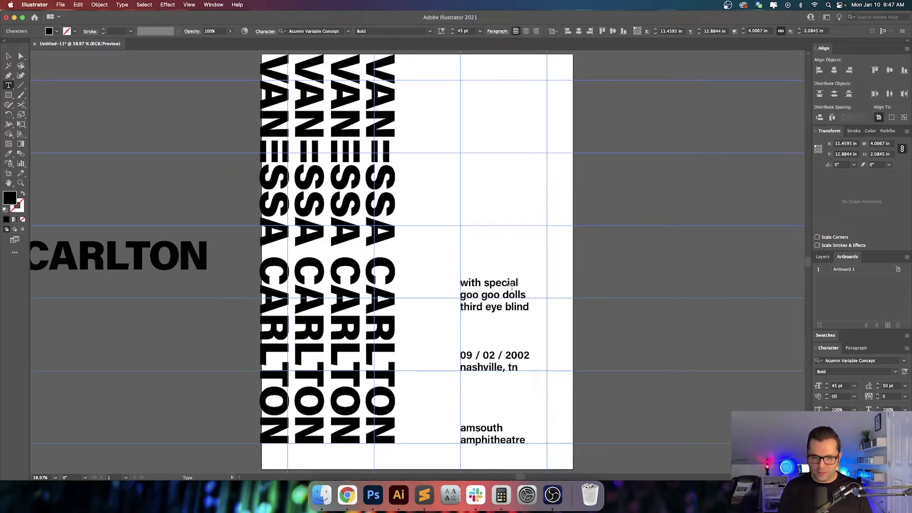
type("guests")
key("Escape")
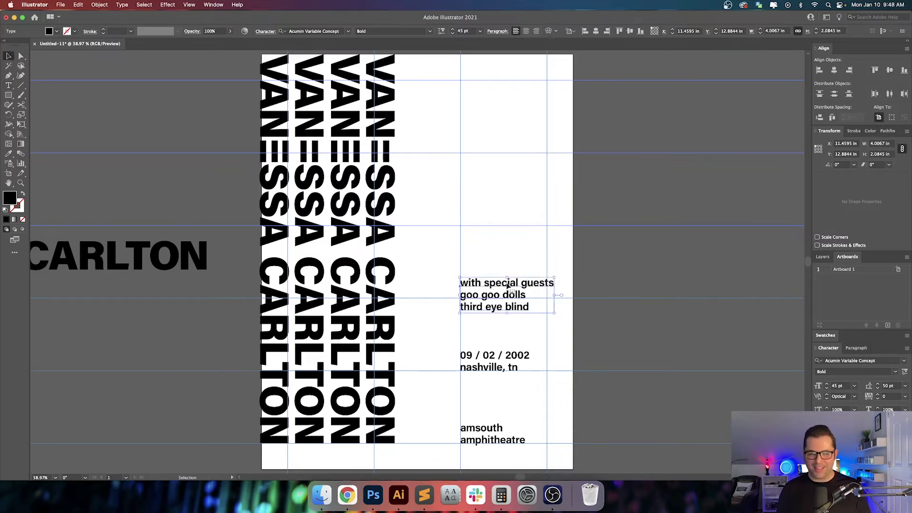
- Try the special guests text at 36 pt, restore it to 45 pt, and raise the block by one row
left_click(470, 30)
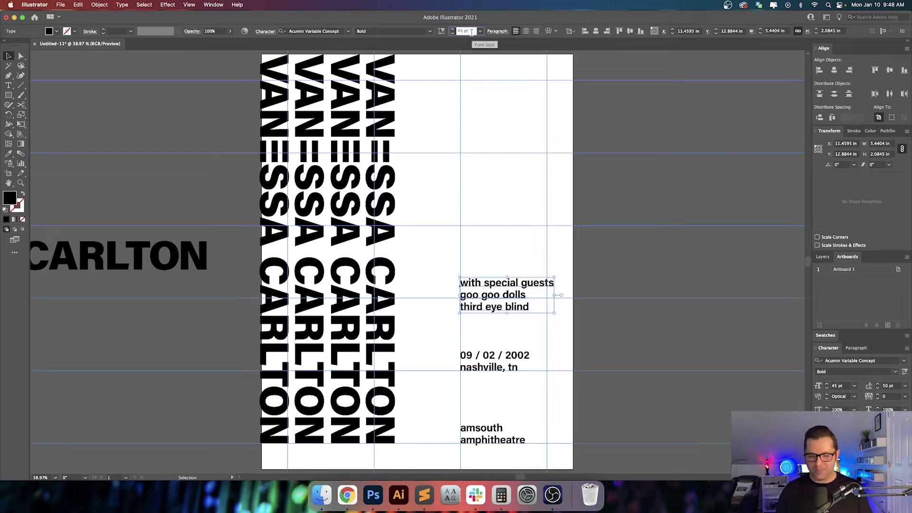
key("Down")
key("Down")
key("Down")
key("Down")
key("Down")
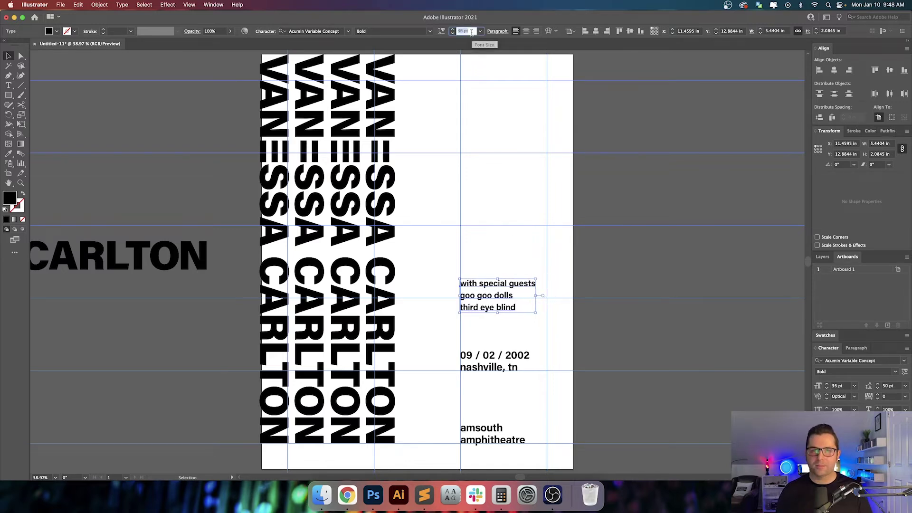
key("Up")
key("Up")
key("Up")
key("Up")
key("Up")
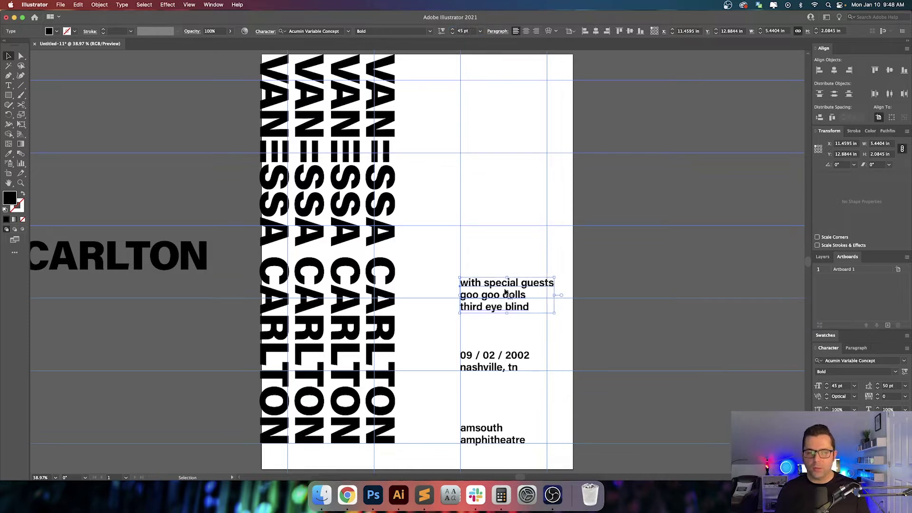
left_click_drag(505, 295, 506, 212)
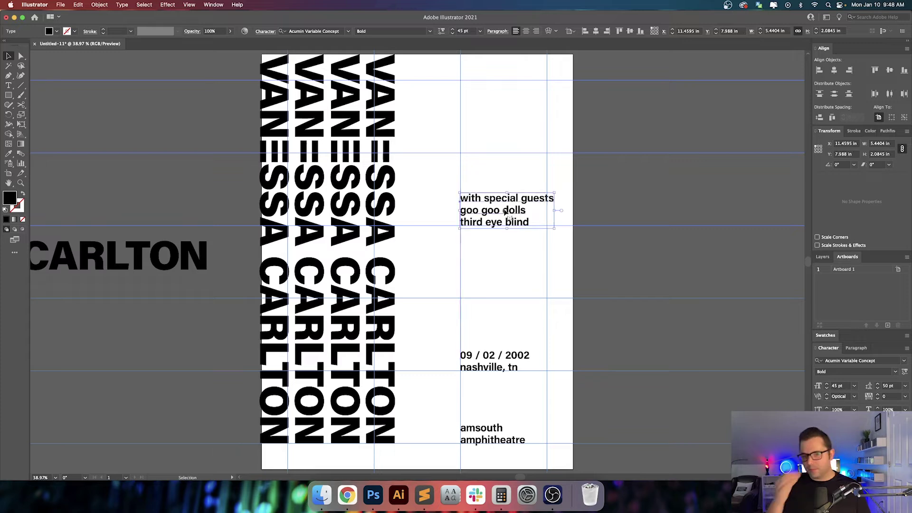
- Set the date and venue text blocks to 35 pt and preview the poster without guides
left_click(489, 368)
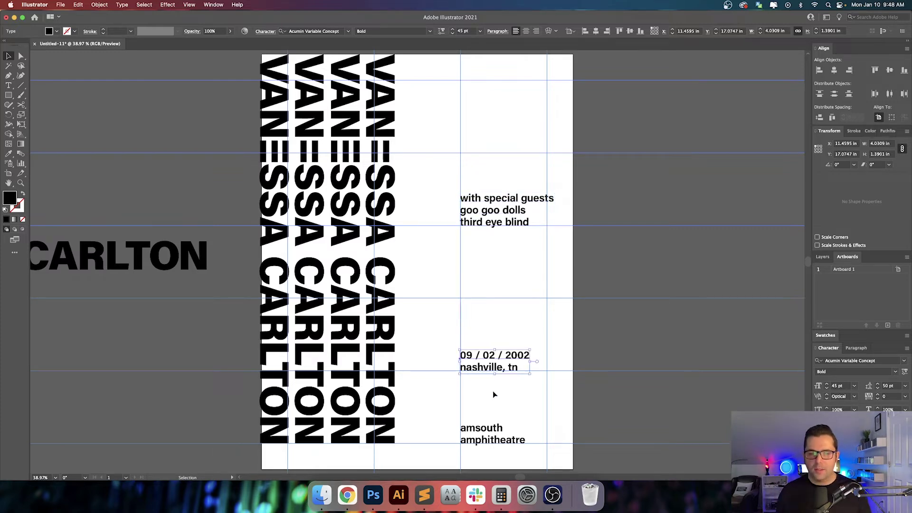
left_click(495, 429, "shift")
left_click(472, 32)
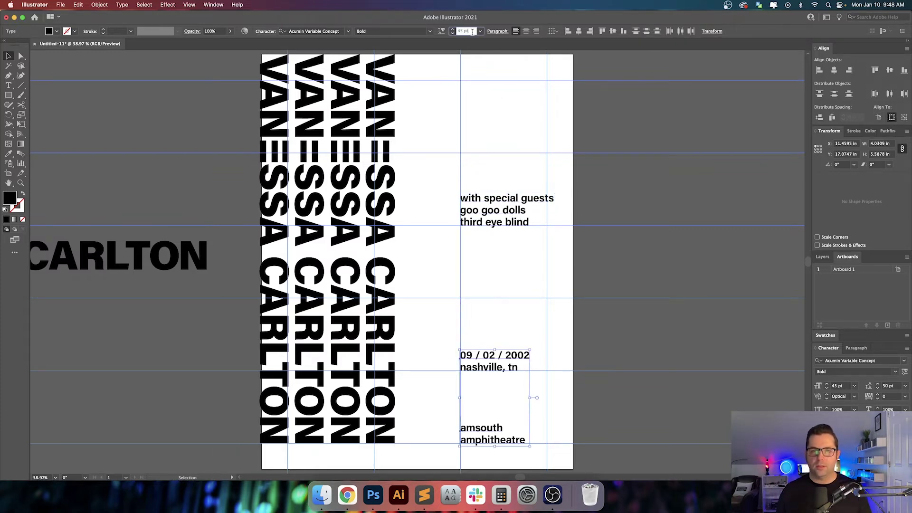
type("35")
key("Return")
left_click(509, 317)
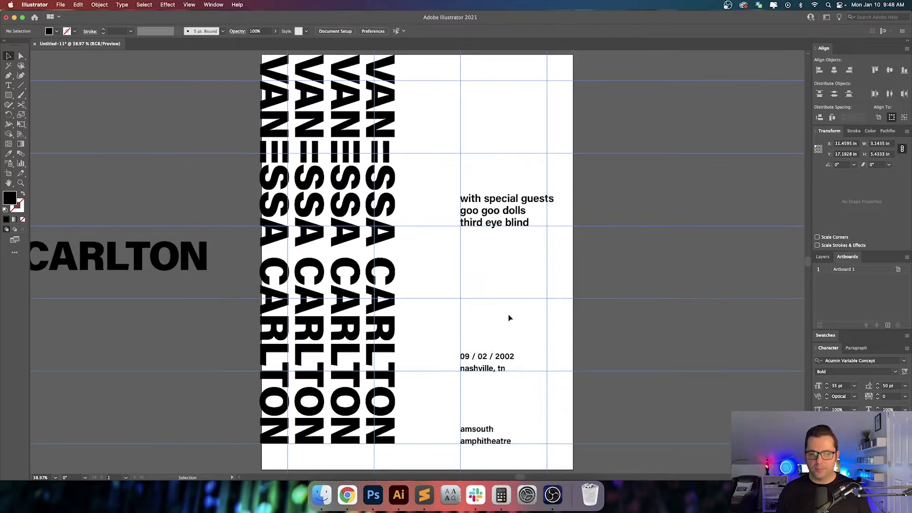
key("super+semicolon")
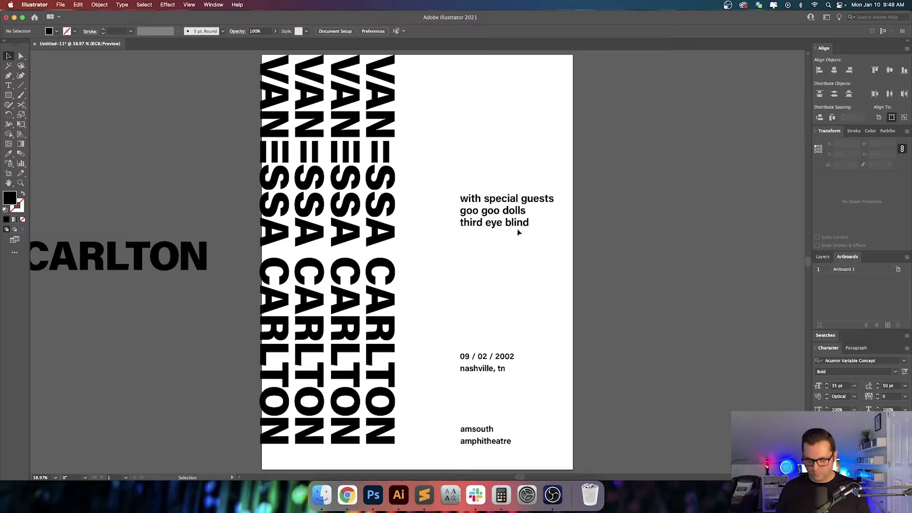
key("super+semicolon")
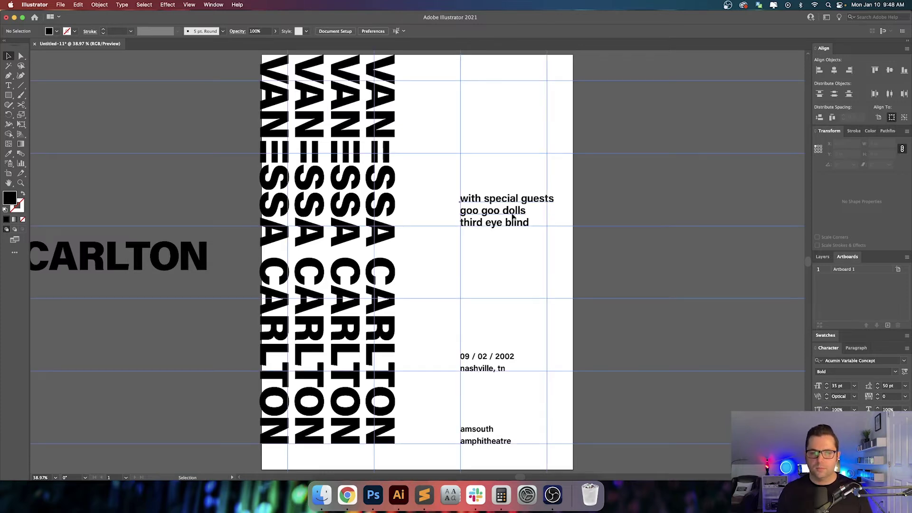
- Move the special guests text block down one grid row and nudge it right so its letters align with the column guide
left_click_drag(511, 216, 448, 300)
scroll(475, 295, "up", 6)
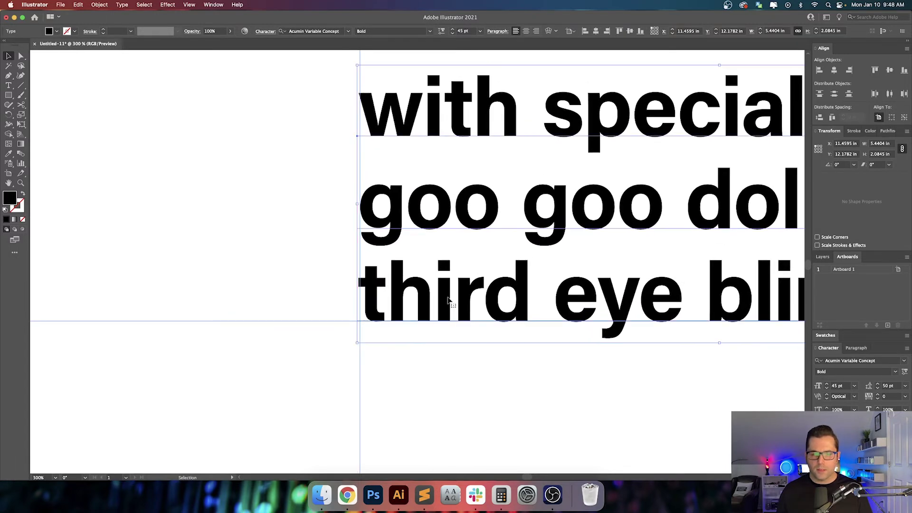
key("Right")
key("Right")
key("Right")
key("Right")
key("Right")
key("Right")
key("Right")
key("Right")
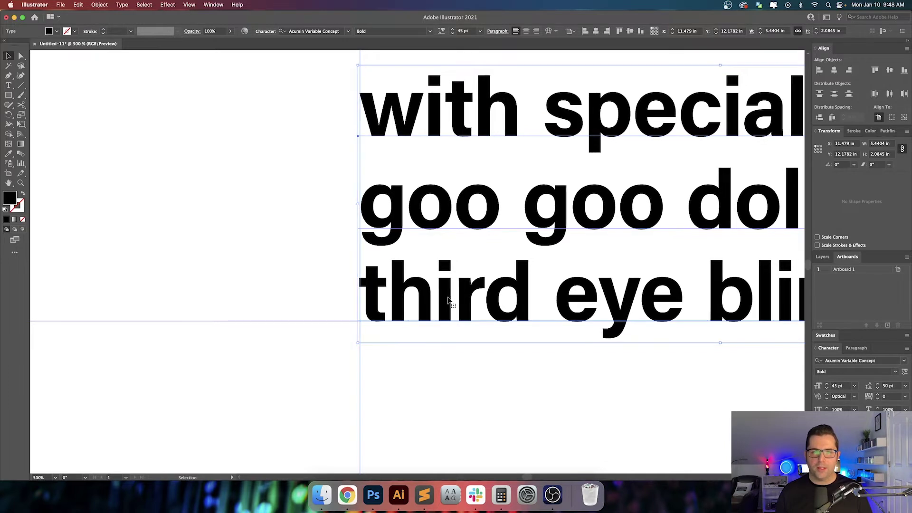
key("Right")
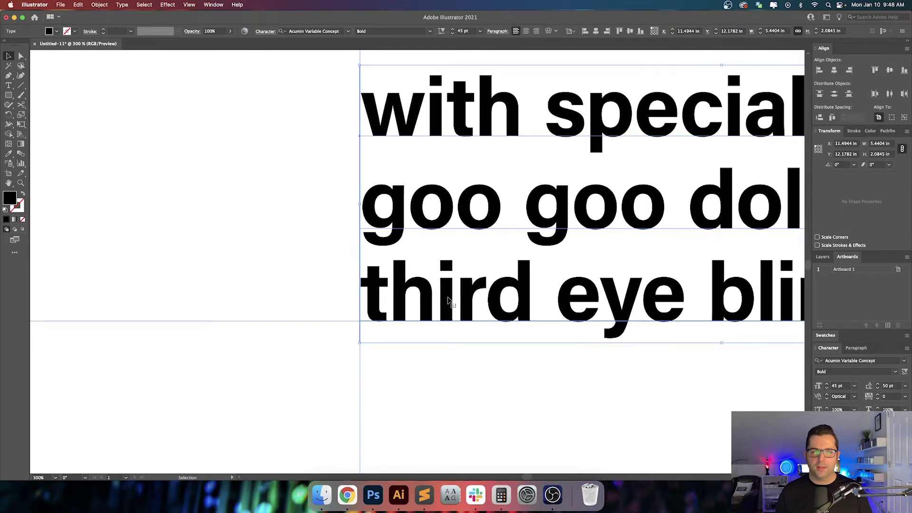
key("Right")
key("Right")
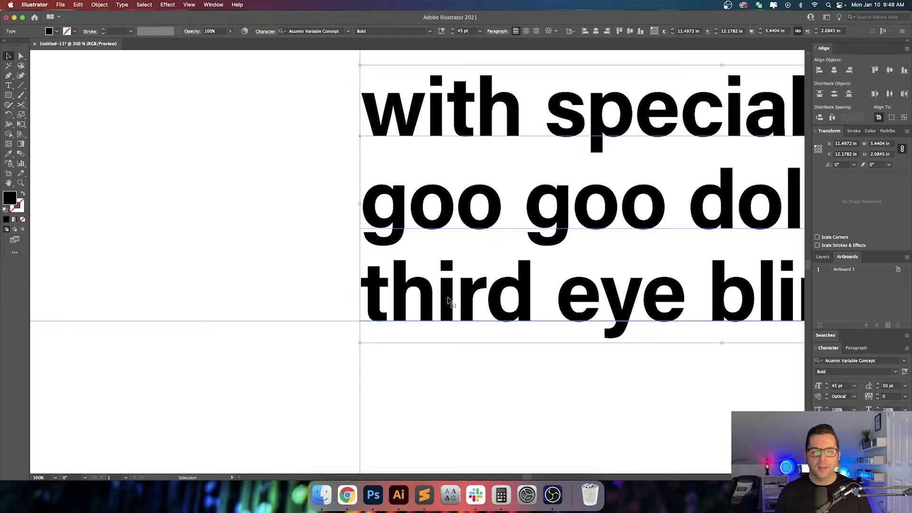
key("super+0")
left_click(488, 197)
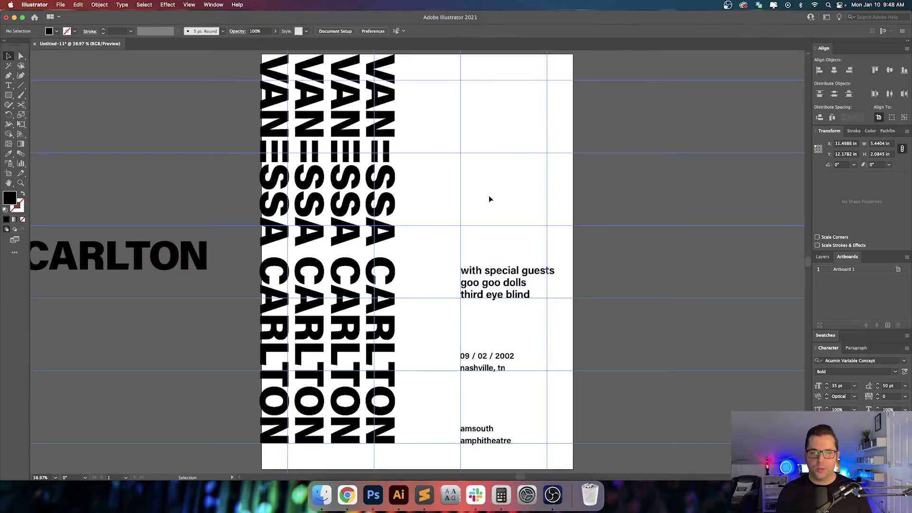
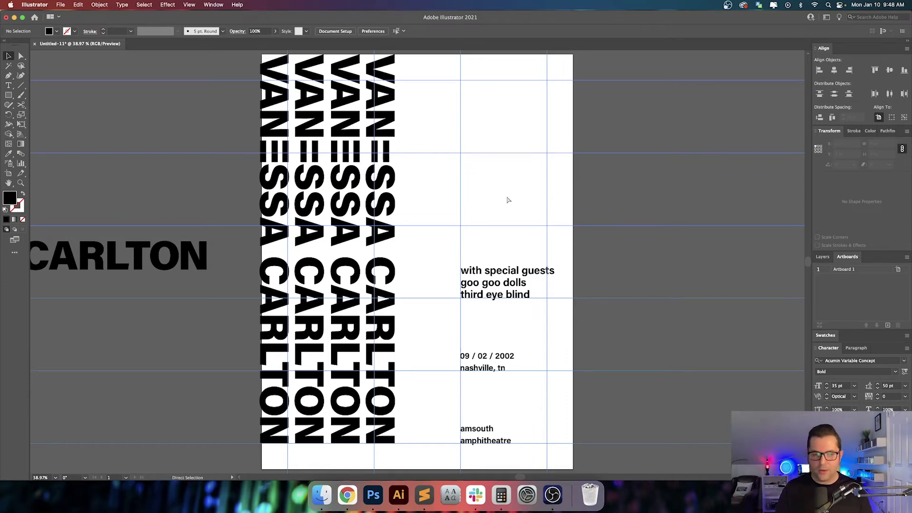
- Draw a black circle about 3.48 in wide and place it above the guest text, against the top and right margin guides
key("super+semicolon")
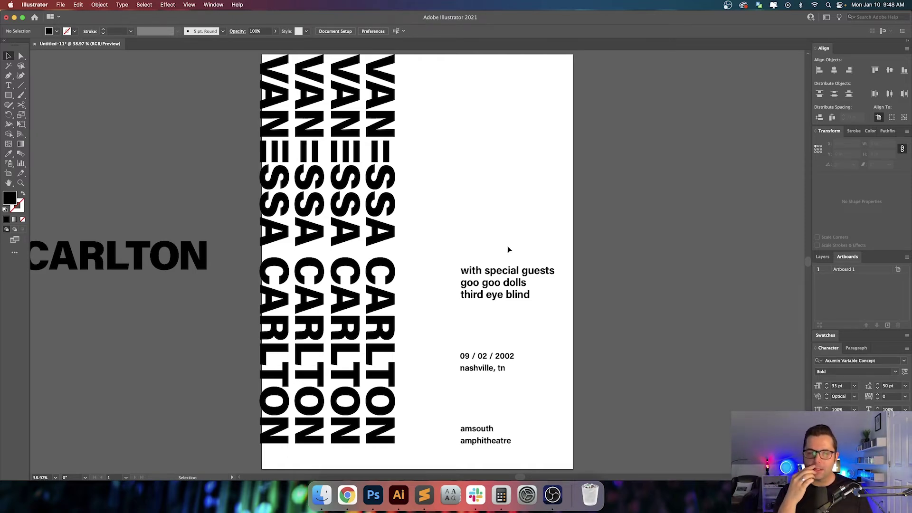
key("m")
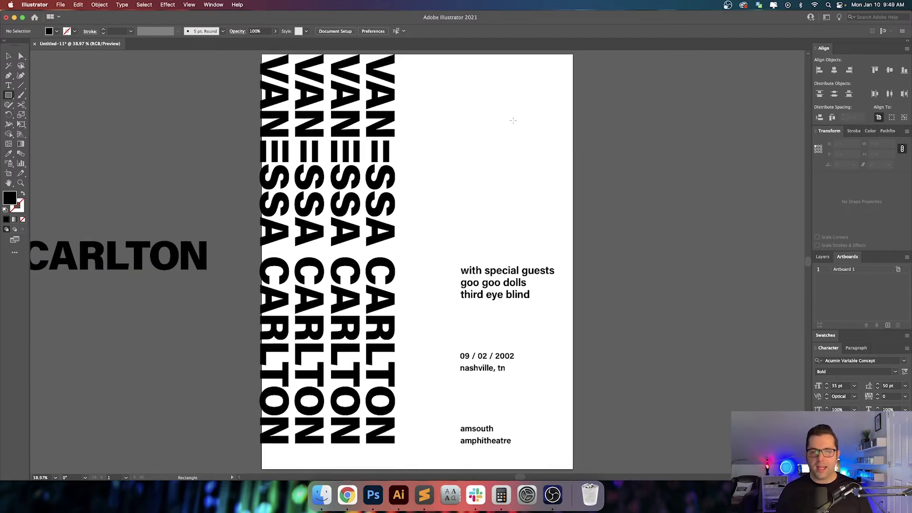
left_click_drag(8, 95, 27, 115)
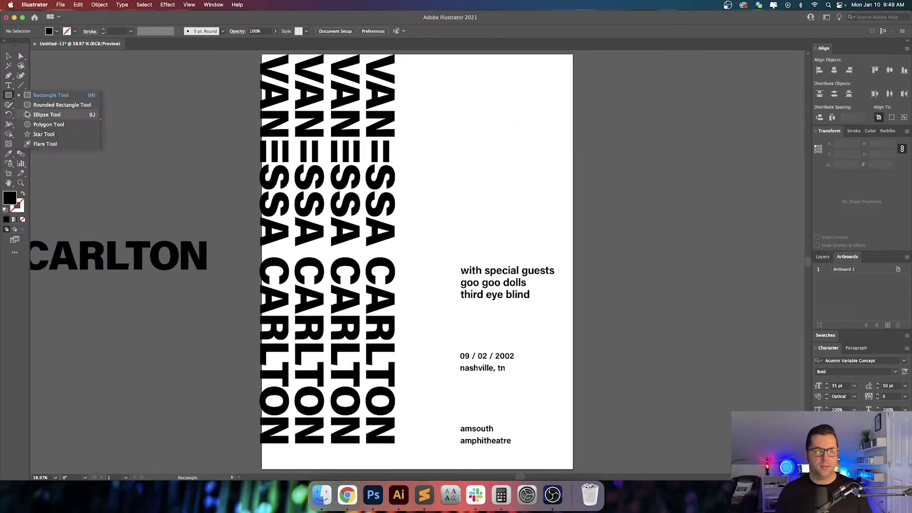
left_click(27, 114)
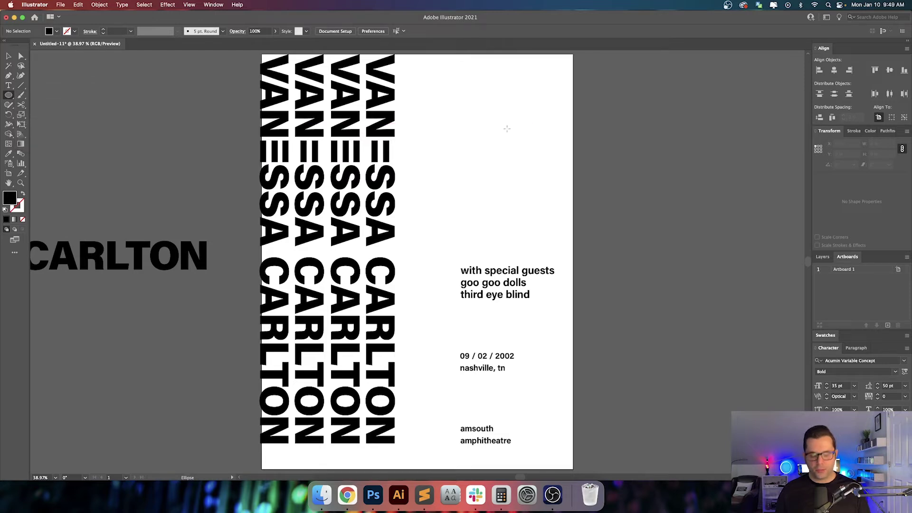
key("super+semicolon")
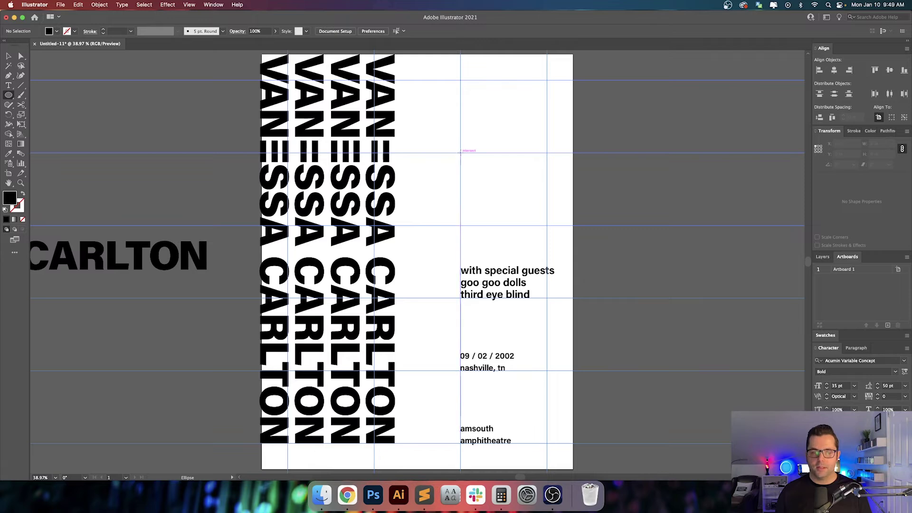
left_click_drag(460, 153, 491, 182)
key("v")
left_click_drag(465, 151, 522, 107)
- Position the circle by its top-right reference point at X 16.5 in and Y 1.5 in
left_click(818, 149)
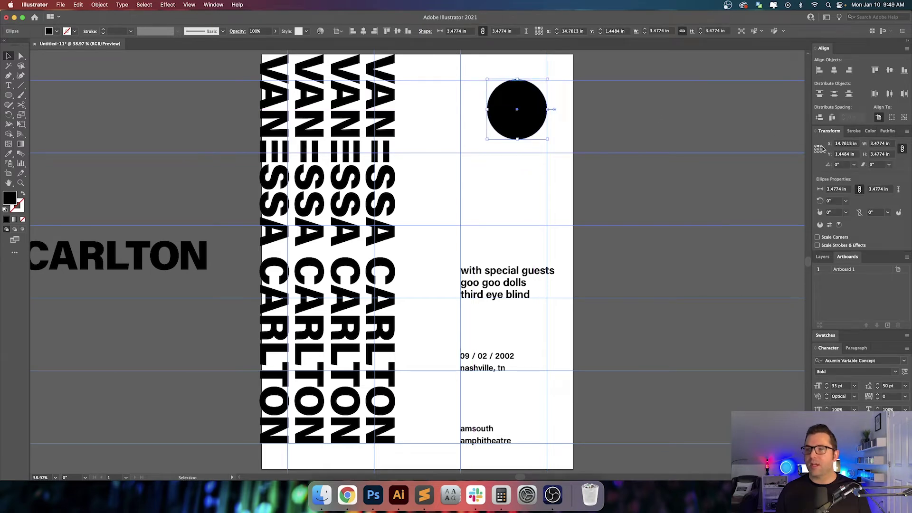
left_click(841, 144)
type("16.5")
key("Tab")
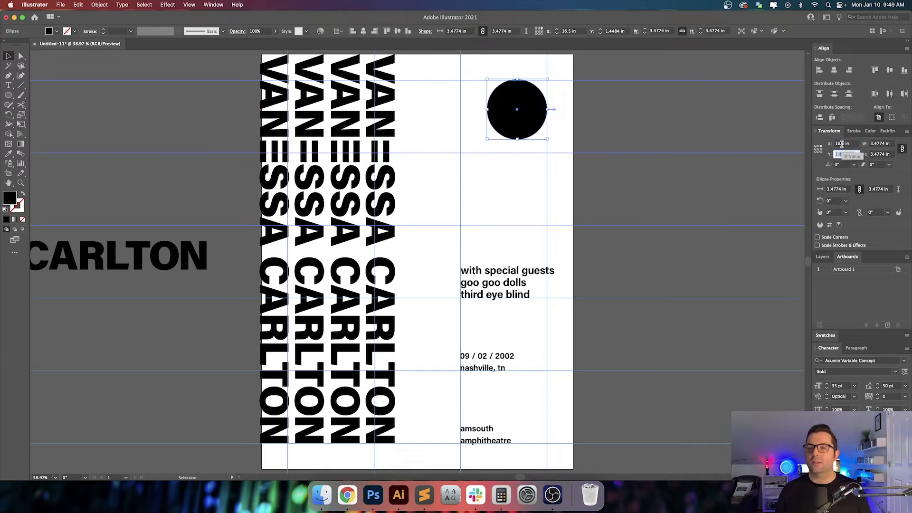
type("1.5")
key("Return")
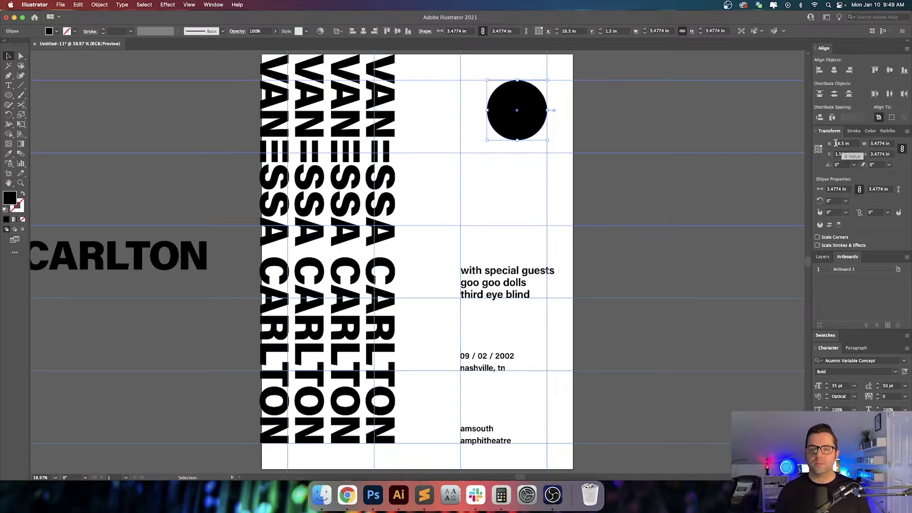
- Resize the circle to 3.5 in wide and high, and preview the poster without guides
left_click(606, 122)
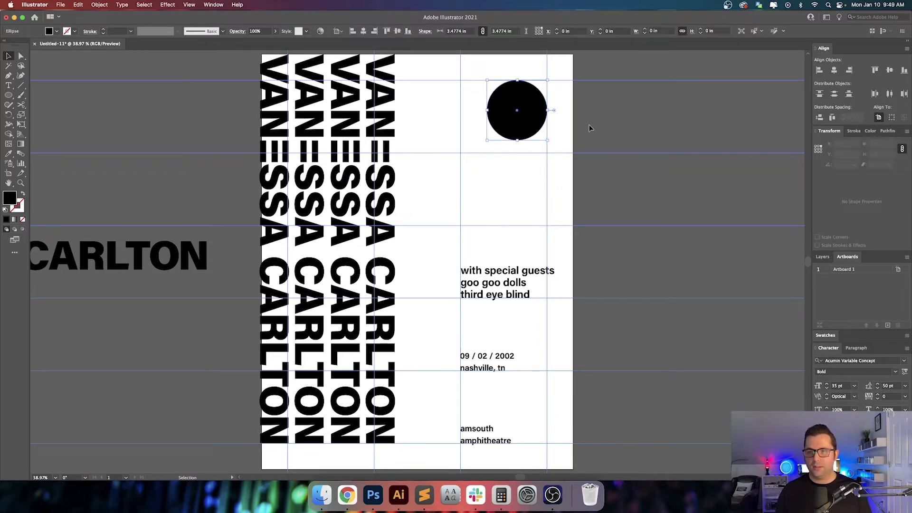
left_click(882, 144)
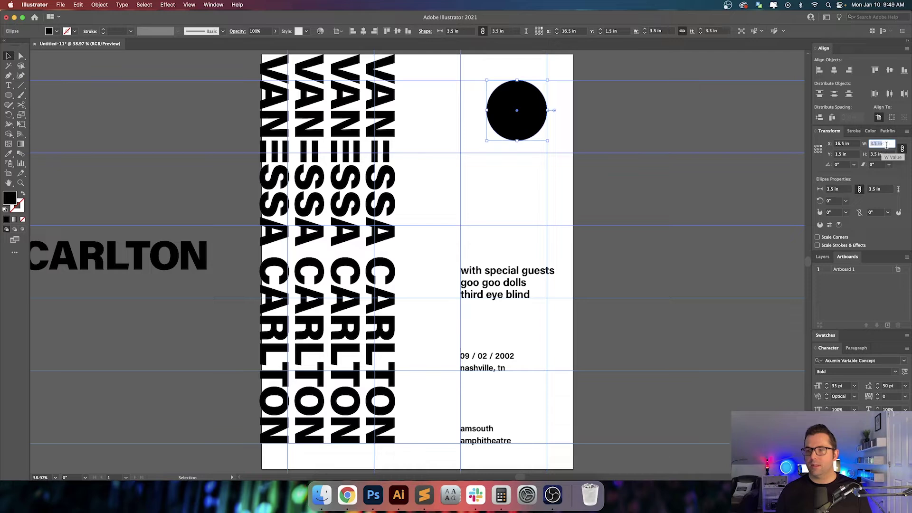
left_click(619, 137)
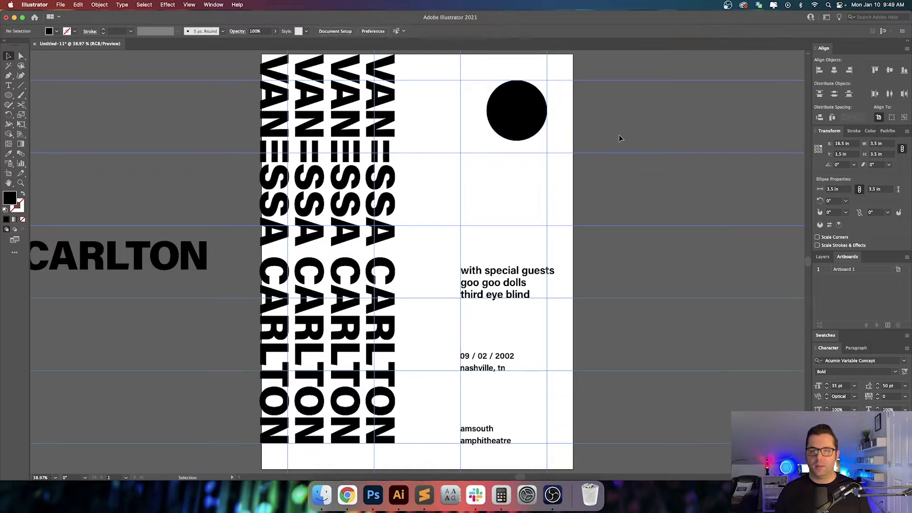
key("super+semicolon")
scroll(641, 156, "right", 2)
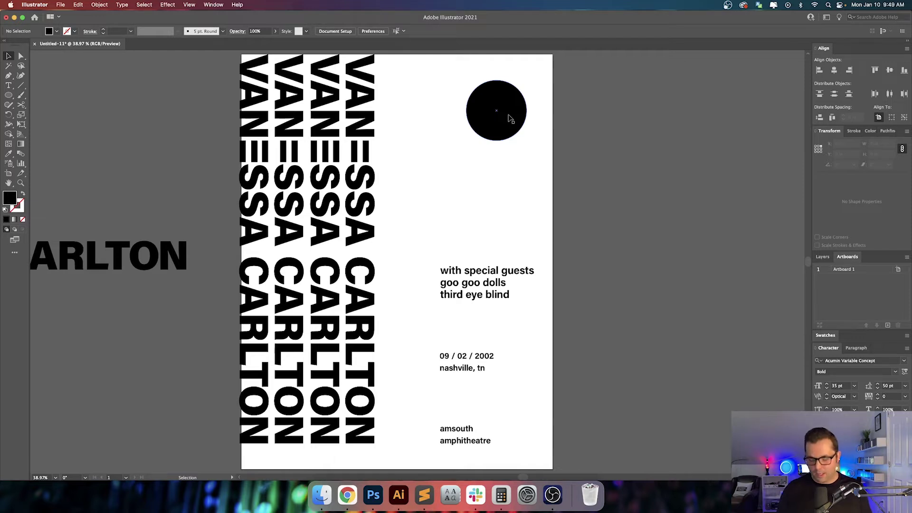
key("super+semicolon")
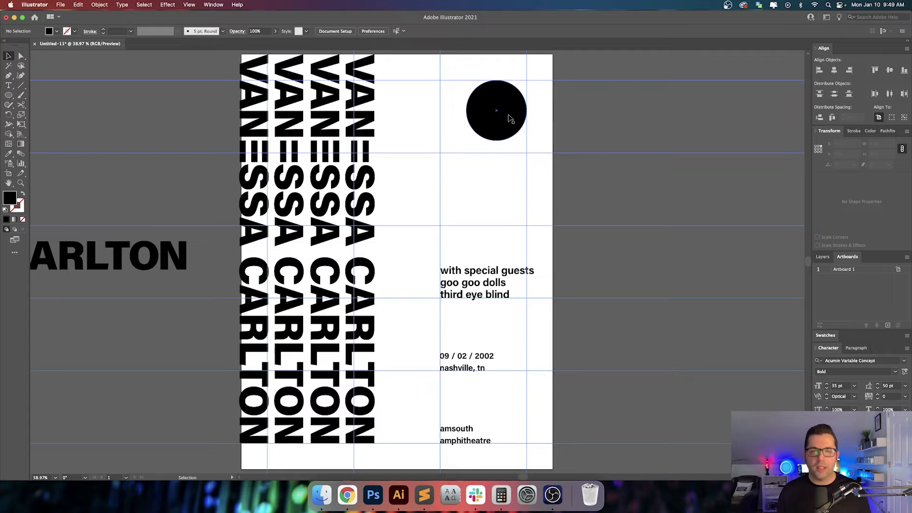
- Make a copy of the circle moved 0 in horizontally and 0.5 in downward
left_click(510, 118)
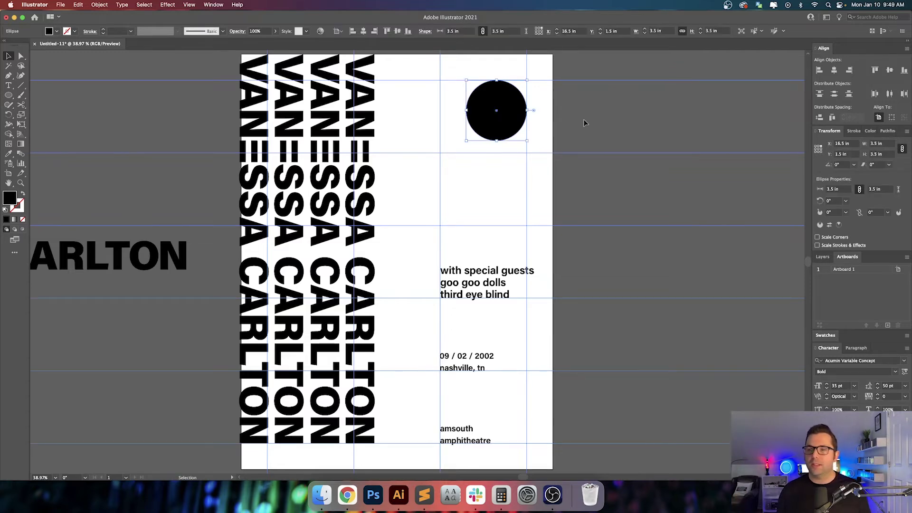
key("Return")
type("0")
key("Tab")
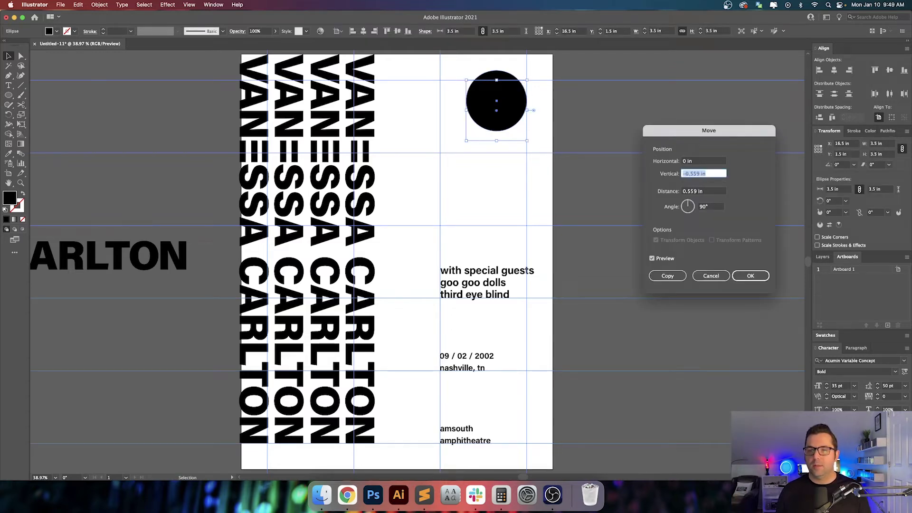
type("1")
key("Tab")
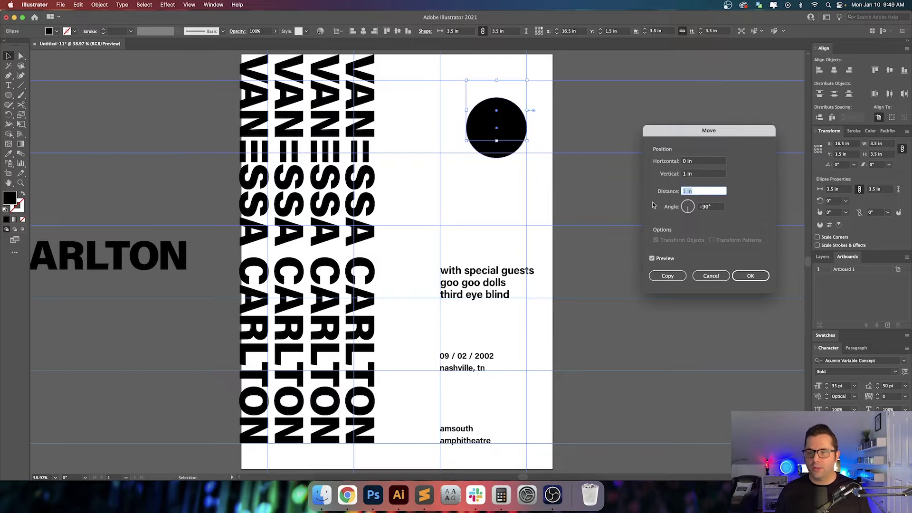
triple_click(717, 176)
key("Down")
key("Down")
key("Down")
key("Down")
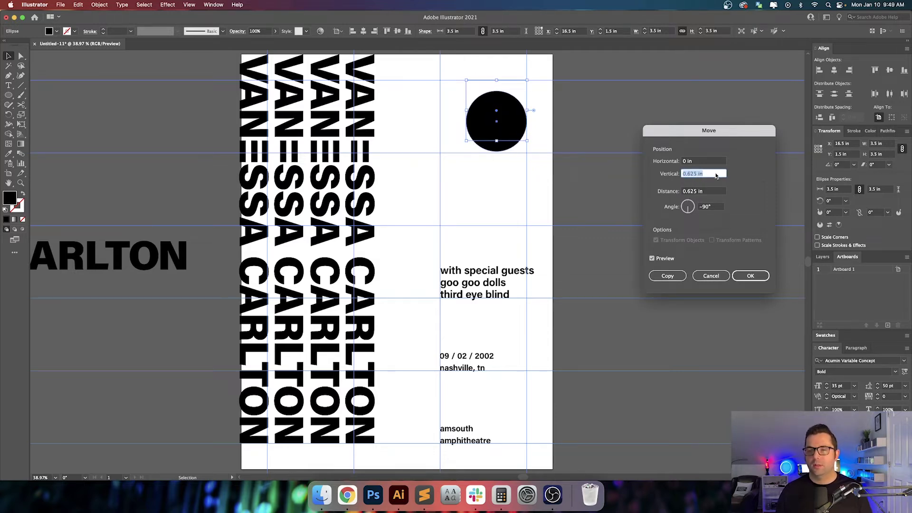
left_click(659, 281)
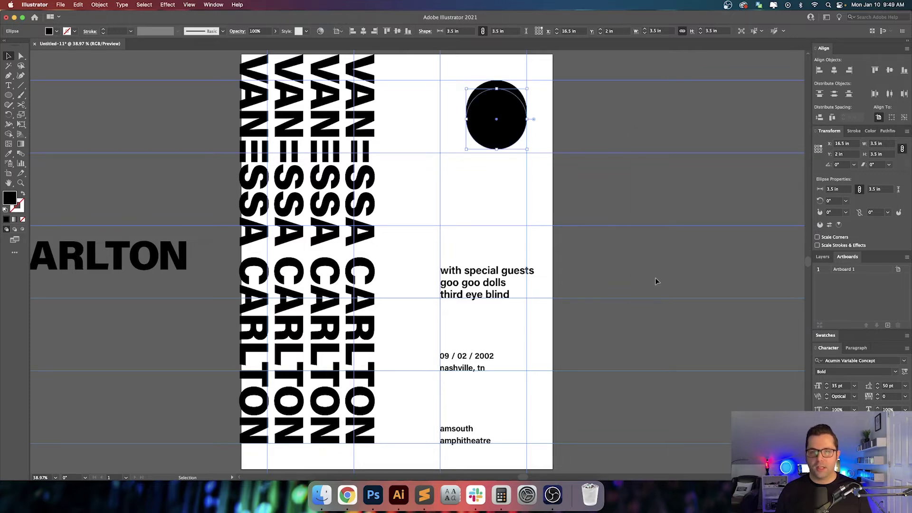
- Repeat the downward circle copy three times and select the whole stack of five circles
key("super+d")
key("super+d")
key("super+d")
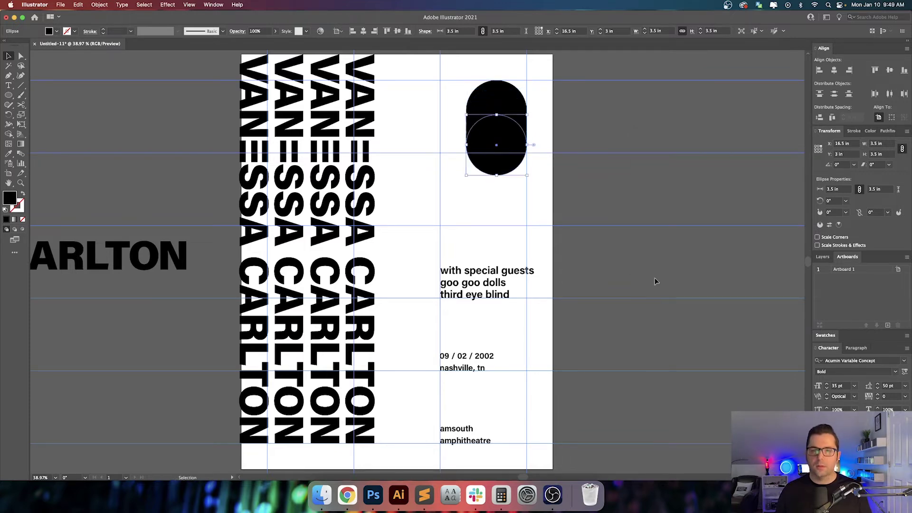
left_click(573, 198)
left_click_drag(484, 195, 498, 88)
scroll(572, 143, "up", 3)
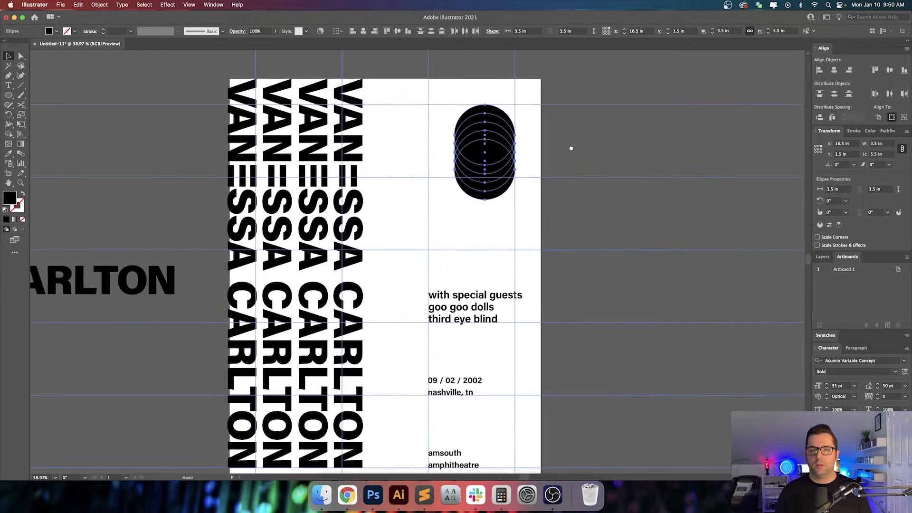
- Swap the fill and stroke of the overlapping circles so they become black outlines, and hide the guides
key("shift+x")
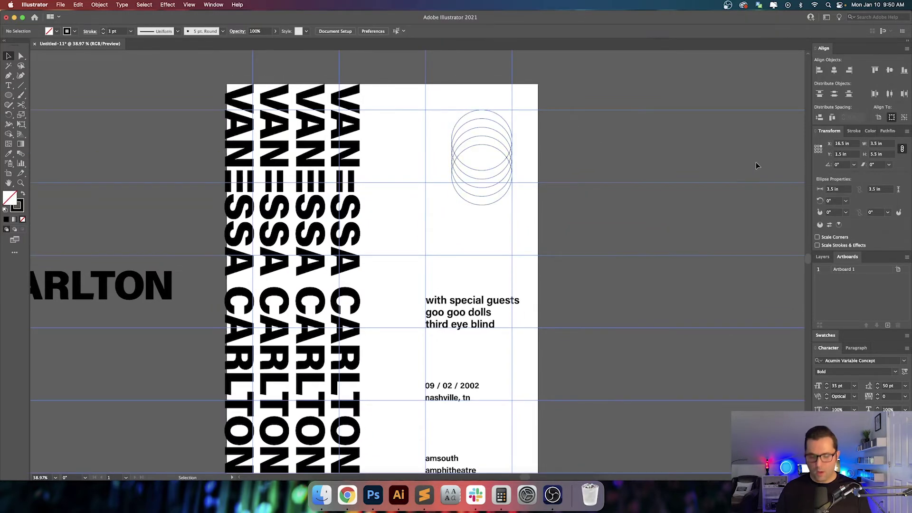
left_click(756, 162)
key("super+semicolon")
scroll(756, 162, "down", 2)
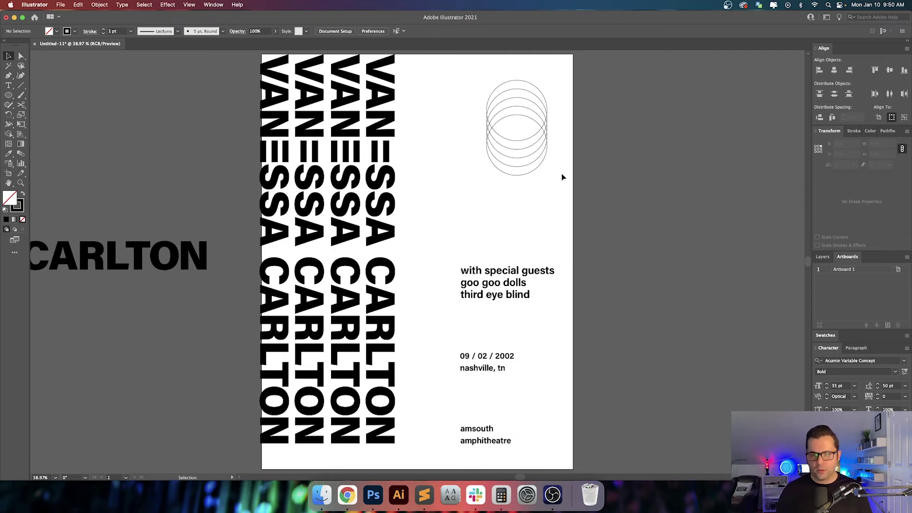
- Add two more outlined circles below the stack, each copy offset 0.5 in down from the previous one
left_click(522, 176)
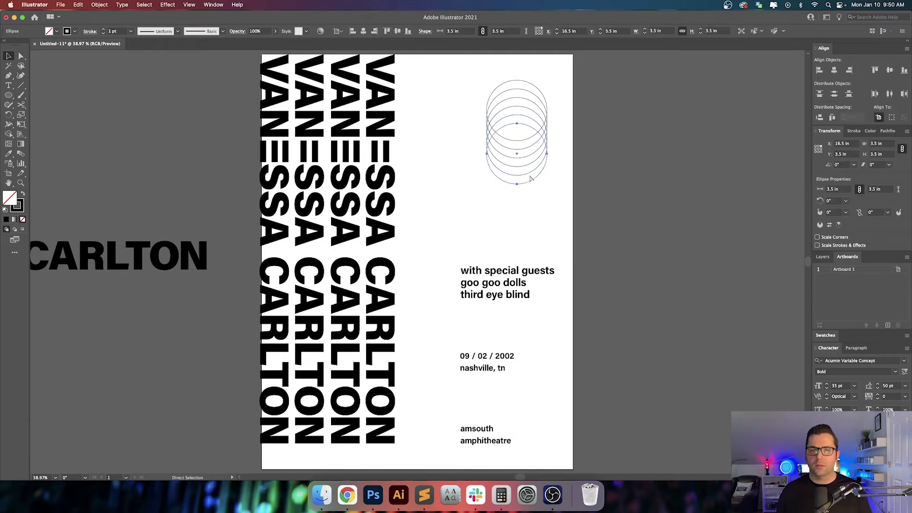
key("super+d")
left_click(611, 171)
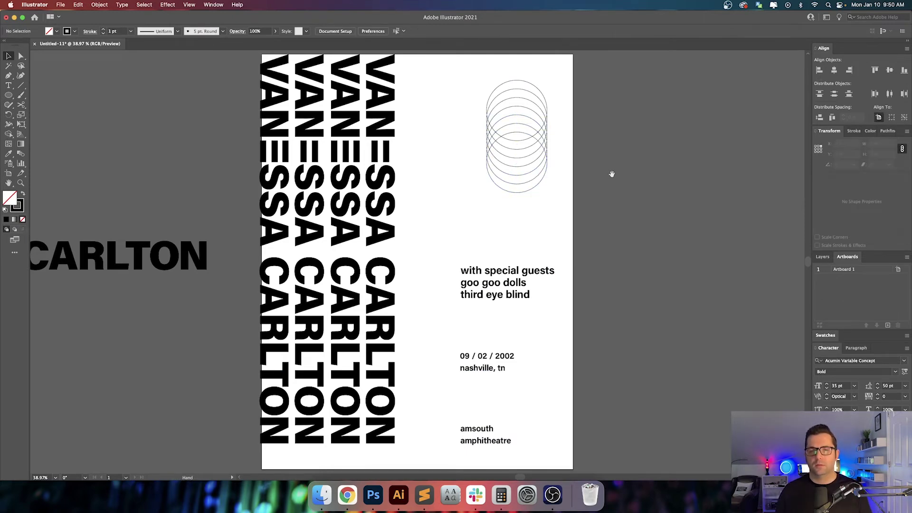
left_click_drag(616, 180, 621, 187)
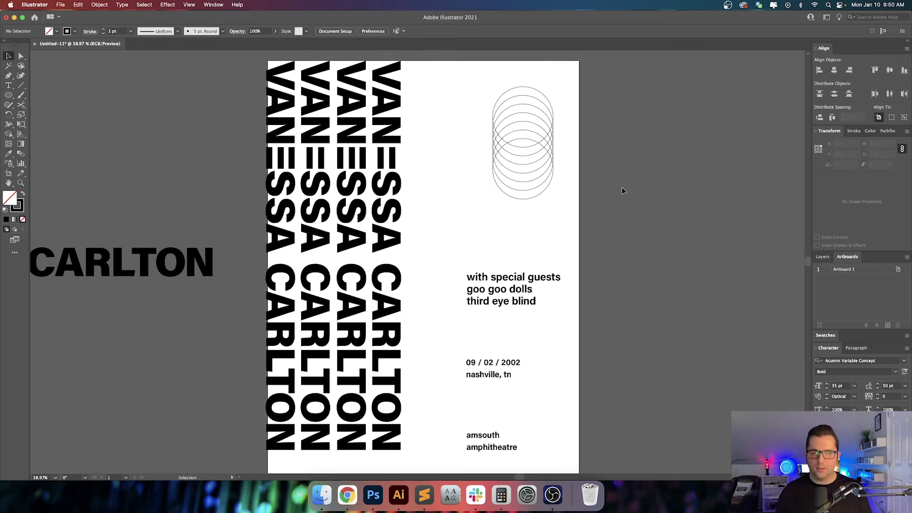
- Set the stroke weight of all the stacked circles to 2 pt
left_click_drag(554, 212, 486, 90)
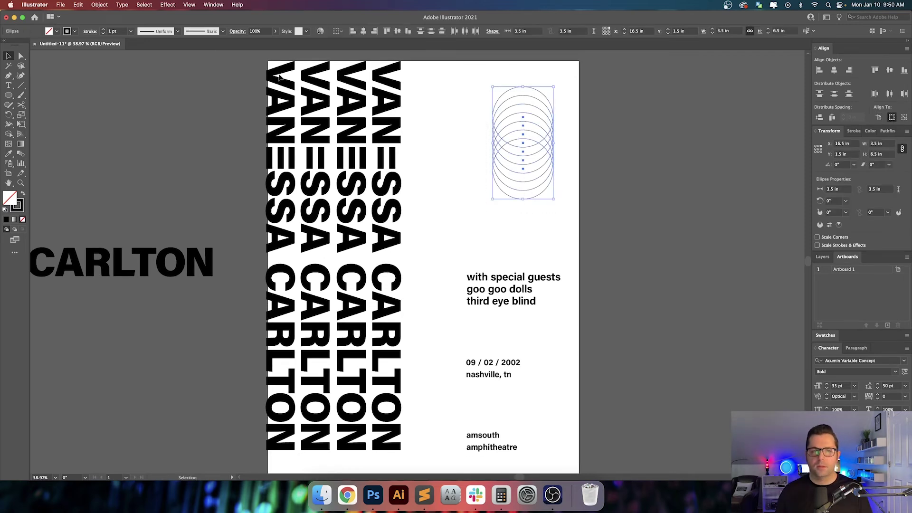
left_click(103, 29)
left_click(453, 137)
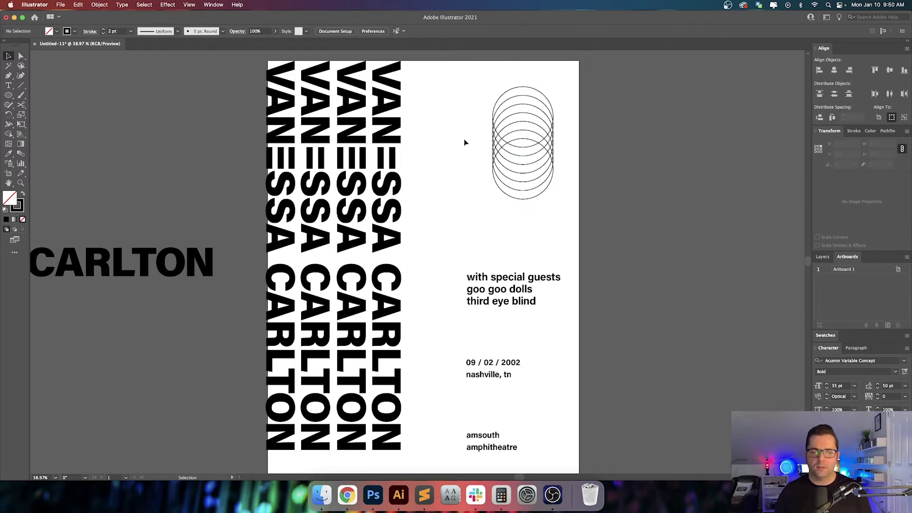
- Swap stroke and fill on all the stacked circles so they are solid black without an outline
left_click(531, 92)
key("super+equal")
key("super+equal")
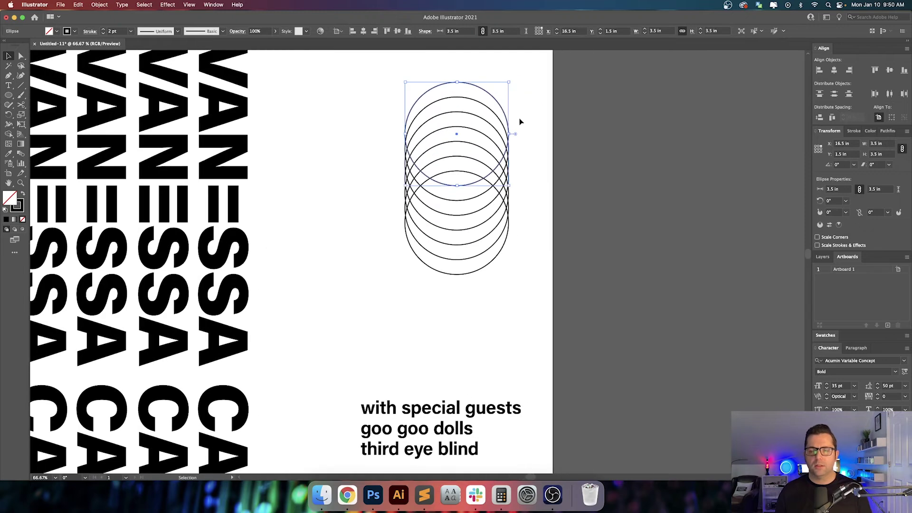
left_click_drag(488, 154, 498, 266)
key("shift+x")
left_click(543, 242)
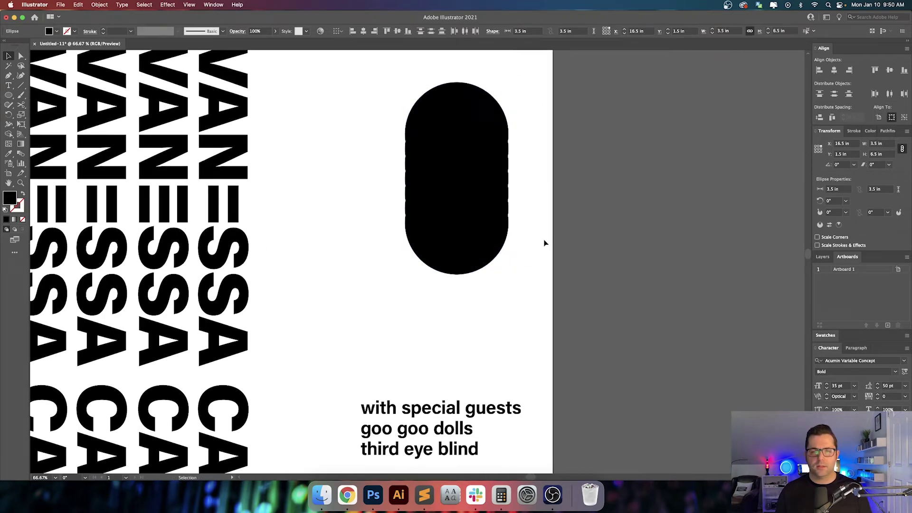
- Set the opacity of the second circle from the top of the stack to 75%
left_click(469, 98)
left_click_drag(470, 97, 470, 104)
left_click(264, 31)
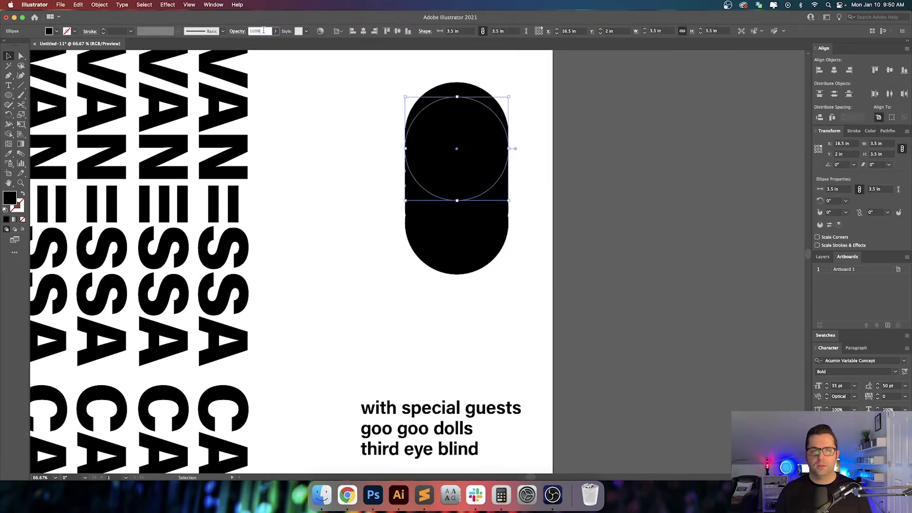
type("75")
key("Return")
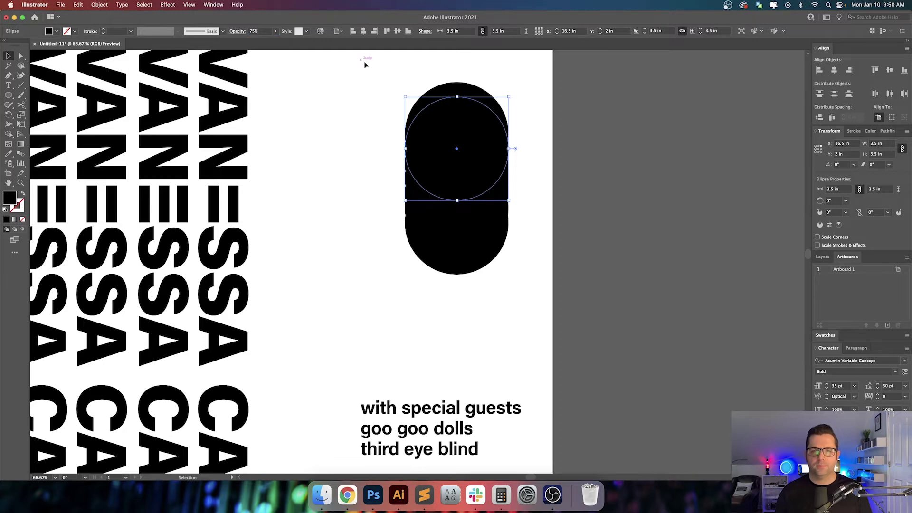
- Set the opacity of the third circle from the top of the stack to 50%
left_click_drag(469, 100, 469, 116)
left_click(264, 31)
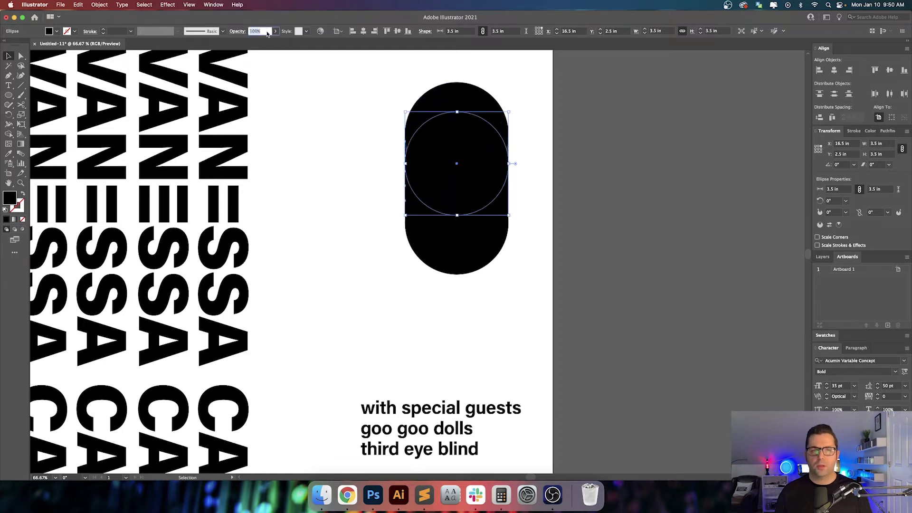
type("50")
key("Return")
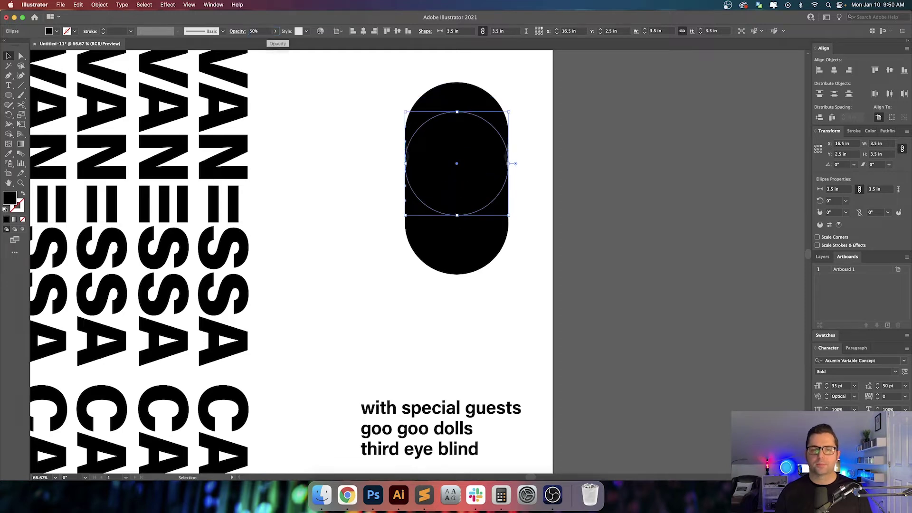
- Delete the four fully opaque circles below the 50% one, keeping only the top three circles
left_click(477, 265)
key("Delete")
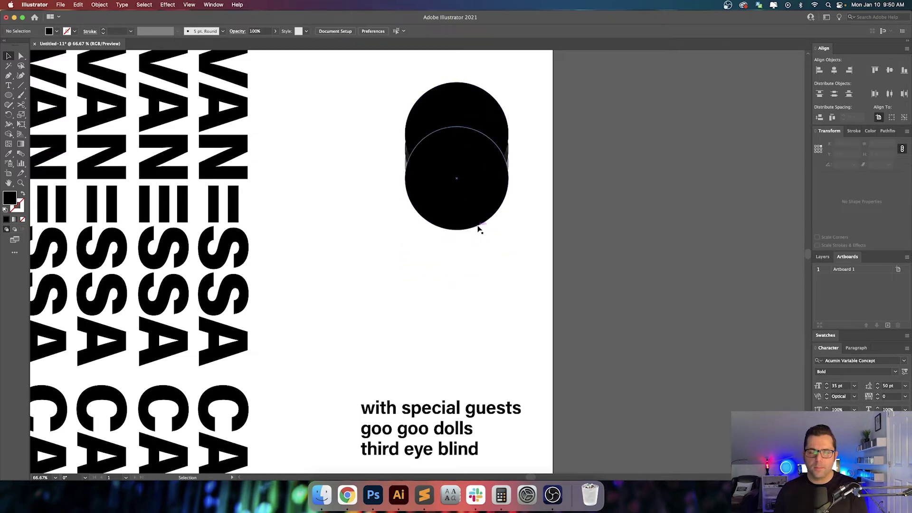
left_click_drag(478, 228, 483, 182)
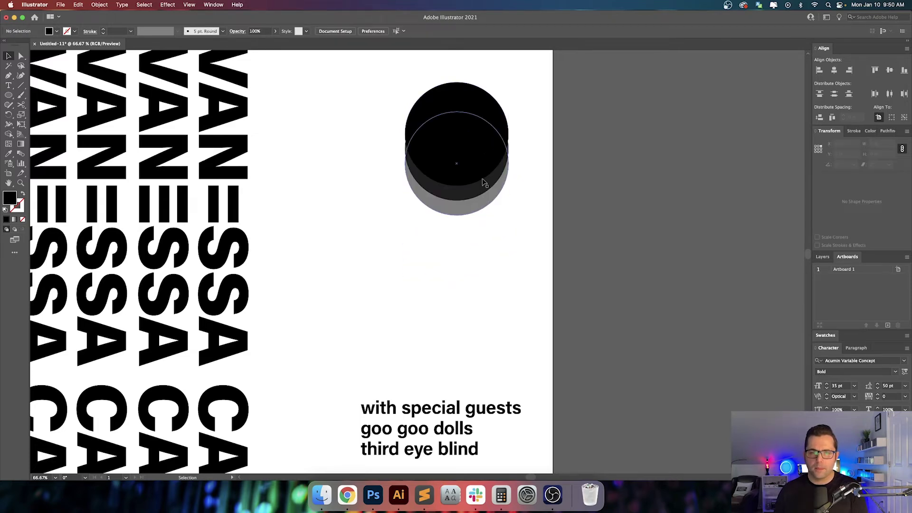
left_click(477, 91)
left_click(475, 194)
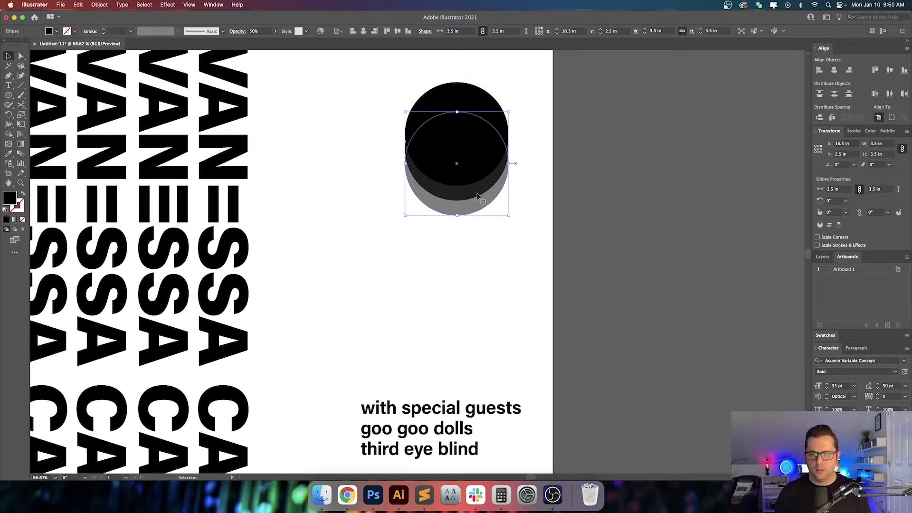
left_click_drag(541, 113, 391, 214)
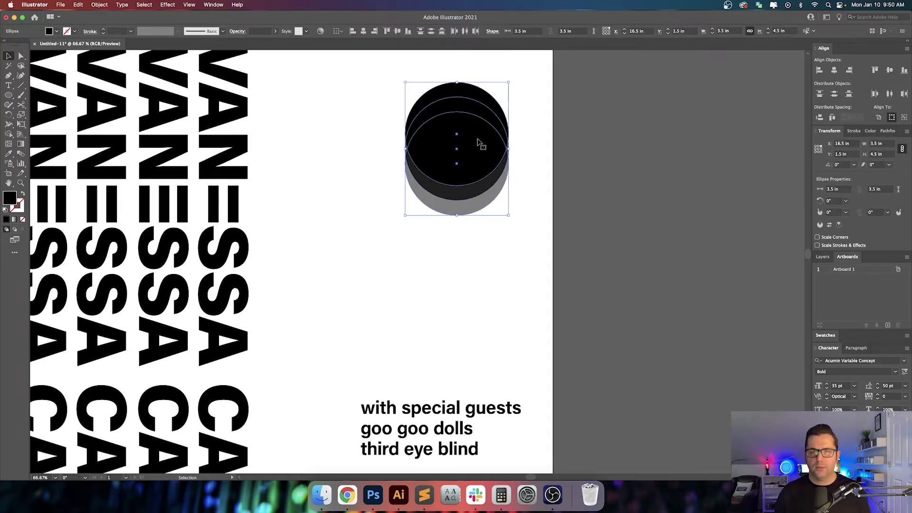
- Copy the 50% circle 0.5 in downward and set the copy's opacity to 25%
left_click_drag(468, 200, 468, 215)
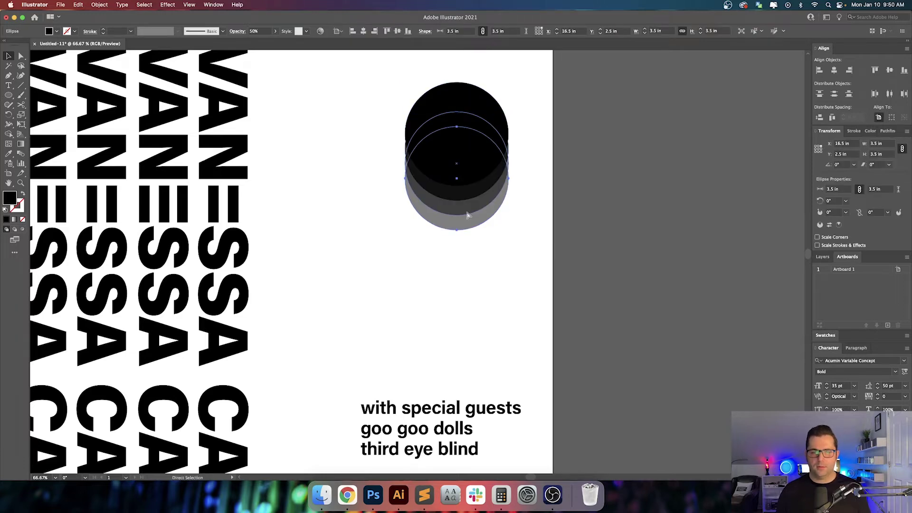
left_click(262, 32)
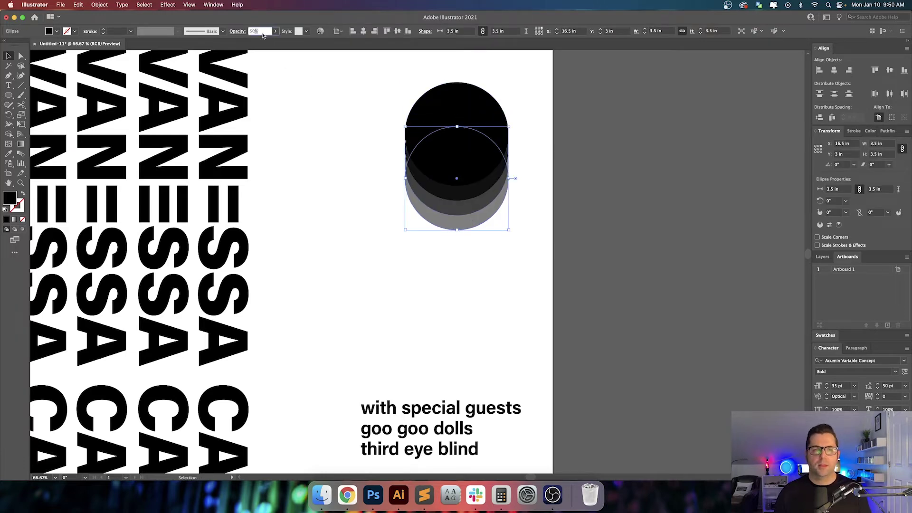
type("25")
key("Return")
- Repeat the copy 0.5 in further down and set the new lowest circle's opacity to 15%
key("super+d")
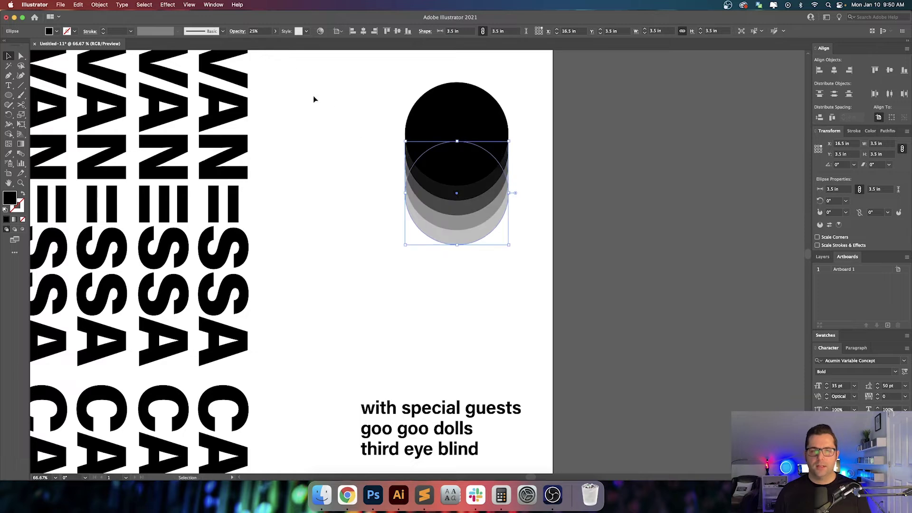
left_click(266, 31)
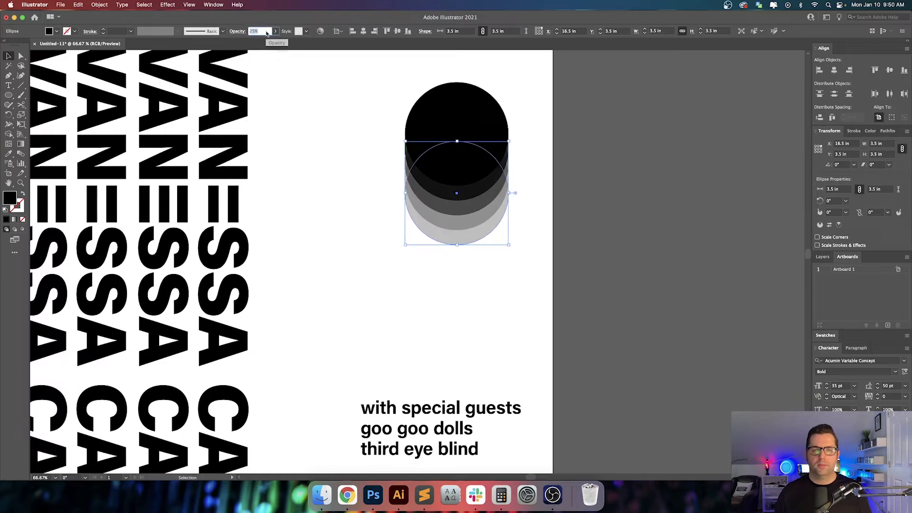
type("15")
key("Return")
left_click(309, 147)
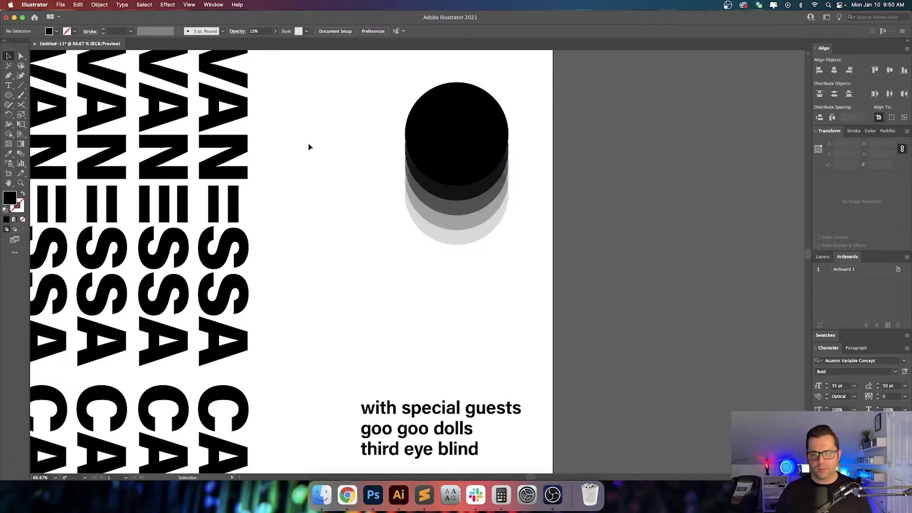
- Try swapping fill and stroke on the five faded circles to outline them, and undo the swap
mouse_move(536, 91)
left_mouse_down()
mouse_move(482, 188)
mouse_move(454, 201)
left_mouse_up()
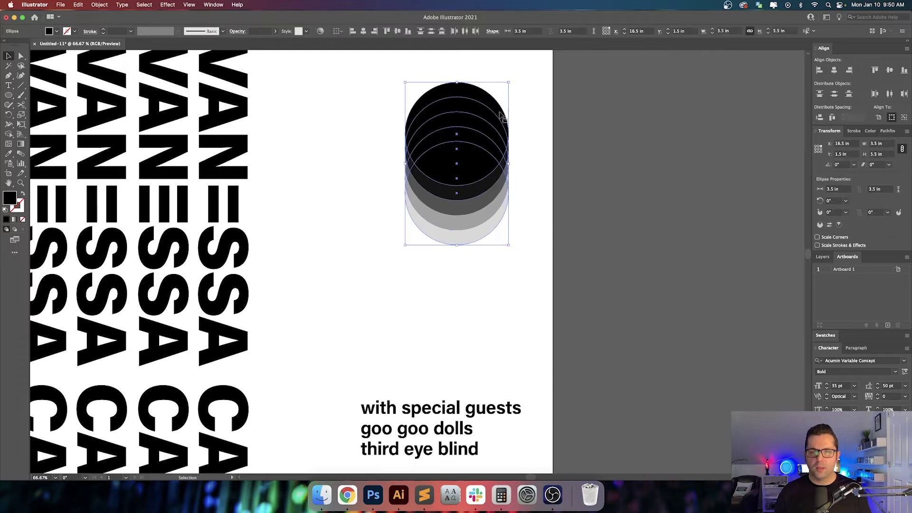
key("shift+x")
left_click(527, 89)
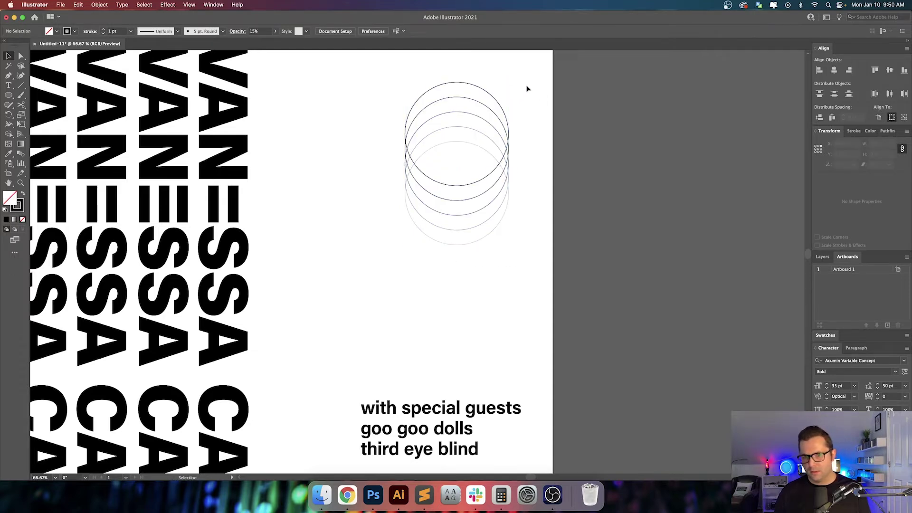
key("cmd+z")
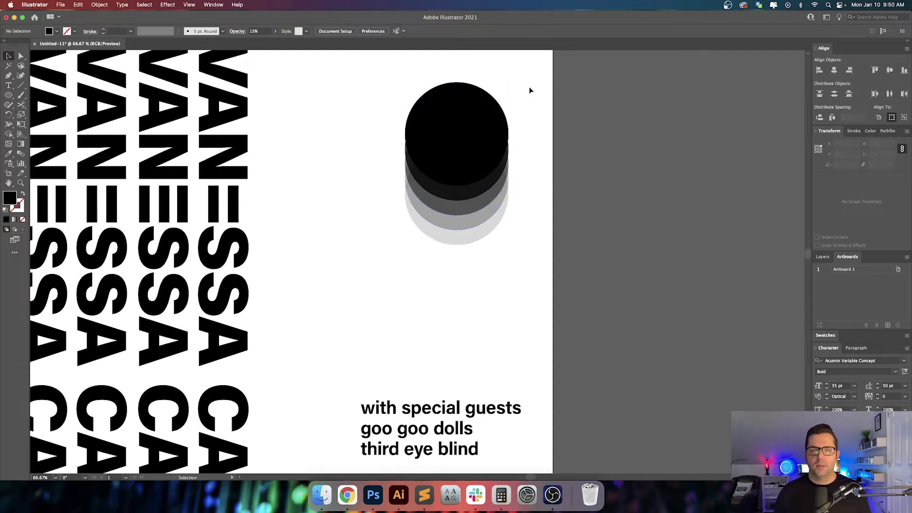
- Rotate the stack of five faded circles 180° so the solid one sits lowest, checking against the guides before hiding them
left_click_drag(530, 82, 469, 165)
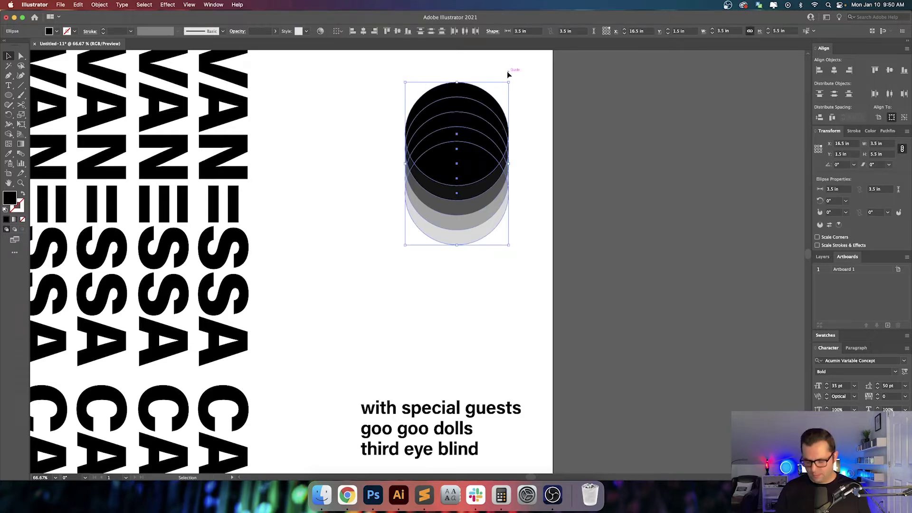
key("cmd+semicolon")
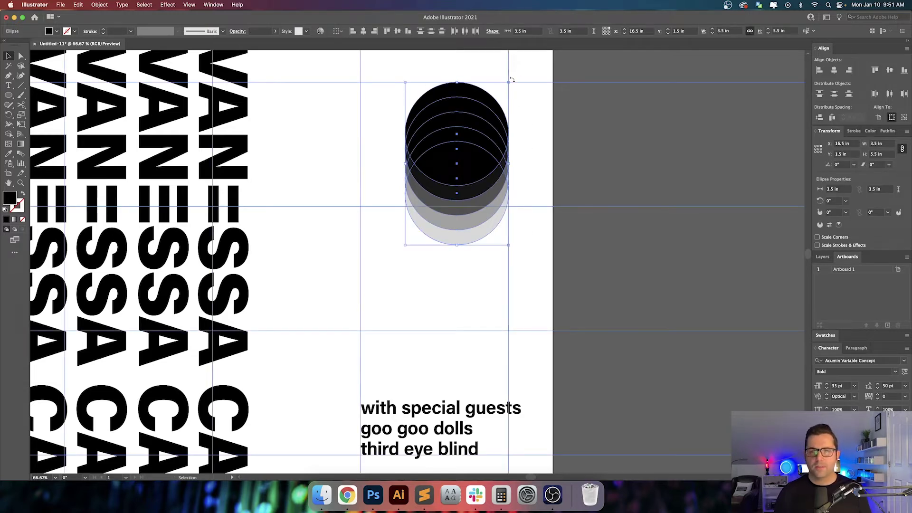
left_click_drag(512, 80, 456, 262)
left_click(591, 266)
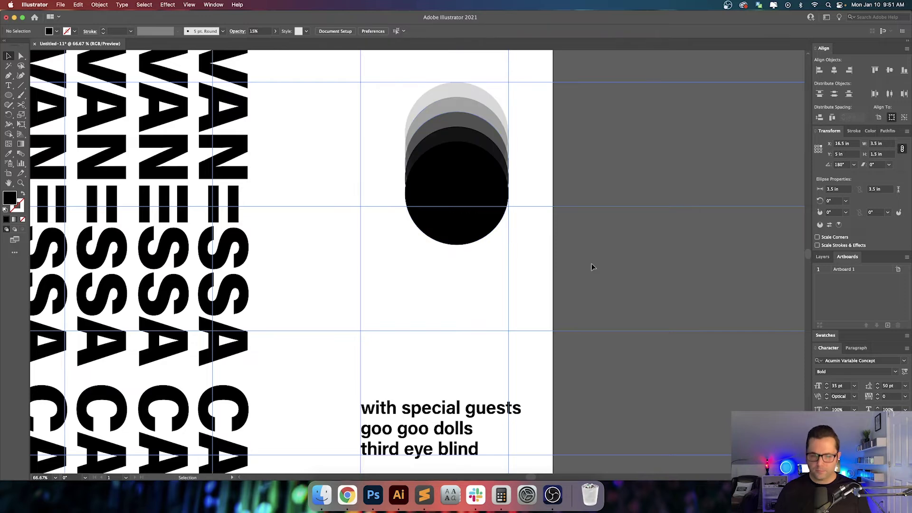
key("super+semicolon")
key("super+0")
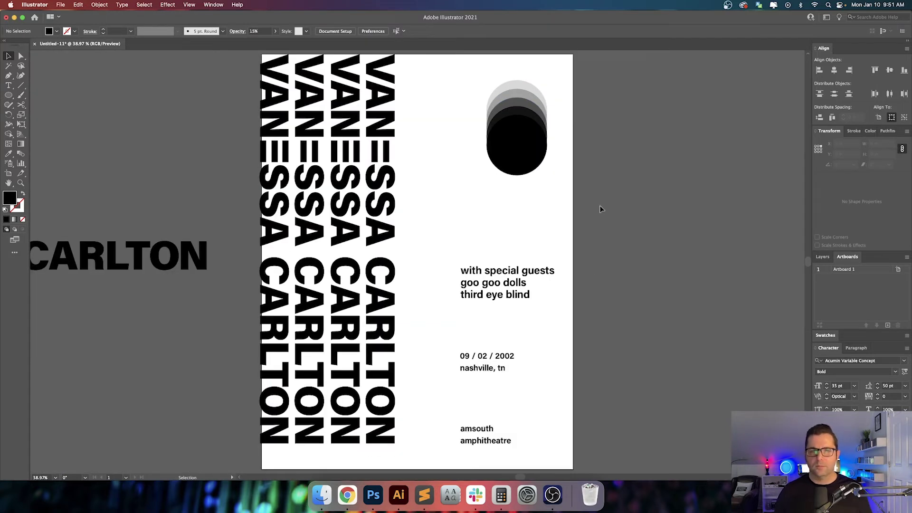
- Distribute the five circles vertically with 1 in spacing, using the lightest top circle as the key object
left_click(516, 91)
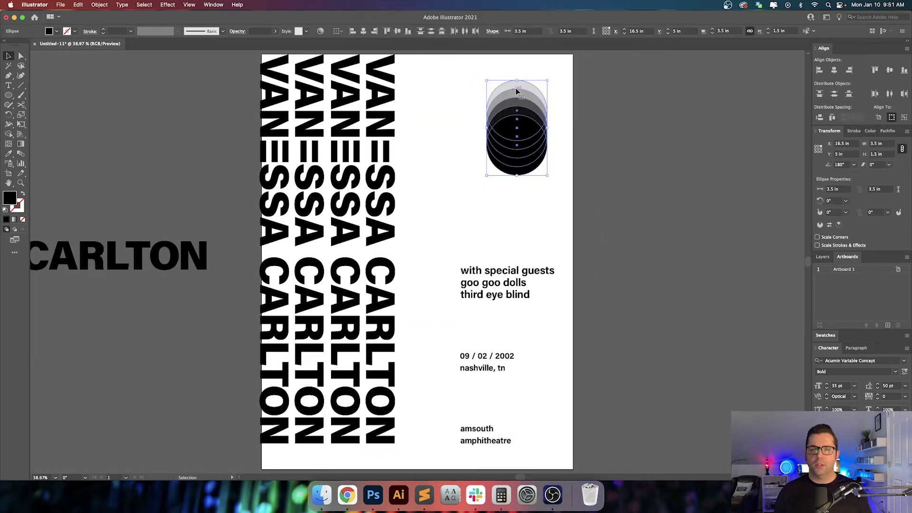
left_click(516, 91)
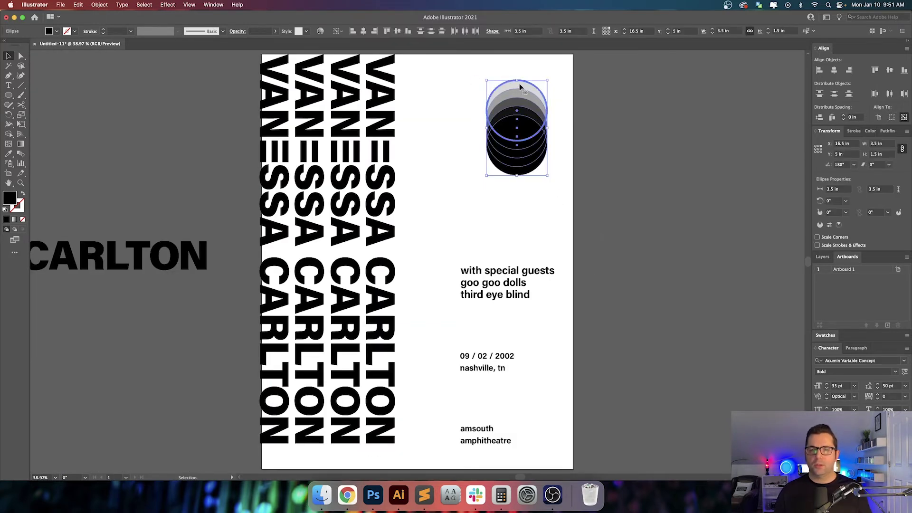
double_click(858, 118)
type("1")
key("Return")
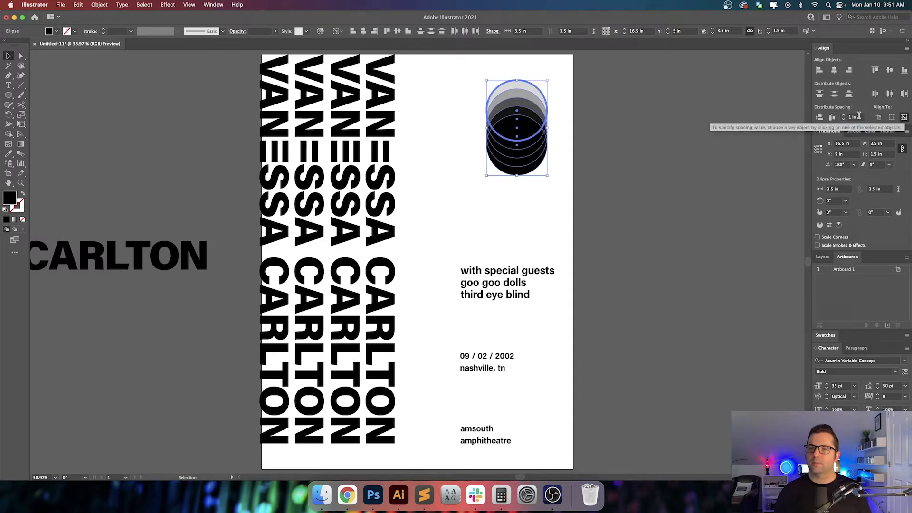
left_click(820, 118)
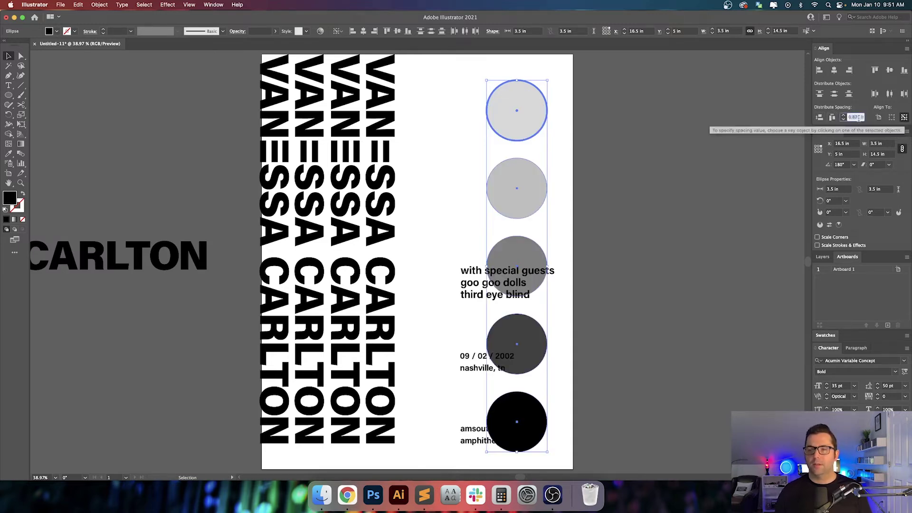
- Reduce the vertical spacing between the five distributed circles to 0.5 in
key("Return")
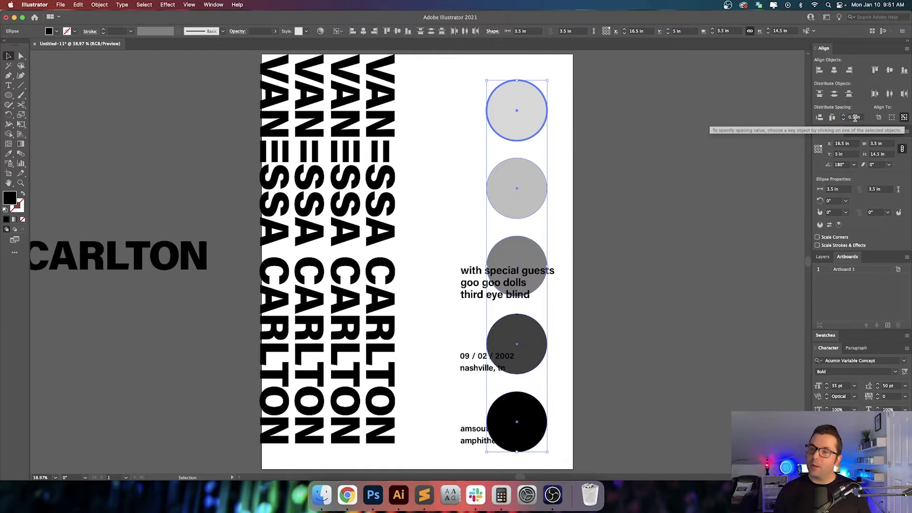
left_click(820, 118)
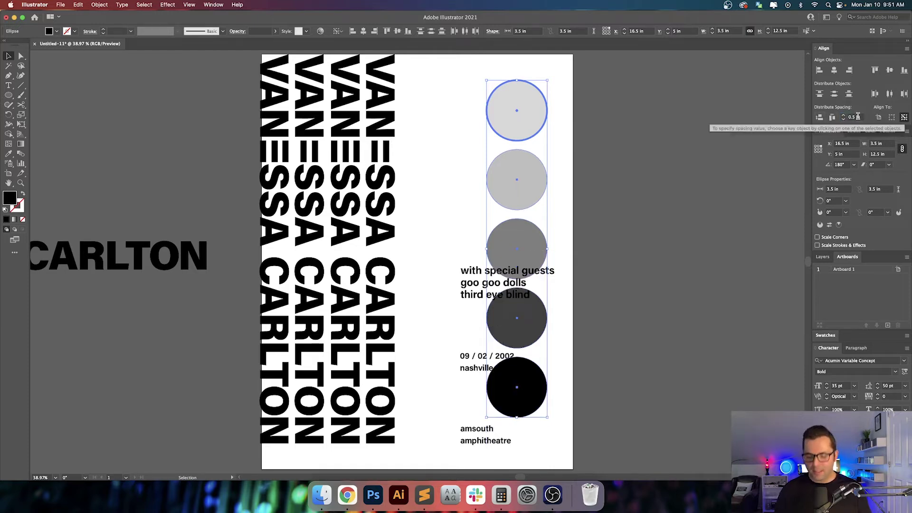
- Show the guides and move the solid black circle straight down until it rests on the lowest horizontal guide
key("super+semicolon")
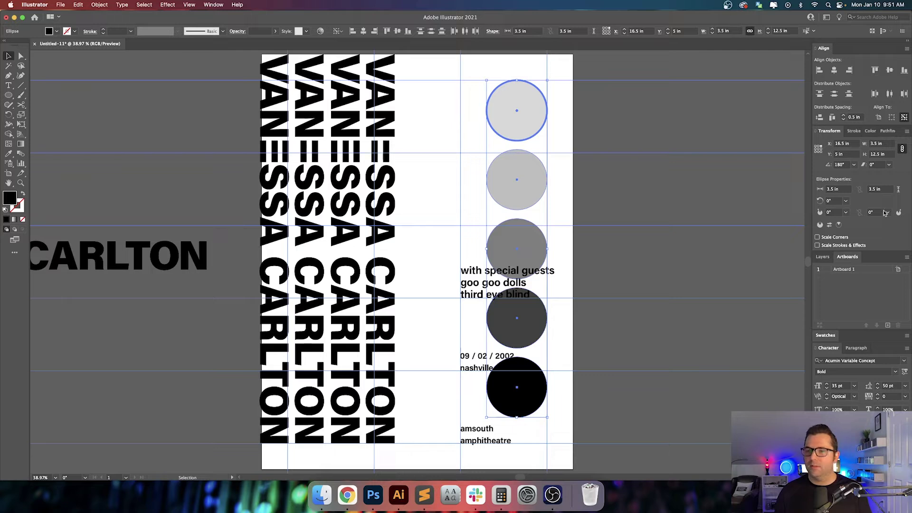
left_click(572, 377)
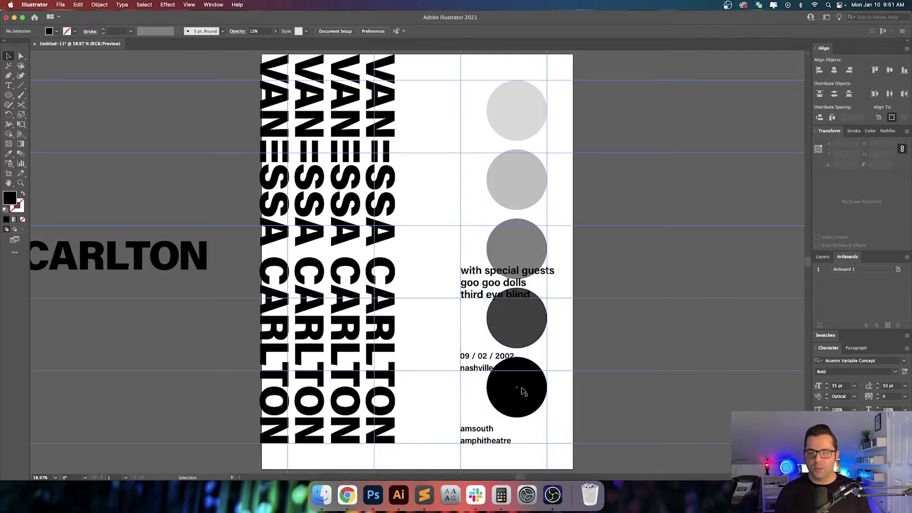
left_click_drag(523, 387, 523, 416)
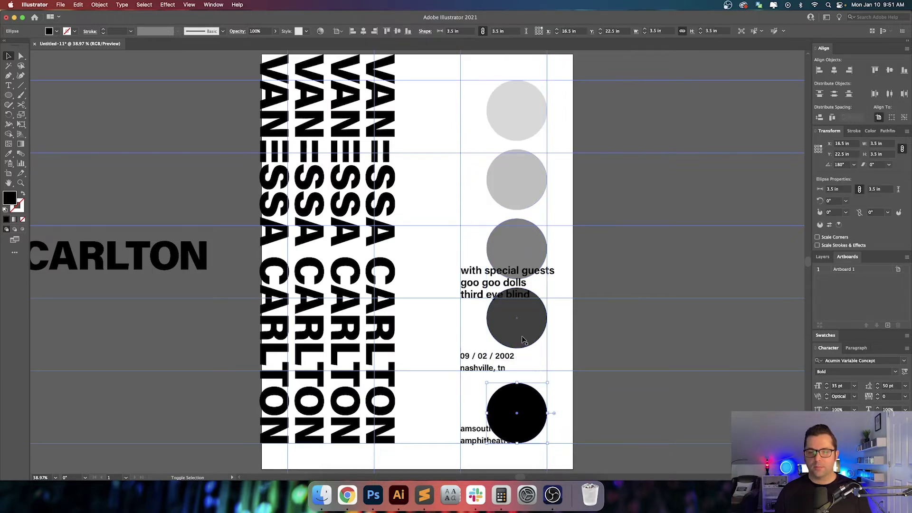
left_click(522, 334, "shift")
left_click(523, 247, "shift")
left_click(522, 187, "shift")
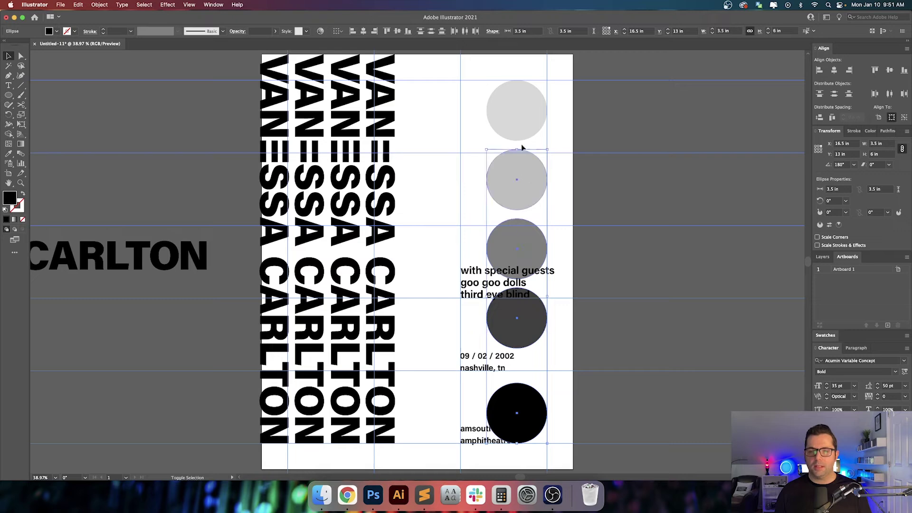
left_click(634, 121)
- Rotate all five circles together by 180° so the solid black one is at the head of the column
left_click(522, 113)
left_click(524, 207, "shift")
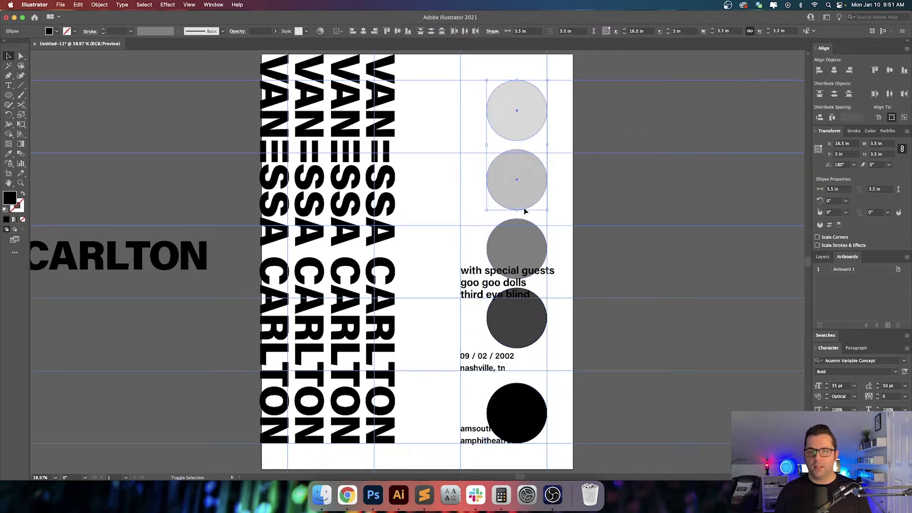
left_click(524, 233, "shift")
left_click(525, 338, "shift")
left_click(522, 412, "shift")
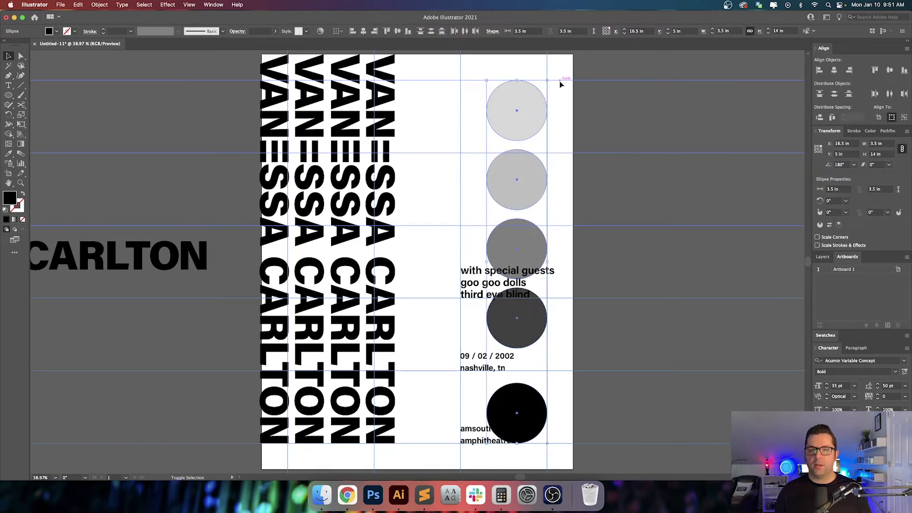
left_click_drag(550, 76, 502, 369)
left_click(618, 273)
- Distribute the vertical spacing of the five circles evenly between the first and last one, and hide the guides
left_click(533, 117)
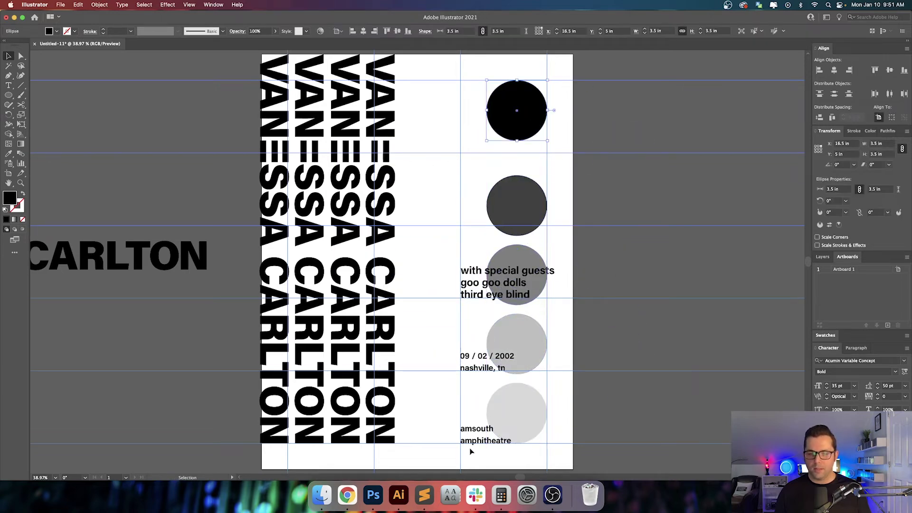
left_click(505, 416)
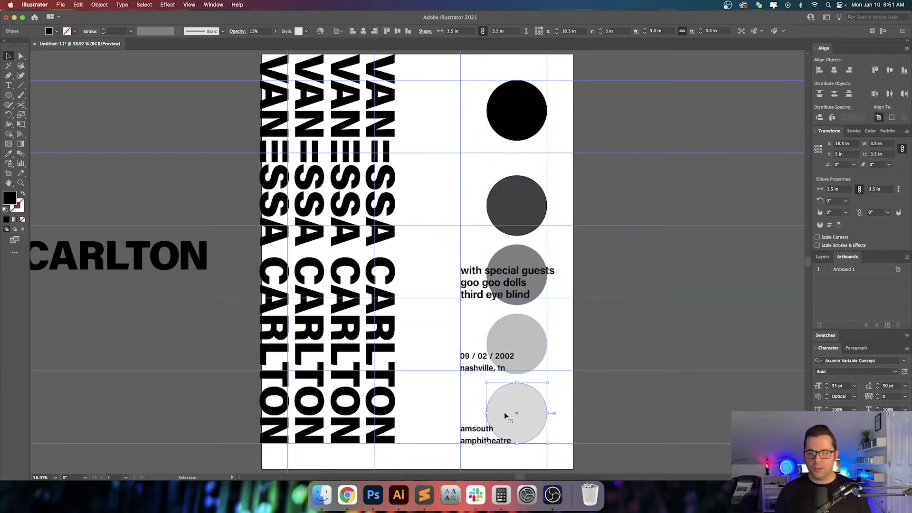
left_click(820, 152)
left_click(527, 116)
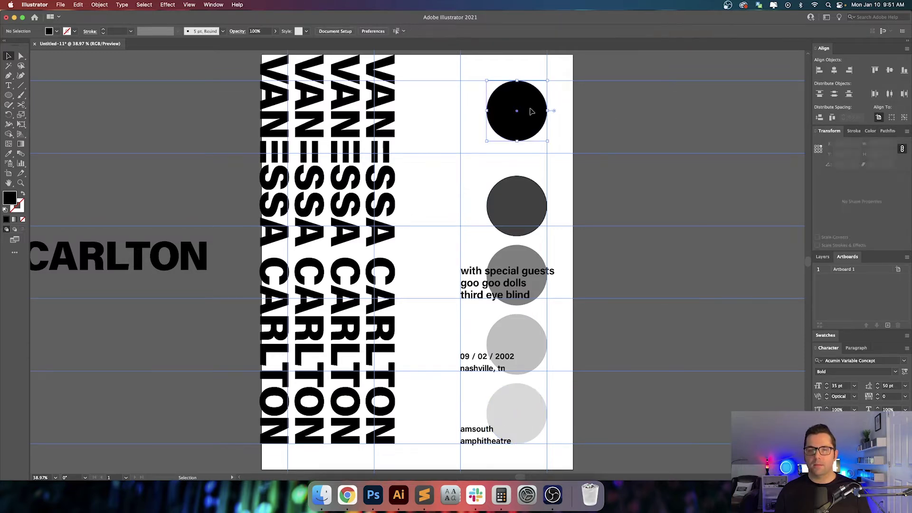
left_click(527, 205, "shift")
left_click(535, 265, "shift")
left_click(531, 345, "shift")
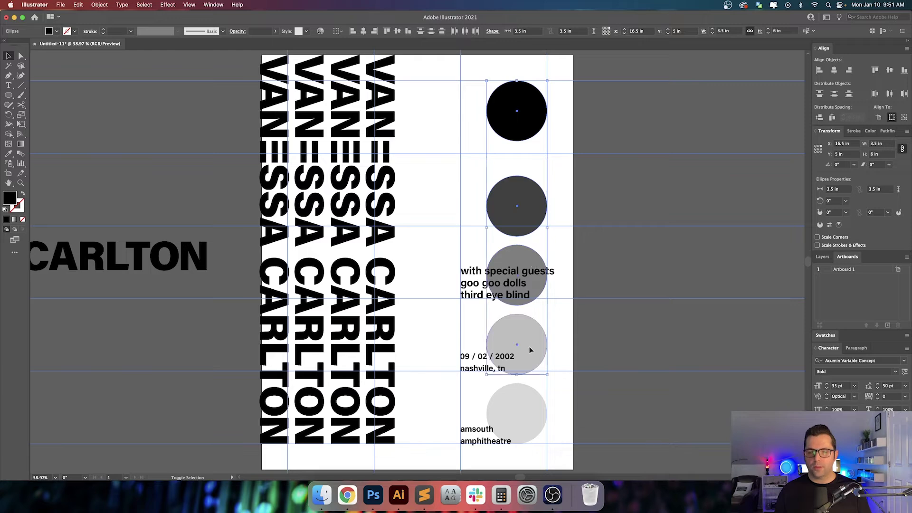
left_click(529, 409, "shift")
left_click(820, 119)
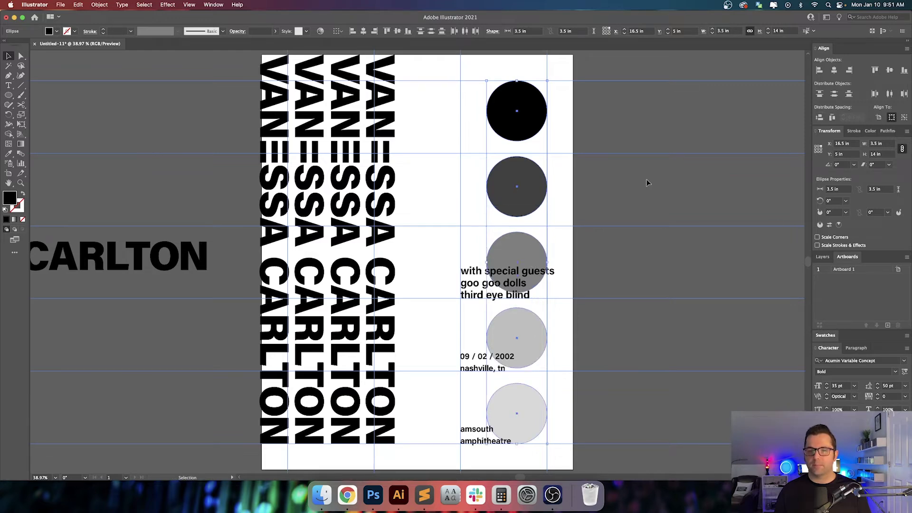
left_click(646, 179)
key("super+semicolon")
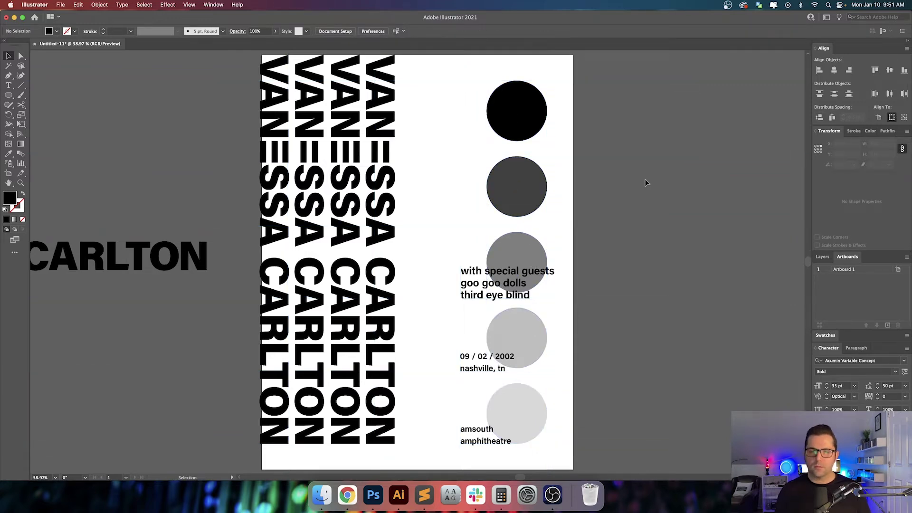
- Set the middle circle's opacity to 30% and the lowest circle's opacity to 10%
left_click(530, 248)
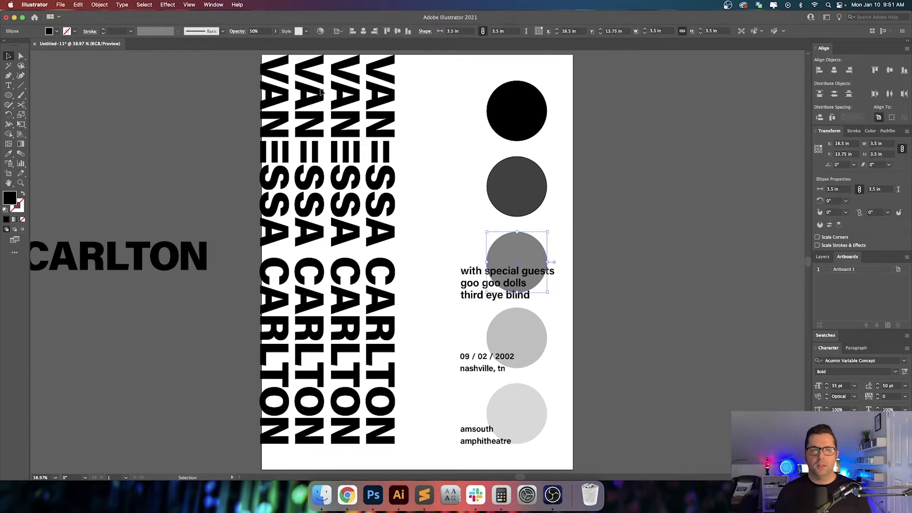
left_click(264, 31)
key("shift+Down")
key("shift+Down")
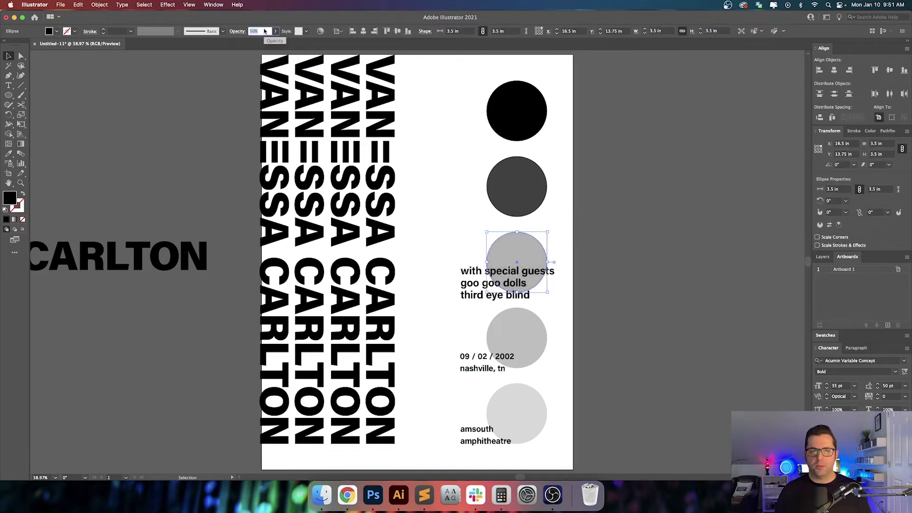
left_click(532, 319)
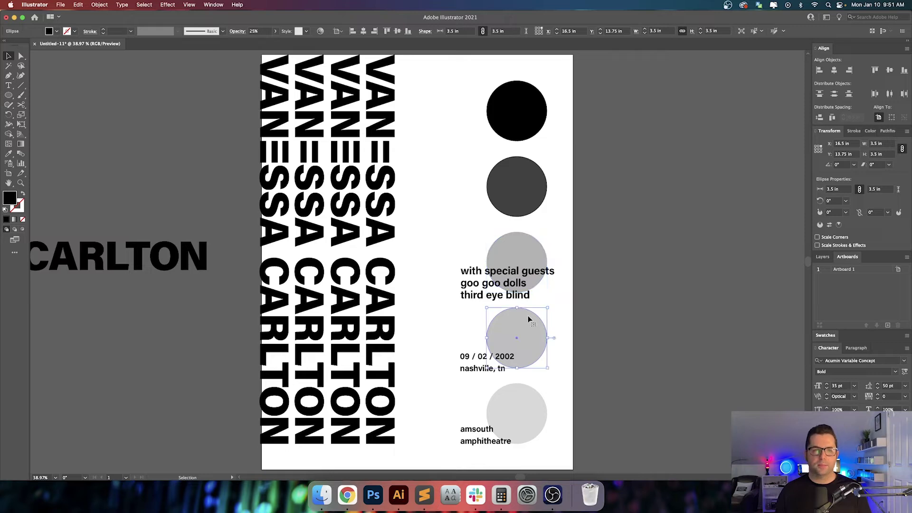
left_click(537, 422)
left_click(255, 32)
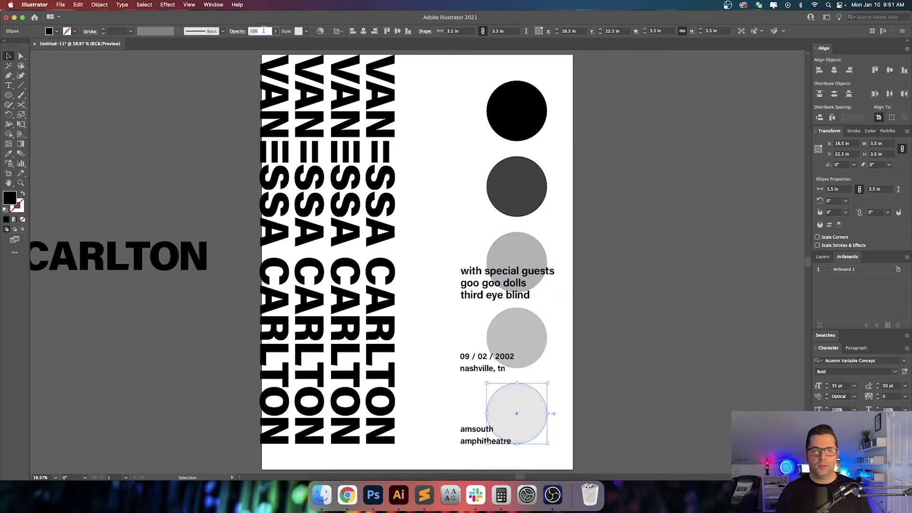
key("shift+Down")
- Set the fourth circle's opacity to 20% and the second circle's opacity to 40%, counting from the uppermost
left_click(541, 332)
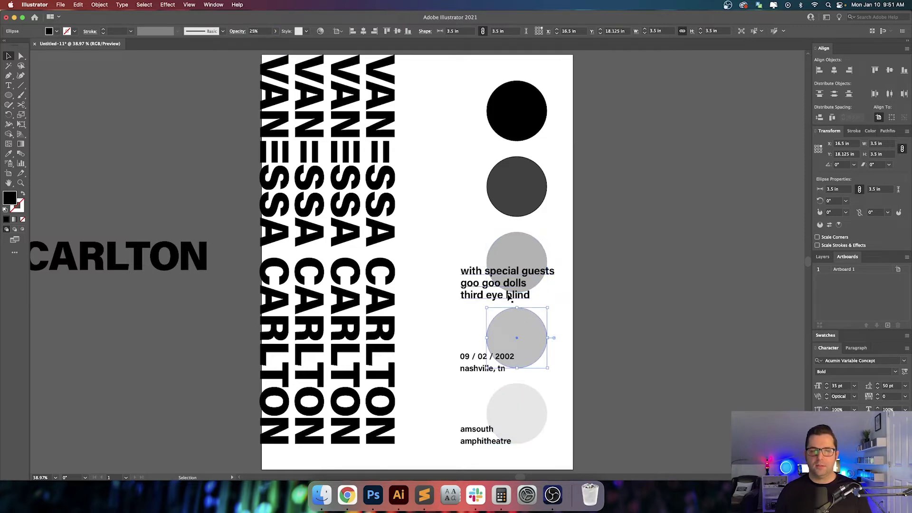
left_click(263, 33)
key("shift+Down")
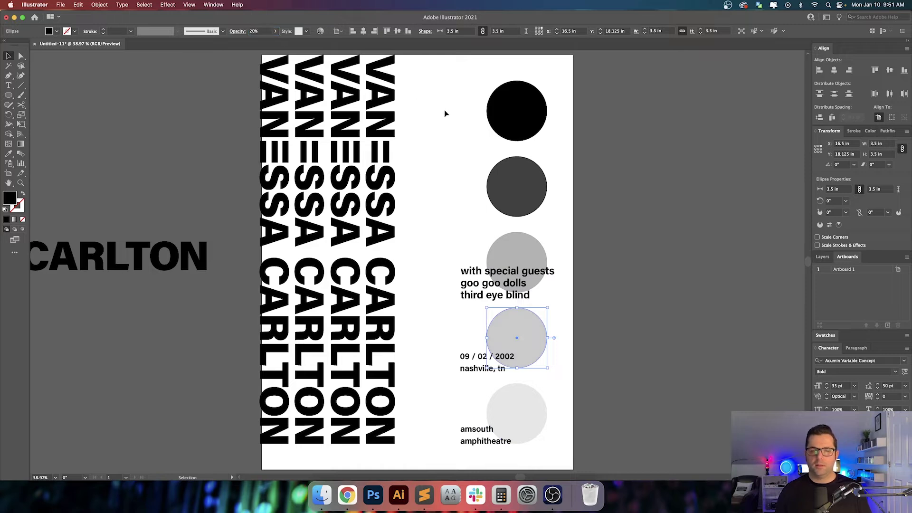
left_click(512, 236)
left_click(532, 182)
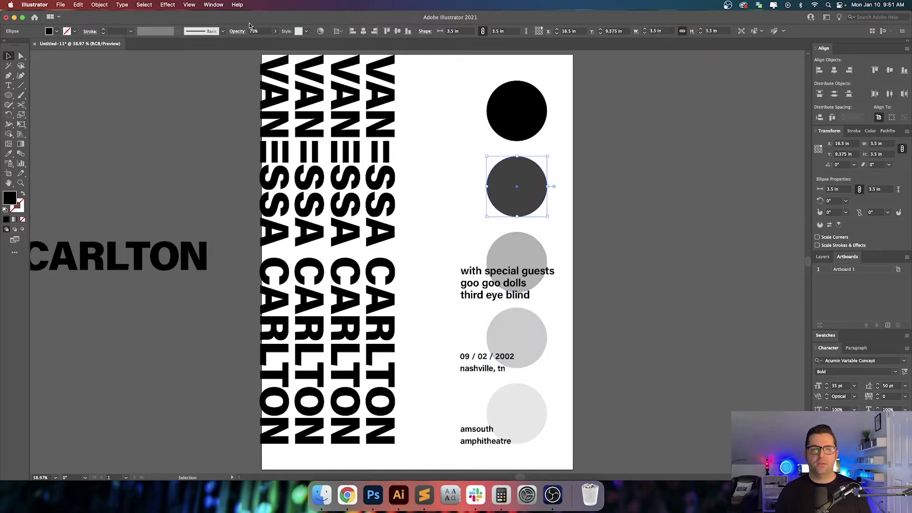
left_click(267, 28)
type("40")
key("Return")
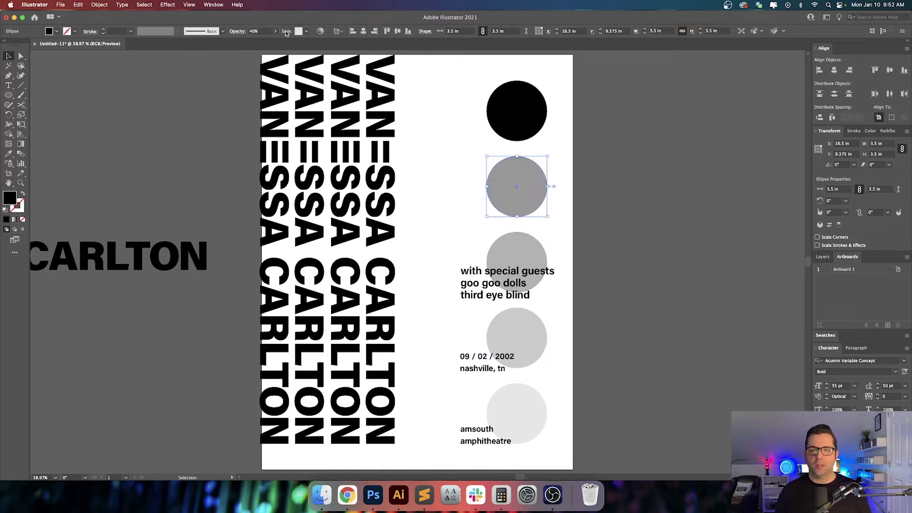
- Set the uppermost circle's opacity to 50%
left_click(513, 97)
left_click(262, 31)
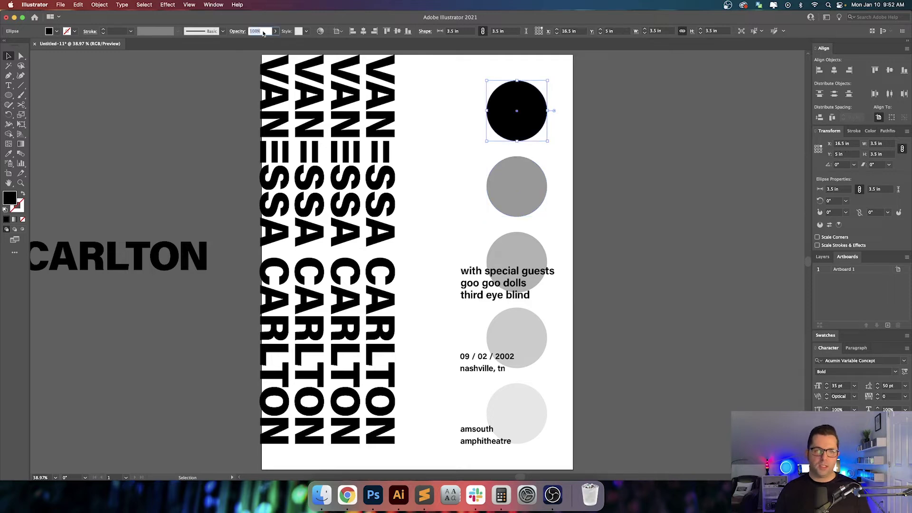
type("50")
key("Return")
left_click(595, 166)
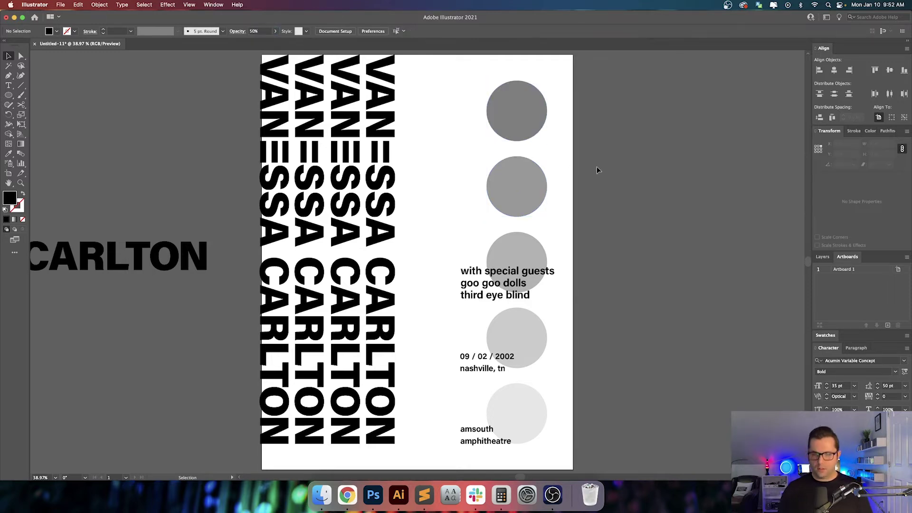
- Raise the uppermost circle's opacity in 10% increments, comparing neighbouring values, and settle on 80%
left_click(543, 113)
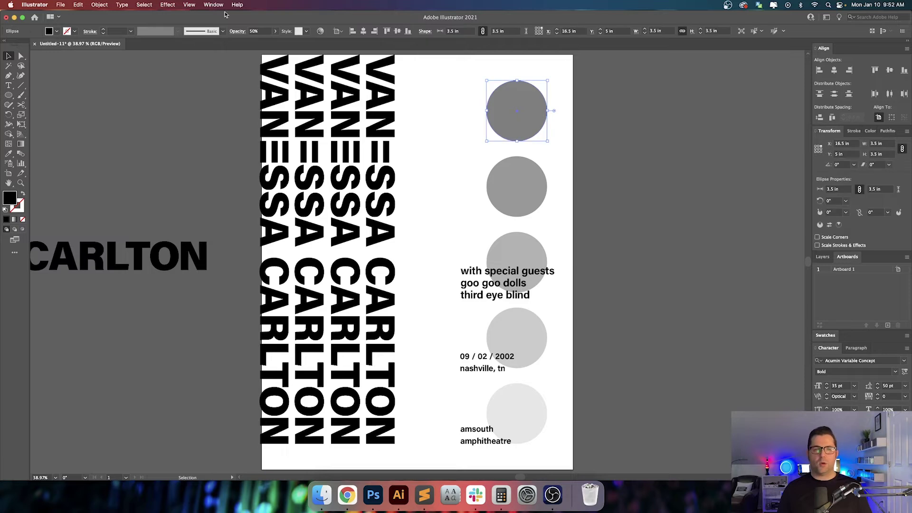
key("shift+Up")
key("shift+Up")
key("shift+Up")
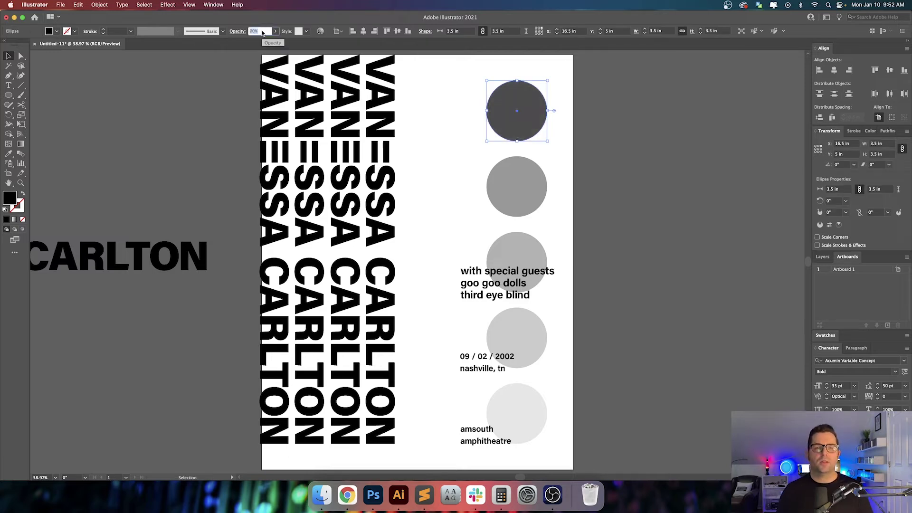
key("shift+Down")
key("shift+Up")
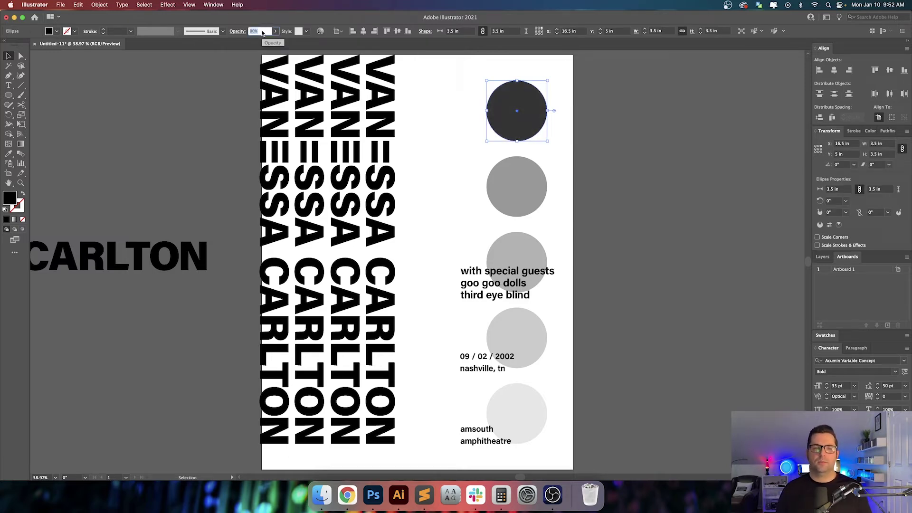
key("Return")
- Set the opacity of the second circle from the top of the column to 50%
left_click(518, 246)
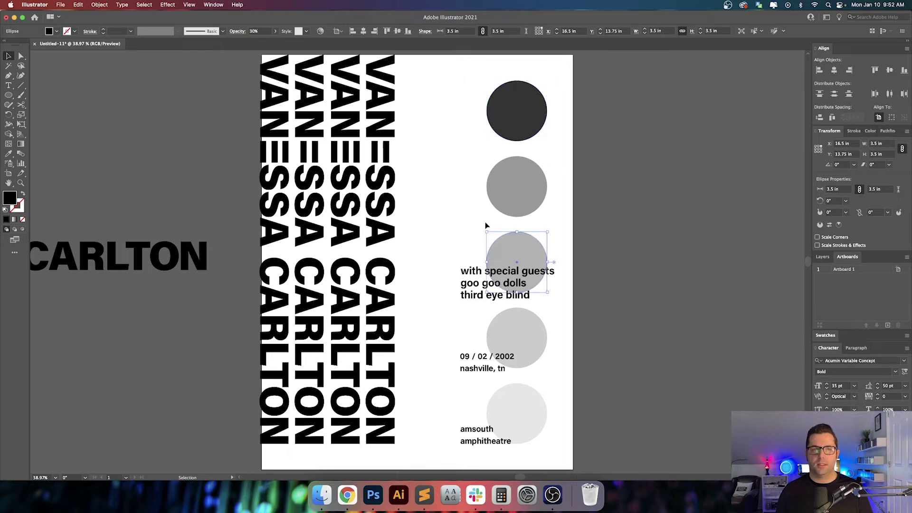
left_click(530, 186)
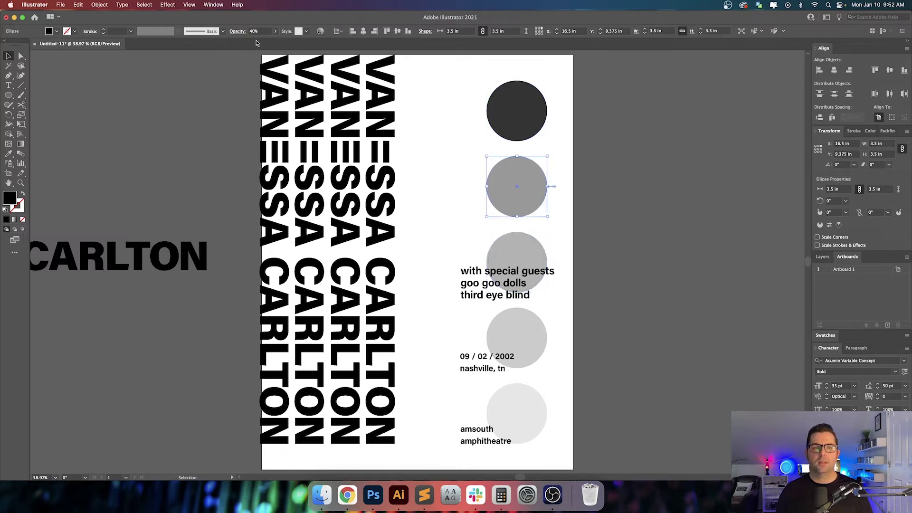
left_click(257, 31)
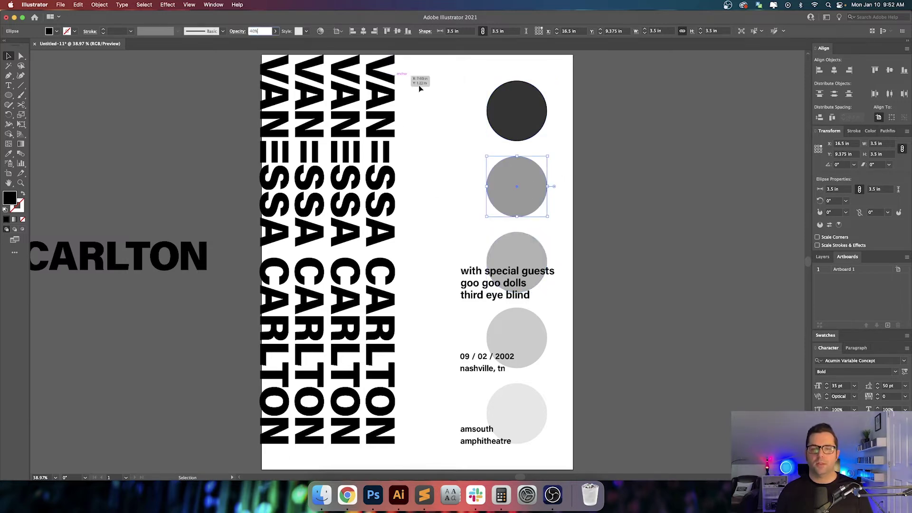
left_click(503, 110)
left_click(497, 173)
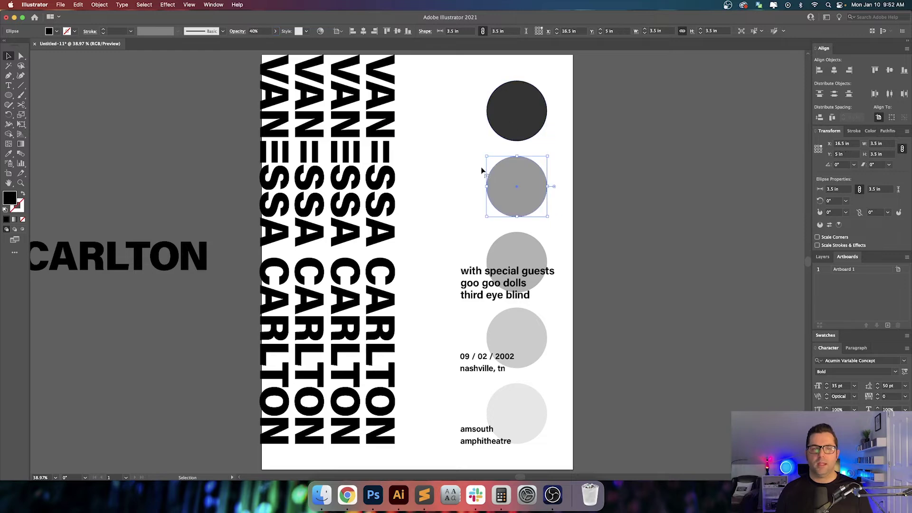
left_click(265, 31)
type("60")
key("Return")
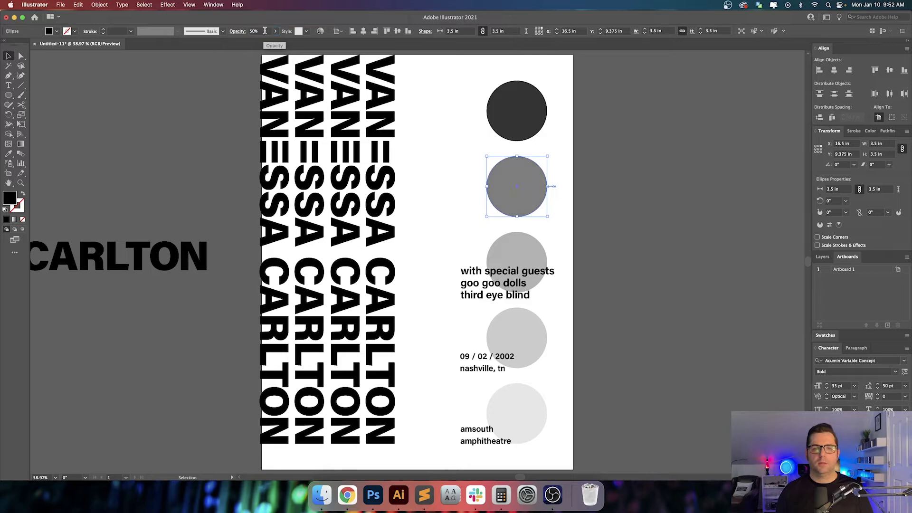
- Compare the opacities of the three upper circles and set the uppermost circle's opacity to 70%
left_click(520, 243)
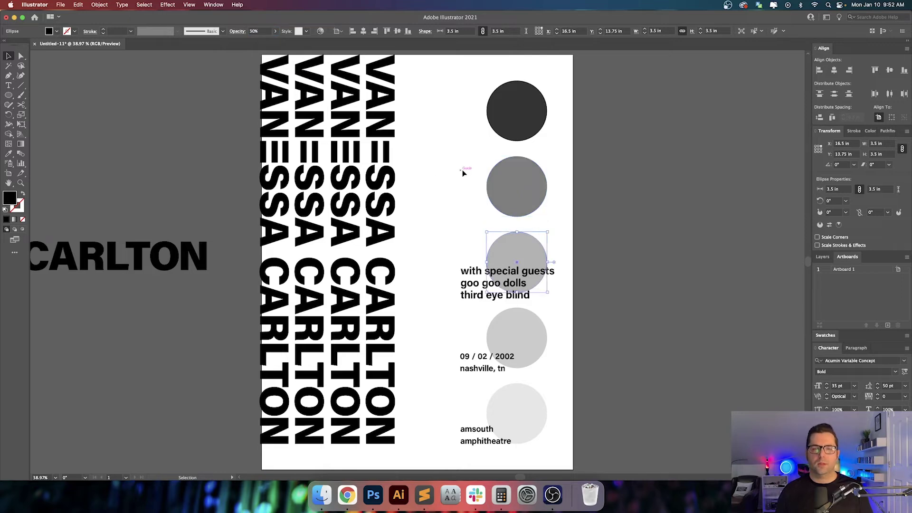
left_click(510, 184)
left_click(528, 108)
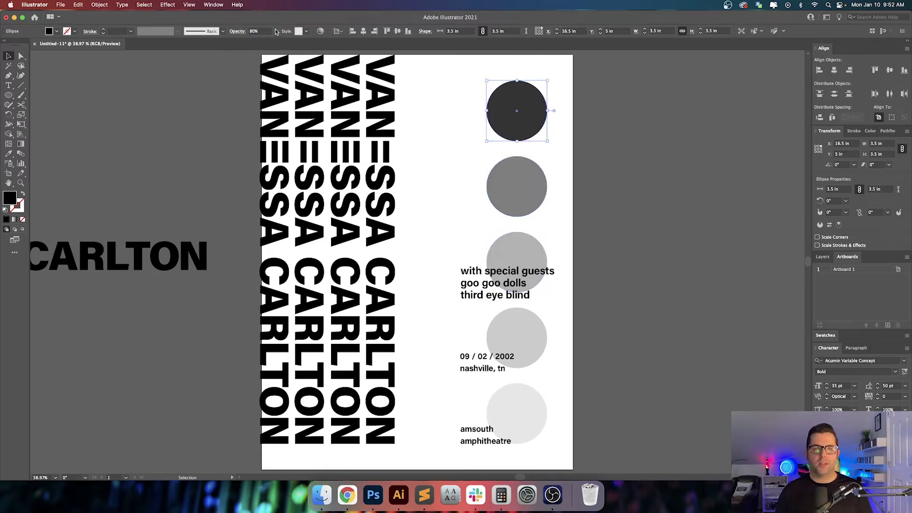
left_click(265, 31)
type("70")
key("Return")
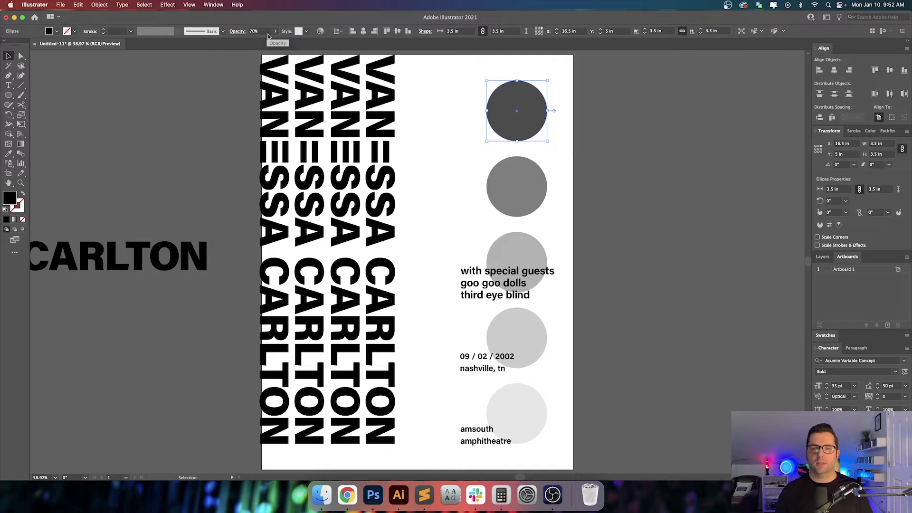
- Set the opacity of the fourth circle, behind the date and city text, to 10%
left_click(525, 251)
left_click(531, 323)
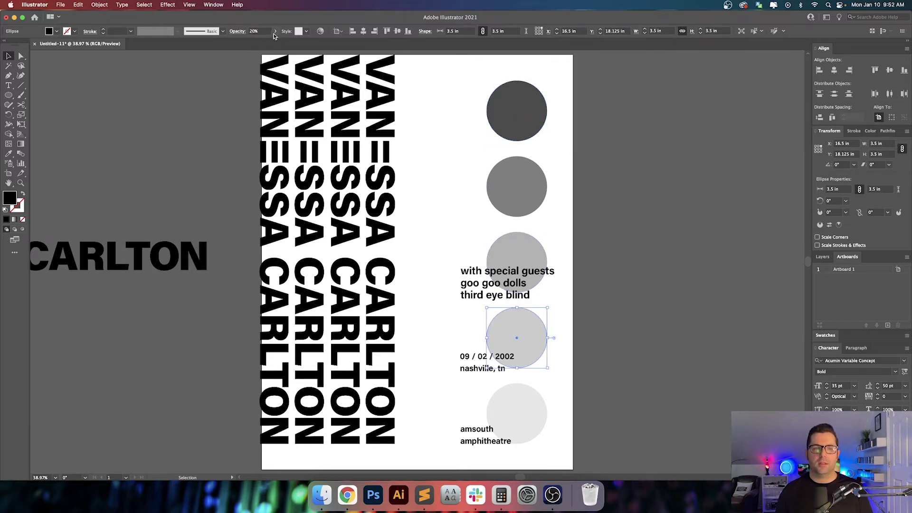
left_click(253, 31)
type("10")
key("Return")
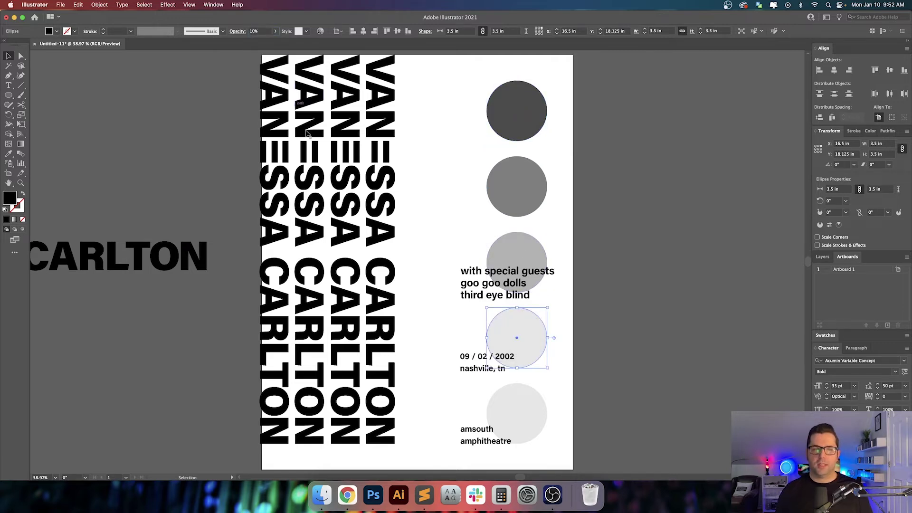
- Set the opacity of the lowest circle, behind the amphitheatre text, to 5%
left_click(519, 412)
left_click(256, 30)
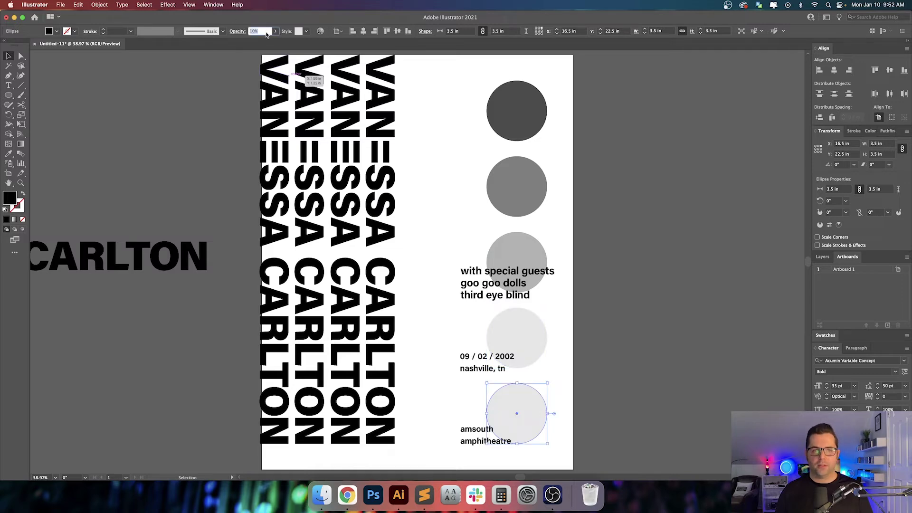
type("5")
key("Return")
left_click(669, 208)
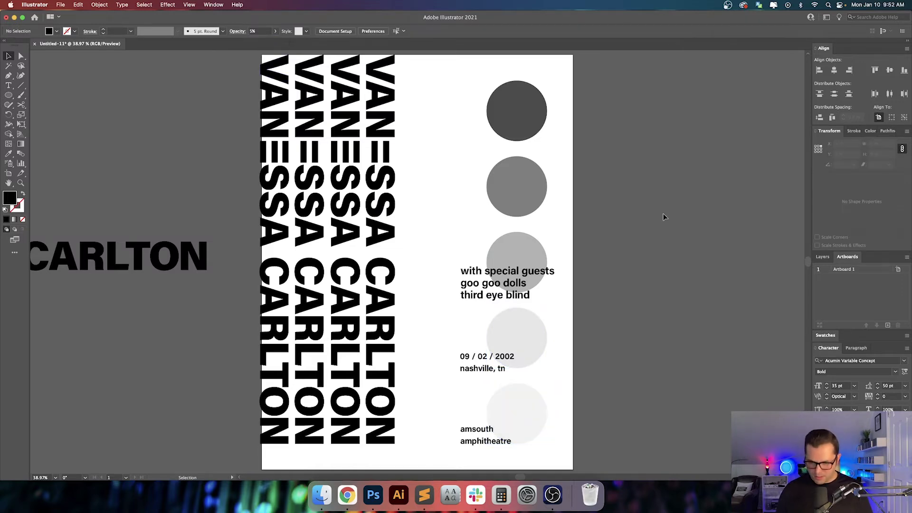
left_click_drag(674, 218, 672, 220)
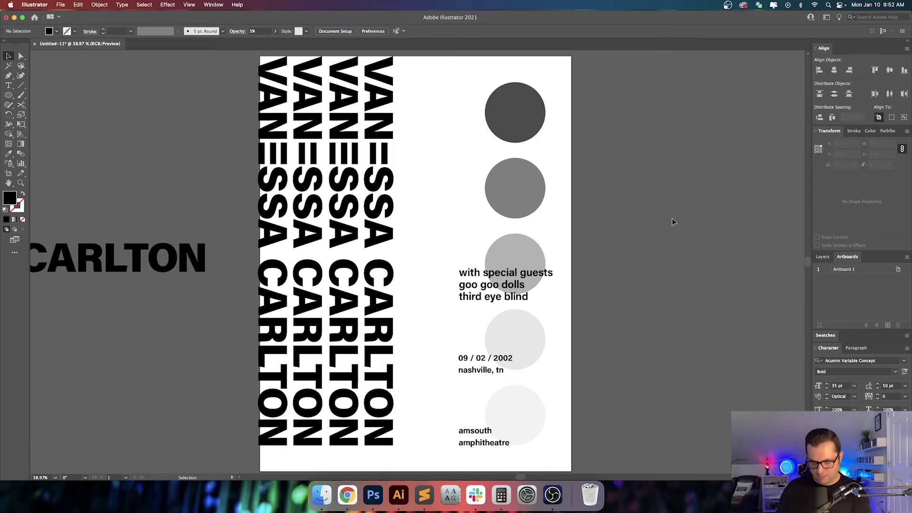
- Try the special guests text block higher, with its upper edge on the next horizontal guide, then hide the guides and undo the move
key("super+semicolon")
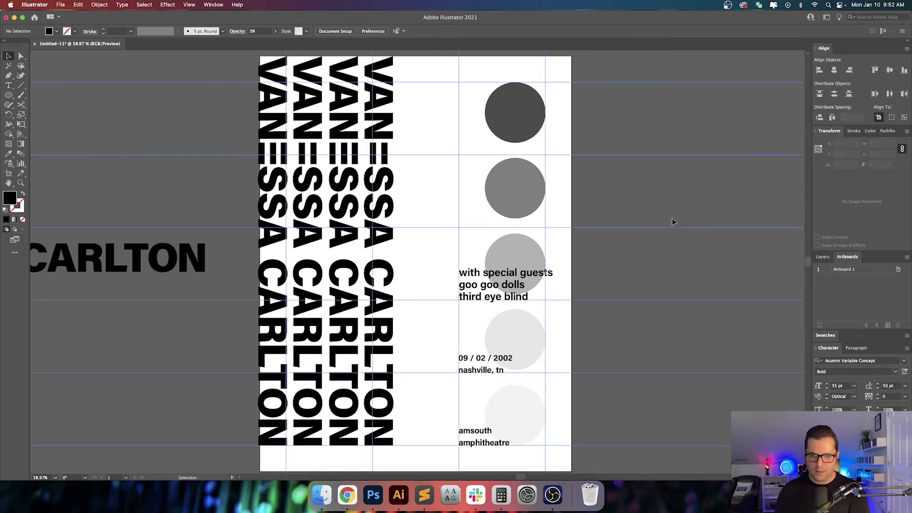
left_click(474, 291)
left_click_drag(474, 292, 476, 254)
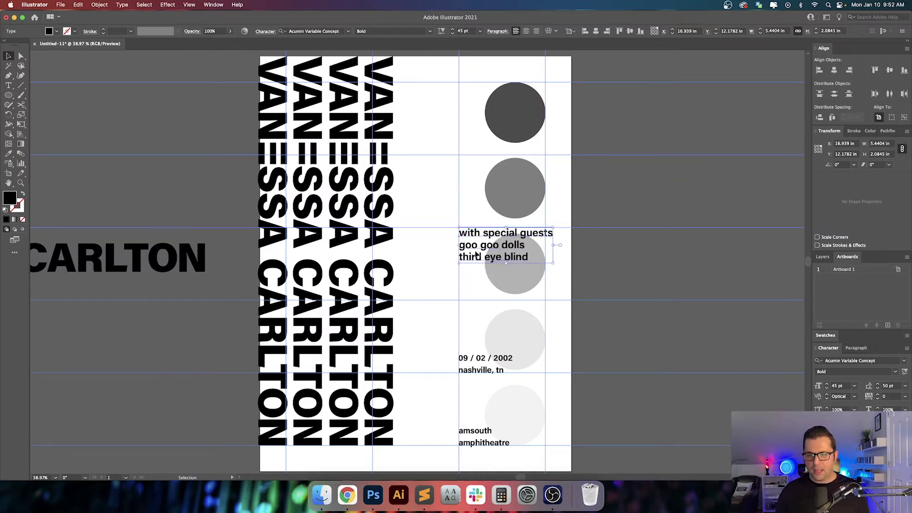
key("super+semicolon")
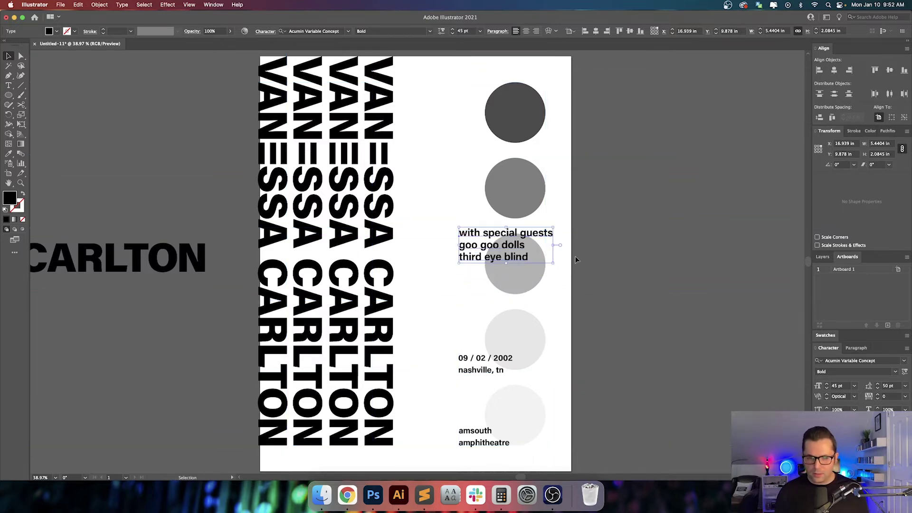
key("super+z")
left_click(660, 281)
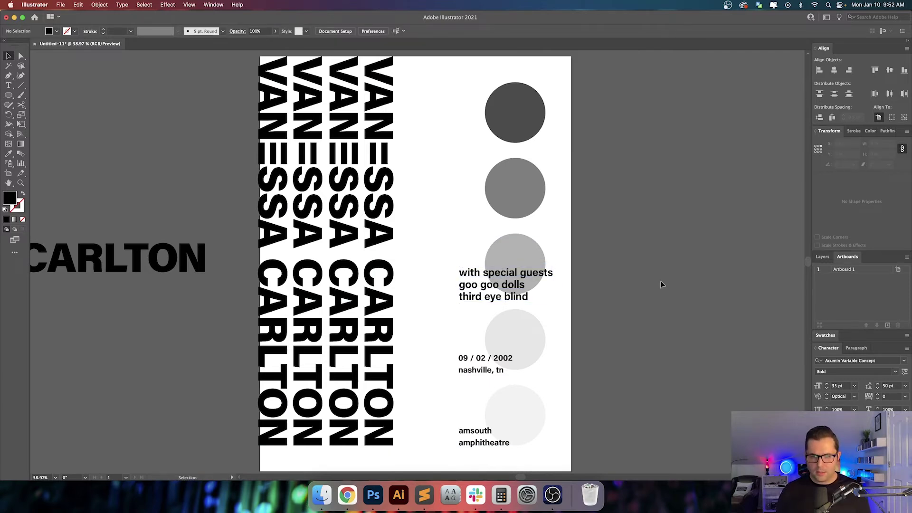
- Draw a small black rectangle about 0.57 in wide and 1.02 in high in the poster's lower-left corner
key("super+0")
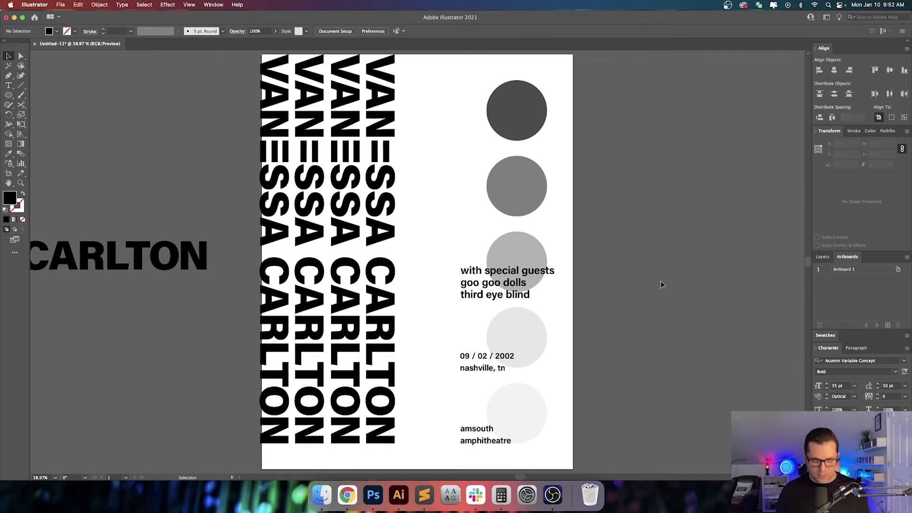
key("space")
mouse_move(662, 297)
left_mouse_down()
mouse_move(663, 288)
mouse_move(671, 300)
left_mouse_up()
left_click_drag(8, 94, 42, 95)
key("space")
left_click_drag(219, 314, 195, 266)
key("super+equal")
key("super+equal")
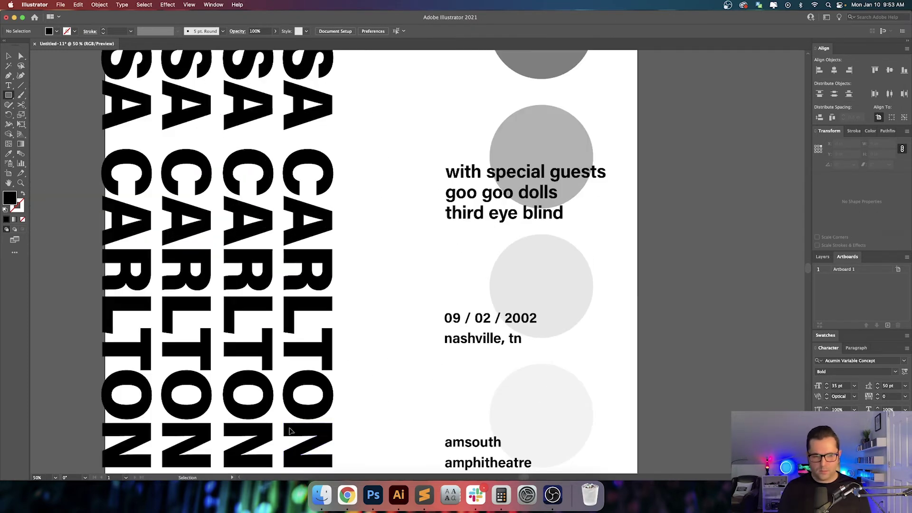
key("space")
left_click_drag(363, 424, 426, 250)
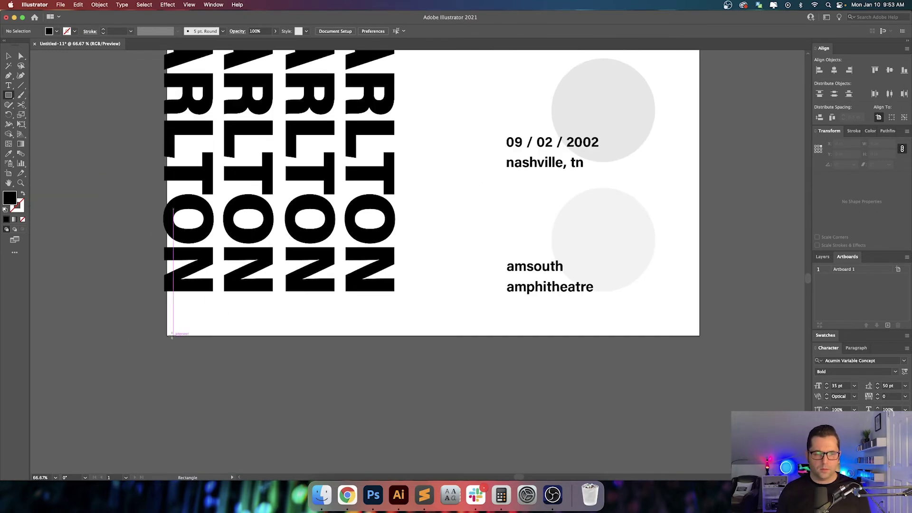
left_click_drag(167, 336, 184, 307)
key("v")
- Resize the corner rectangle to 0.375 in wide and 1 in high from its lower-left reference point, without constrained proportions
left_click(229, 328)
left_click(178, 326)
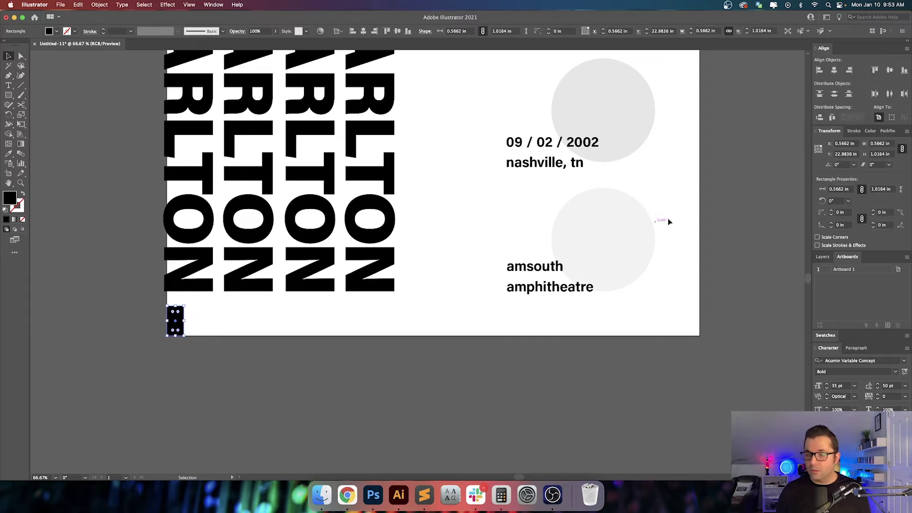
left_click(816, 152)
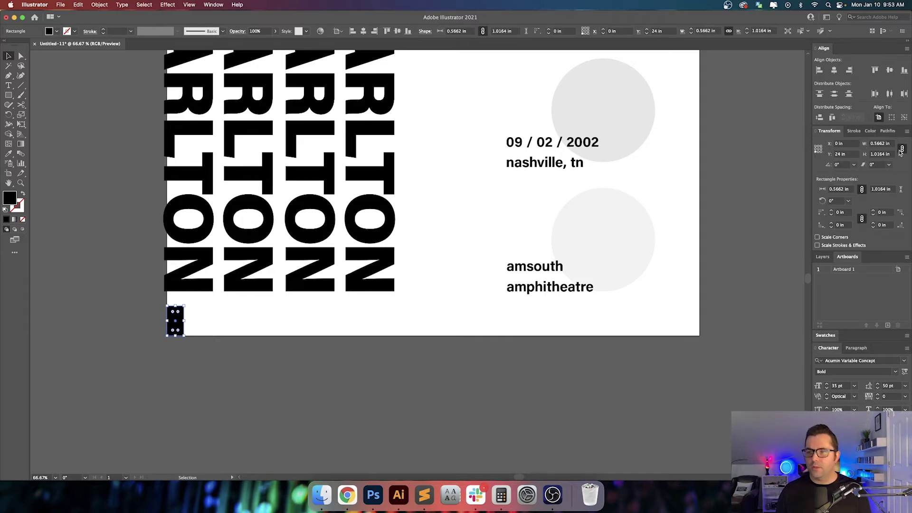
left_click(901, 149)
left_click(879, 144)
type("0.375")
key("Return")
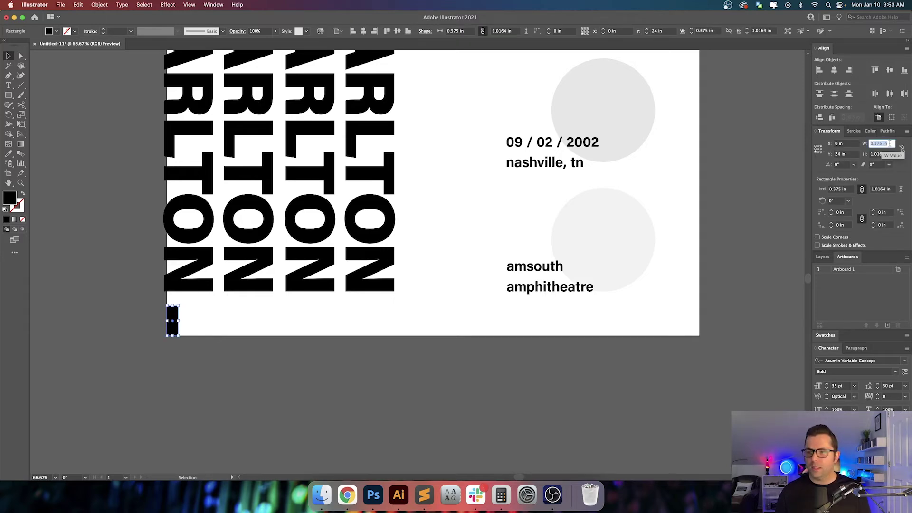
key("Tab")
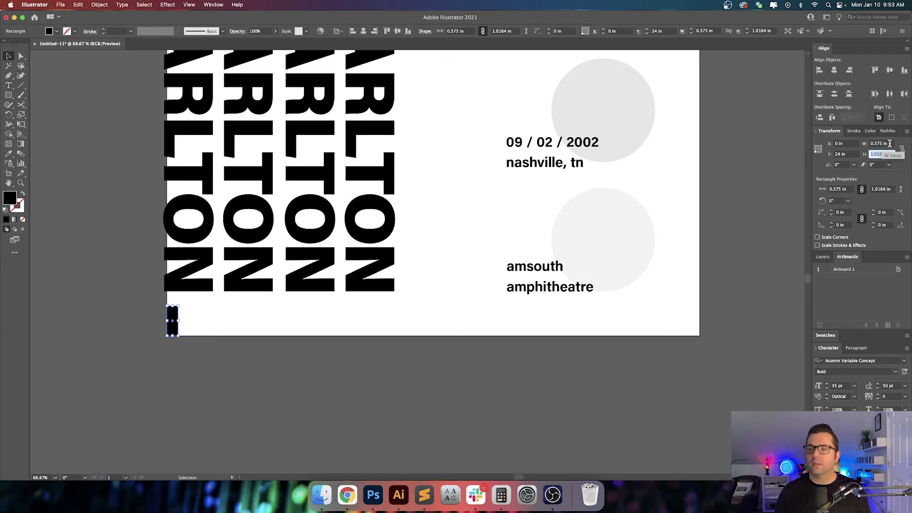
type("1")
key("Return")
left_click(460, 331)
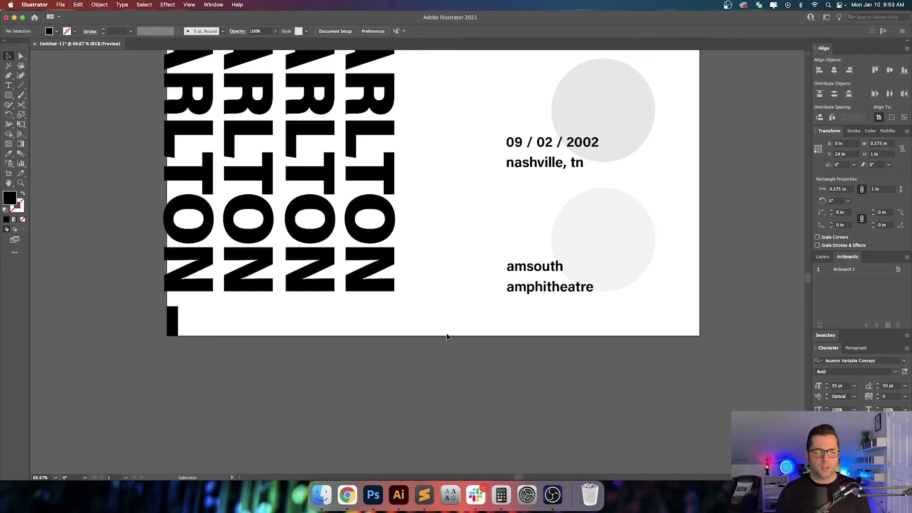
- Copy the black corner bar 0.625 in horizontally and 0 in vertically with the Move command
scroll(418, 354, "left", 2)
scroll(419, 354, "up", 1)
scroll(355, 343, "up", 2)
scroll(355, 344, "right", 2)
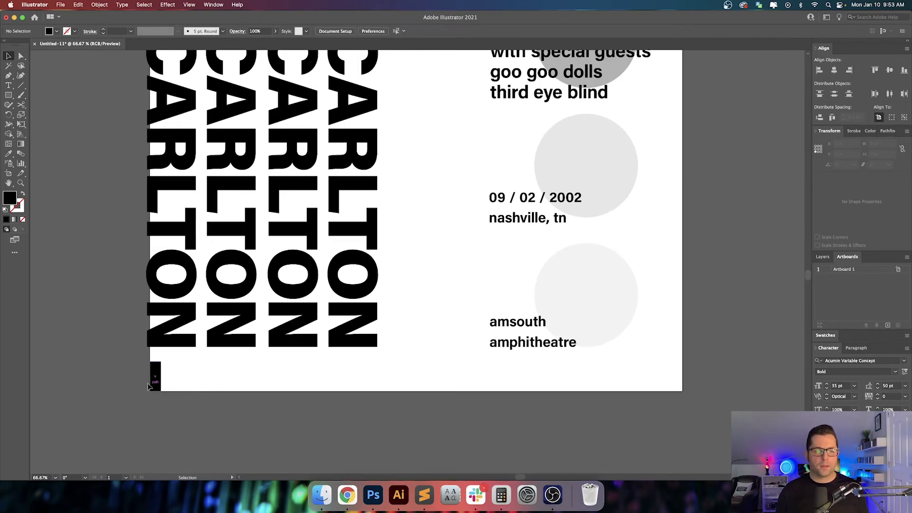
left_click(157, 373)
left_click_drag(157, 373, 168, 373)
key("super+z")
key("Return")
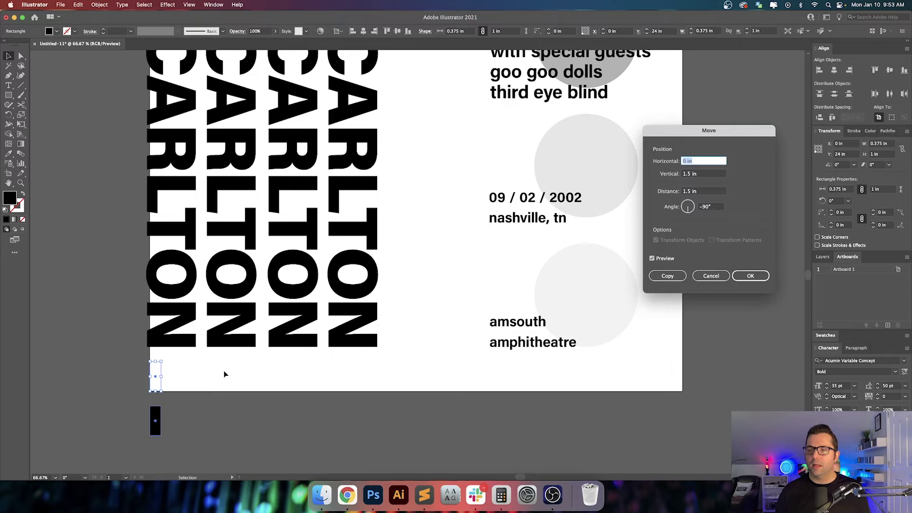
type(".75")
key("Down")
key("Down")
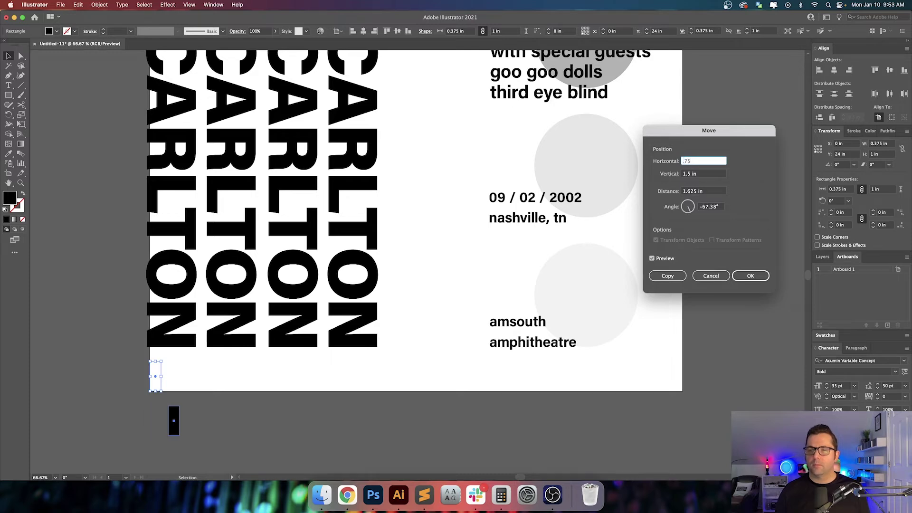
key("Tab")
type("0")
key("Tab")
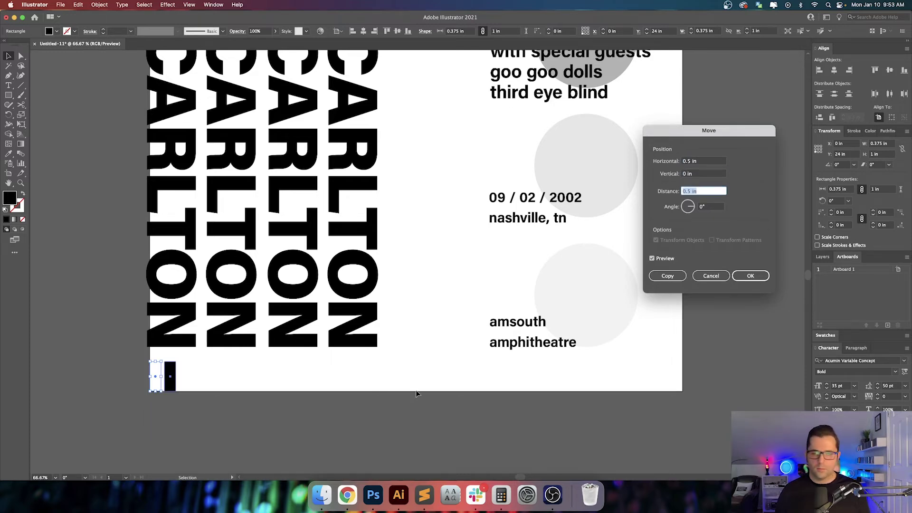
key("shift+Tab")
key("shift+Tab")
key("Up")
key("Up")
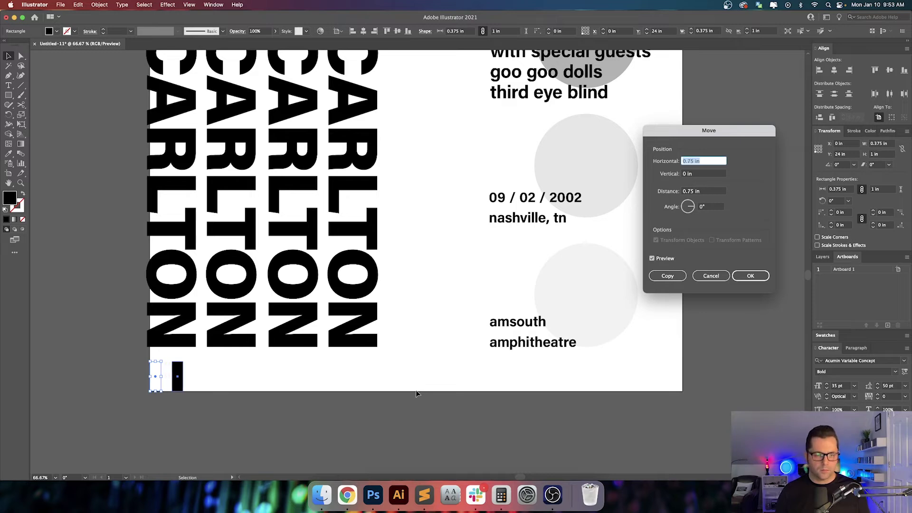
left_click(668, 276)
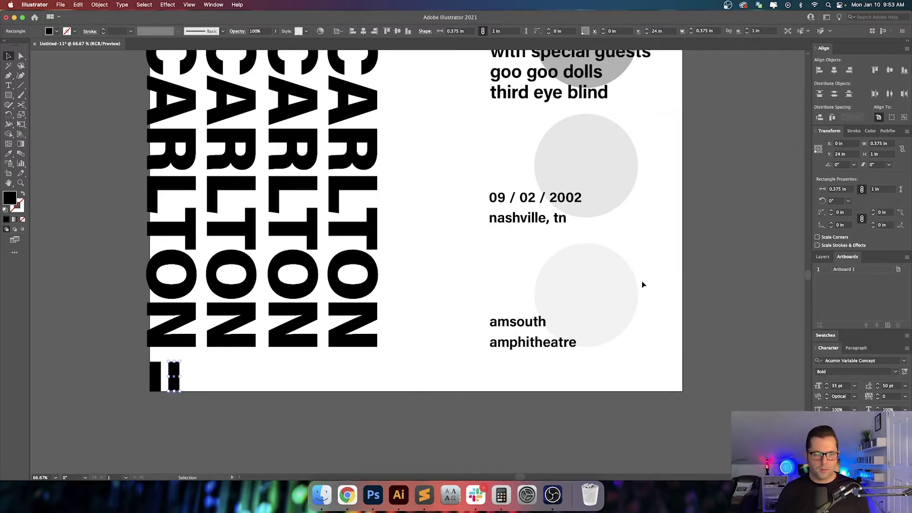
- Repeat the copy to add a third evenly spaced bar, and select all three bars
left_click(279, 394)
left_click_drag(242, 372, 279, 407)
scroll(242, 417, "down", 2)
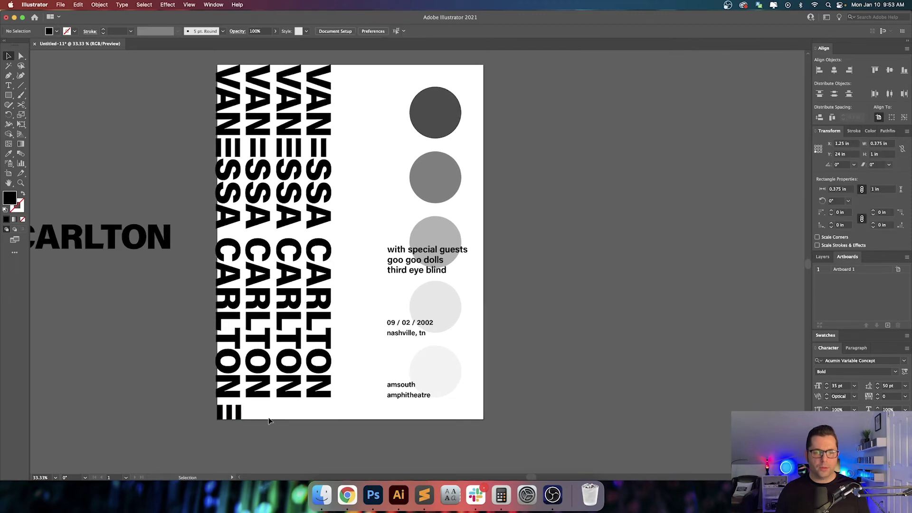
scroll(232, 415, "down", 2)
left_click(223, 402)
scroll(227, 402, "up", 2)
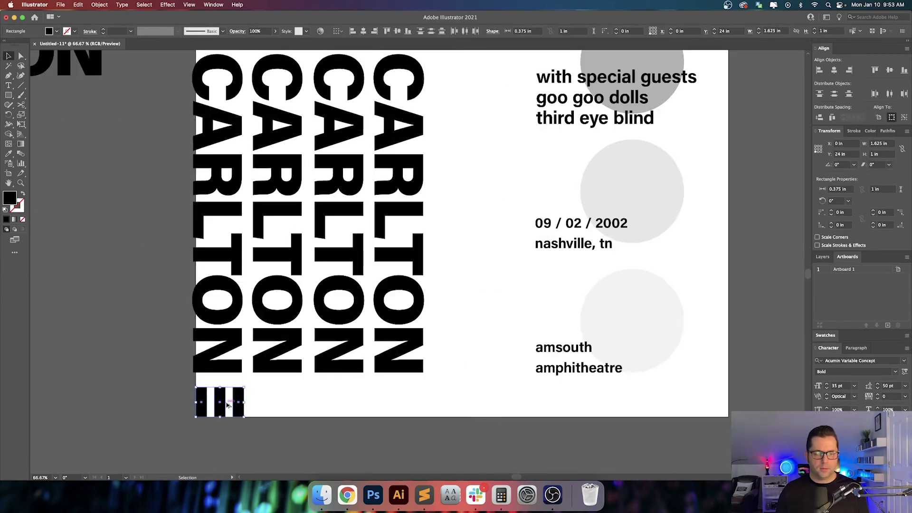
- Try duplicating the three bars alongside themselves with an extra 0.5 in horizontal offset, and undo the copies
left_click_drag(220, 398, 270, 396)
key("Return")
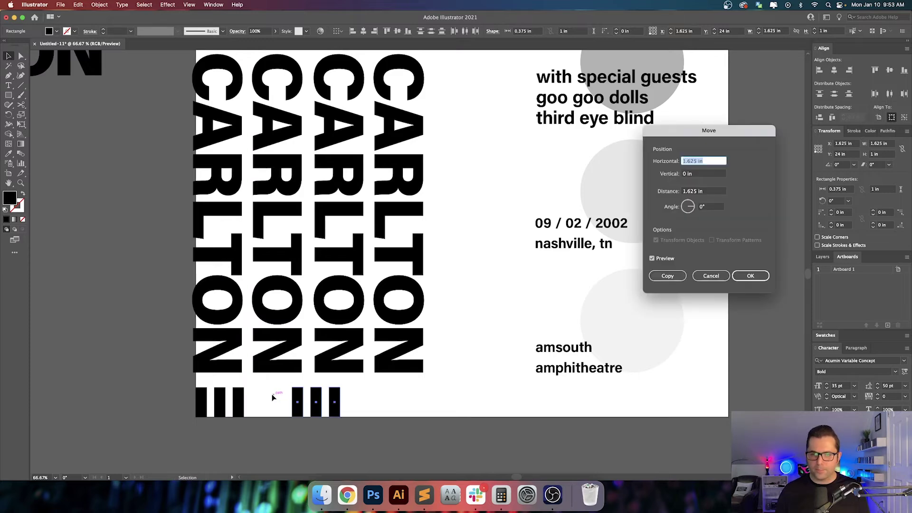
key("Tab")
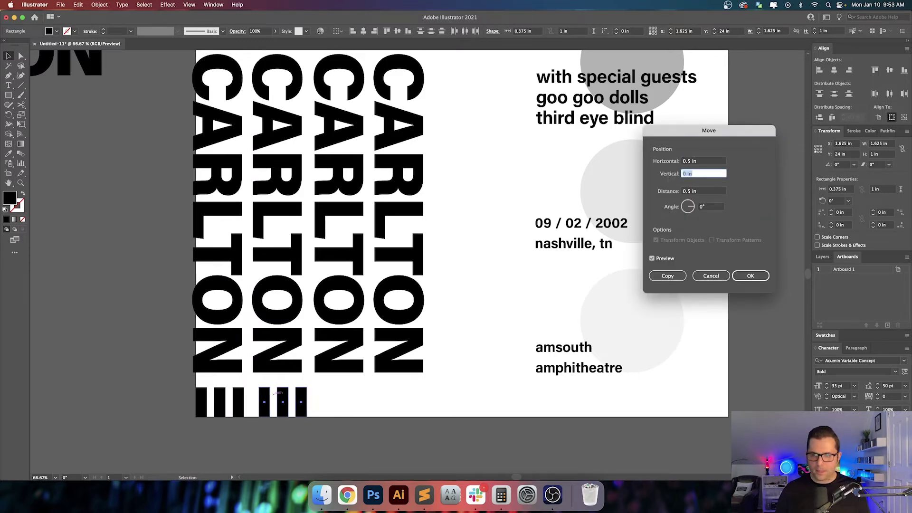
left_click(667, 276)
key("super+z")
key("super+z")
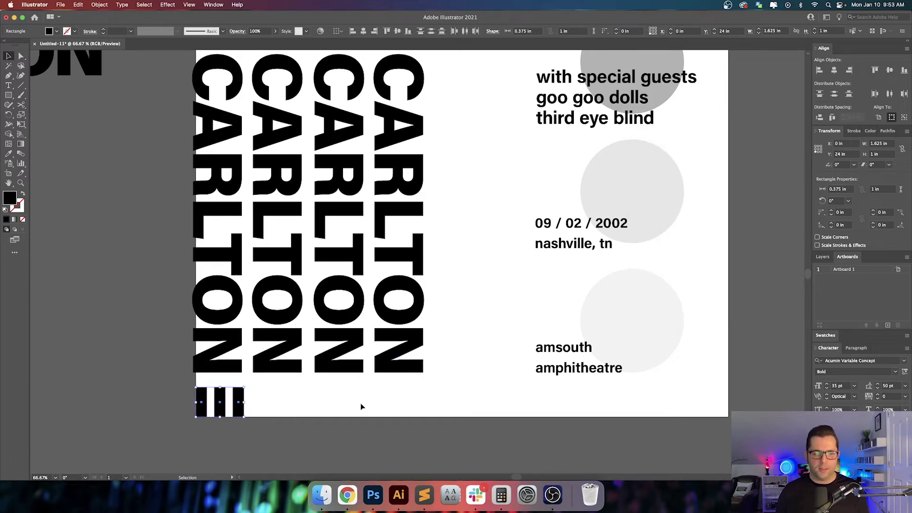
- Try copying the three bars horizontally by 1.625+.375 in with the Move command, and undo the copy
key("Return")
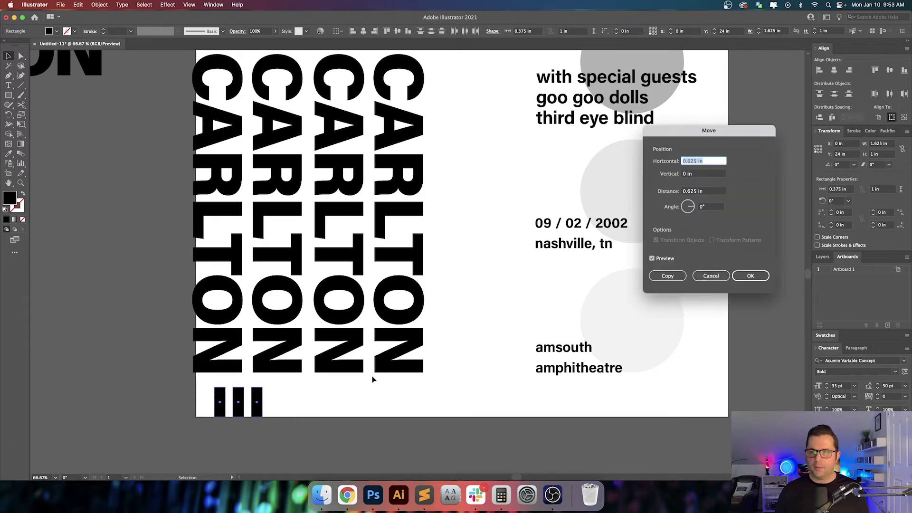
key("Up")
key("Up")
key("Up")
key("Up")
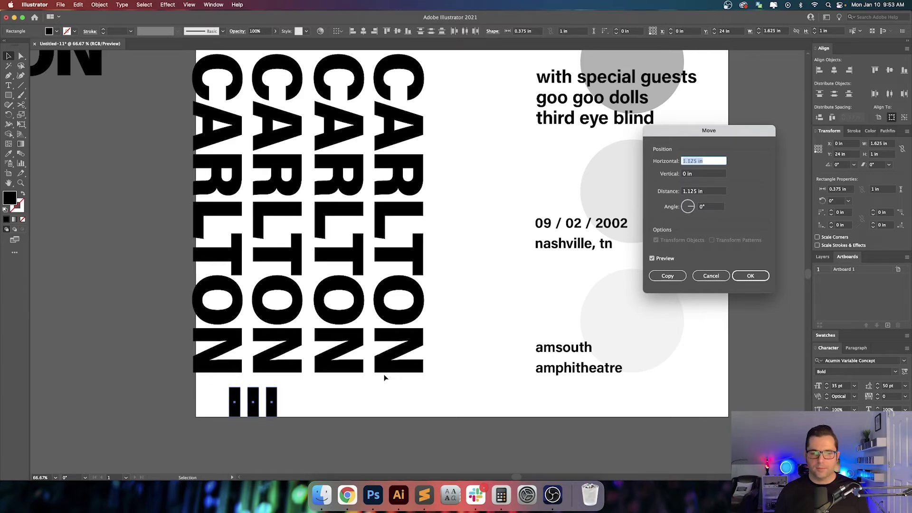
type("1.62")
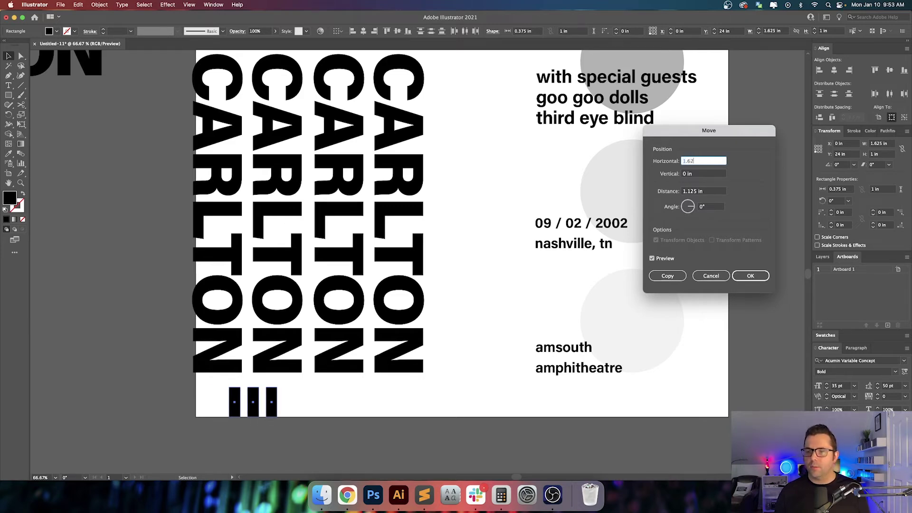
type("5+.37")
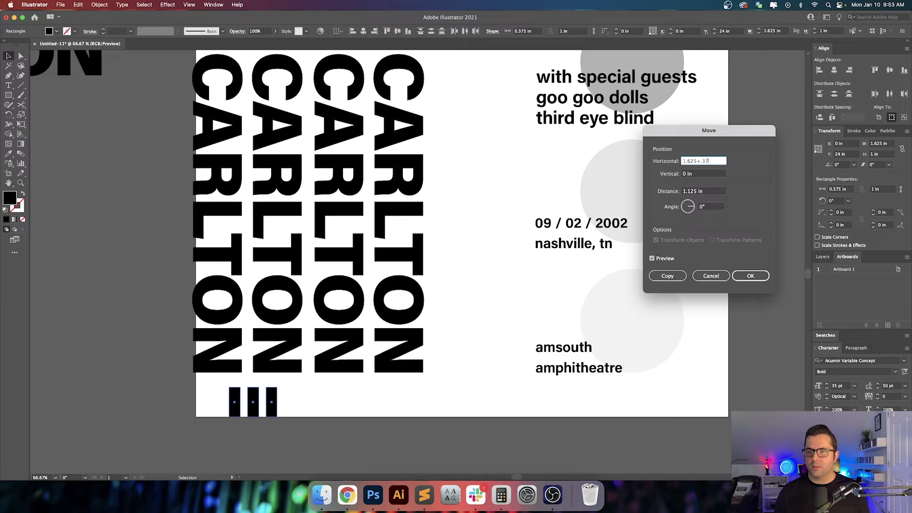
type("5")
key("Tab")
left_click(667, 275)
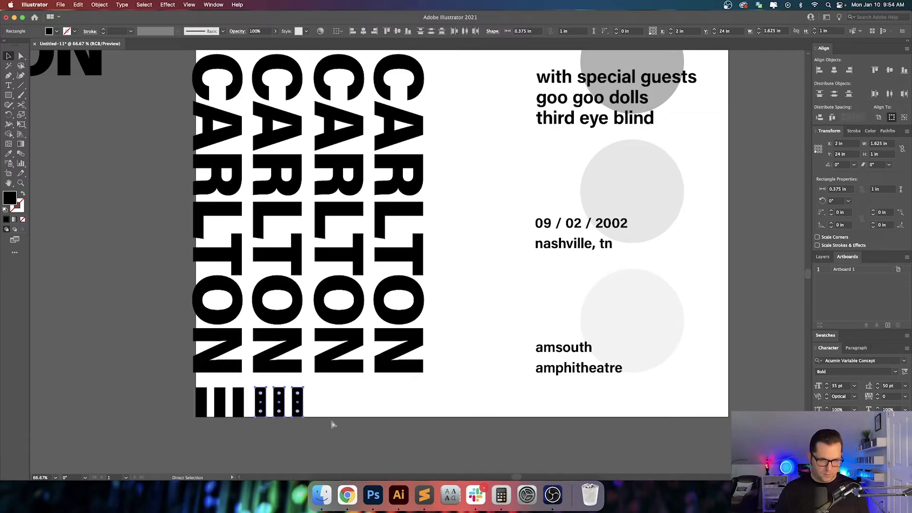
key("super+z")
- Try moving the three bars horizontally by 1.625+.5 in, and undo the move
key("Return")
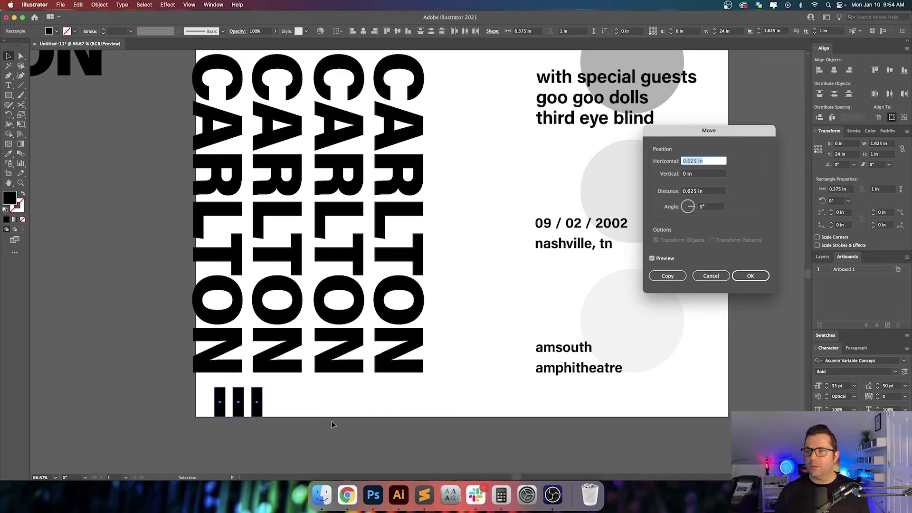
type("1.625")
key("Tab")
key("shift+Tab")
key("Right")
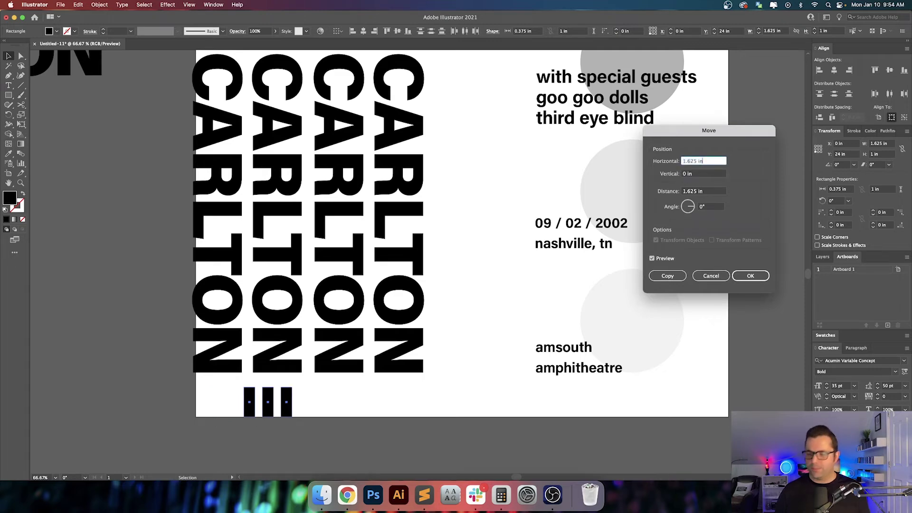
type("+.5")
key("Return")
key("super+z")
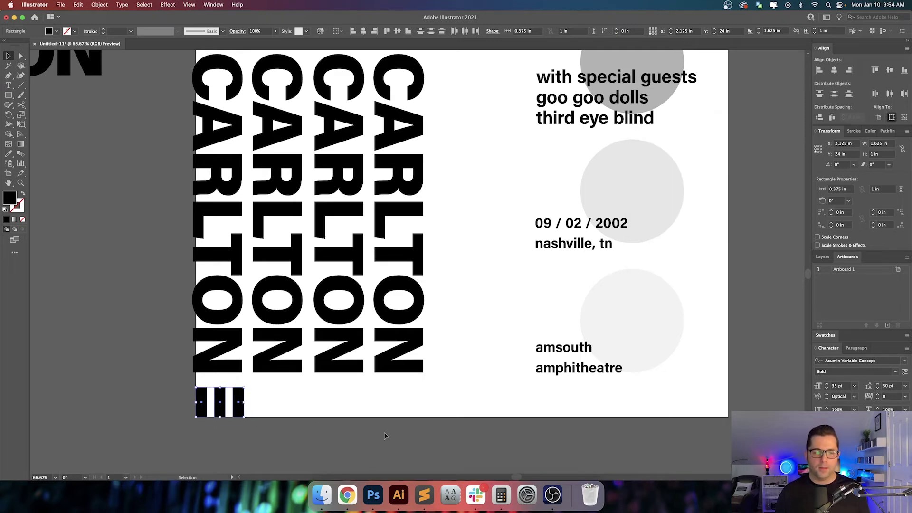
- Copy the three bars horizontally by 1.625+.5 in, and delete the last bar of the copy
key("Return")
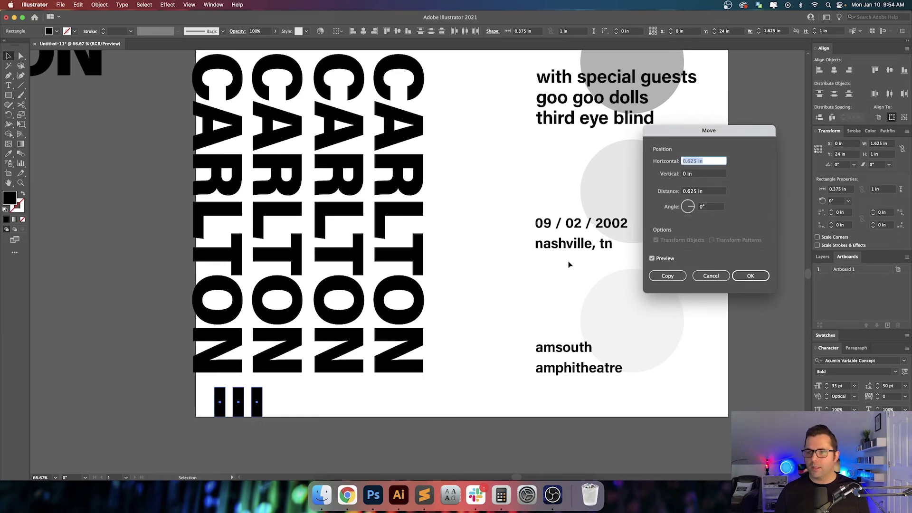
type("1")
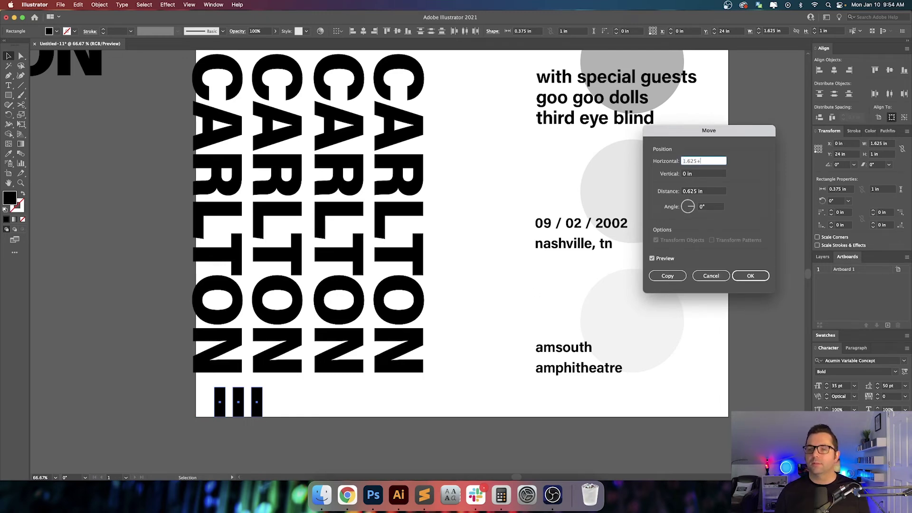
key("Tab")
left_click(669, 275)
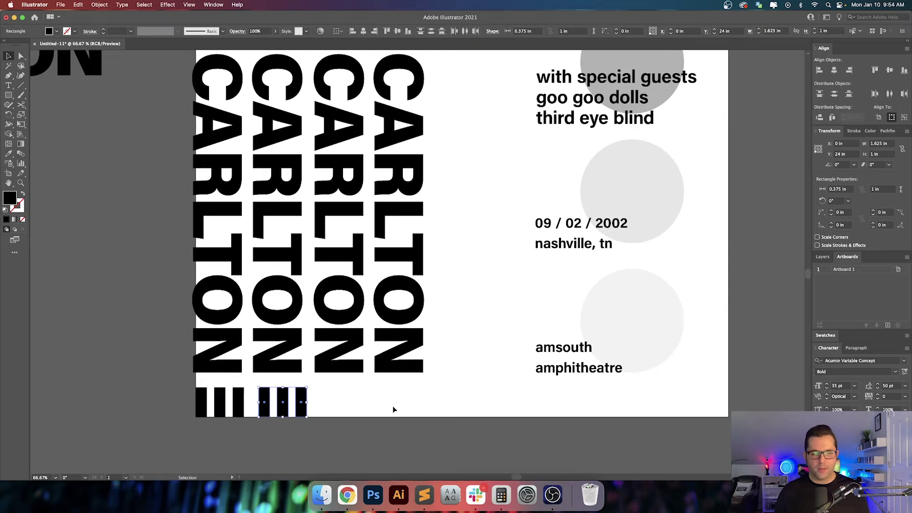
left_click(323, 404)
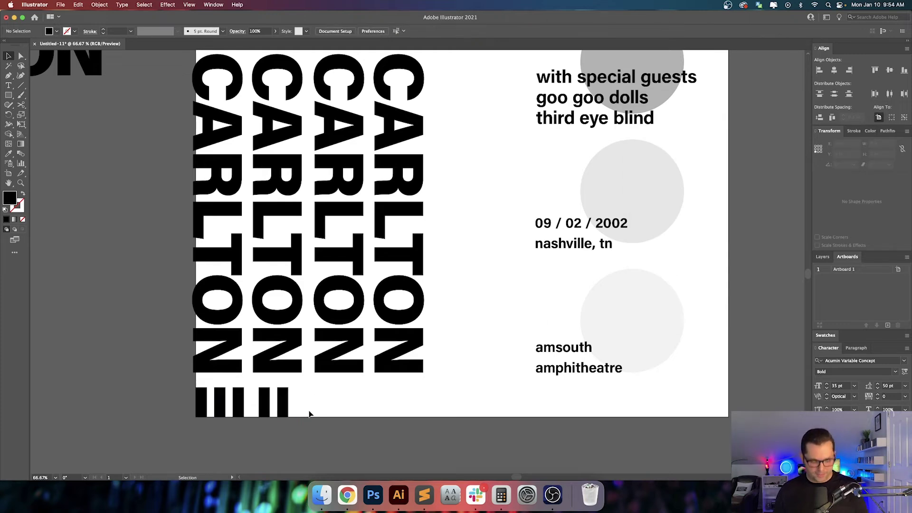
- Copy all five bars horizontally by 3.125+.5 in with the Move command
left_click_drag(289, 419, 195, 400)
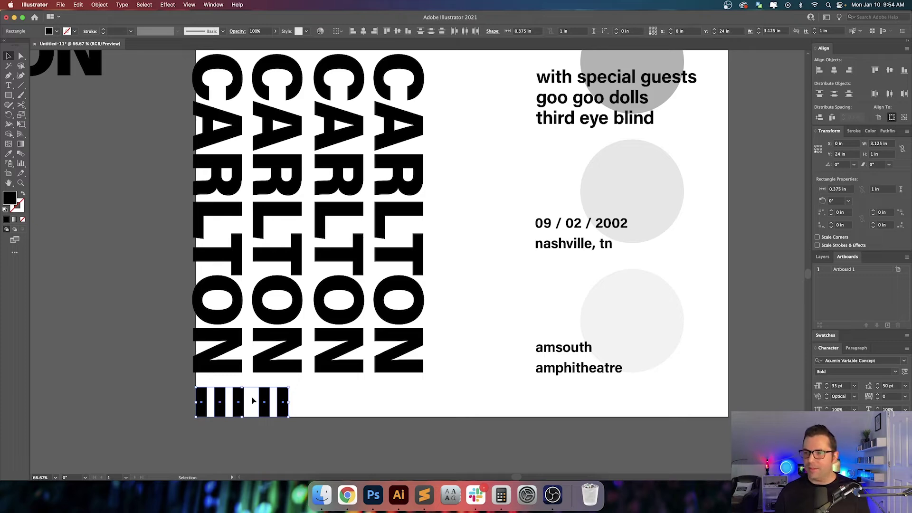
key("Return")
type("3.125")
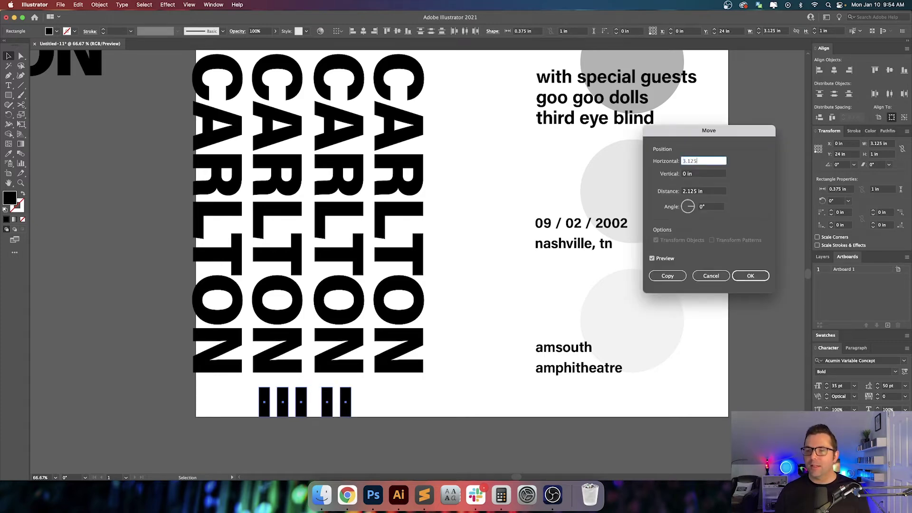
type("+.5")
key("Tab")
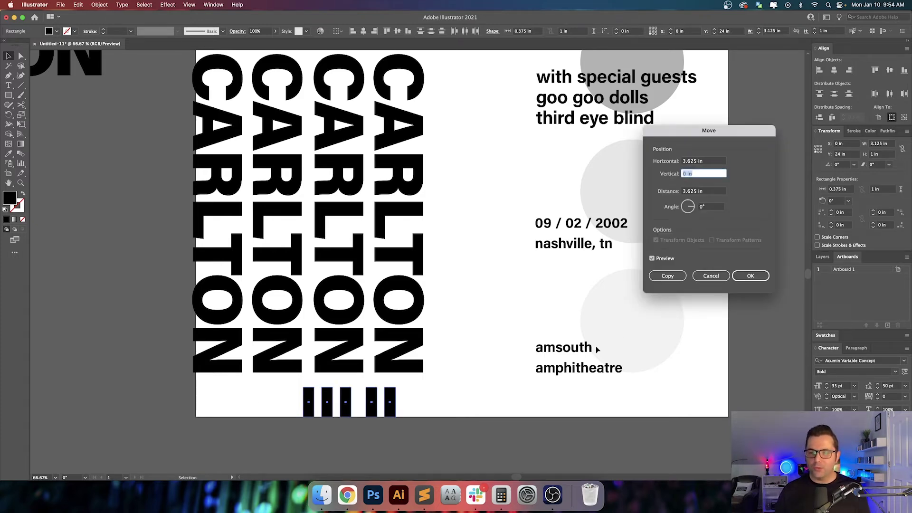
left_click(667, 275)
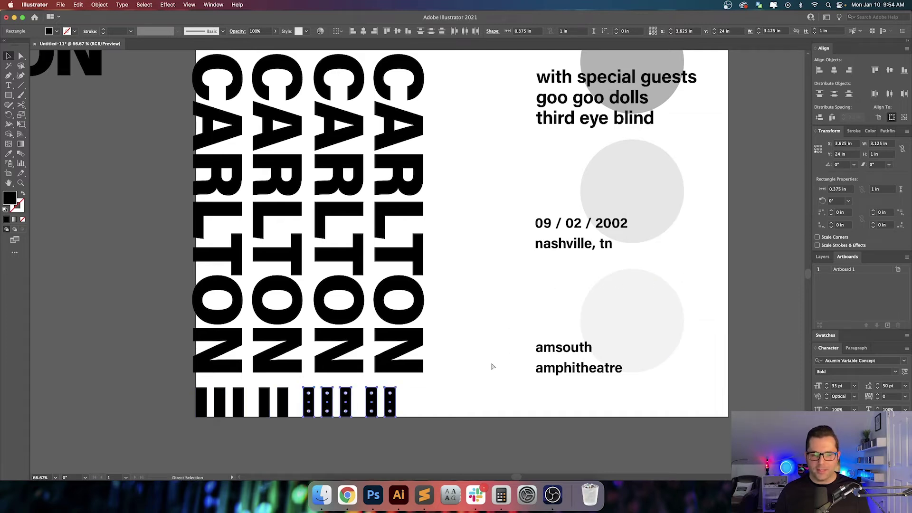
- Repeat the five-bar copy three more times to extend the piano-key row across the poster's lower edge
key("super+d")
key("super+d")
key("super+d")
left_click(502, 319)
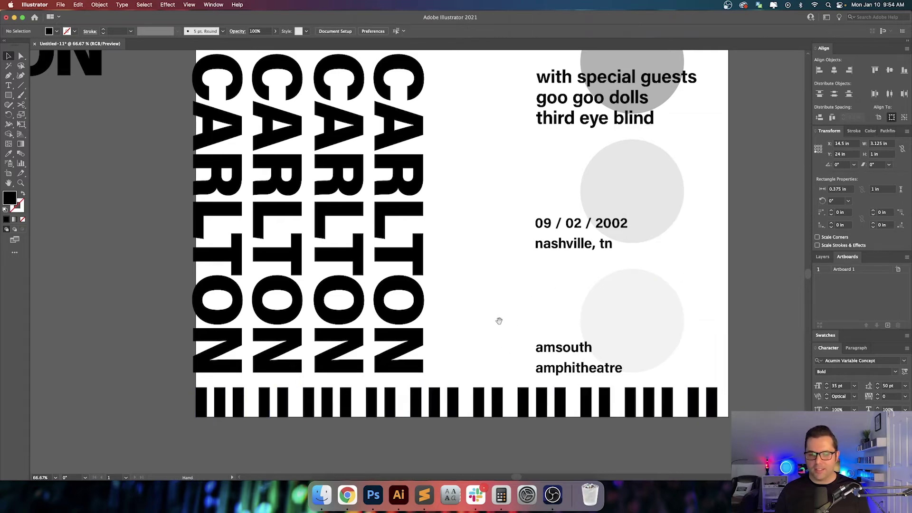
- Move the guests, date and venue text blocks straight up by one guide row, about 4.2 in, using the guides as reference
scroll(497, 308, "down", 2)
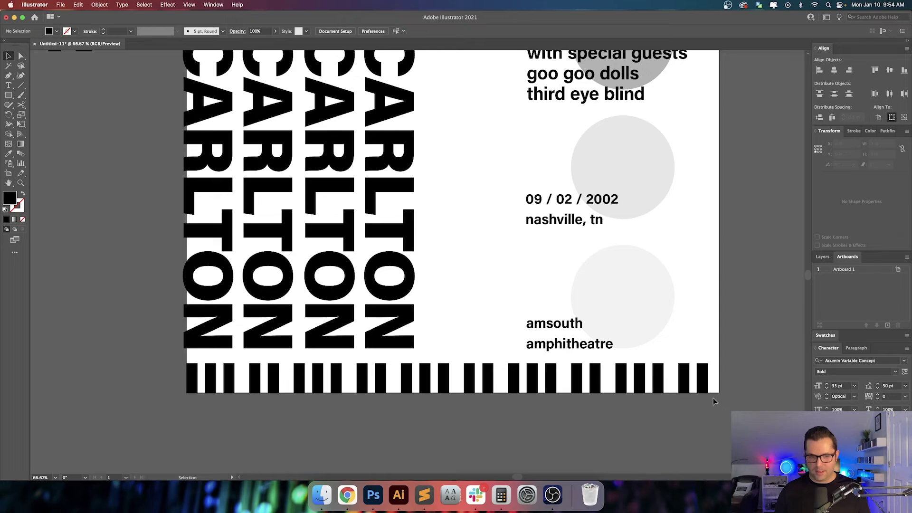
key("super+minus")
key("super+minus")
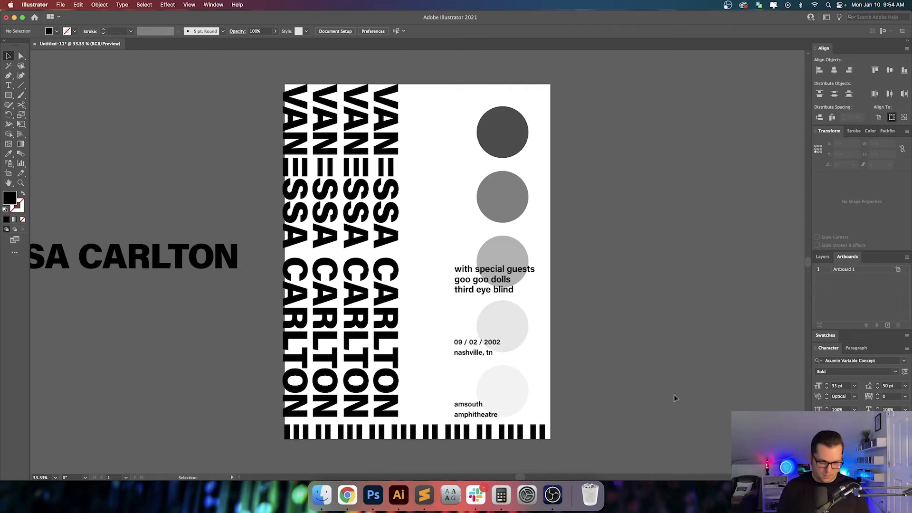
key("super+semicolon")
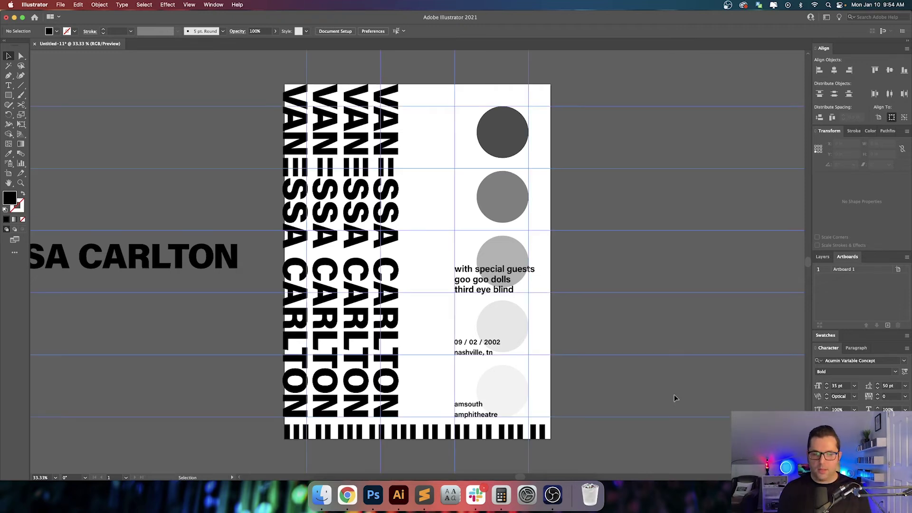
left_click(480, 409)
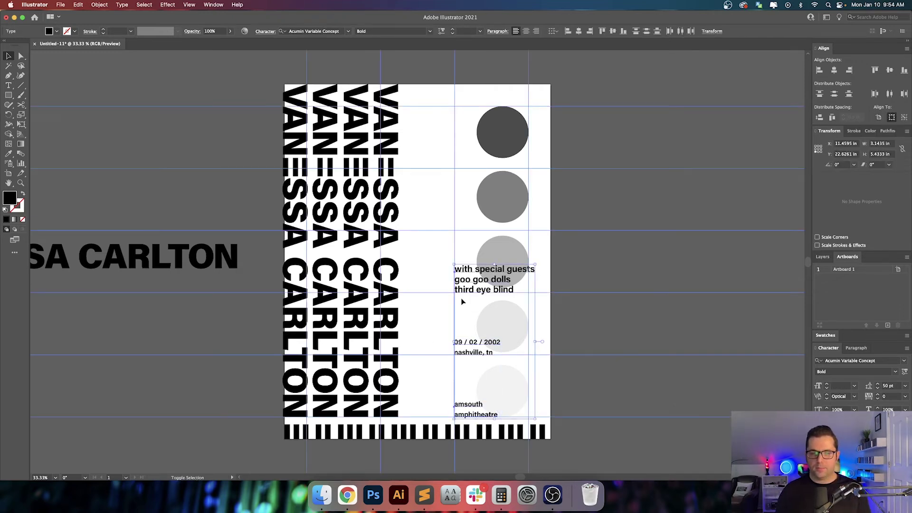
left_click(472, 289, "shift")
left_click_drag(472, 289, 470, 225)
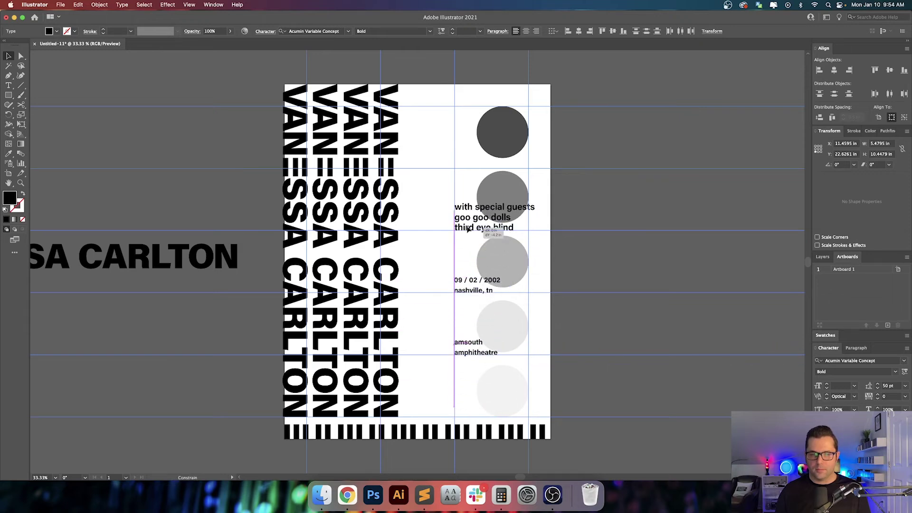
left_click(631, 257)
key("super+semicolon")
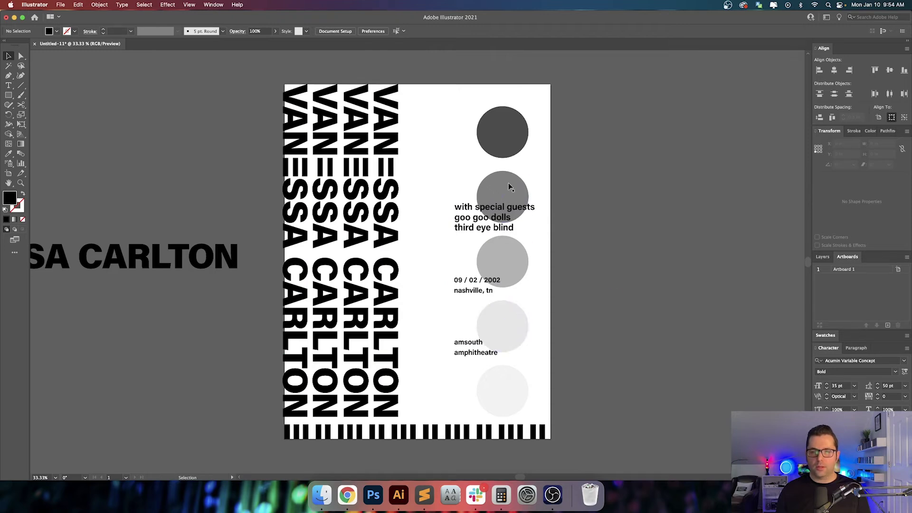
- Set the opacity of the second circle in the column to 30%
left_click(495, 127)
left_click(497, 176)
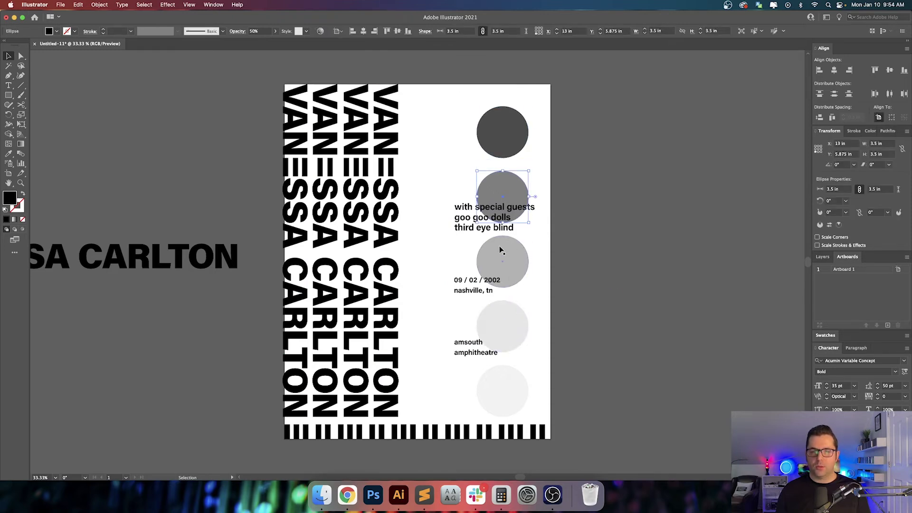
left_click(268, 31)
type("40")
key("Return")
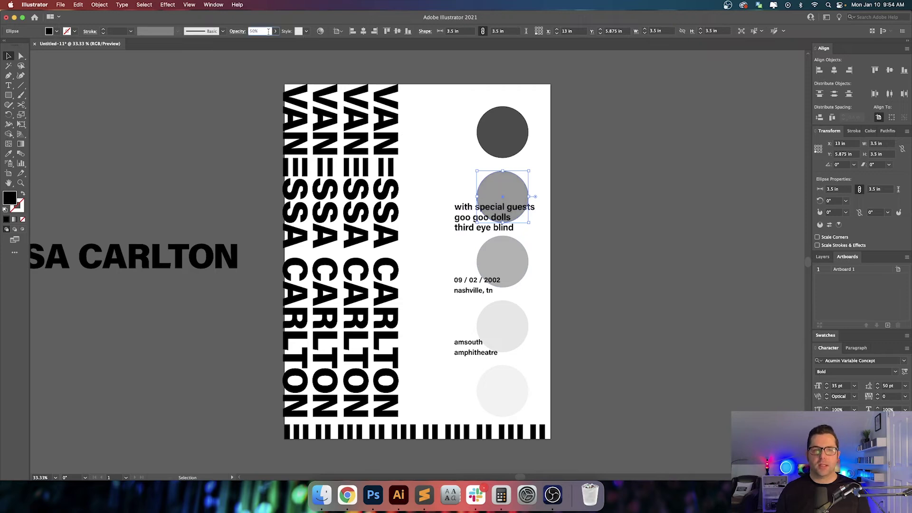
type("30")
key("Return")
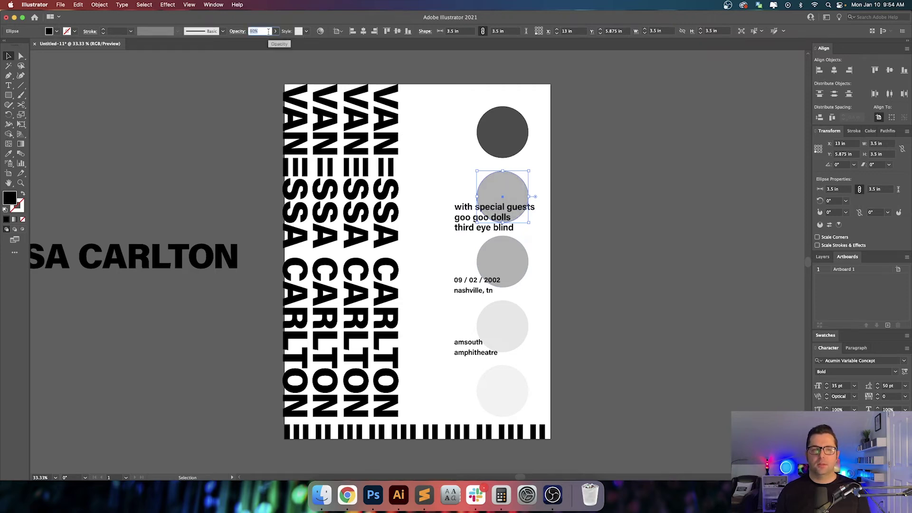
- Set the uppermost circle's opacity to 50%, and check it against the second circle
left_click(518, 137)
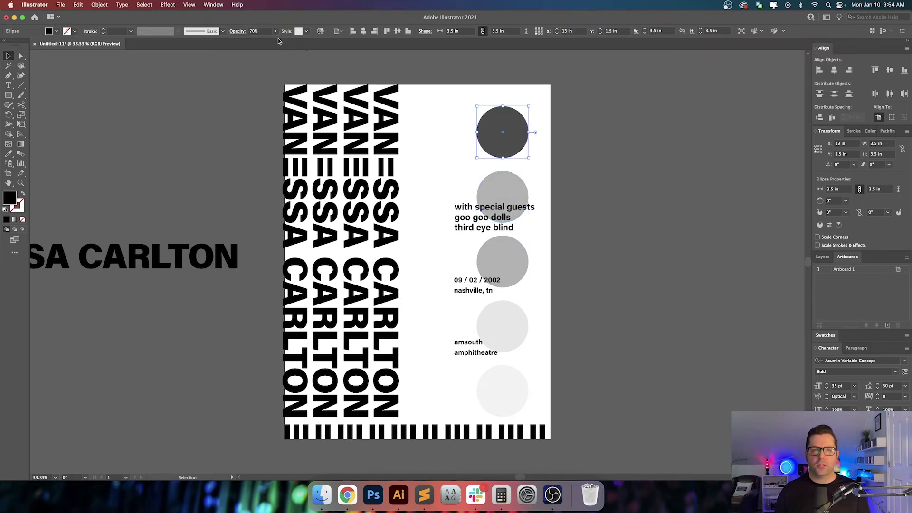
left_click(255, 31)
type("50")
key("Return")
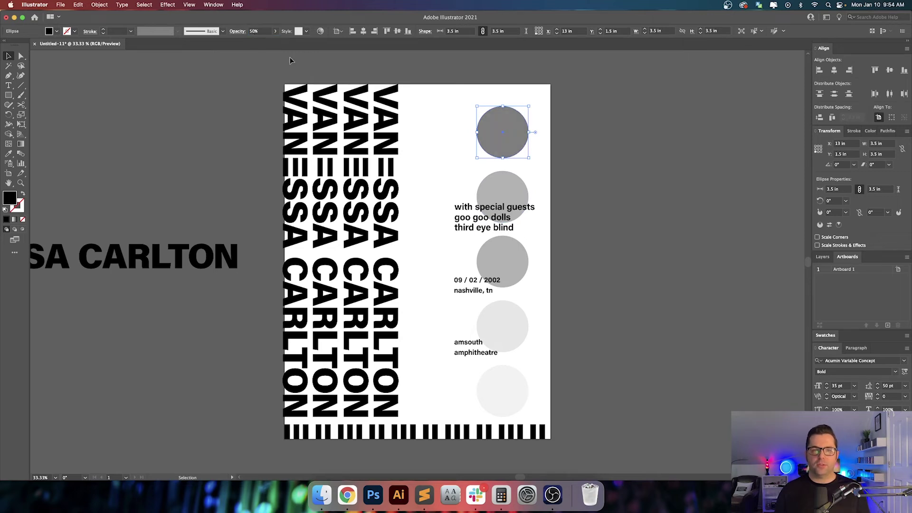
left_click(514, 188)
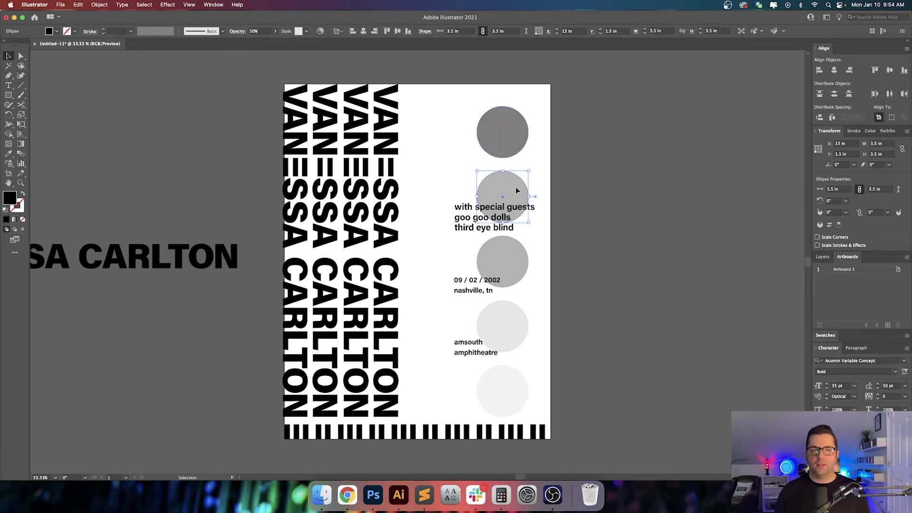
left_click(500, 143)
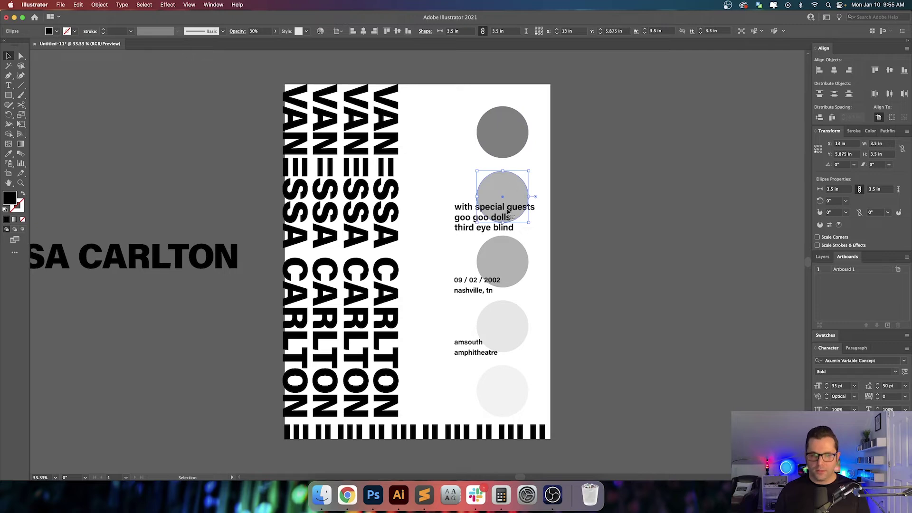
- Set the third circle's opacity to 20%, and check the opacity of the two circles below it
left_click(503, 259)
left_click(263, 31)
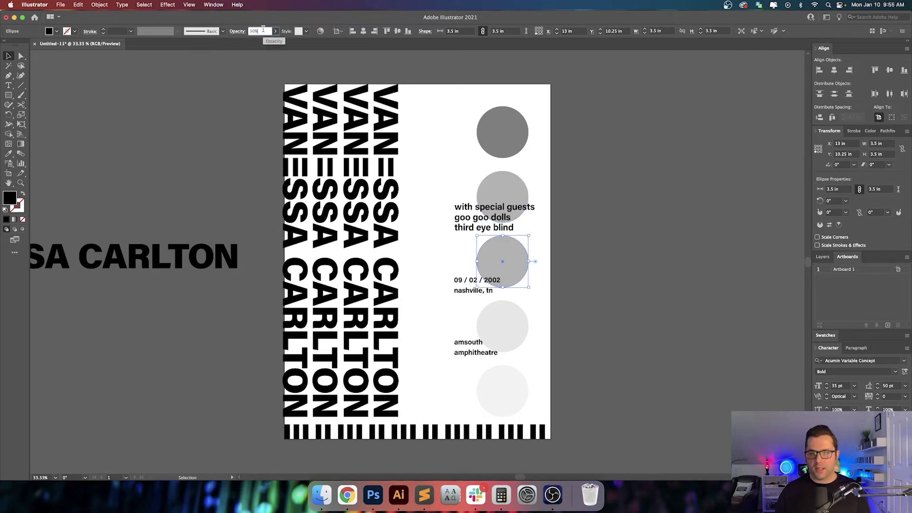
type("20")
key("Return")
left_click(506, 326)
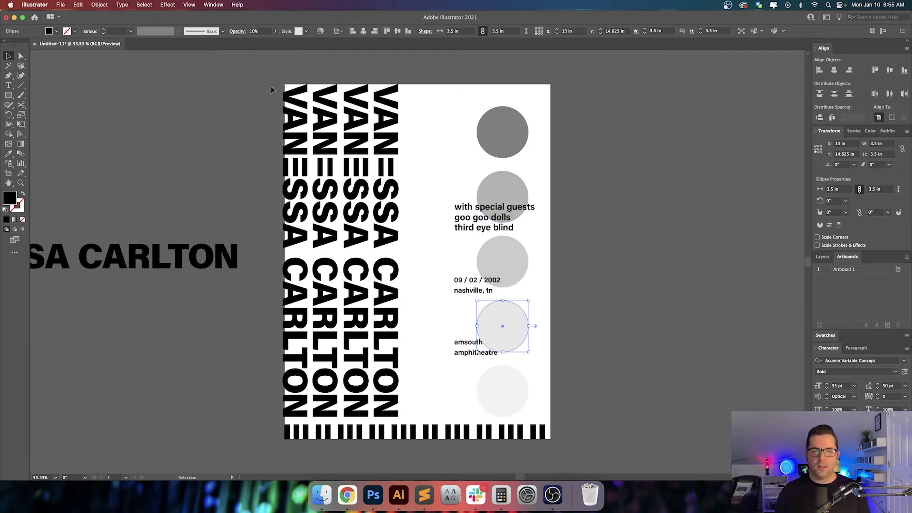
left_click(504, 400)
left_click(592, 374)
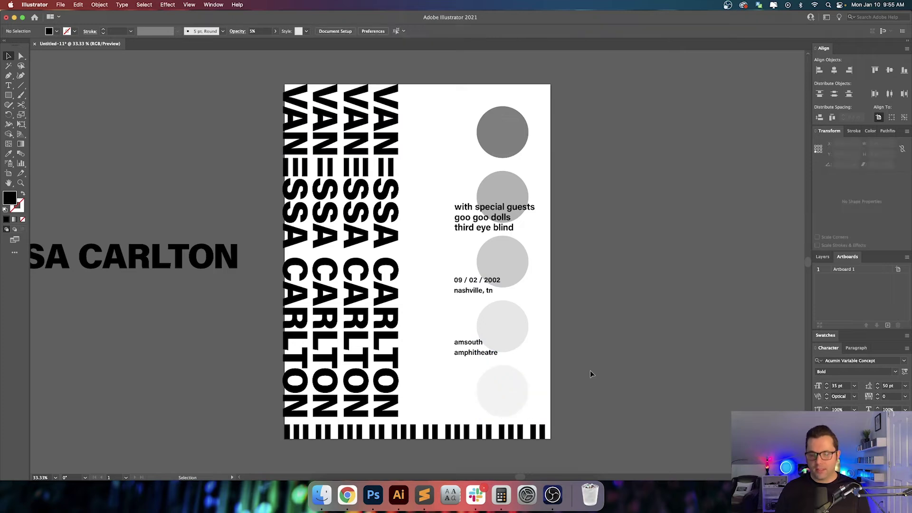
- Examine the whole poster layout with the guides shown and hidden
key("super+0")
key("super+;")
key("super+;")
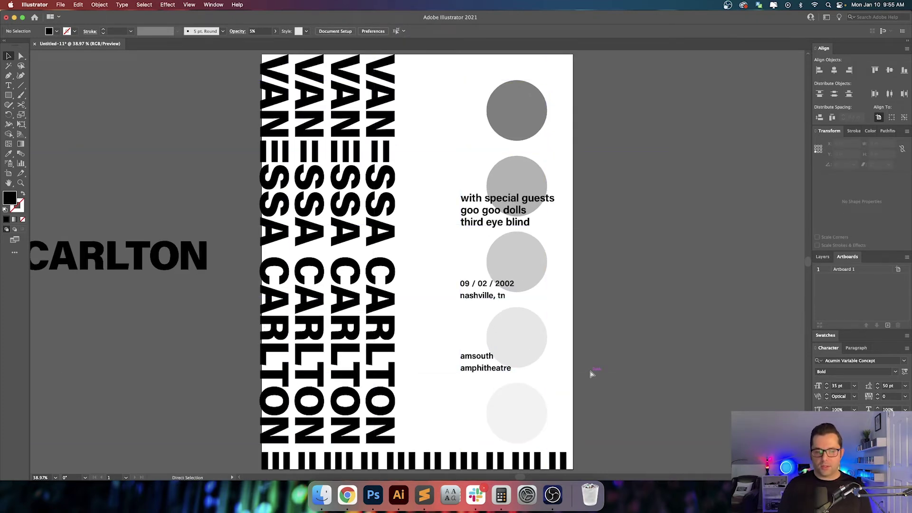
key("super+minus")
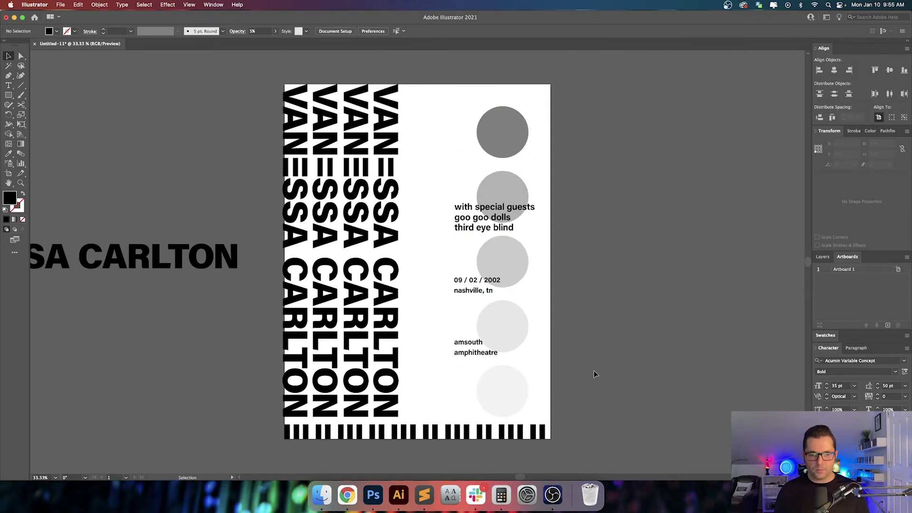
left_click_drag(595, 446, 602, 445)
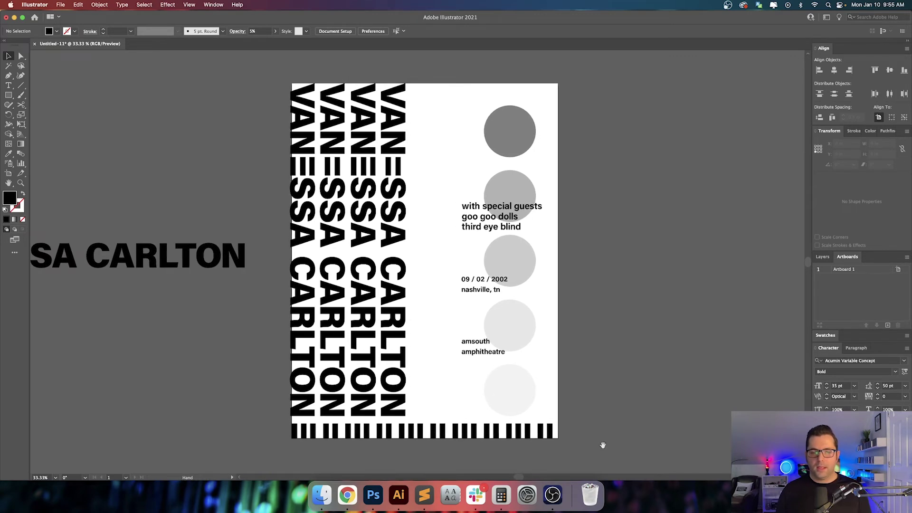
key("super+;")
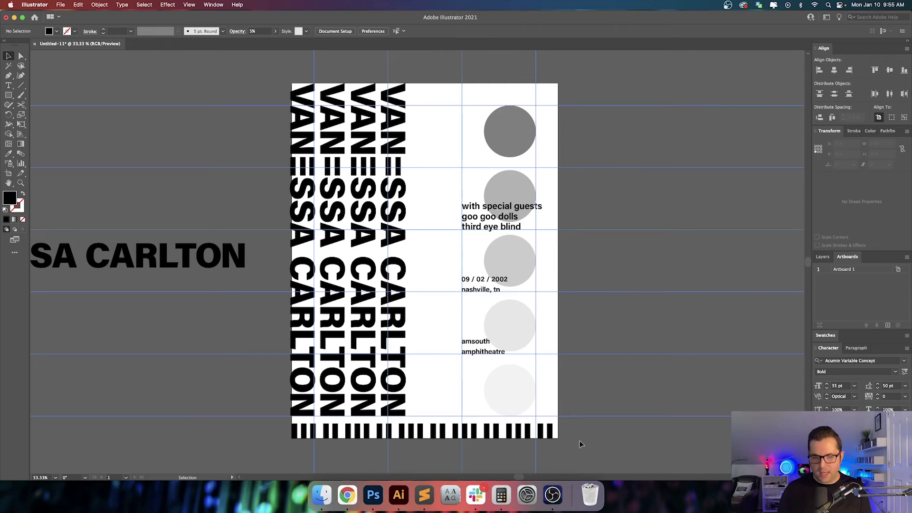
key("super+;")
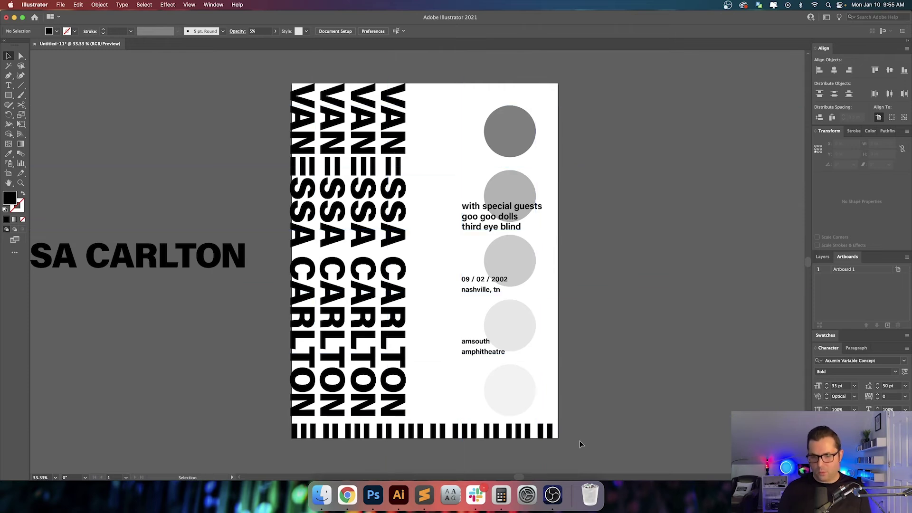
- Group all the piano-key bars and centre the group horizontally on the artboard
left_click(274, 429)
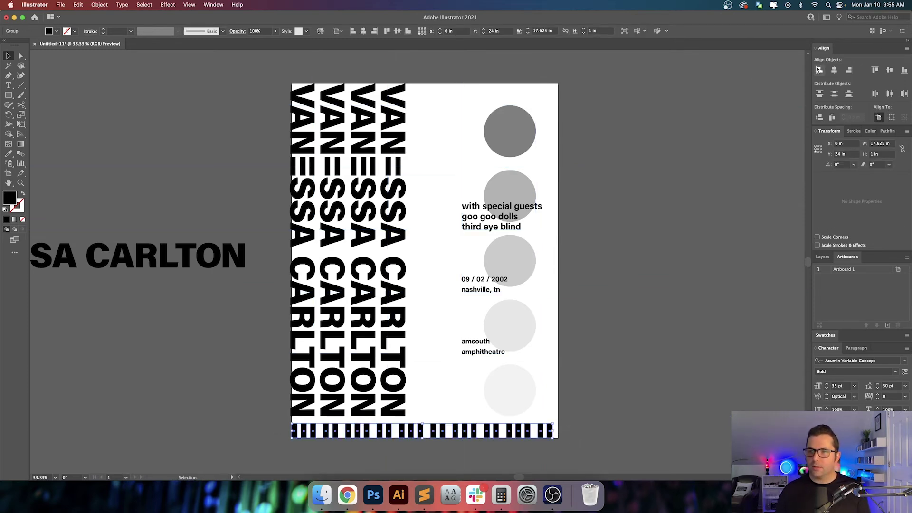
left_click(834, 70)
left_click(704, 341)
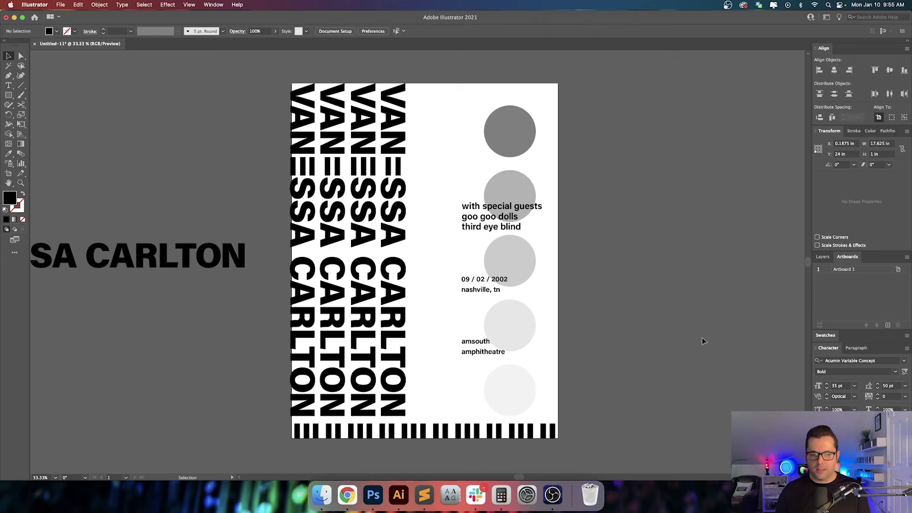
- Align the piano-key bar group's left edge with the first vertical title column
left_click_drag(711, 378, 711, 348)
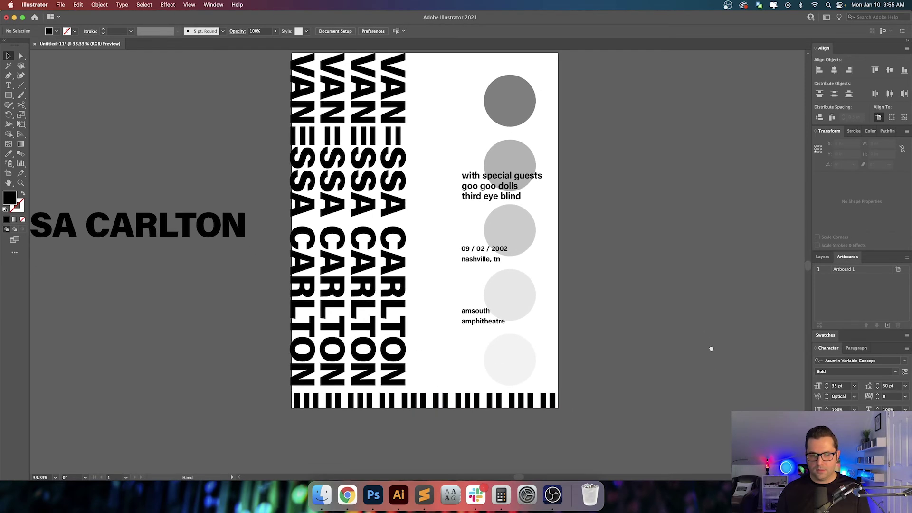
left_click(539, 401)
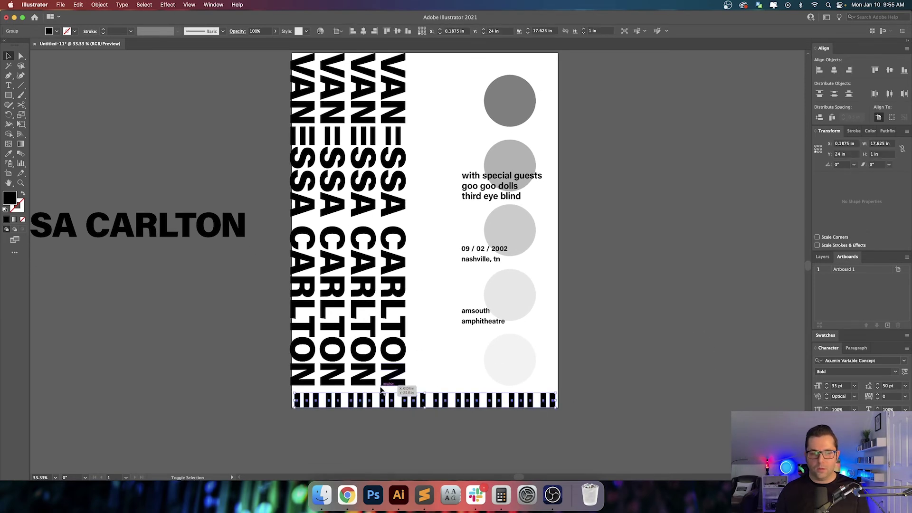
left_click(300, 379, "shift")
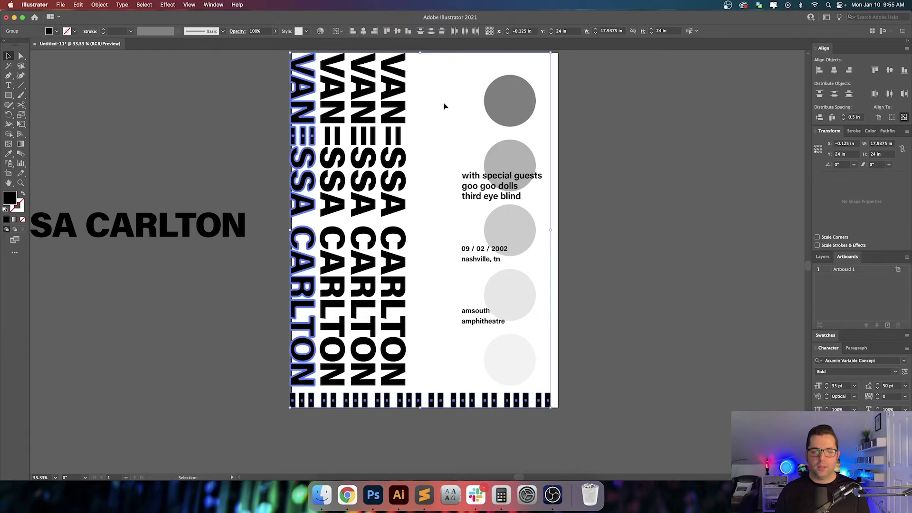
- Sample the uppermost circle's appearance onto the second vertical title column, and set that column's opacity to 90%
left_click(659, 357)
left_click_drag(654, 305, 627, 335)
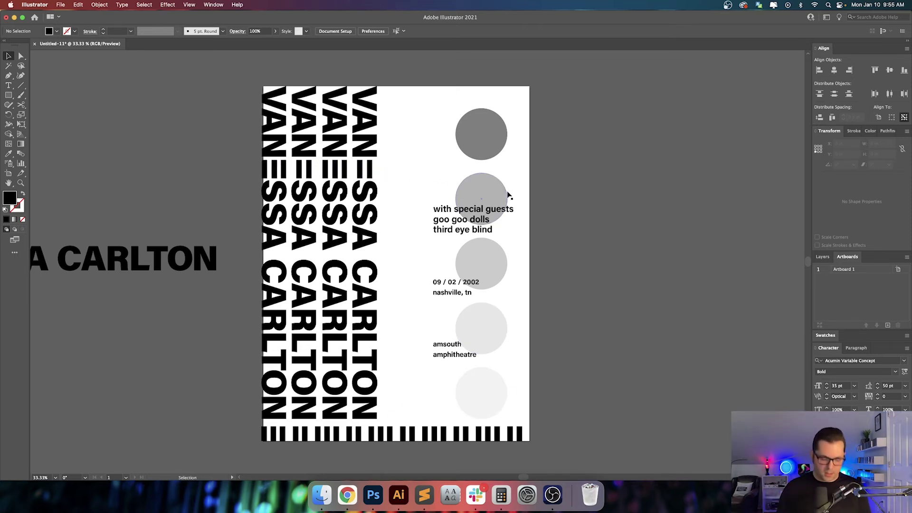
left_click(304, 133)
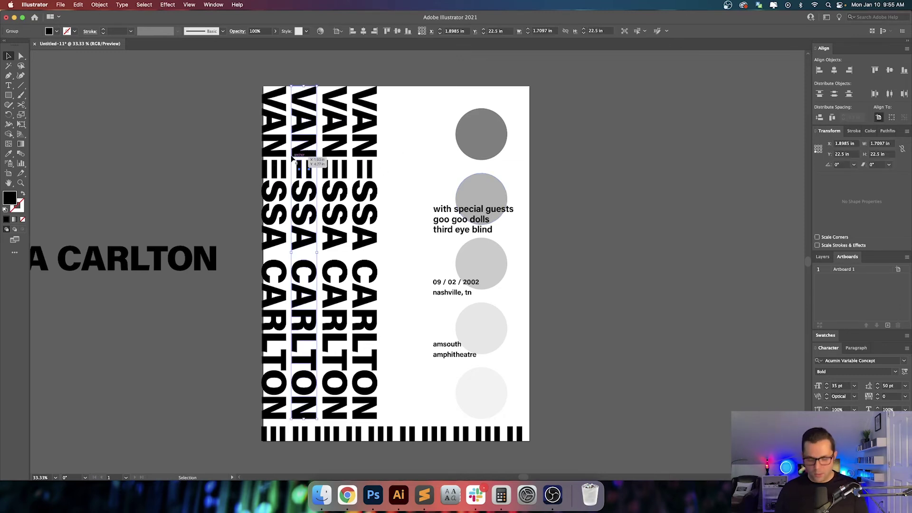
key("i")
left_click(488, 127)
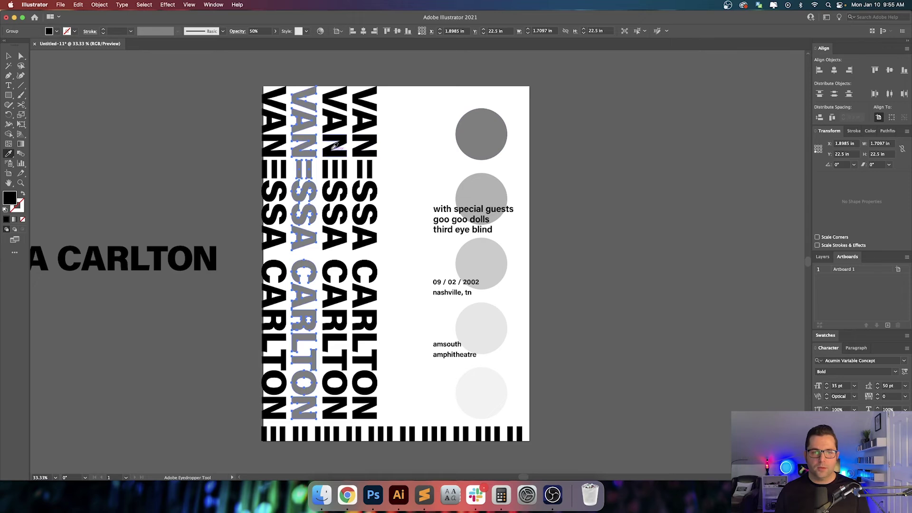
key("v")
key("a")
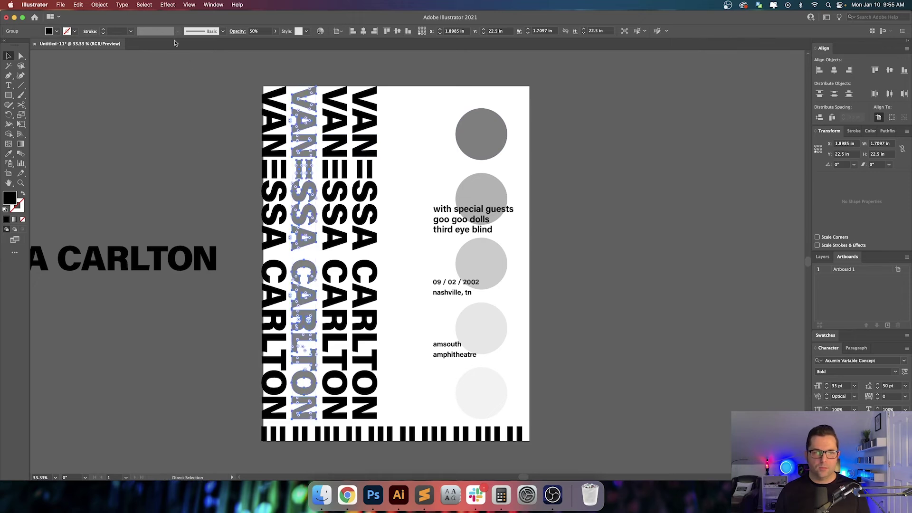
left_click(266, 31)
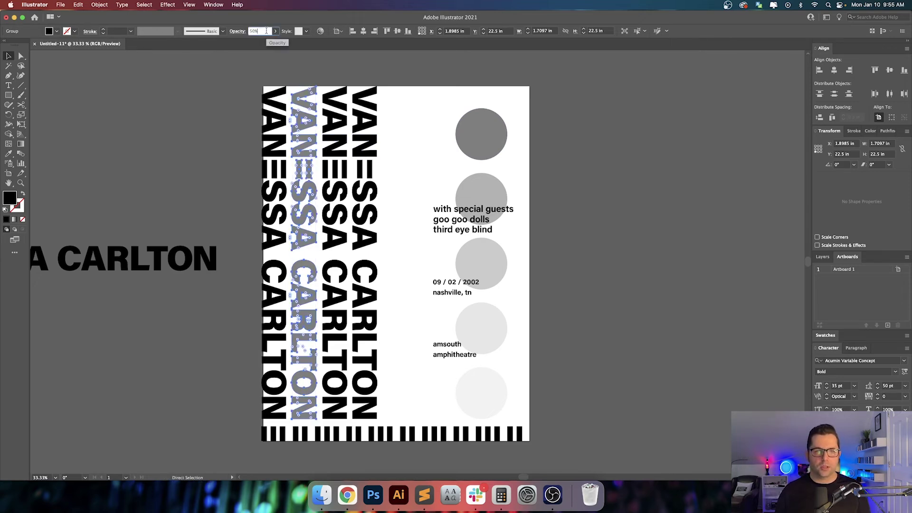
type("90")
key("Return")
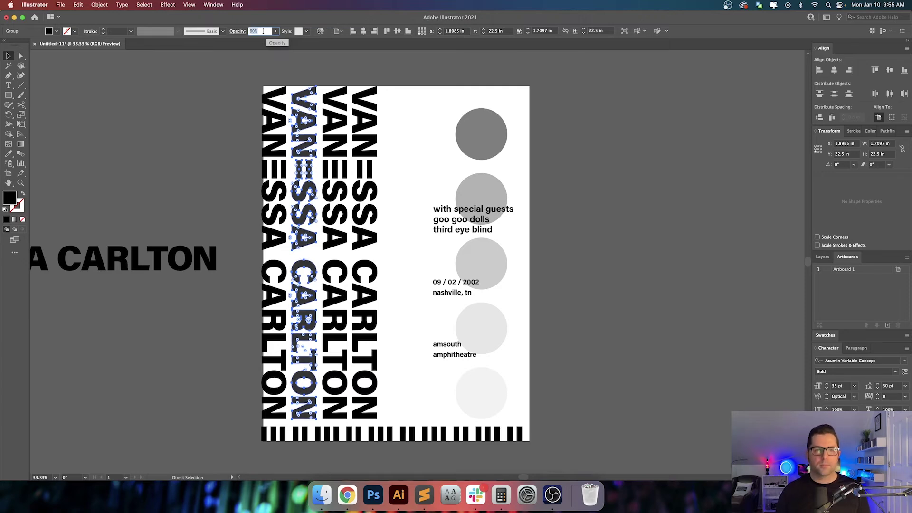
- Set the third vertical title column's opacity to 80%
key("v")
left_click(335, 109)
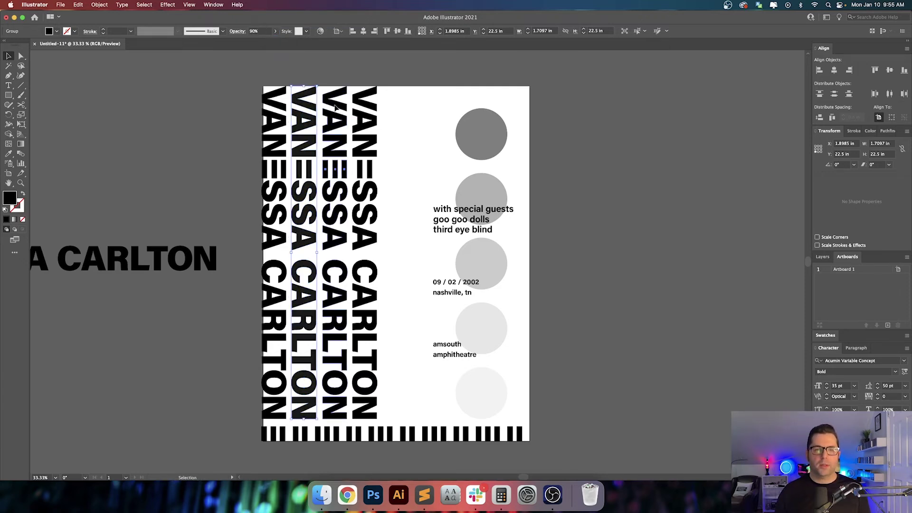
left_click(264, 30)
type("80")
key("Return")
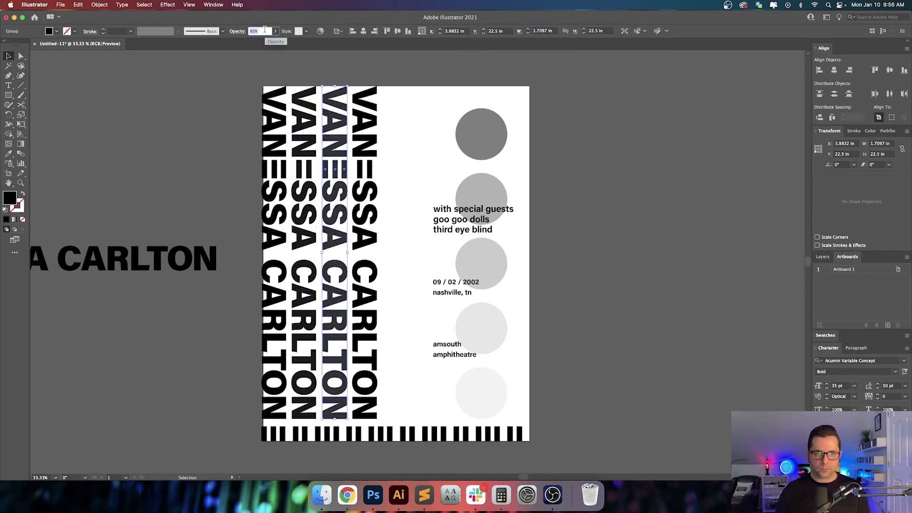
- Set the fourth vertical title column's opacity to 70% and clear the selection
left_click(370, 107)
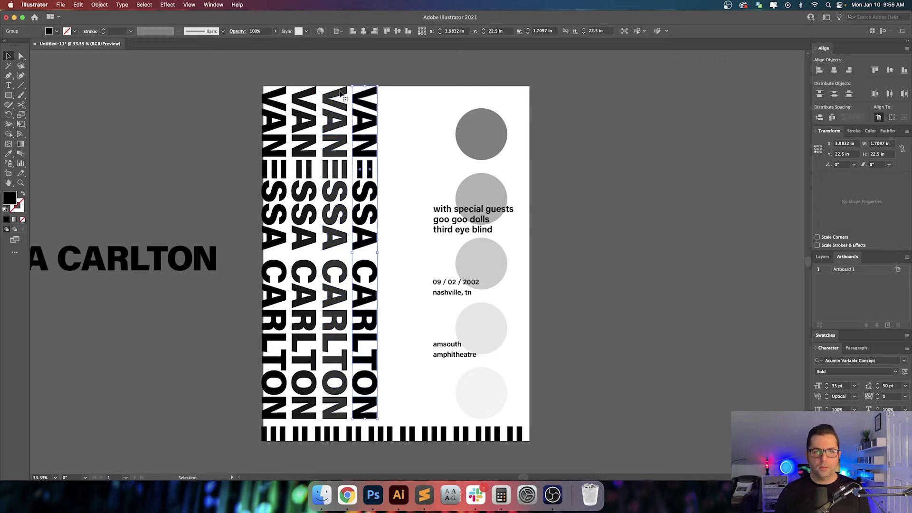
left_click(262, 29)
type("70")
key("Return")
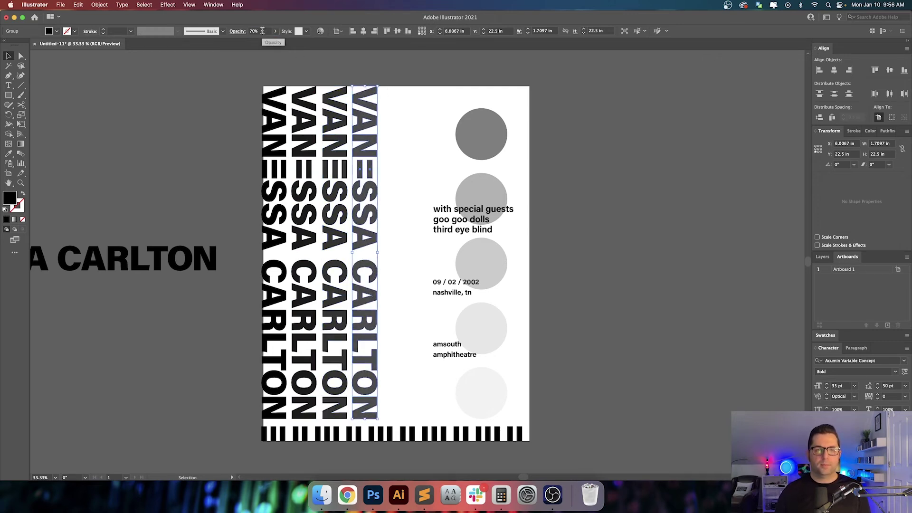
left_click(405, 127)
left_click_drag(411, 137, 424, 134)
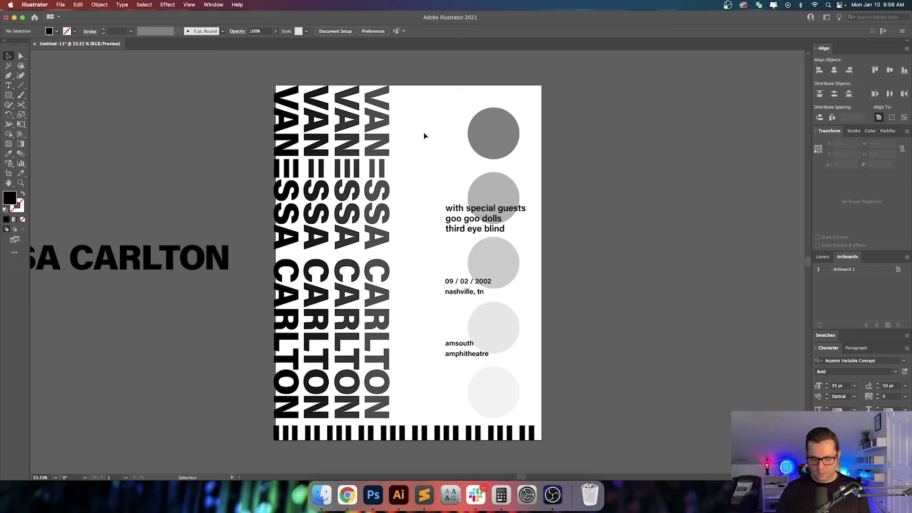
key("super+0")
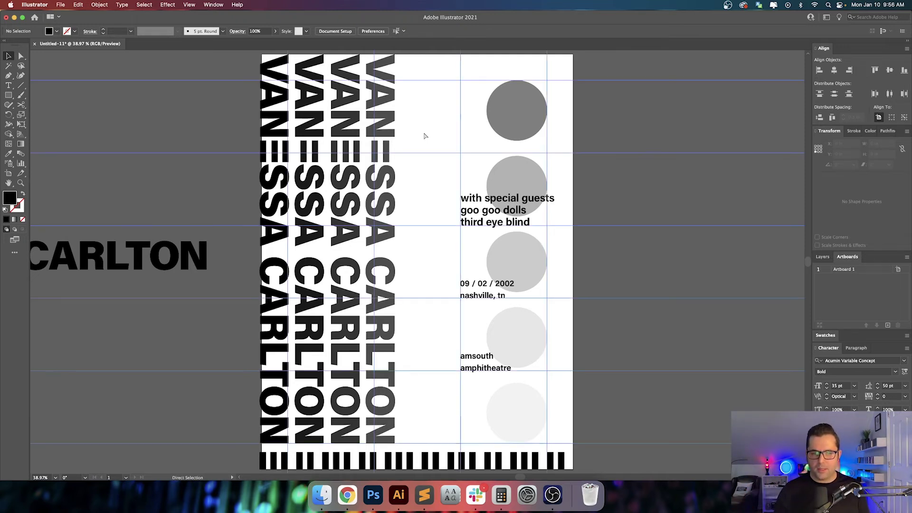
left_click(466, 208)
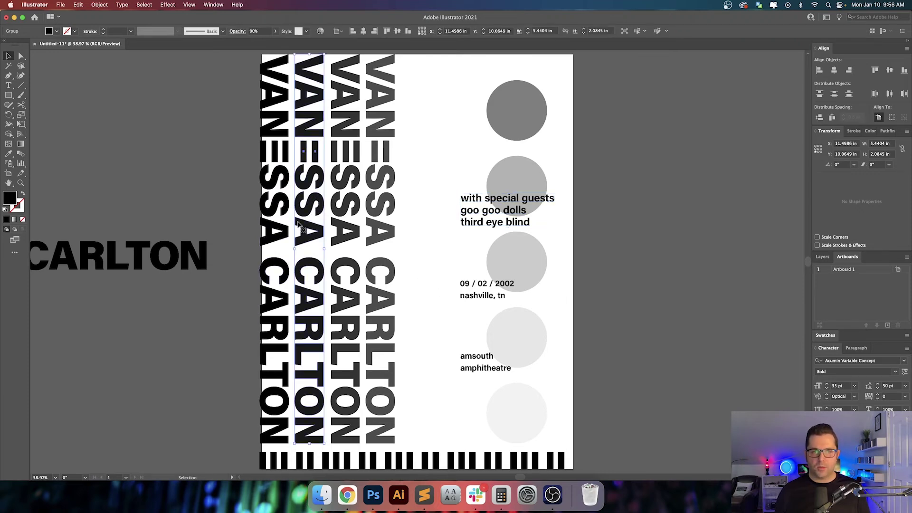
left_click(499, 211)
left_click(484, 219)
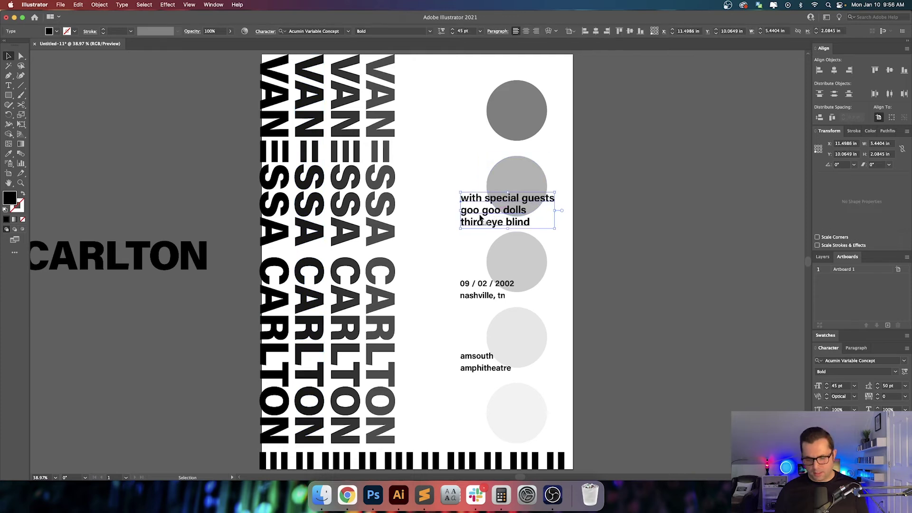
left_click(472, 297, "shift")
left_click(473, 360, "shift")
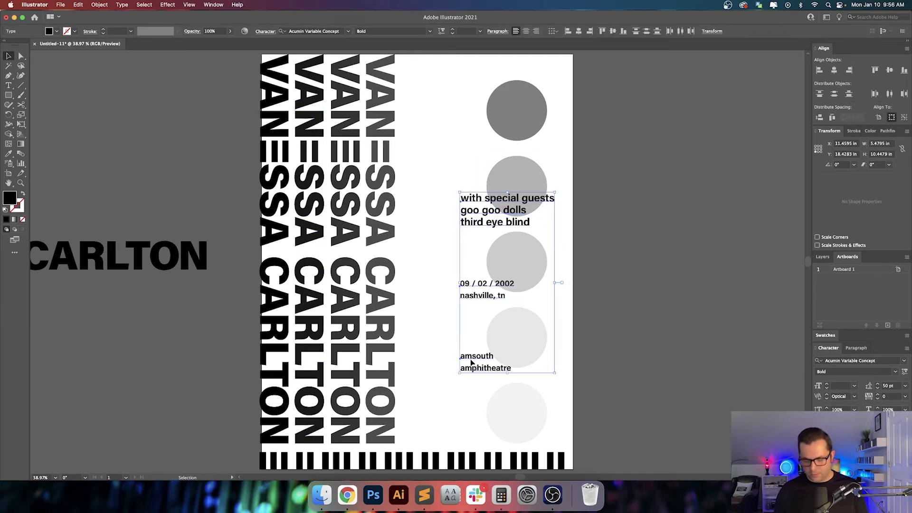
key("i")
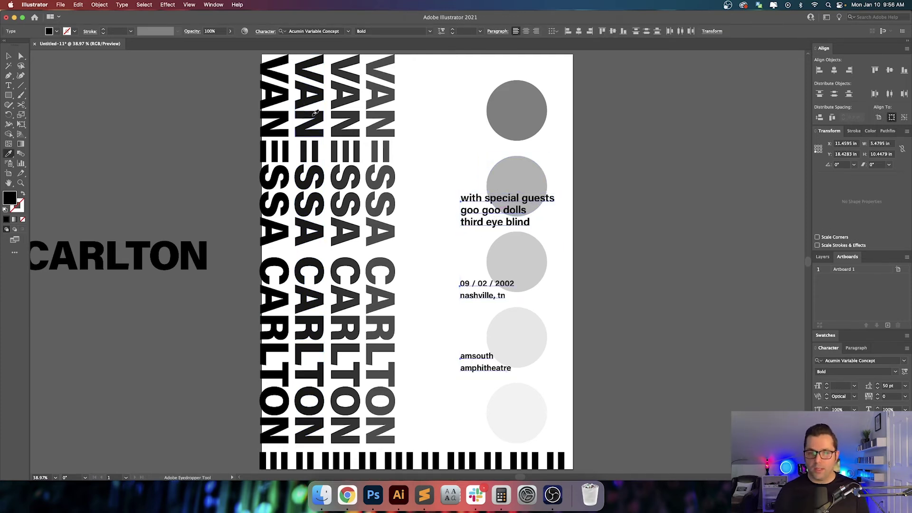
key("v")
left_click(439, 142)
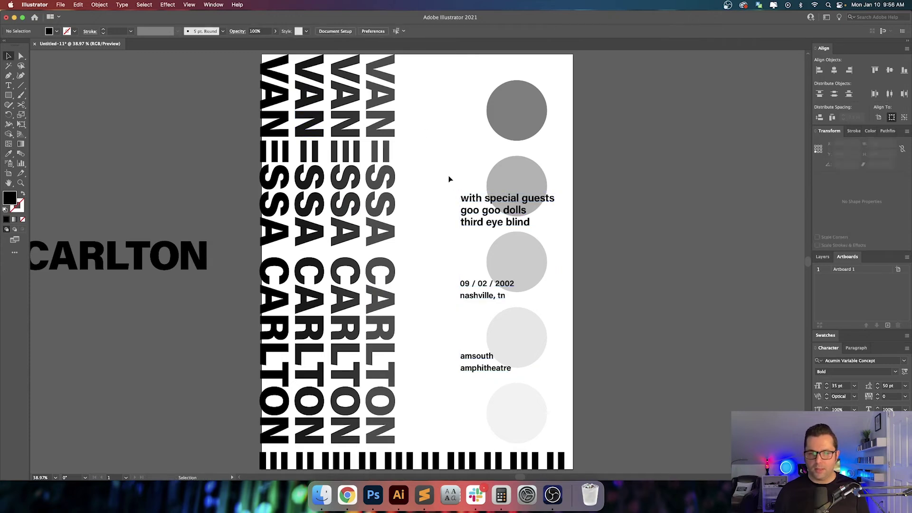
- Select the guests, date and venue text blocks together and lower their opacity to a dark grey
left_click(468, 359)
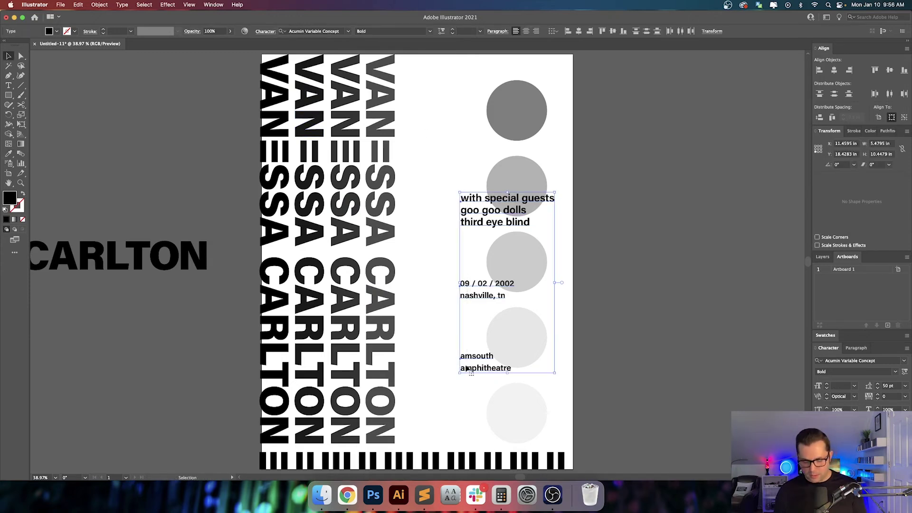
key("i")
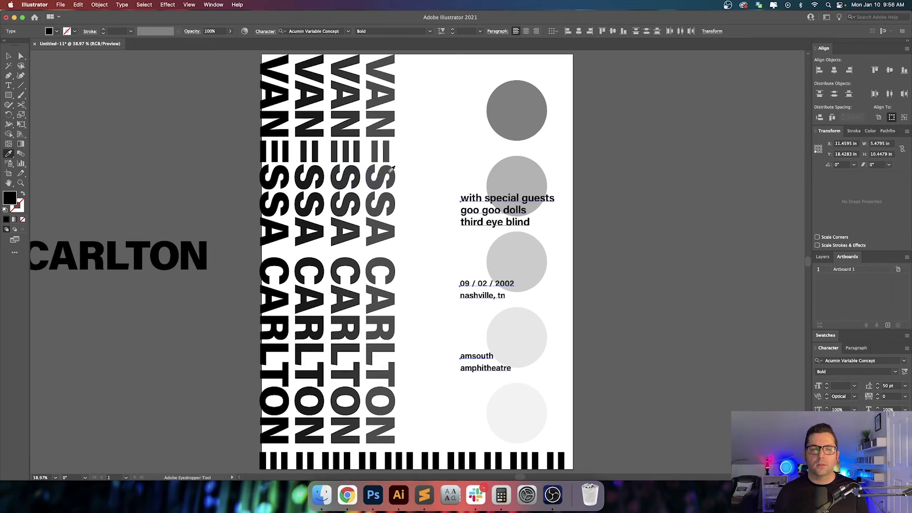
key("v")
left_click_drag(450, 179, 470, 391)
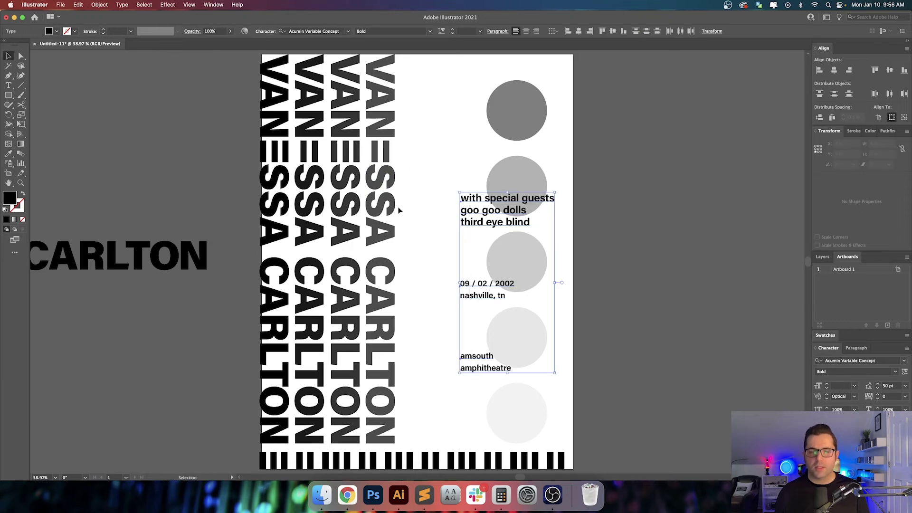
left_click(381, 76)
left_click_drag(456, 170, 482, 417)
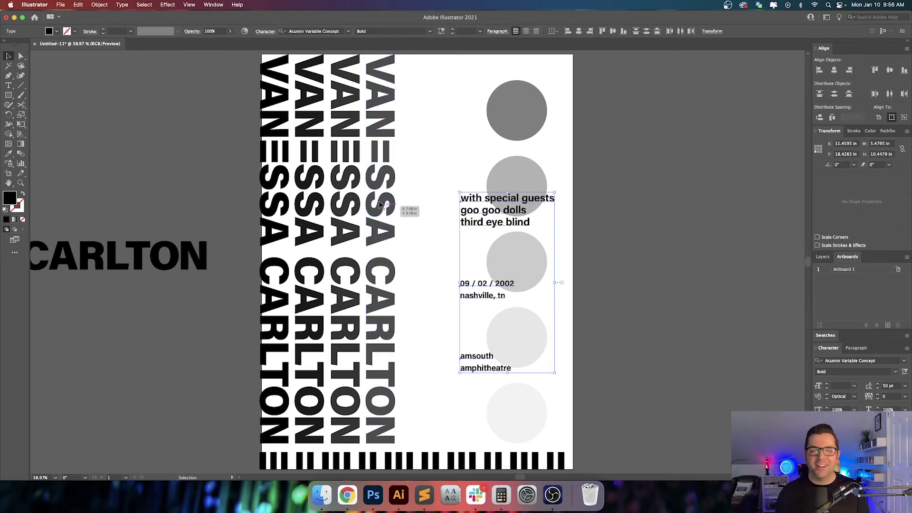
left_click(220, 30)
type("20")
key("Return")
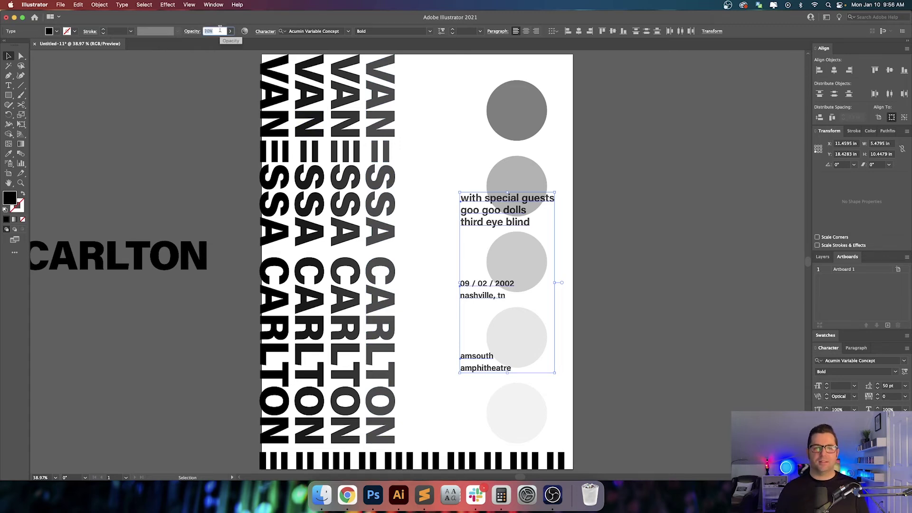
left_click(439, 150)
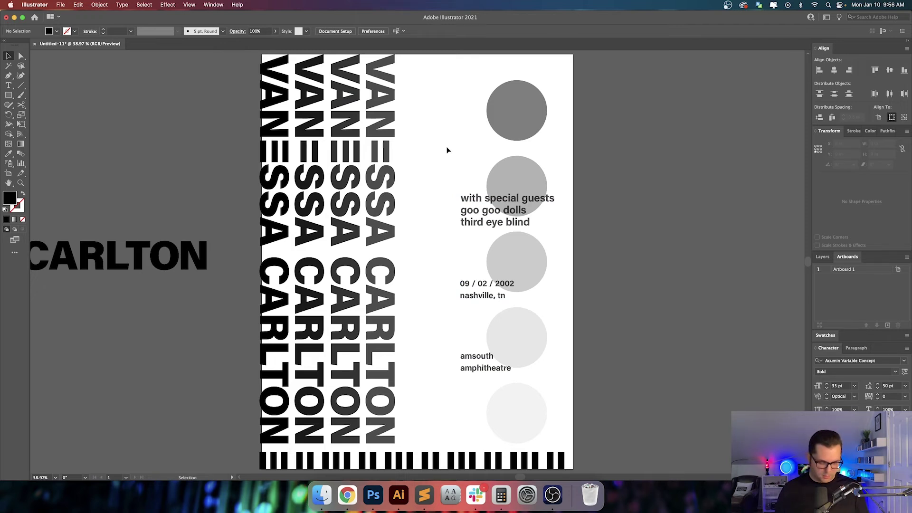
- Examine the guests text over the second circle and review the whole poster composition
left_click(491, 199)
left_click(472, 198)
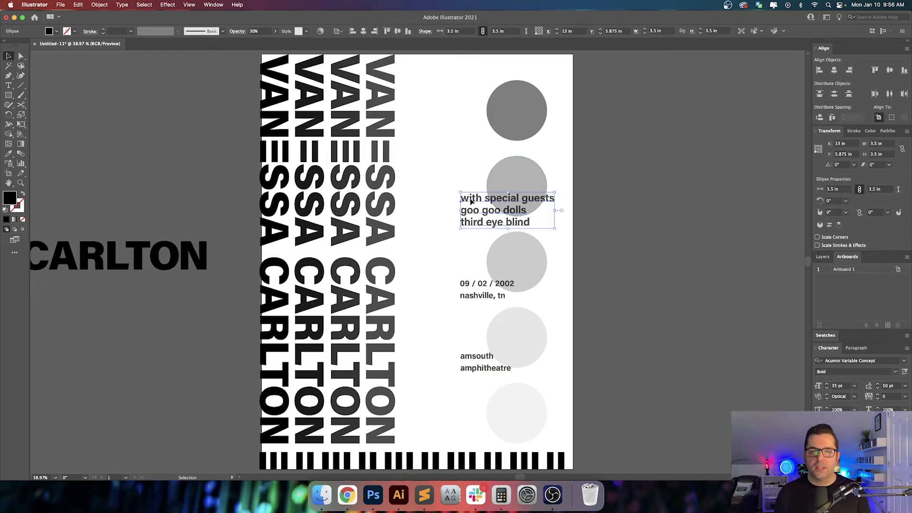
left_click(512, 179)
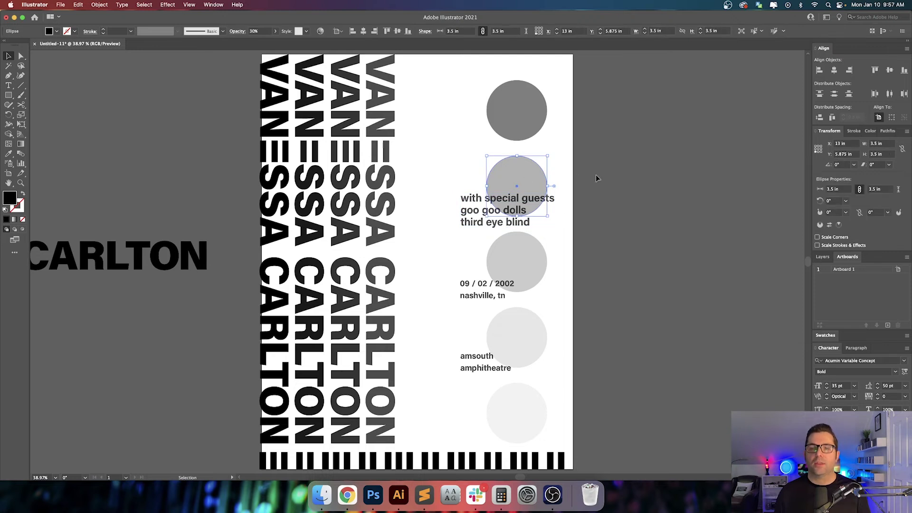
left_click(612, 174)
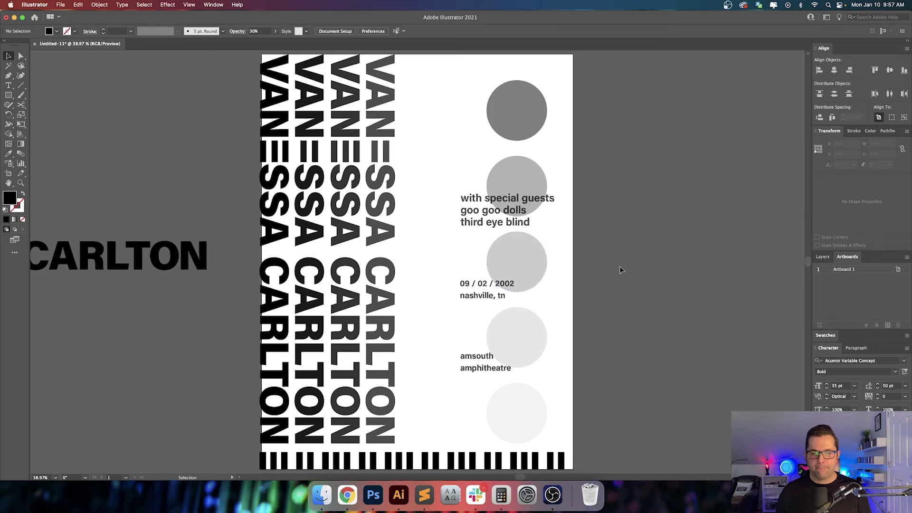
key("a")
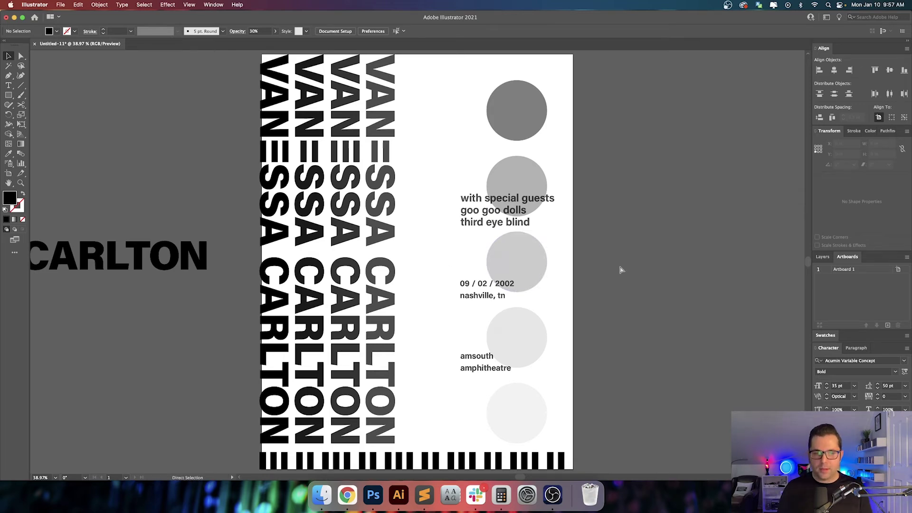
key("super+minus")
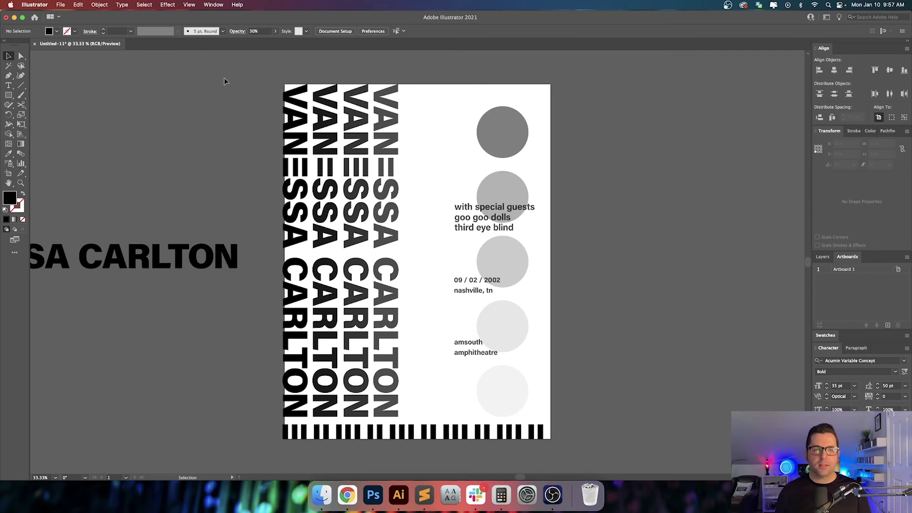
left_click_drag(288, 73, 512, 445)
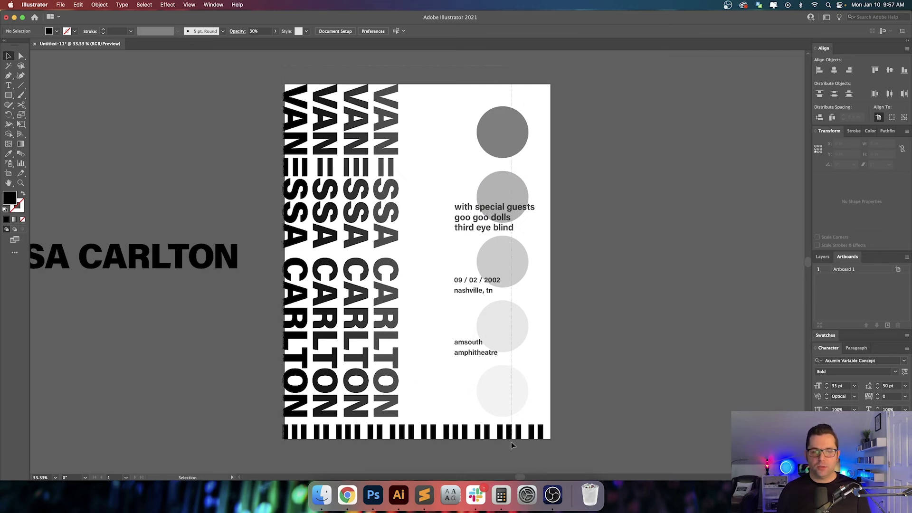
left_click_drag(554, 466, 556, 466)
left_click(591, 399)
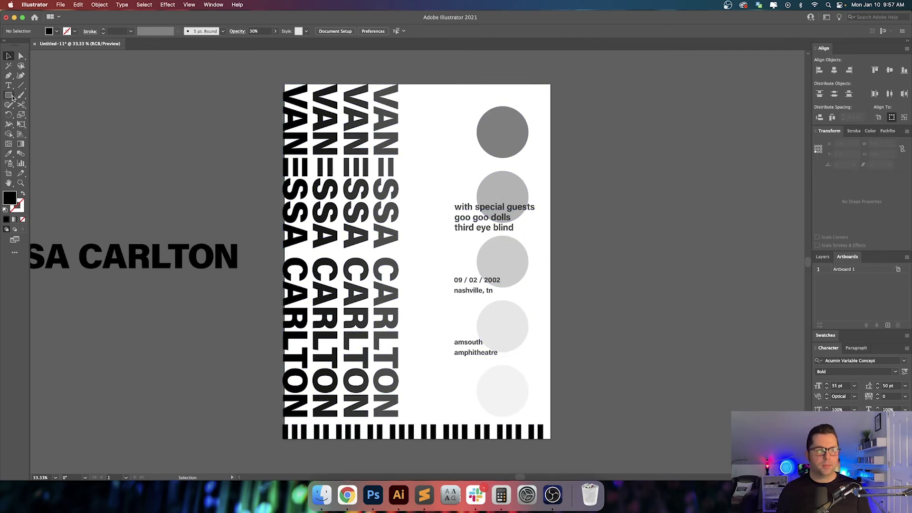
left_click(61, 4)
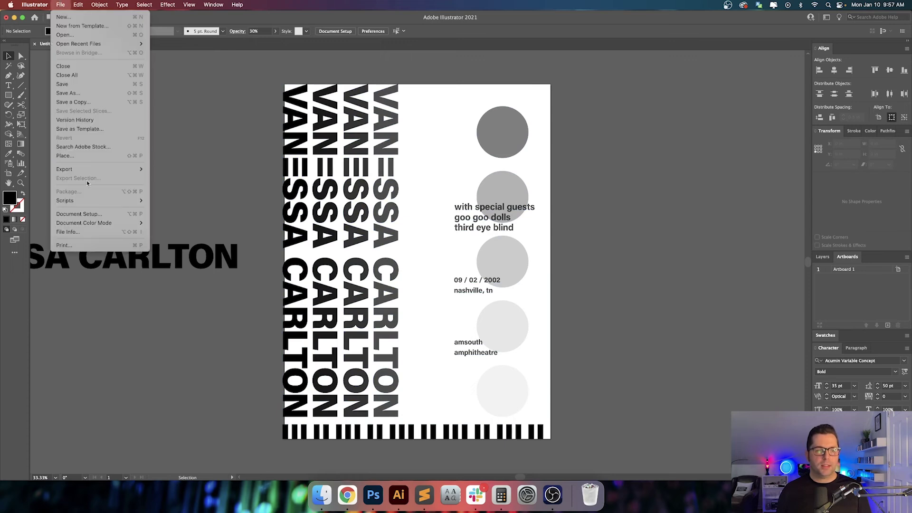
mouse_move(95, 170)
left_click(176, 177)
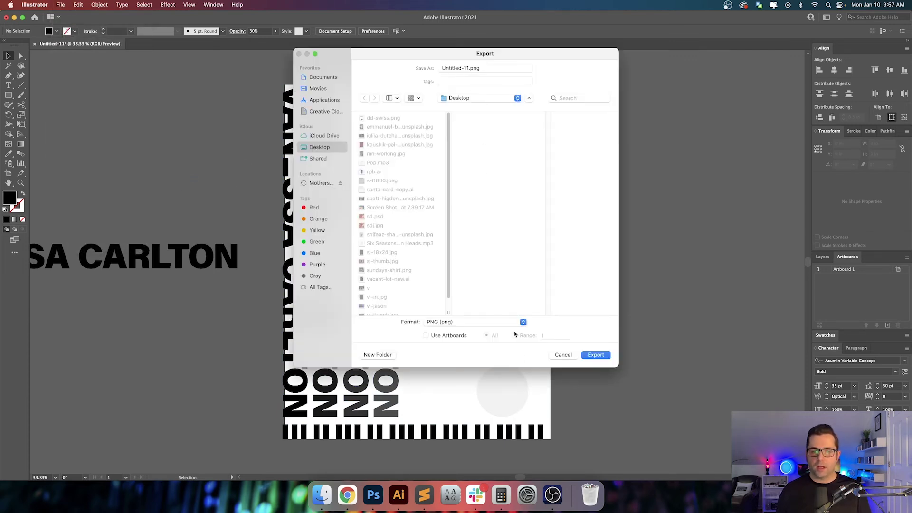
left_click(563, 355)
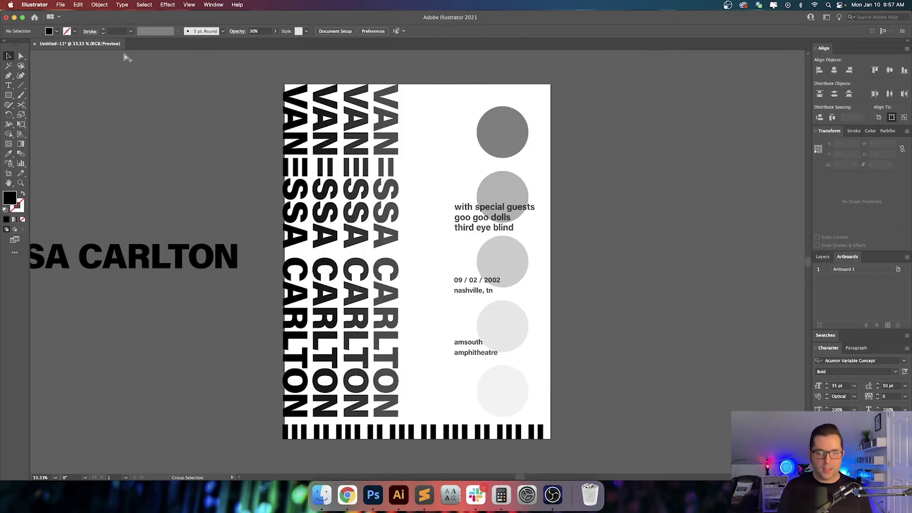
- Start an Export for Screens of the poster artboard with the Desktop as the destination folder
key("super+alt+e")
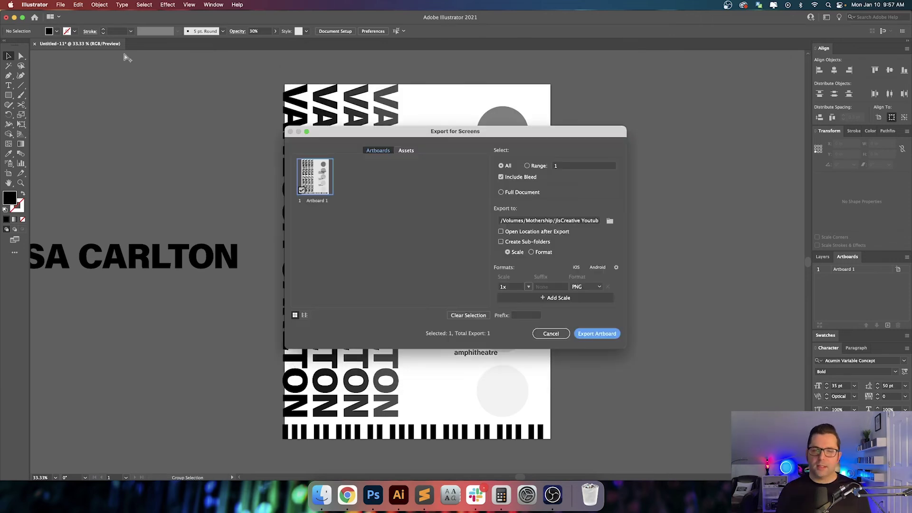
left_click(609, 221)
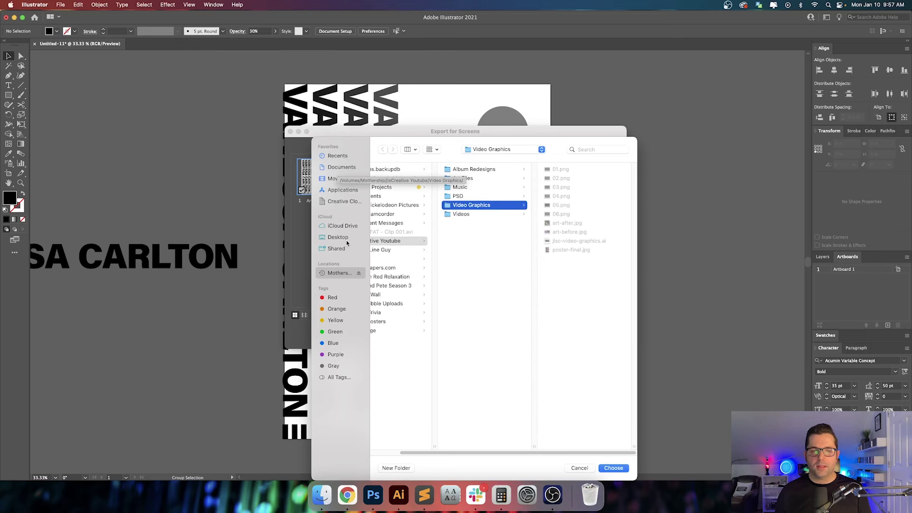
left_click(347, 237)
key("Return")
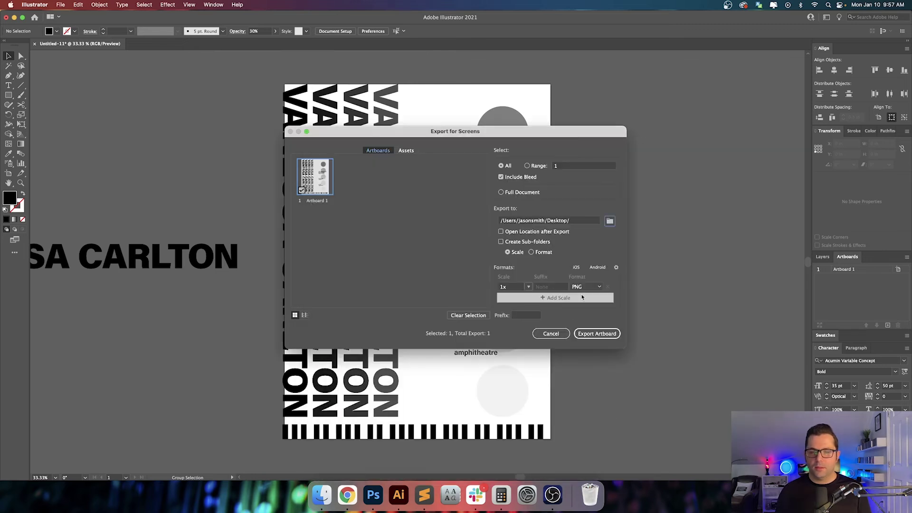
- Set the export format to JPG 100 and clear the file name suffix
left_click(528, 287)
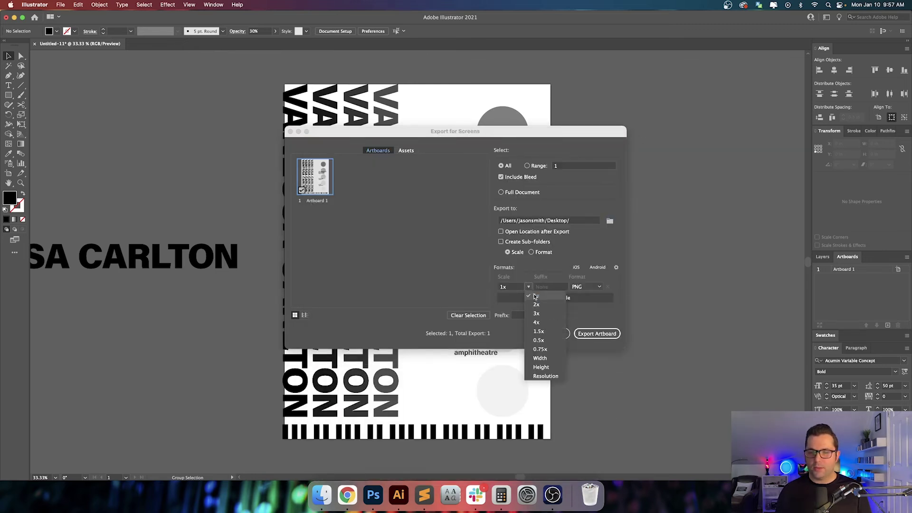
left_click(535, 297)
left_click(599, 286)
left_click(583, 297)
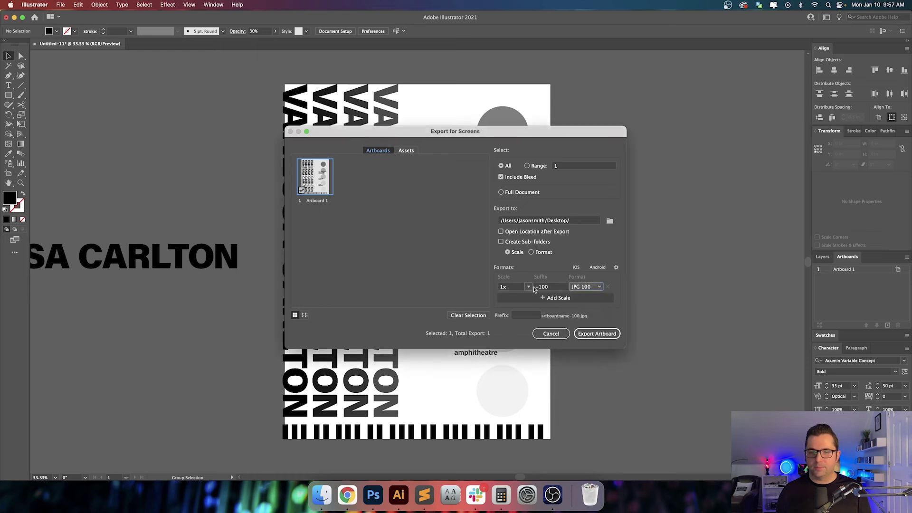
left_click(537, 287)
key("BackSpace")
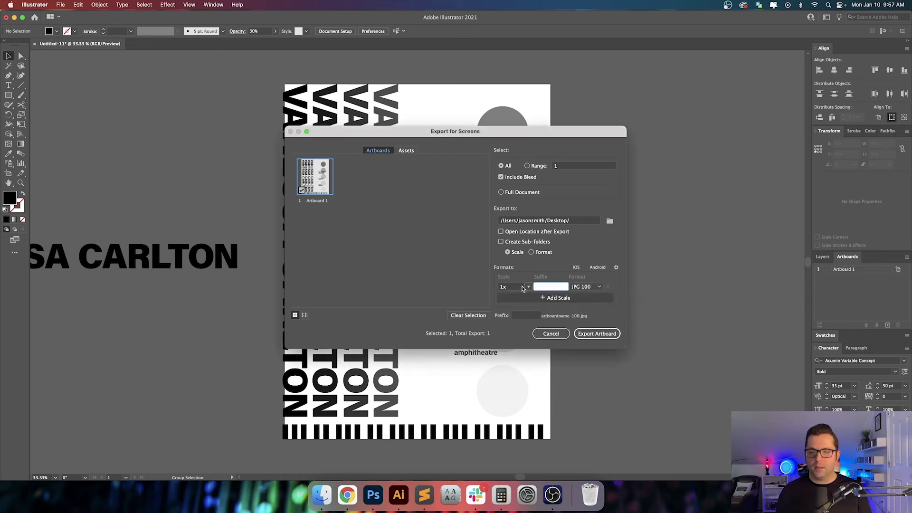
- Set the export scale to a resolution of 300 ppi and export the artboard
left_click(527, 287)
left_click(543, 378)
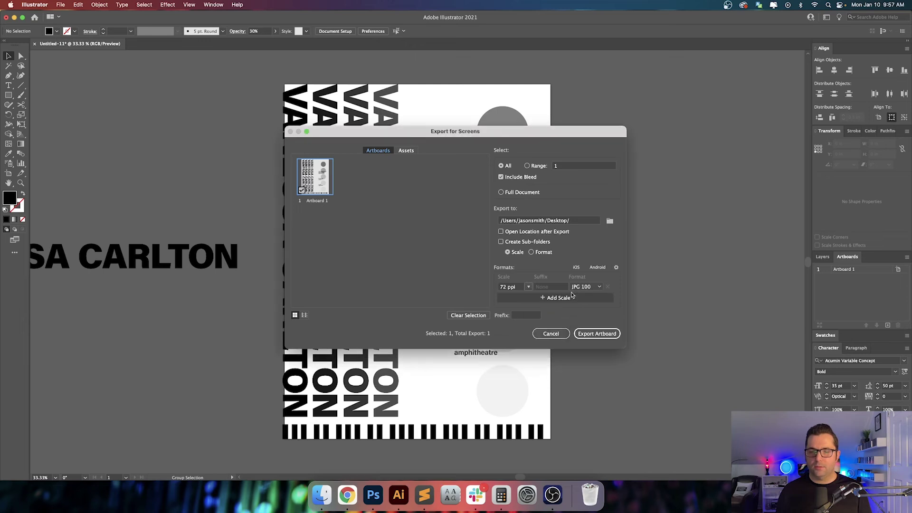
left_click(511, 286)
type("300")
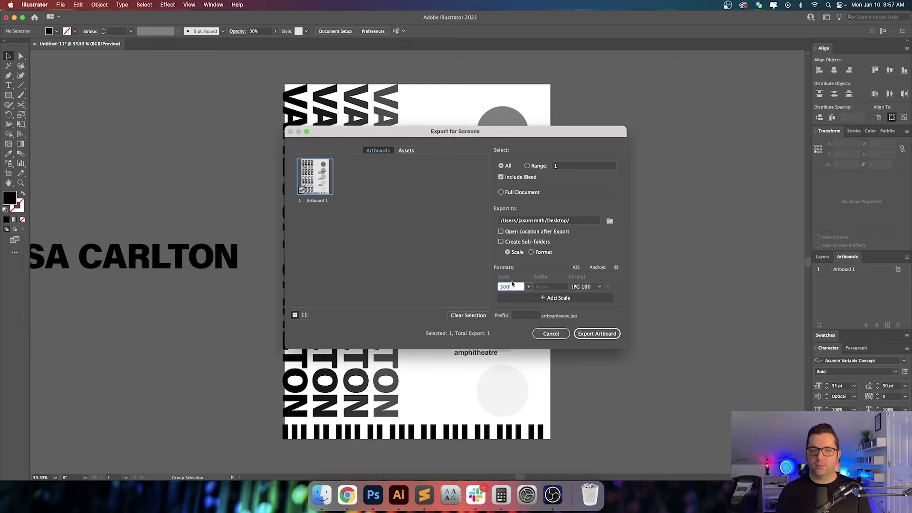
left_click(603, 335)
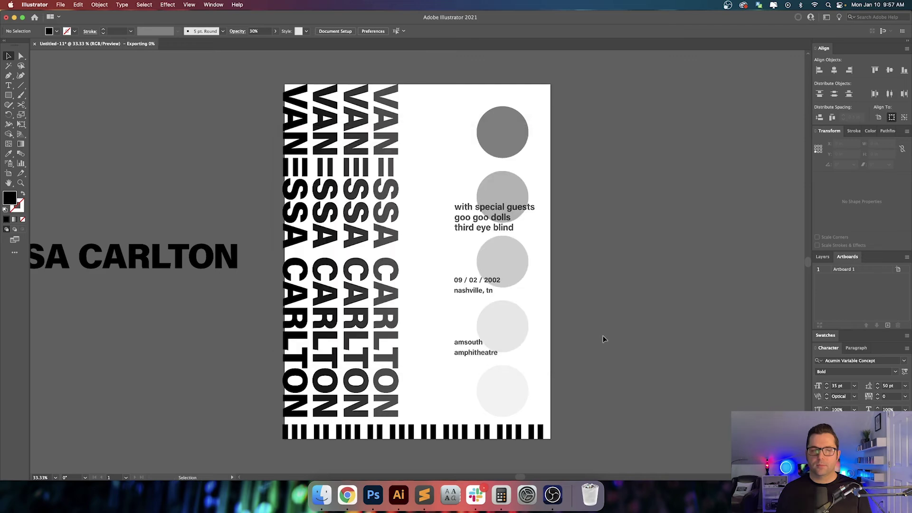
- Open the exported Artboard 1.jpg from the Desktop in Photoshop and close the Screen Shot document
left_click(322, 495)
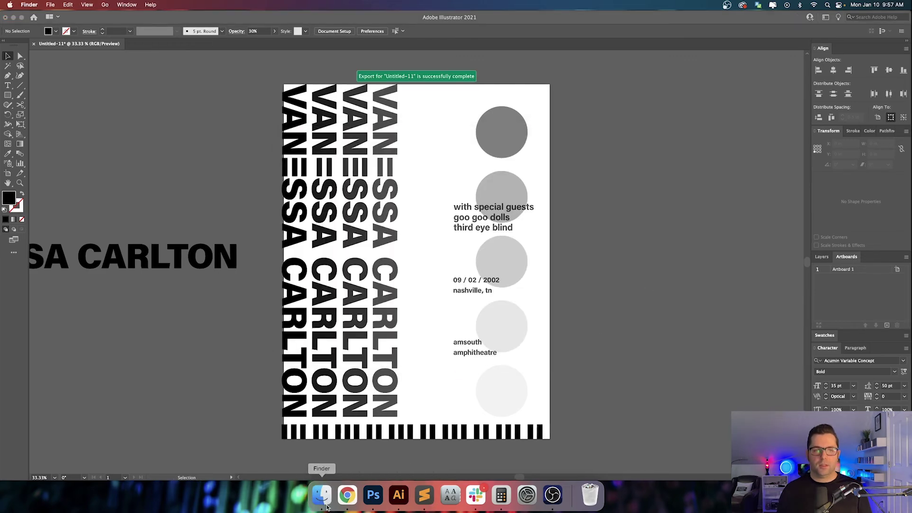
left_click(91, 138)
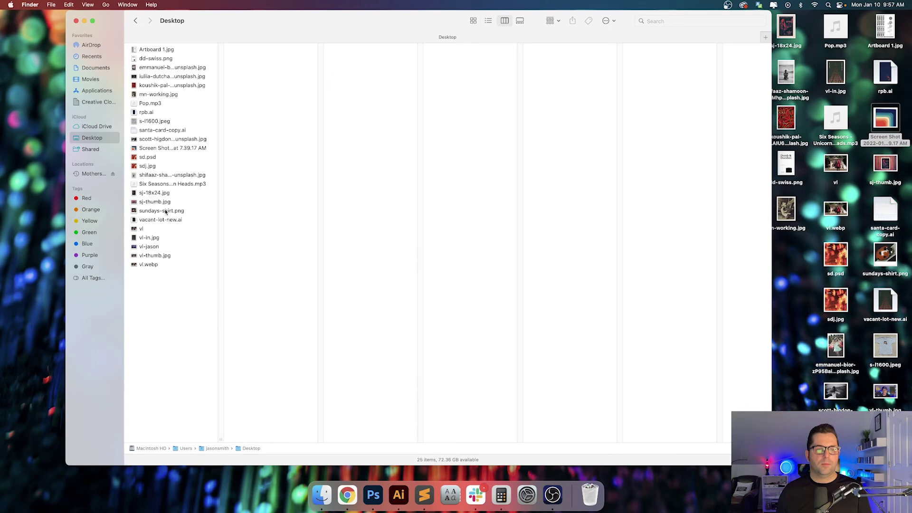
left_click(164, 211)
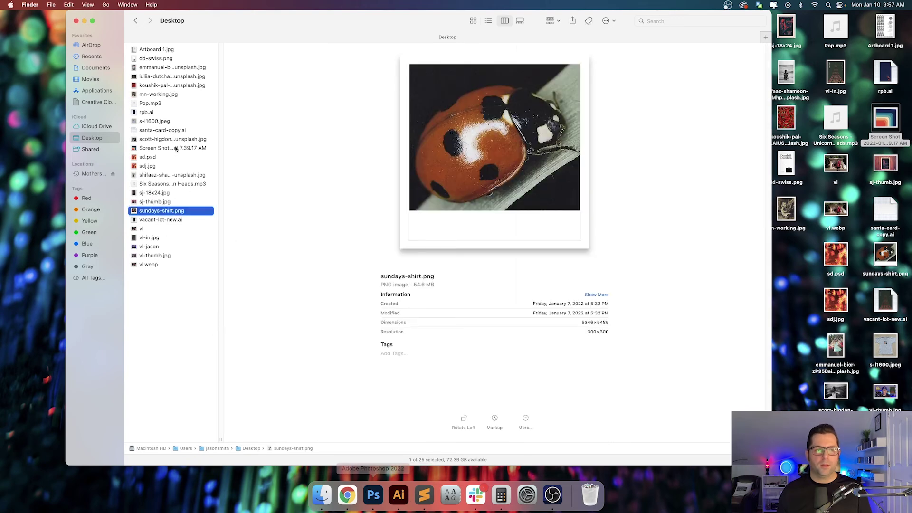
left_click_drag(157, 49, 373, 495)
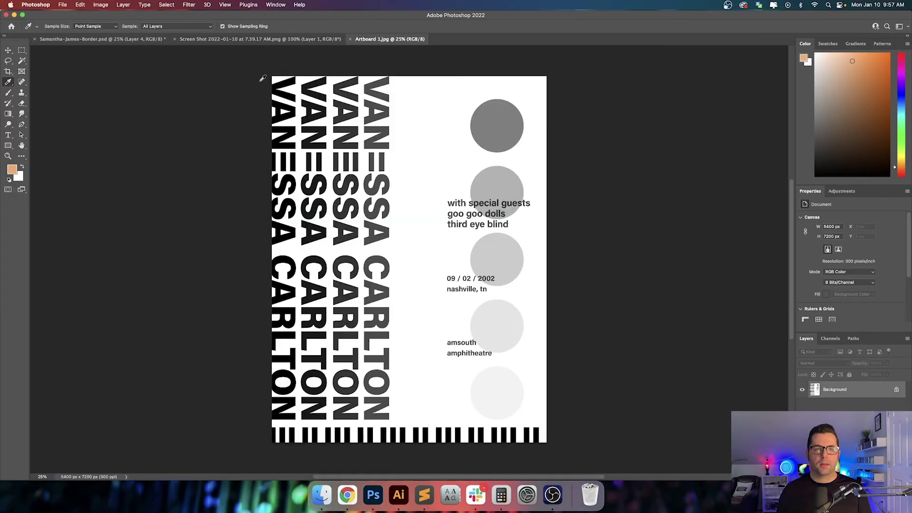
key("v")
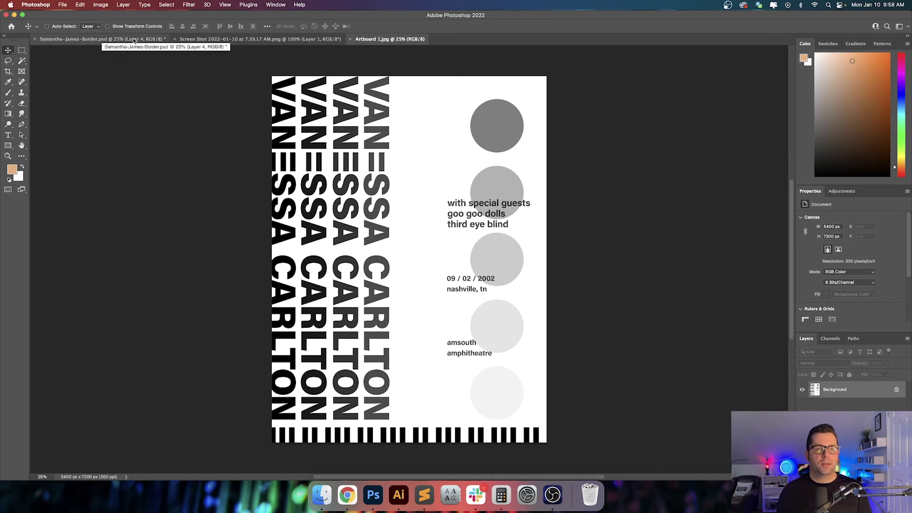
left_click(174, 39)
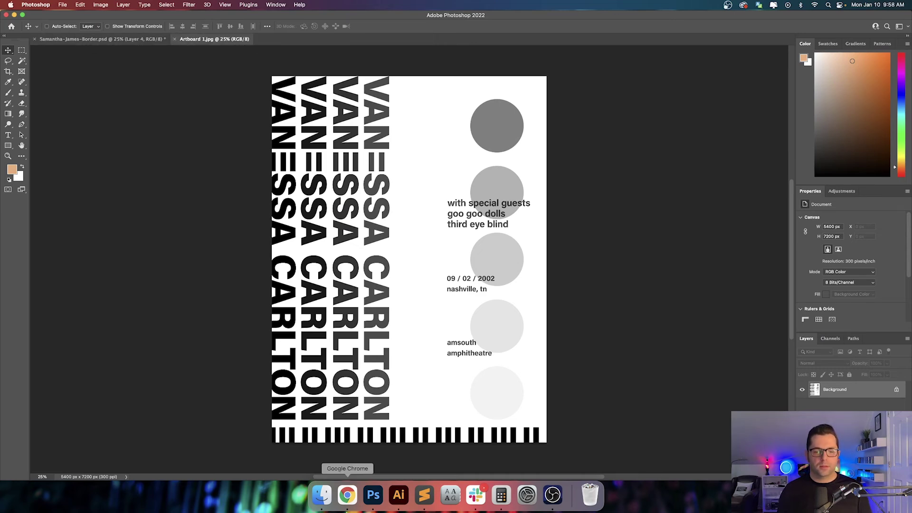
- In Finder, browse the external drive to the Design Resources folder inside Documents
left_click(322, 495)
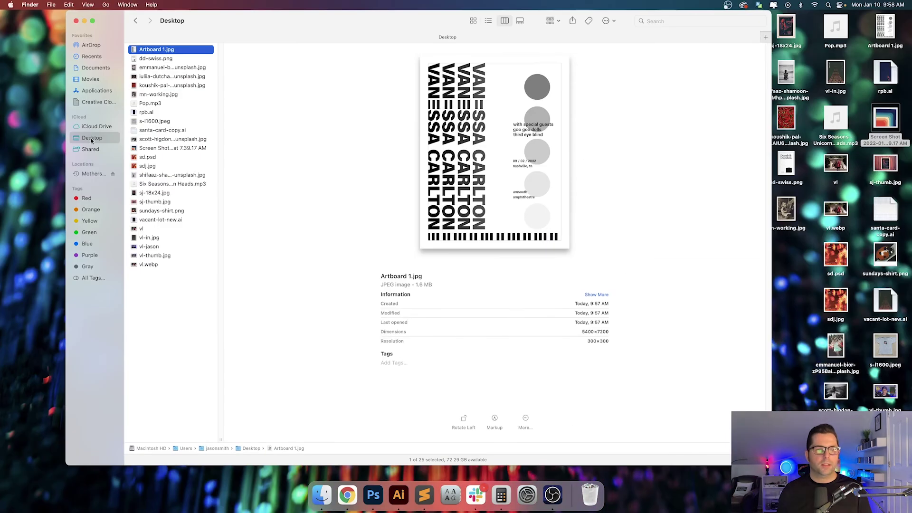
left_click(94, 173)
left_click(174, 68)
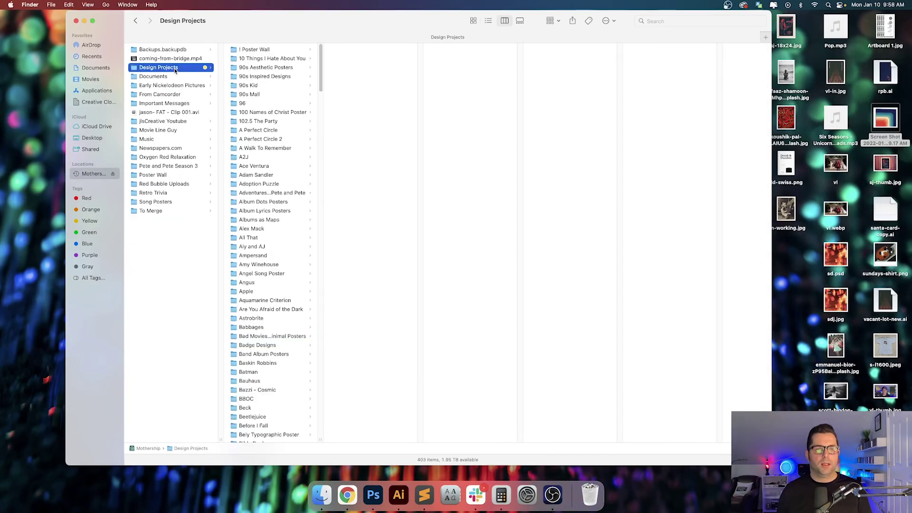
key("Down")
key("Right")
key("Down")
key("Down")
key("Down")
key("Down")
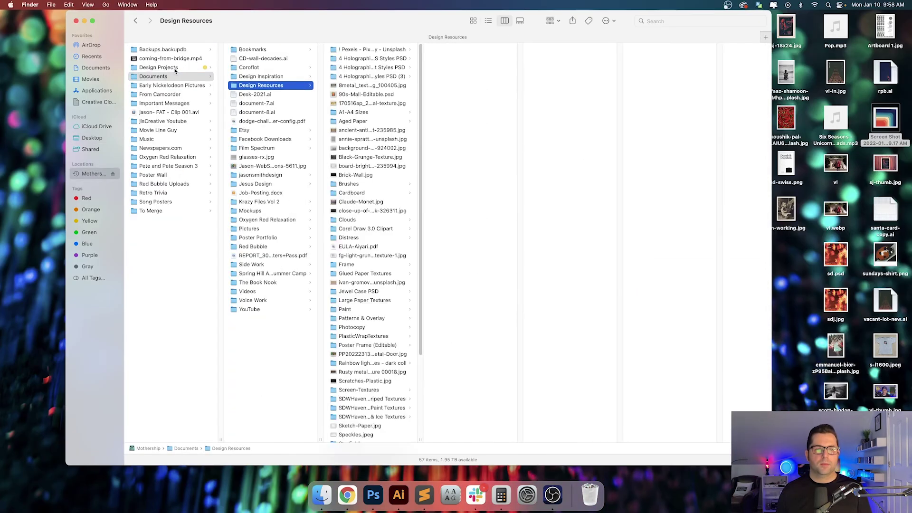
- Open the Glued Paper Textures folder within Design Resources
key("Right")
key("Down")
key("Down")
key("Down")
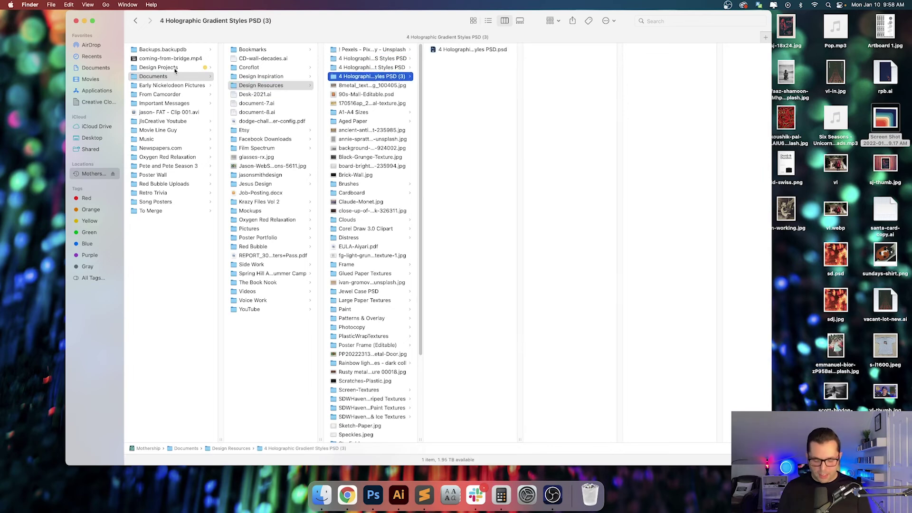
type("g")
key("Right")
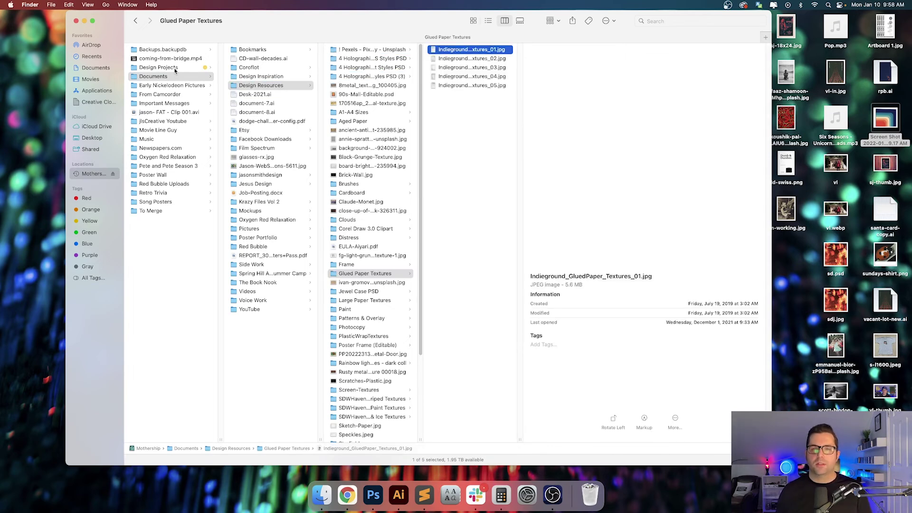
- Preview the glued paper textures one by one and open Indieground_GluedPaper_Textures_05.jpg in Photoshop
key("space")
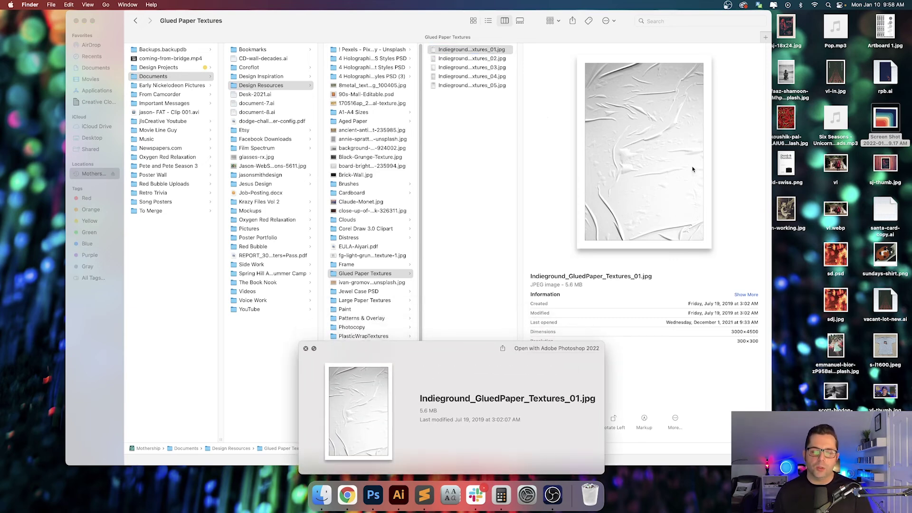
key("Down")
key("Down")
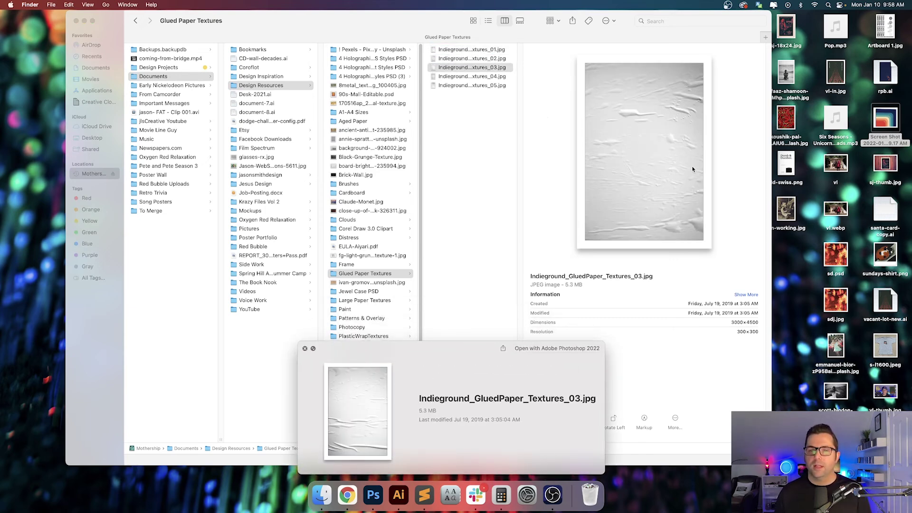
key("Down")
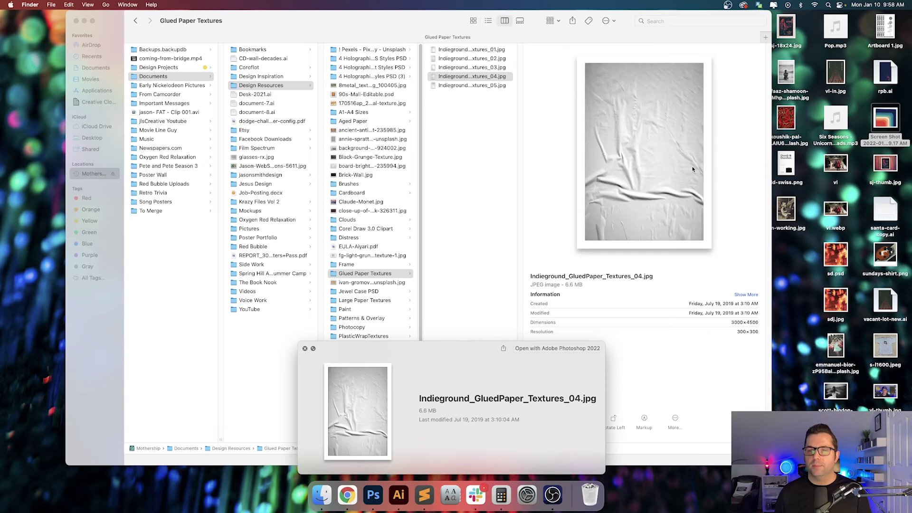
key("Down")
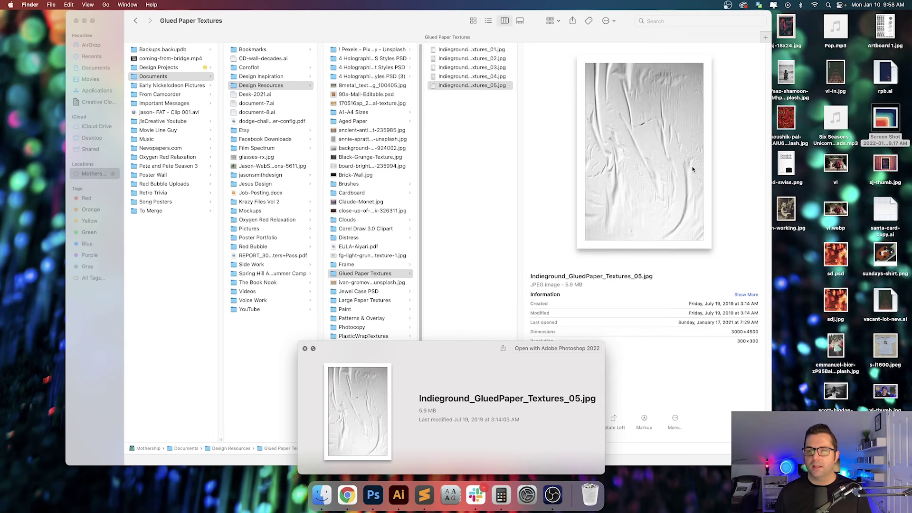
key("Up")
key("Up")
key("Down")
key("Down")
key("space")
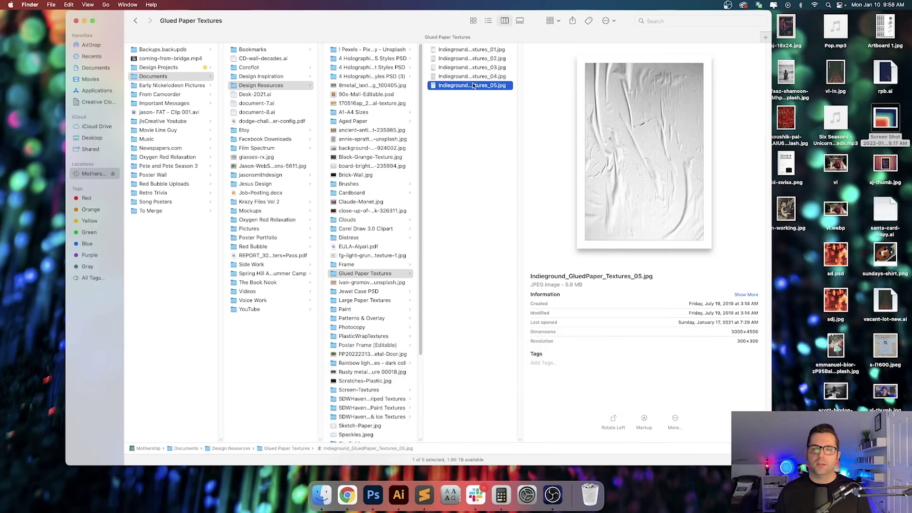
double_click(473, 85)
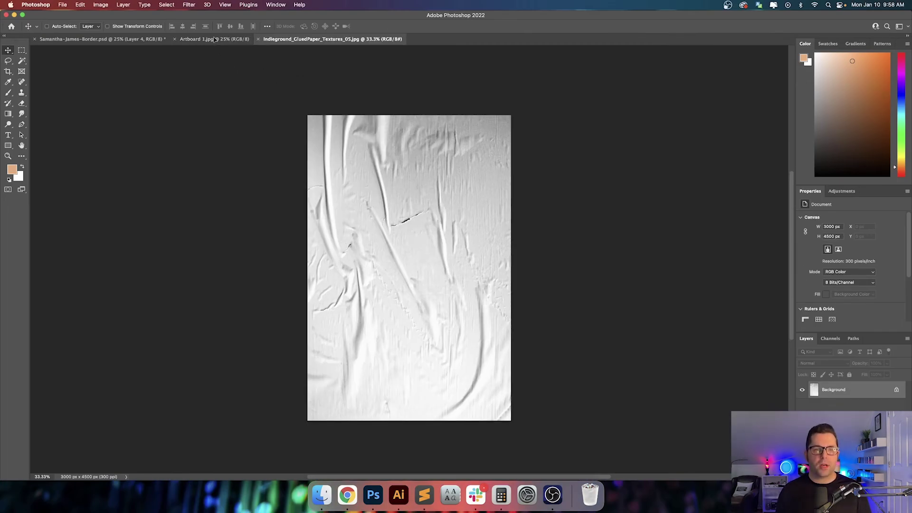
- Copy the glued paper texture into the Artboard 1.jpg document and centre it horizontally and vertically on the canvas
left_click_drag(215, 38, 399, 211)
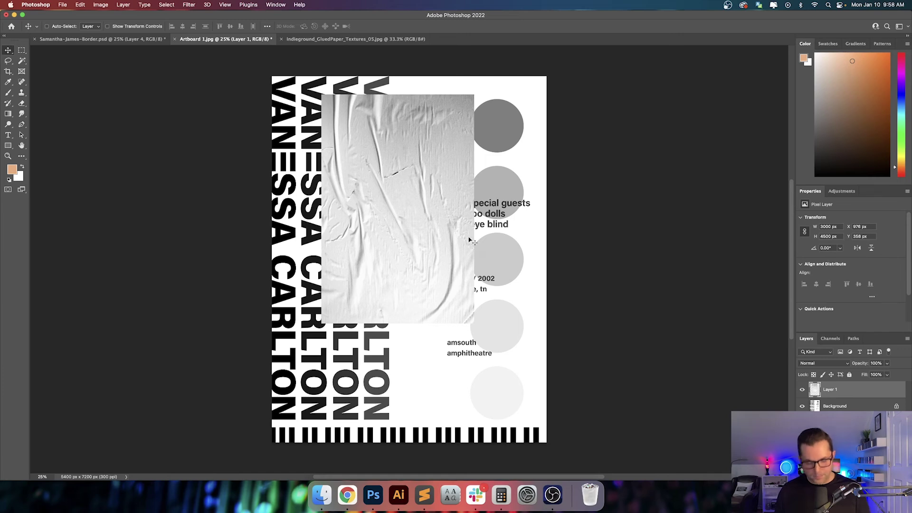
key("super+a")
left_click(183, 26)
left_click(229, 26)
key("super+d")
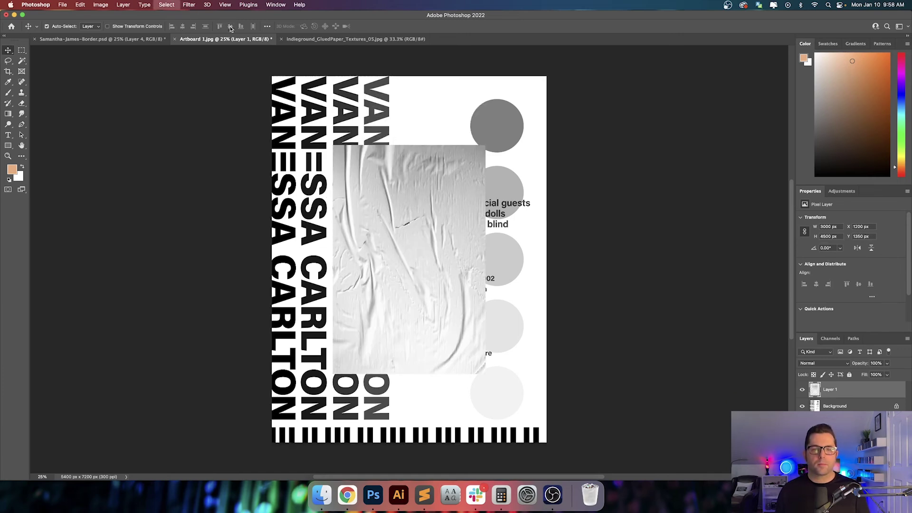
- Rotate the texture layer 180 degrees about its centre
key("super+t")
left_click_drag(489, 139, 324, 401)
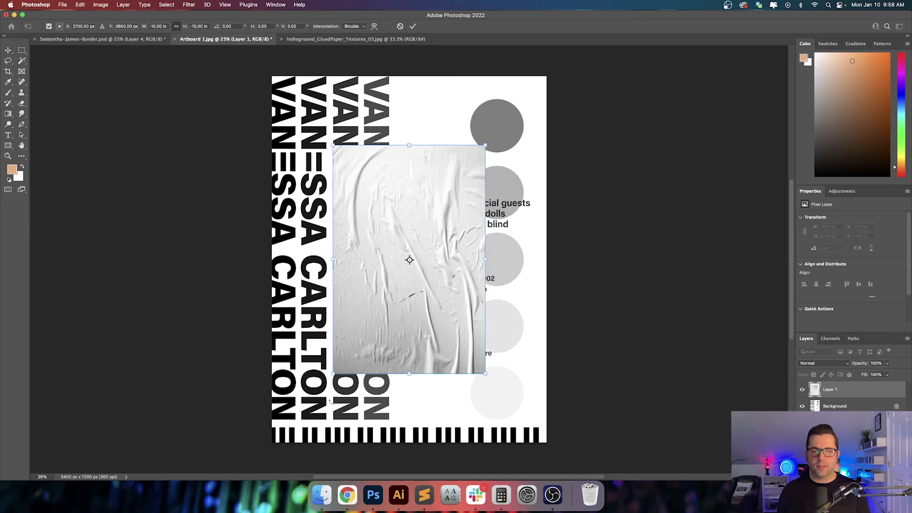
key("Return")
- Scale the texture layer from its centre to cover the full 5400 x 7200 px poster canvas
key("super+t")
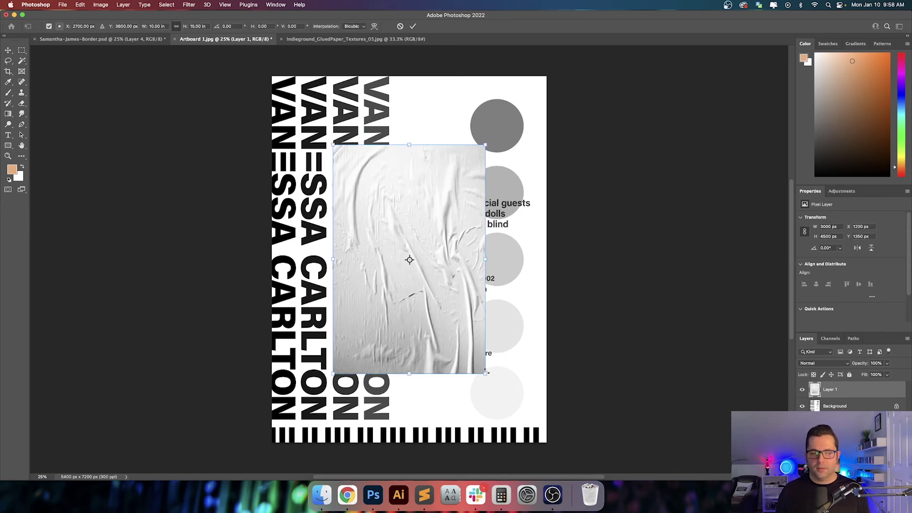
left_click_drag(485, 372, 655, 169)
key("super+z")
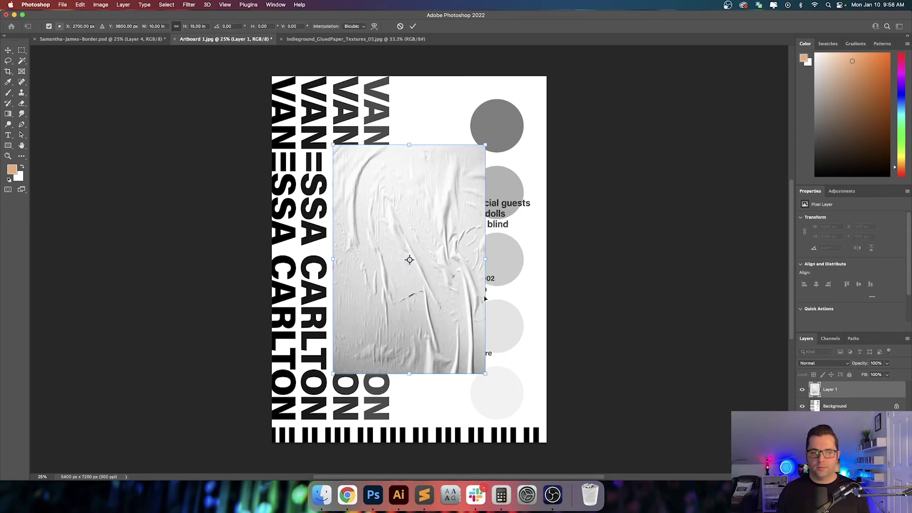
left_click_drag(485, 381, 547, 442)
key("Return")
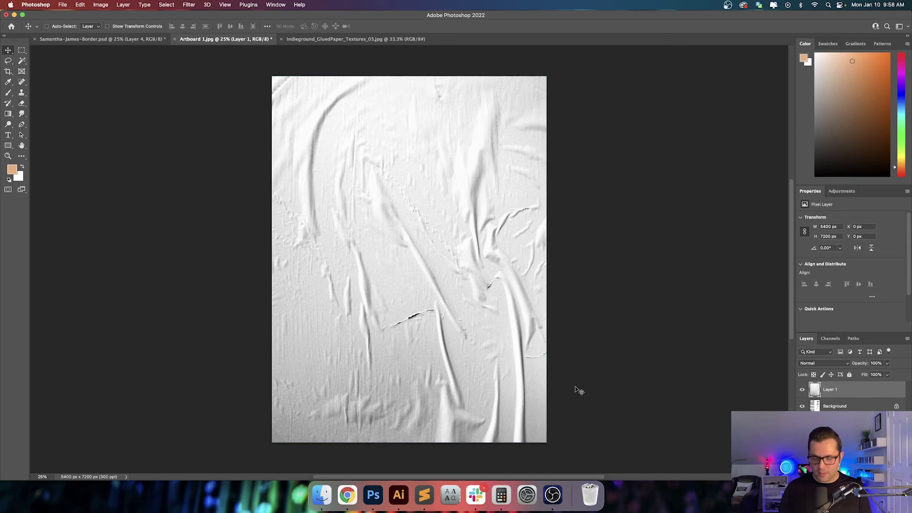
- Change the texture layer's blend mode to Multiply so the poster artwork shows through the paper wrinkles
key("super+plus")
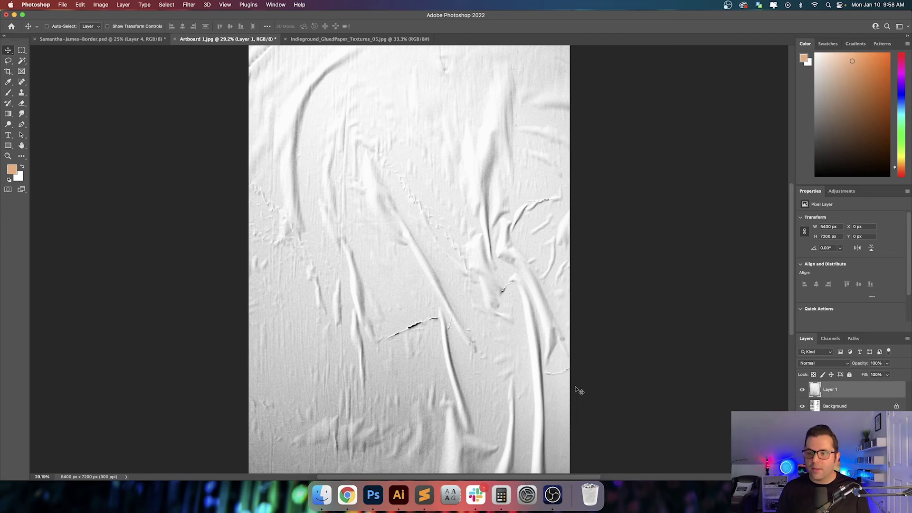
key("shift+plus")
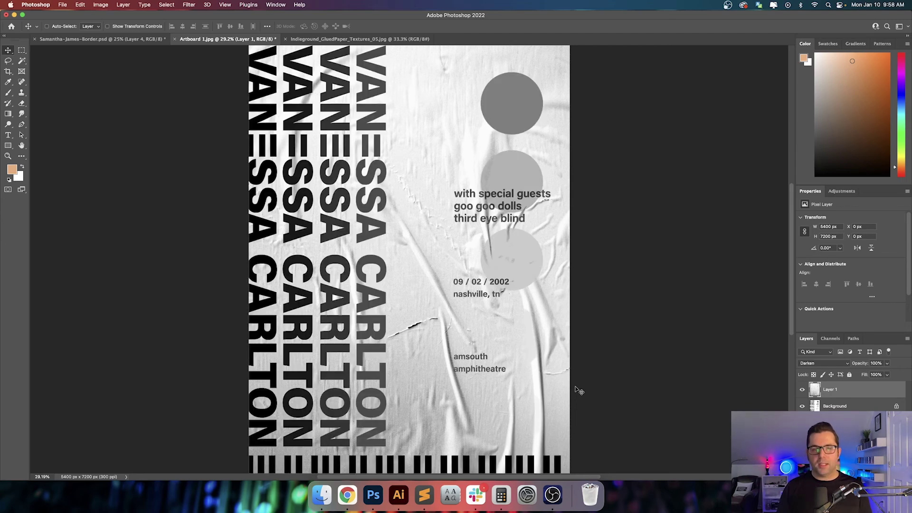
key("shift+plus")
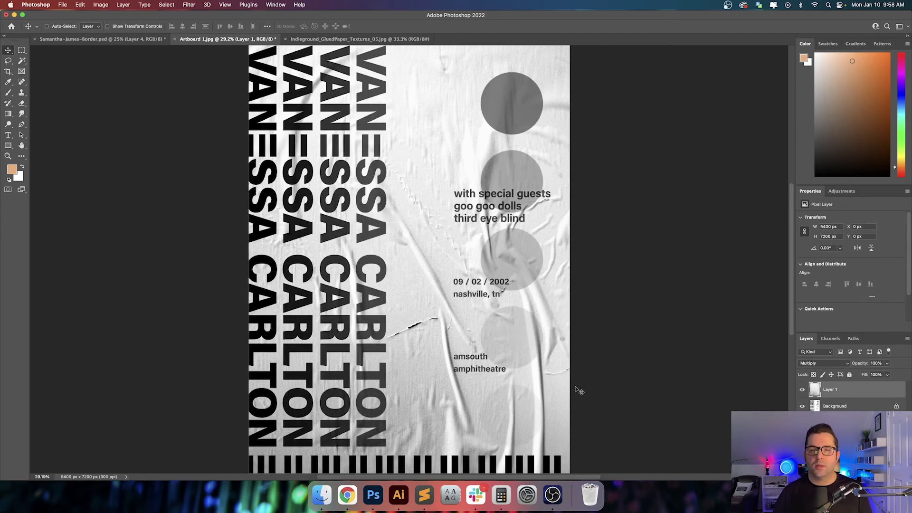
- Cycle the glued paper texture layer through the blend modes from Linear Burn to Difference to compare their effect on the poster
key("shift+plus")
key("shift+plus")
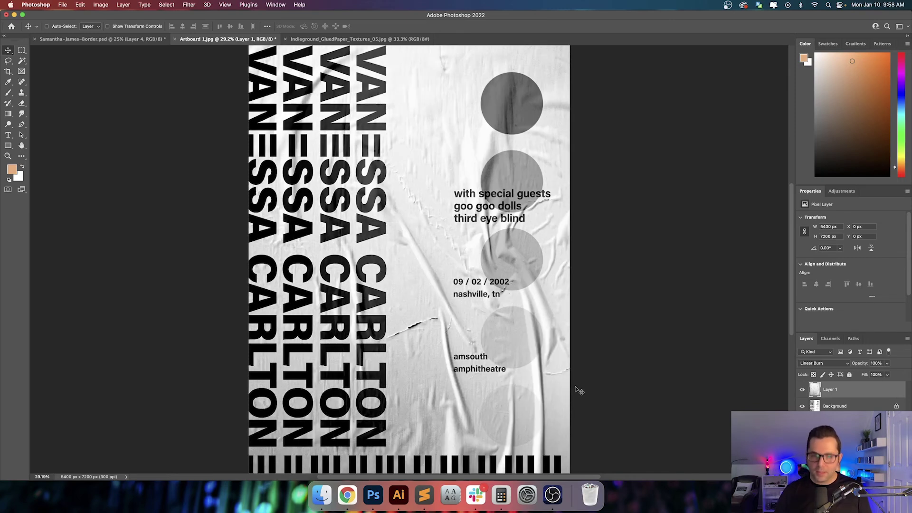
key("shift+plus")
key("shift+plus")
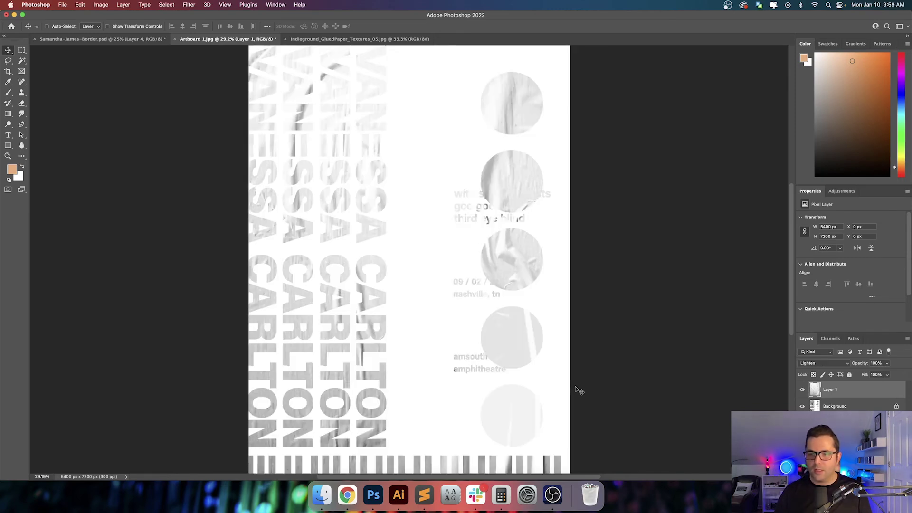
key("shift+plus")
key("shift+plus")
key("shift+plus")
key("shift+plus")
key("shift+plus")
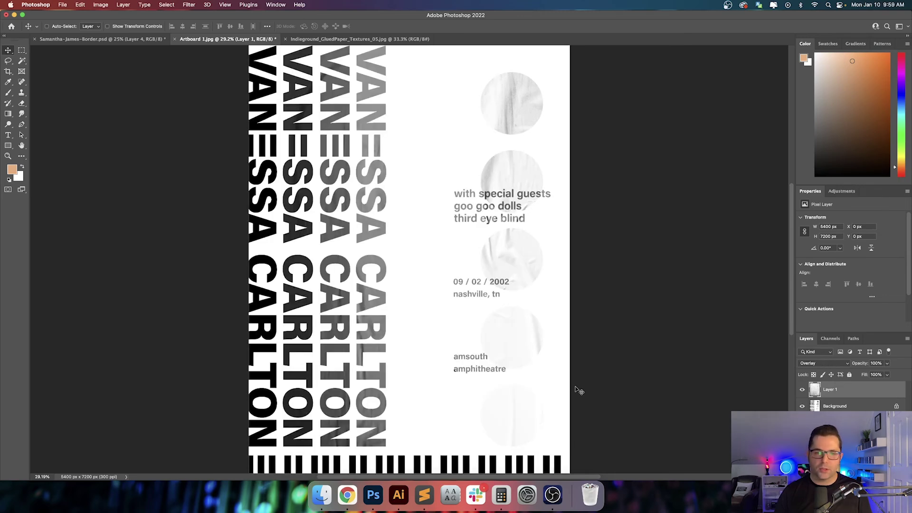
key("shift+plus")
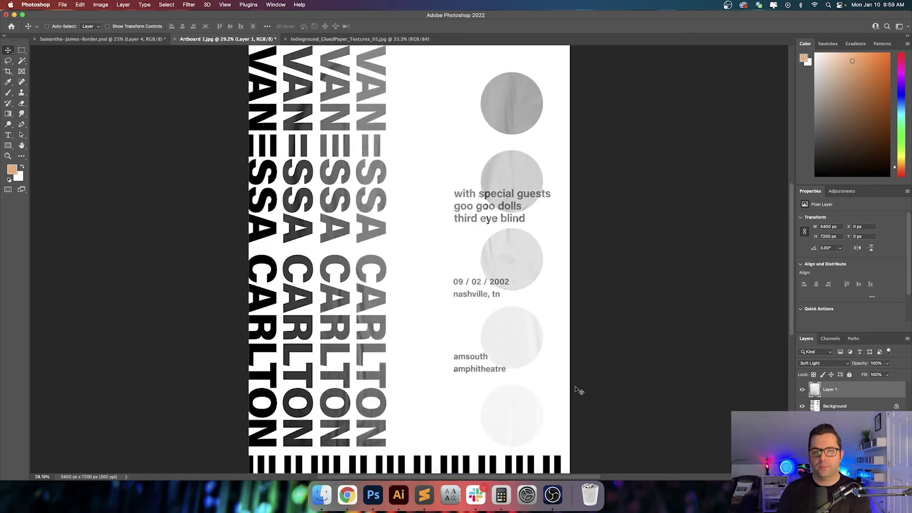
key("shift+plus")
key("shift+plus")
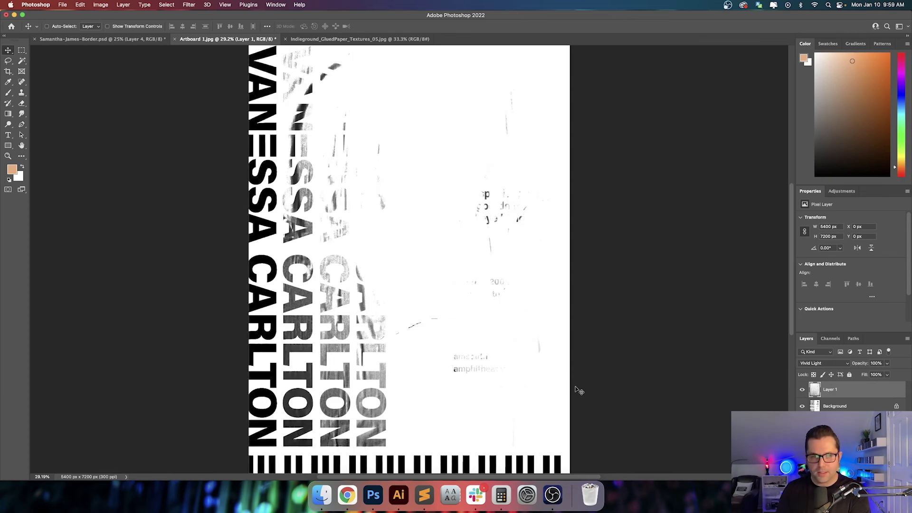
key("shift+plus")
key("shift+plus")
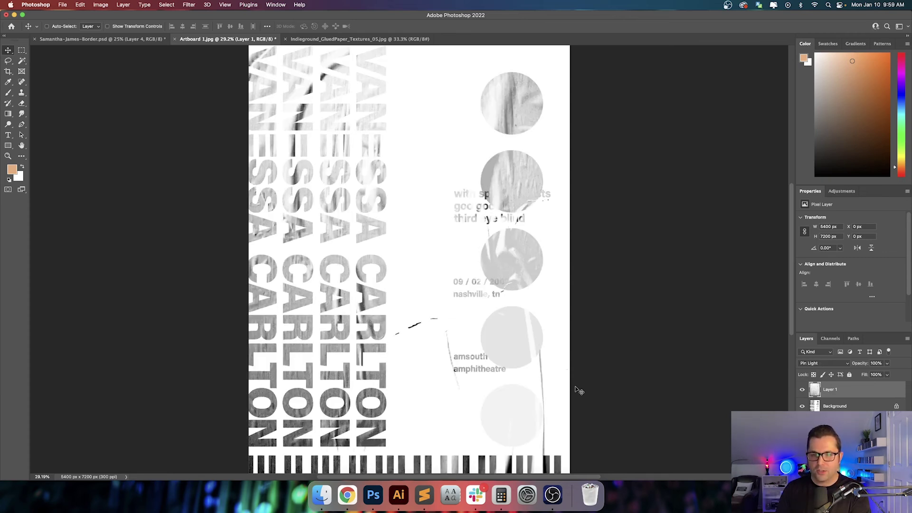
key("shift+plus")
key("shift+plus")
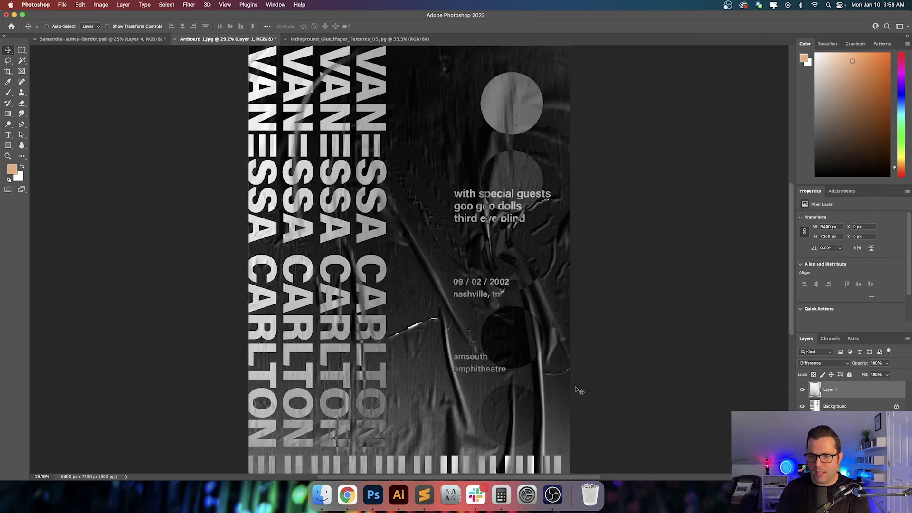
- Invert the glued paper texture layer's colours and compare it on the poster in the Difference, Exclusion and Subtract blend modes
key("super+i")
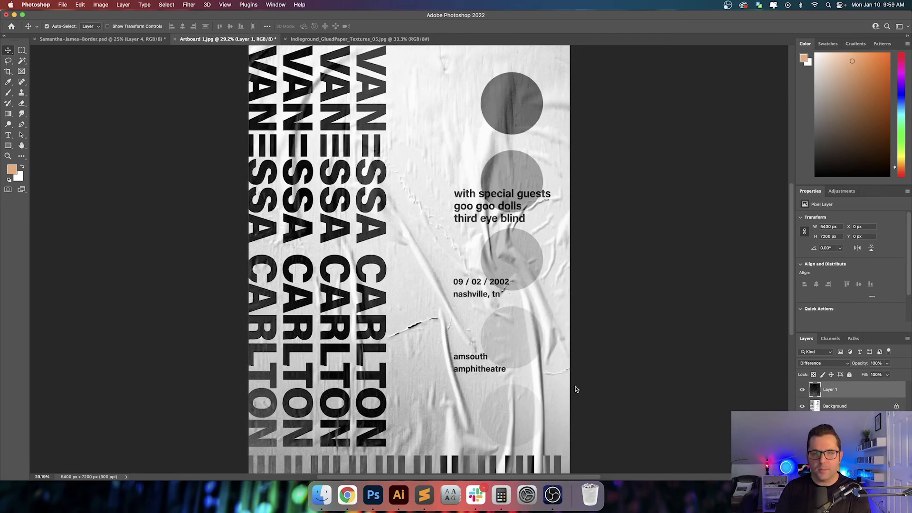
key("super+i")
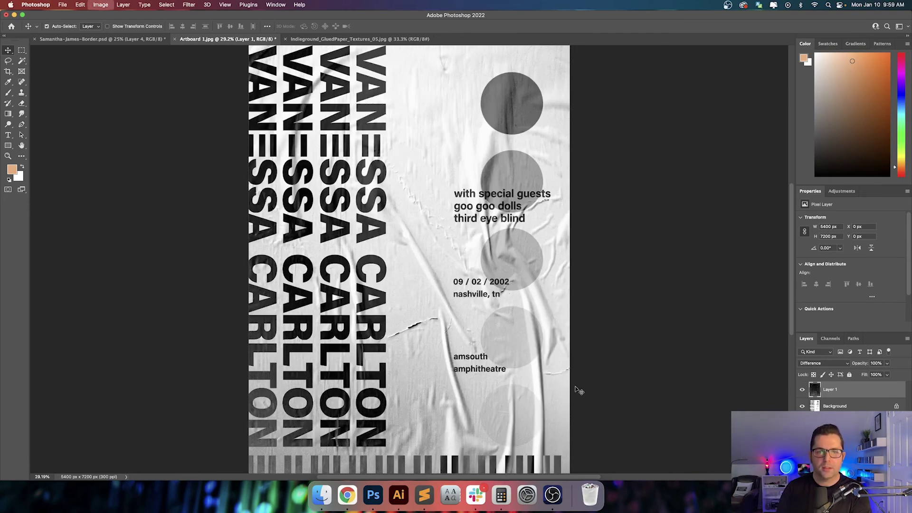
key("shift+plus")
key("super+i")
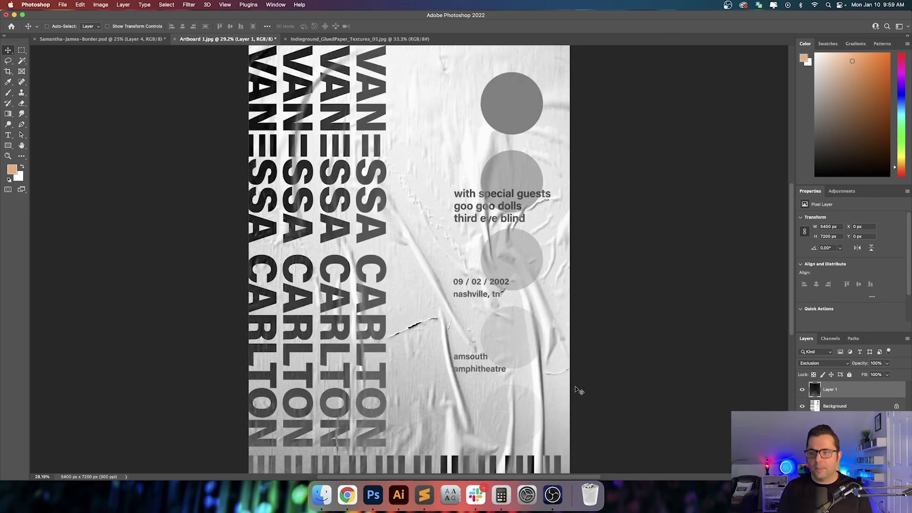
key("shift+plus")
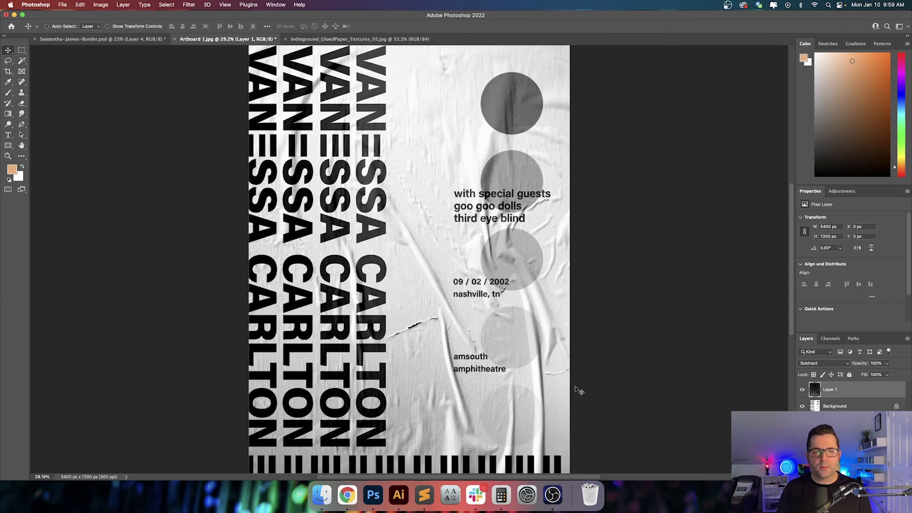
key("shift+minus")
key("shift+plus")
key("shift+minus")
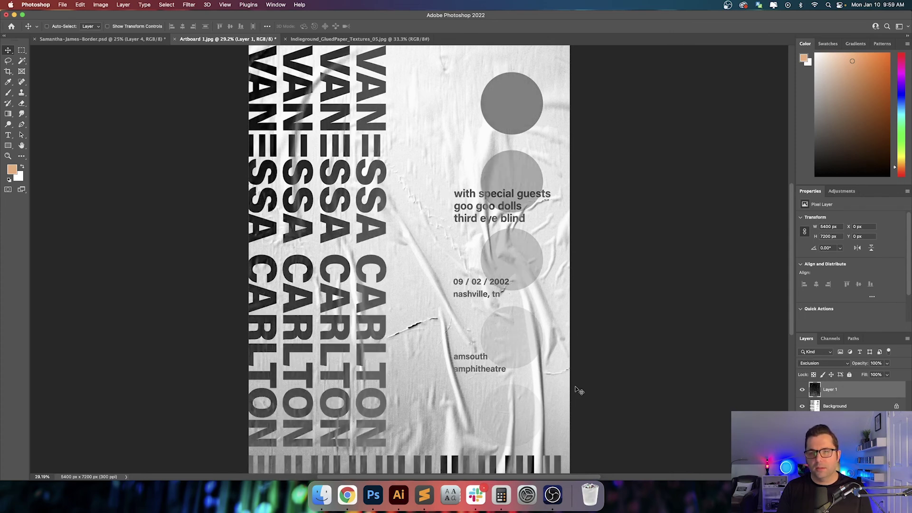
key("shift+plus")
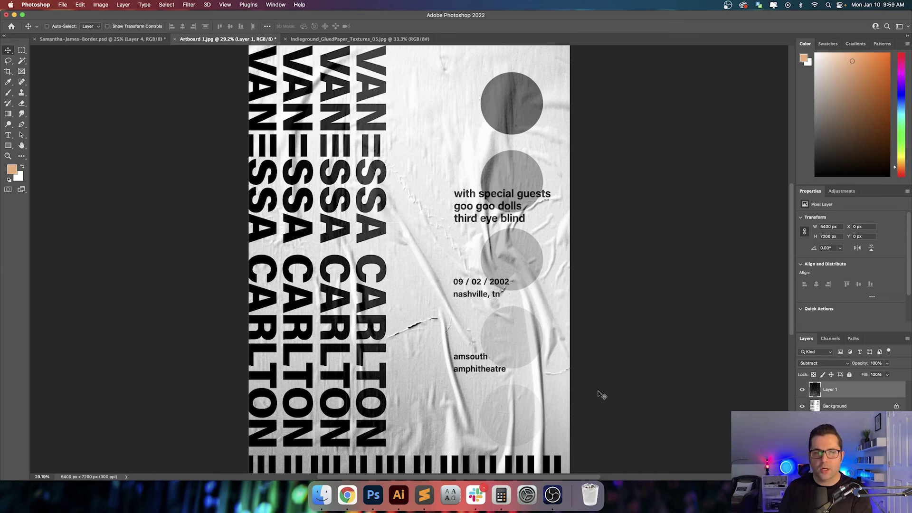
- Cycle the inverted texture layer's blend mode backwards from Subtract to Hard Mix, and return it to Difference
key("shift+minus")
key("shift+minus")
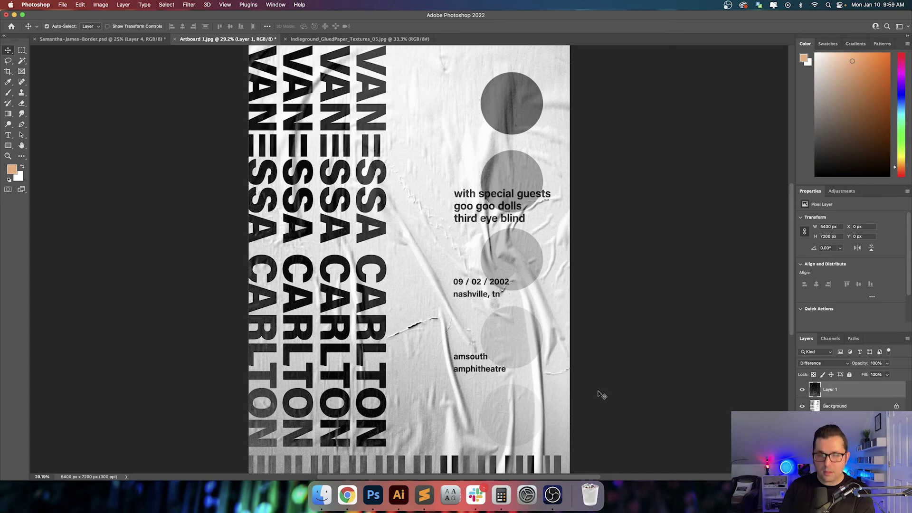
key("shift+minus")
key("shift+plus")
key("shift+minus")
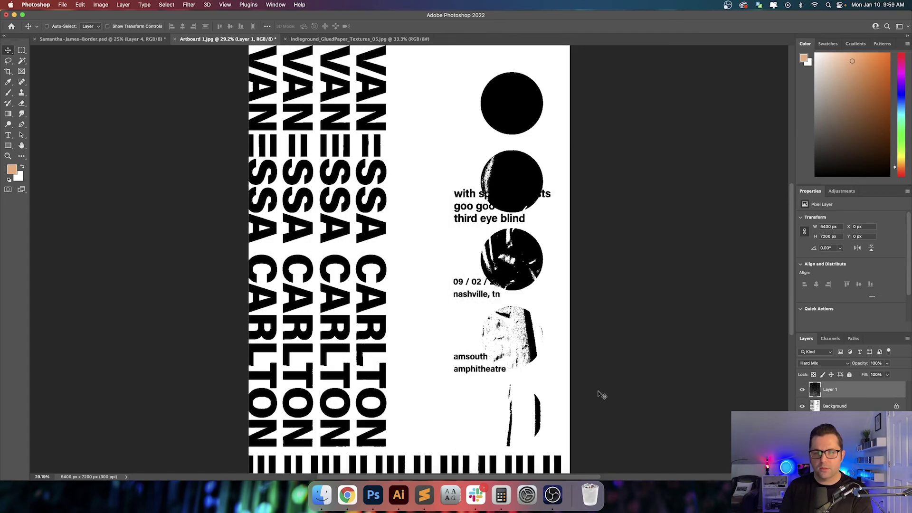
key("shift+plus")
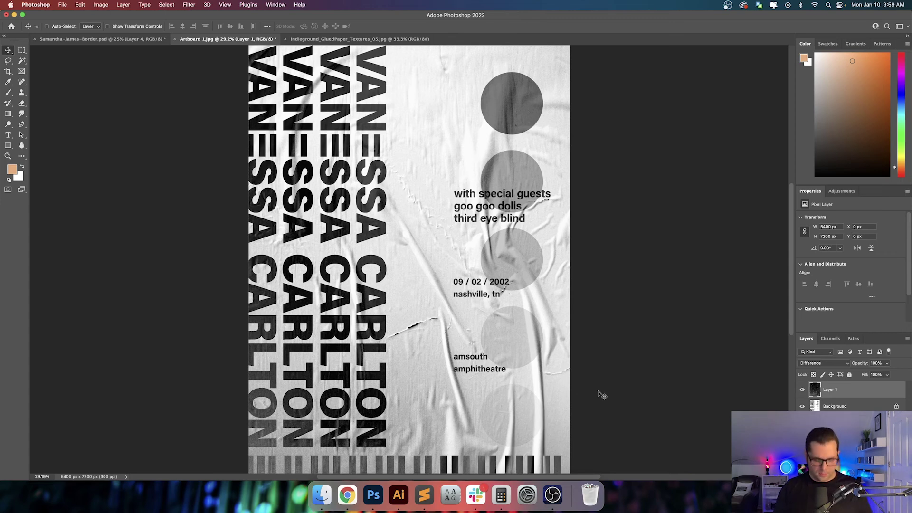
- Delete the glued paper texture layer from the Artboard 1.jpg document
key("Delete")
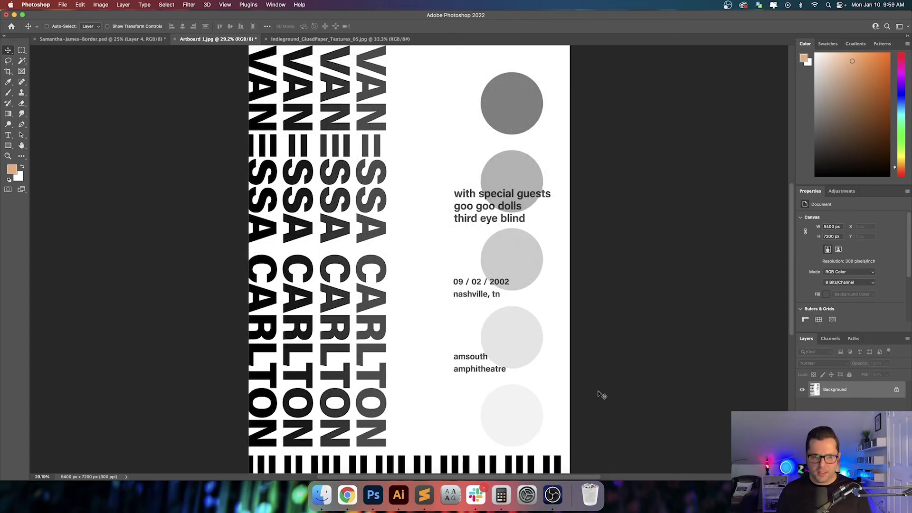
- Switch to Finder and open the Aged Paper folder inside Design Resources
left_click(322, 495)
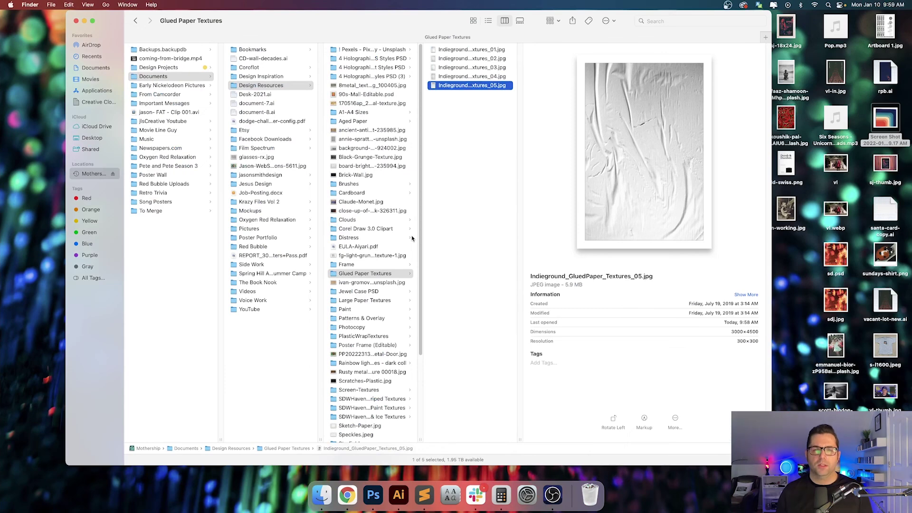
key("Left")
key("Up")
key("Up")
key("Up")
key("Up")
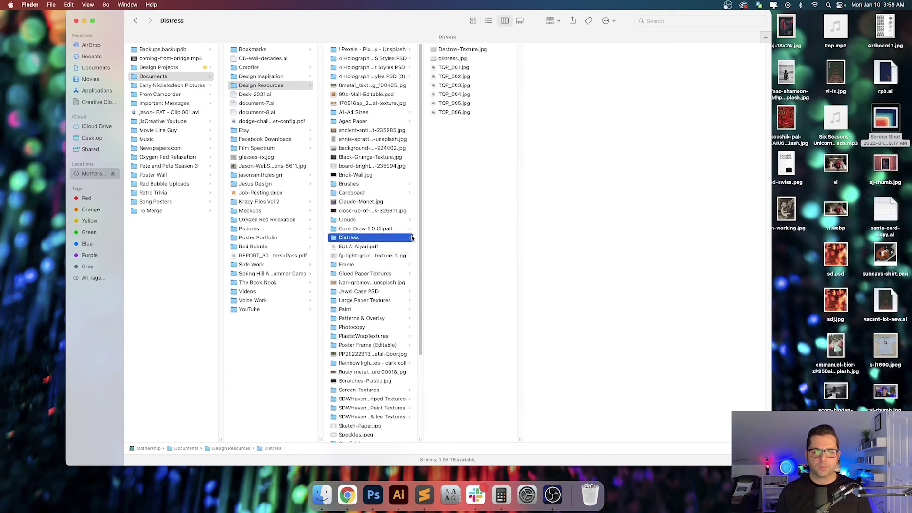
key("Up")
key("Up")
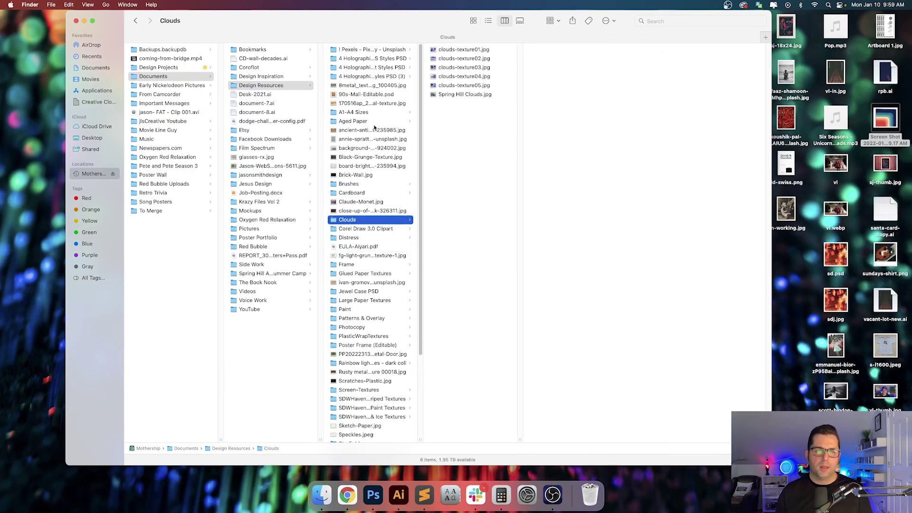
left_click(374, 123)
- Preview the first aged paper textures and open Brown Paper Recycled Smooth.PNG in Photoshop
left_click(472, 50)
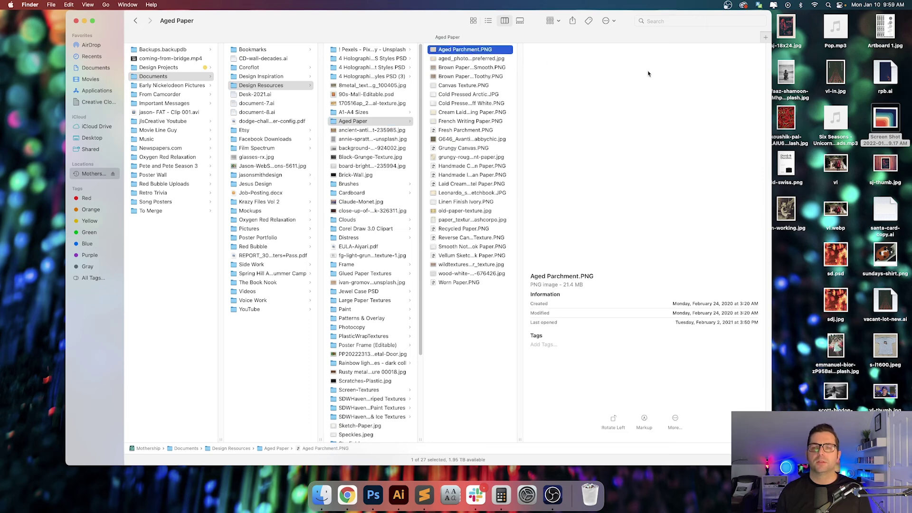
key("Down")
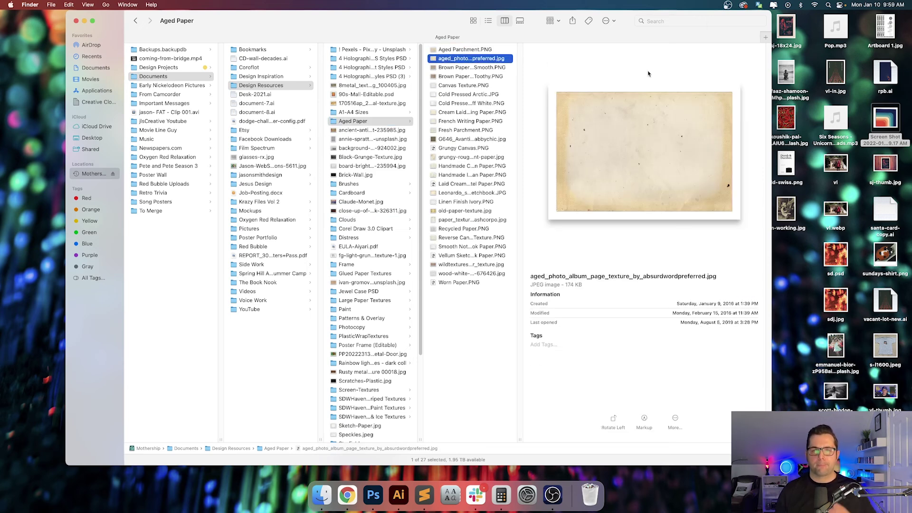
key("Down")
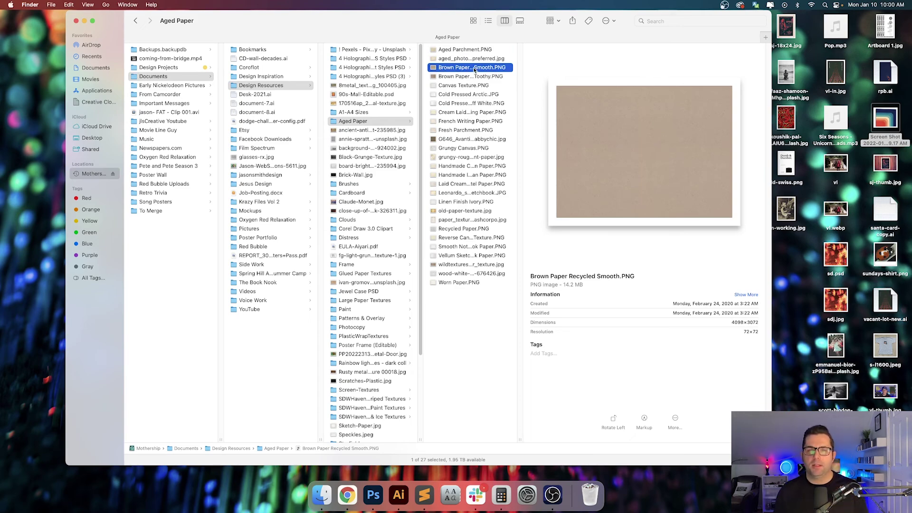
left_click_drag(475, 67, 373, 495)
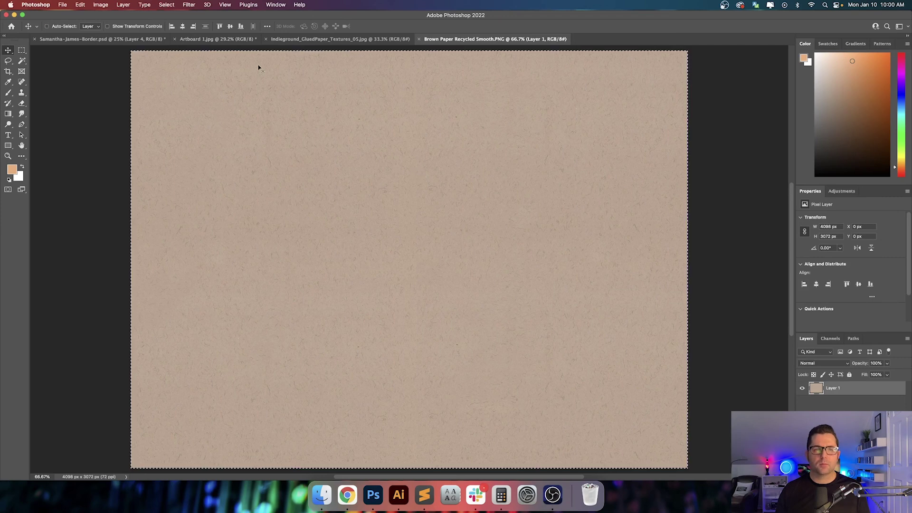
- Copy the brown paper texture into Artboard 1.jpg, rotate it 90 degrees and scale it to cover the 5400 x 7200 px canvas
left_click_drag(230, 42, 391, 173)
key("super+t")
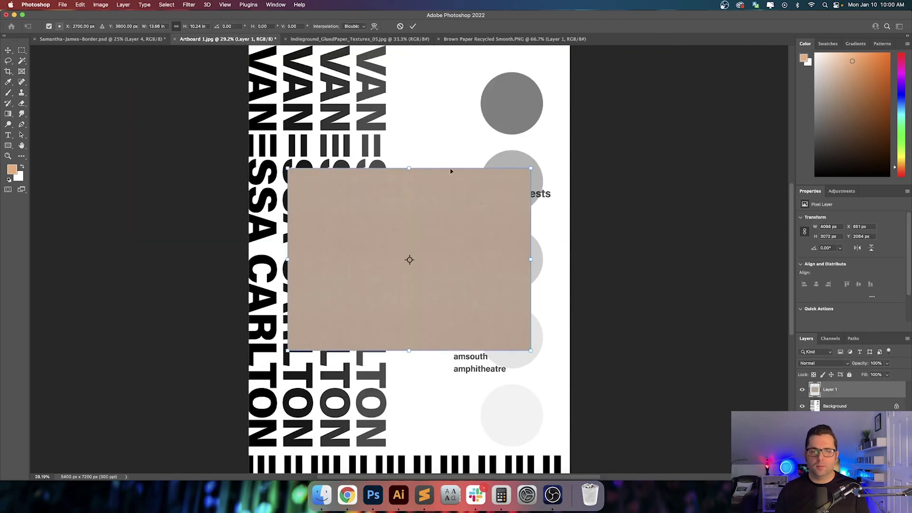
left_click_drag(538, 165, 549, 443)
key("super+minus")
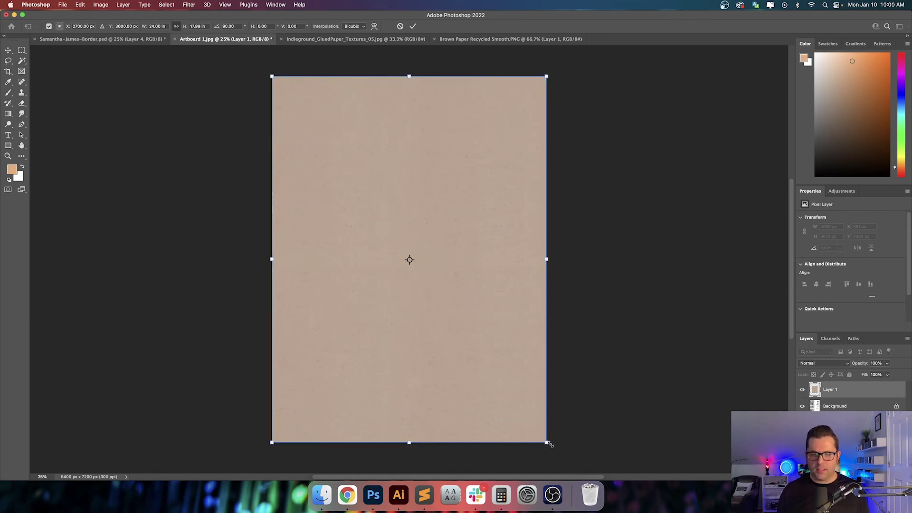
key("Return")
- Desaturate the brown paper texture layer and set its blend mode to Multiply
key("shift+super+u")
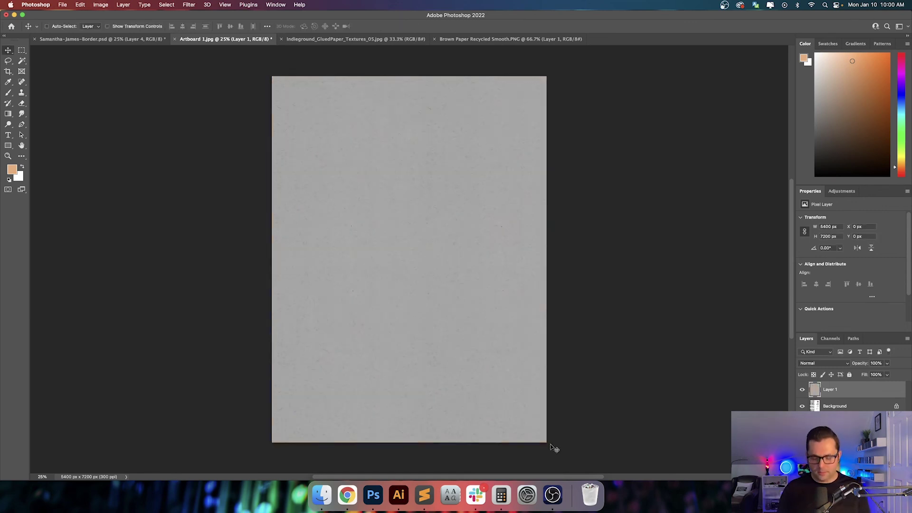
key("super+0")
key("shift+alt+m")
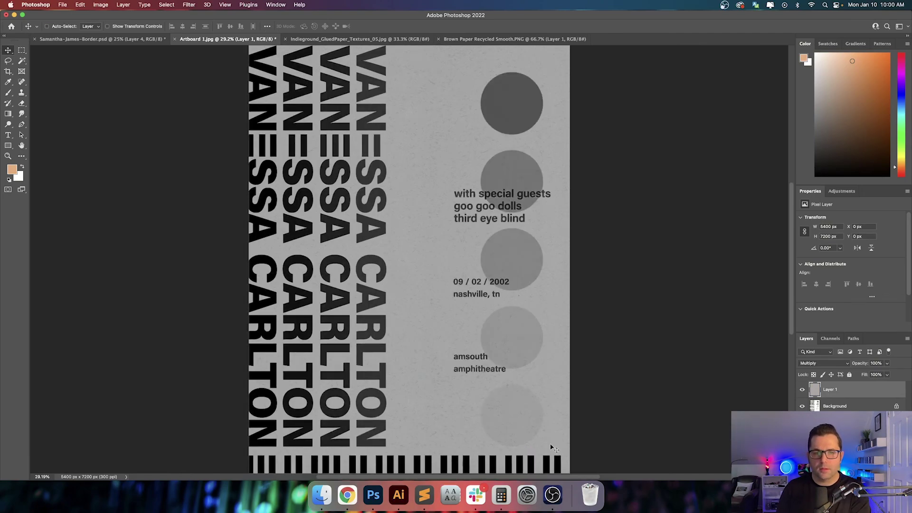
- Cycle the brown paper layer through the blend modes, including Screen, Overlay, Vivid Light and Pin Light, and set it to Difference
key("shift+equal")
key("shift+equal")
key("shift+equal")
key("shift+equal")
key("shift+equal")
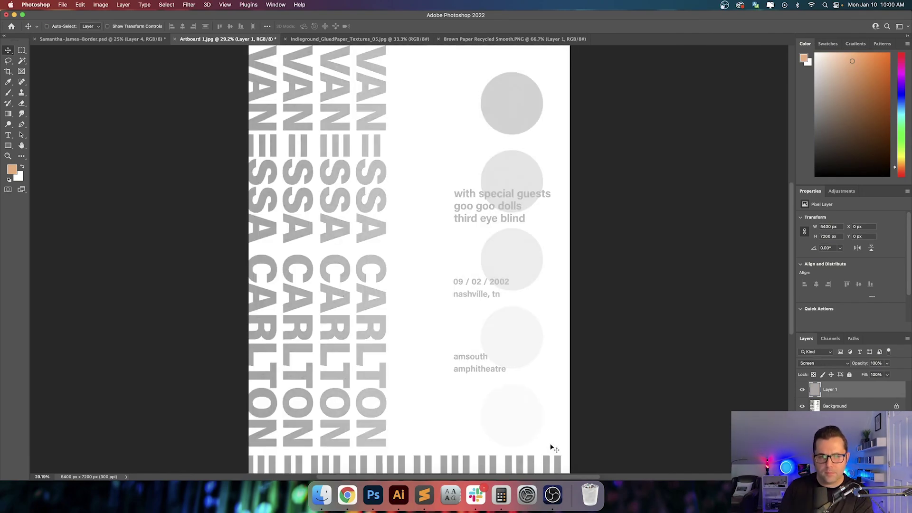
key("shift+equal")
key("shift+equal")
key("shift+equal")
key("shift+equal")
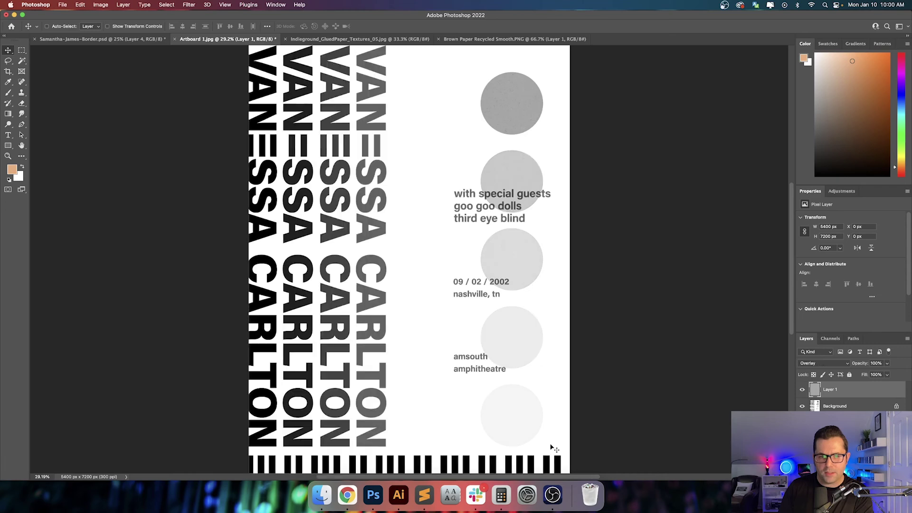
key("shift+equal")
key("shift+equal")
key("shift+equal")
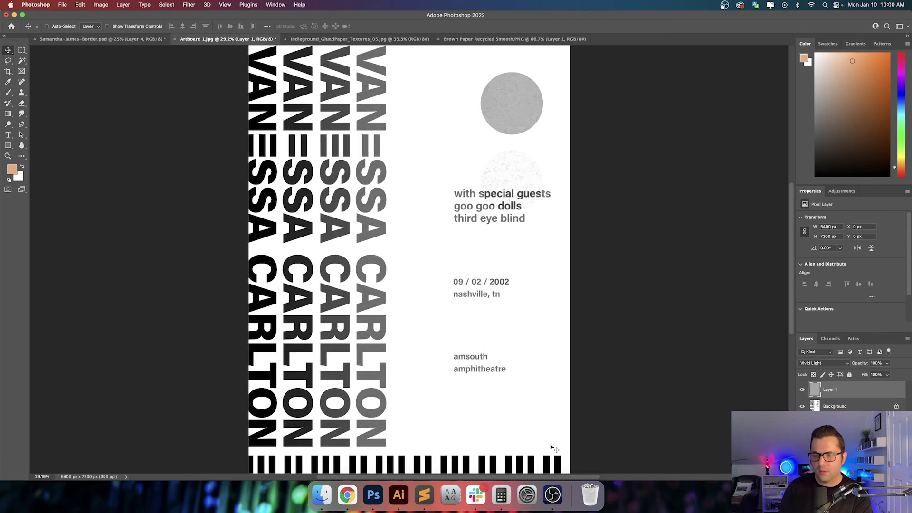
key("shift+equal")
key("shift+equal")
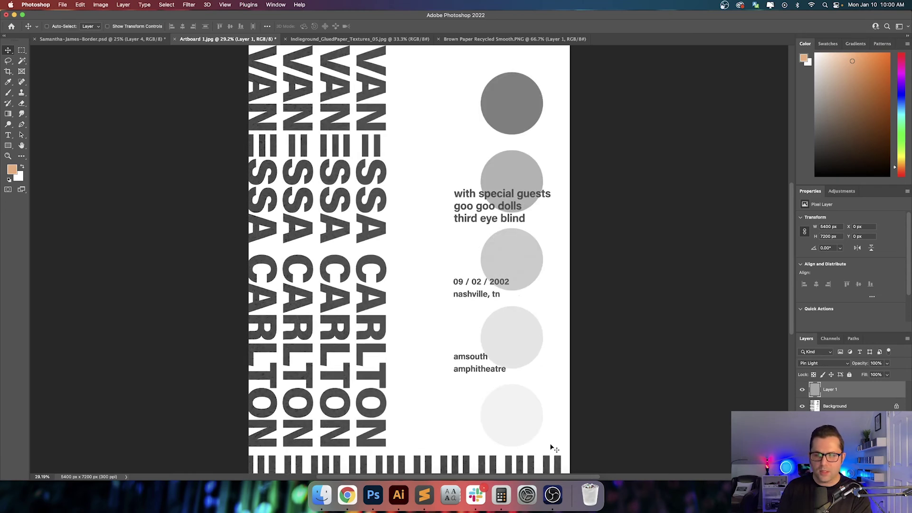
key("shift+equal")
key("shift+equal")
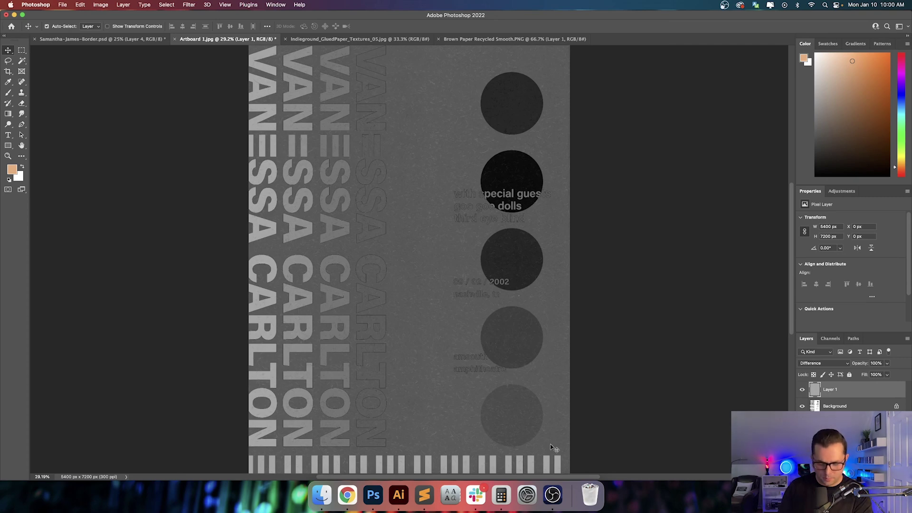
- Invert the brown paper texture layer's colours and inspect the paper grain over the poster text at 66.67% magnification
key("super+i")
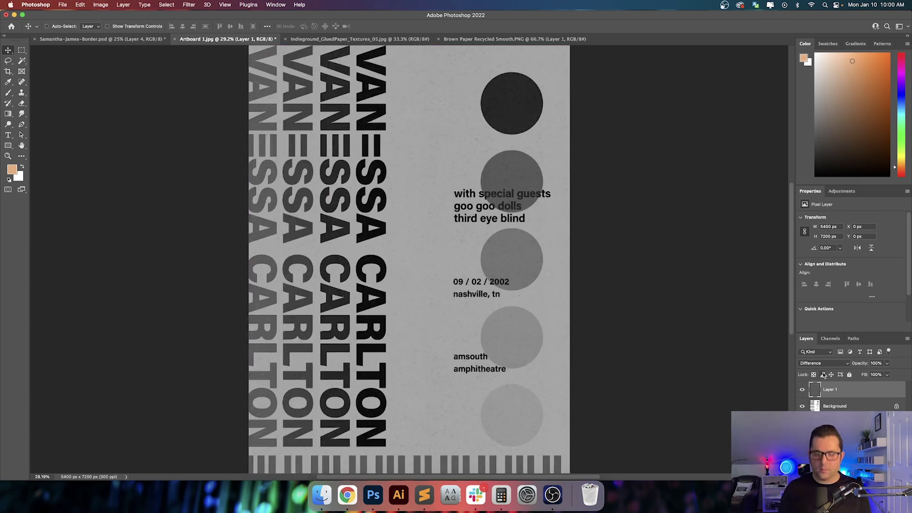
key("super+equal")
key("super+equal")
key("super+equal")
key("super+equal")
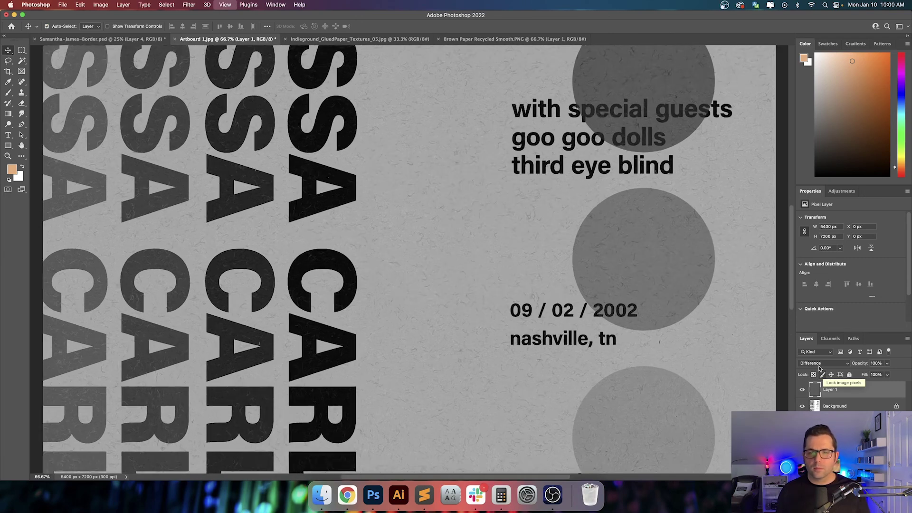
- Set the brown paper texture layer's blend mode to Subtract and check the effect on the whole poster
key("shift+equal")
key("shift+equal")
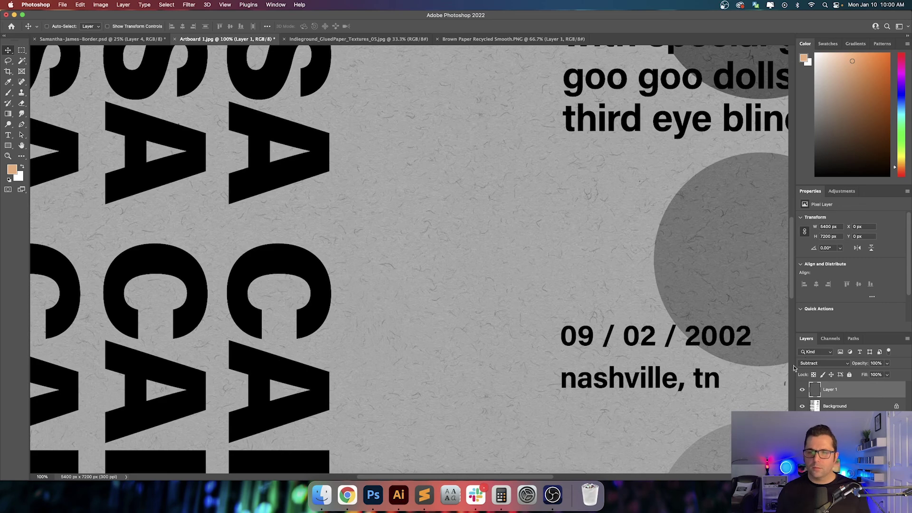
left_click_drag(719, 384, 636, 297)
key("super+0")
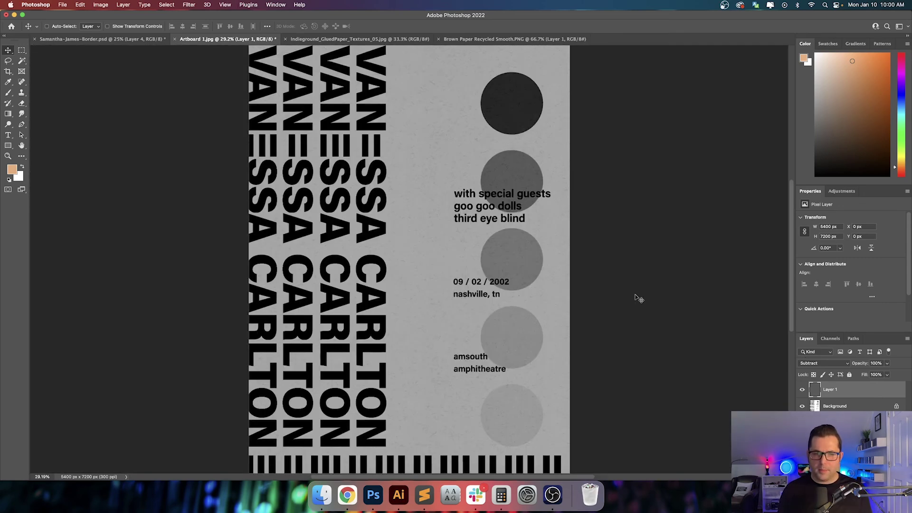
- Add a Curves adjustment layer above the paper texture and raise its RGB curve strongly to brighten the poster
left_click(856, 475)
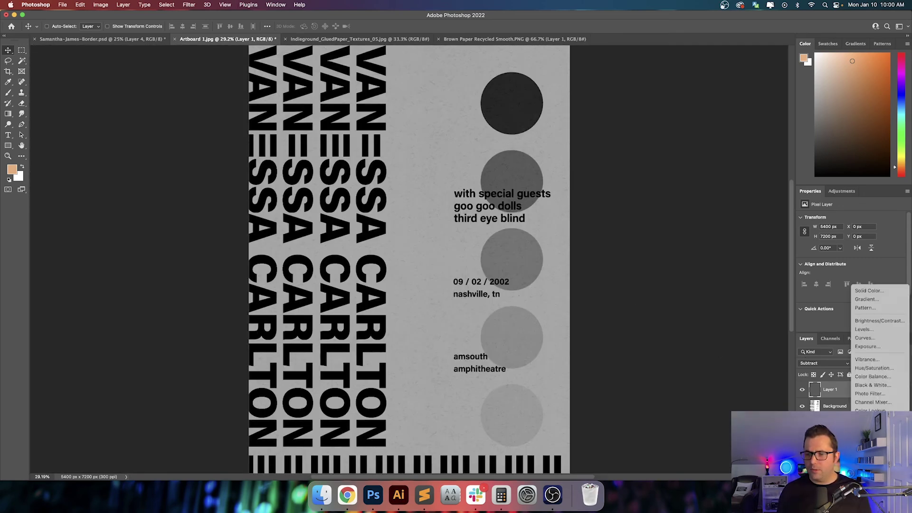
left_click(859, 337)
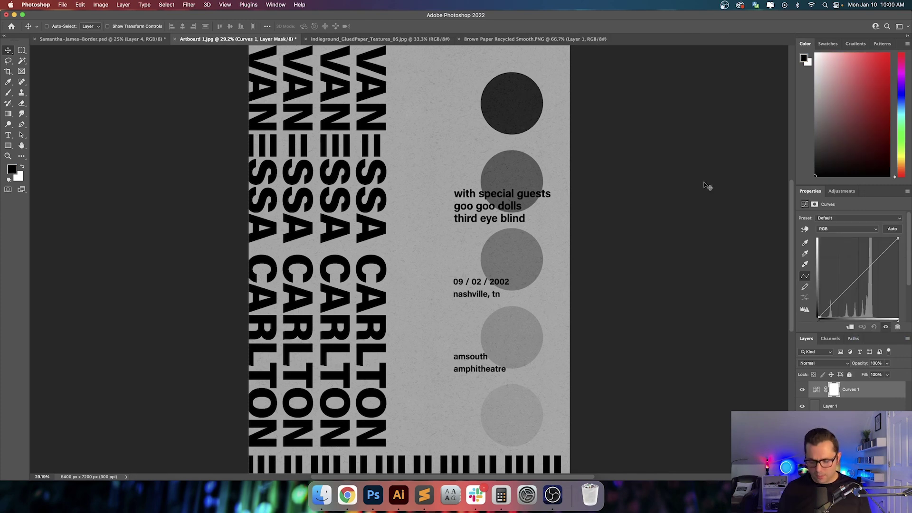
key("super+equal")
key("super+equal")
key("super+equal")
key("super+equal")
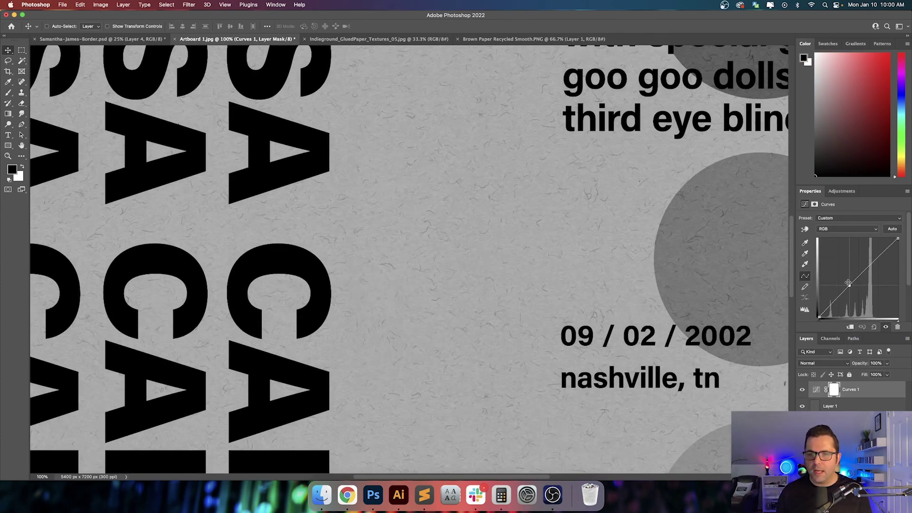
left_click_drag(850, 286, 857, 255)
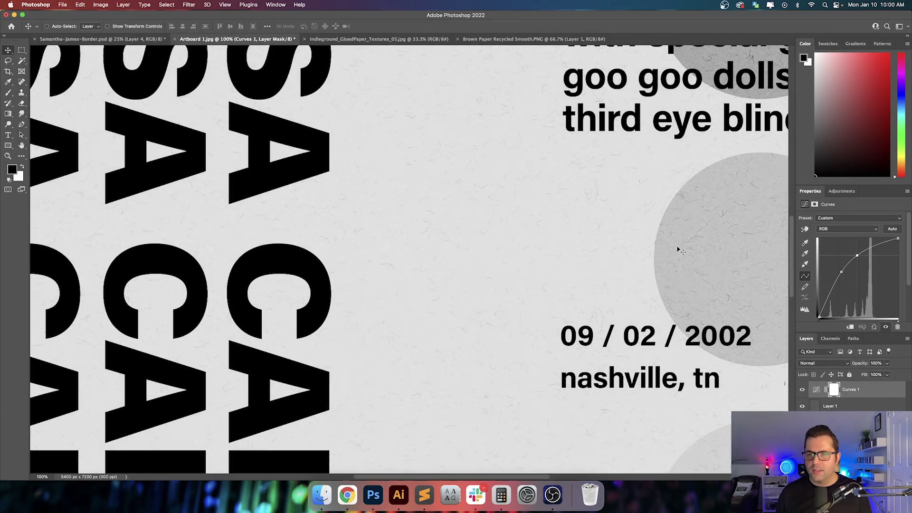
scroll(679, 249, "right", 5)
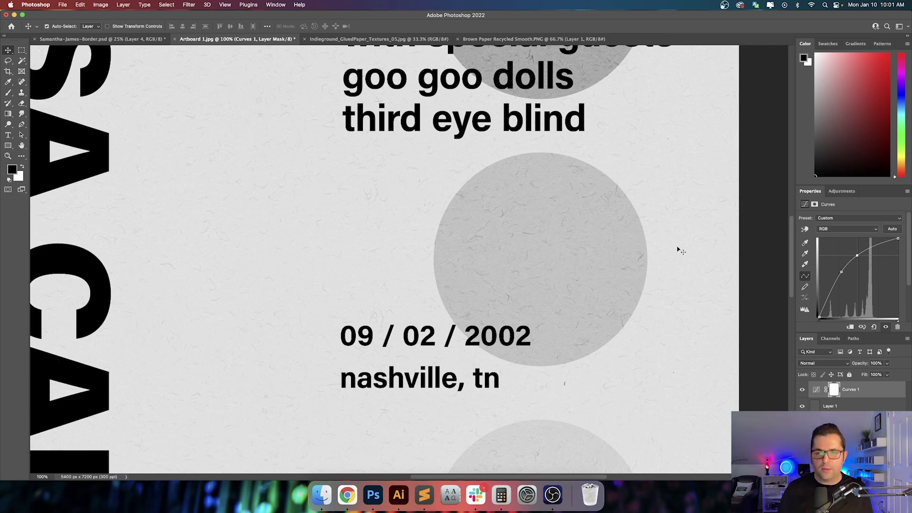
key("super+0")
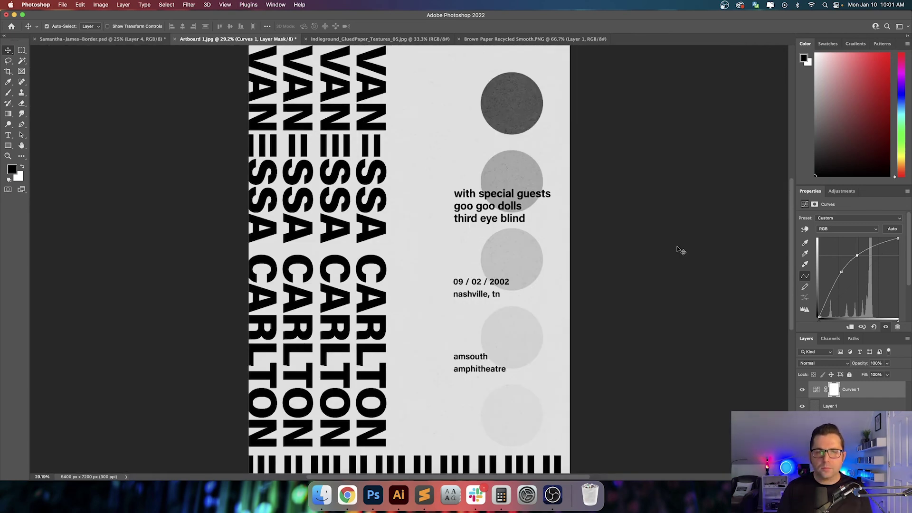
key("super")
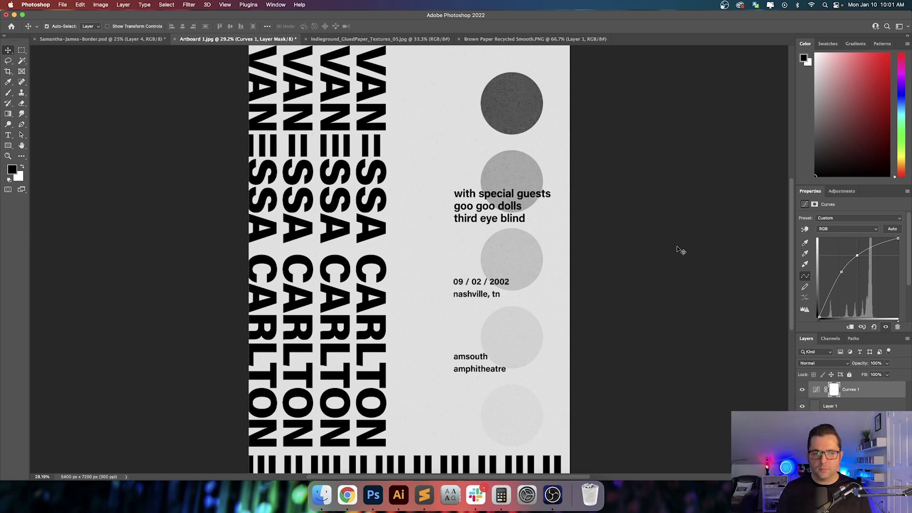
key("super+minus")
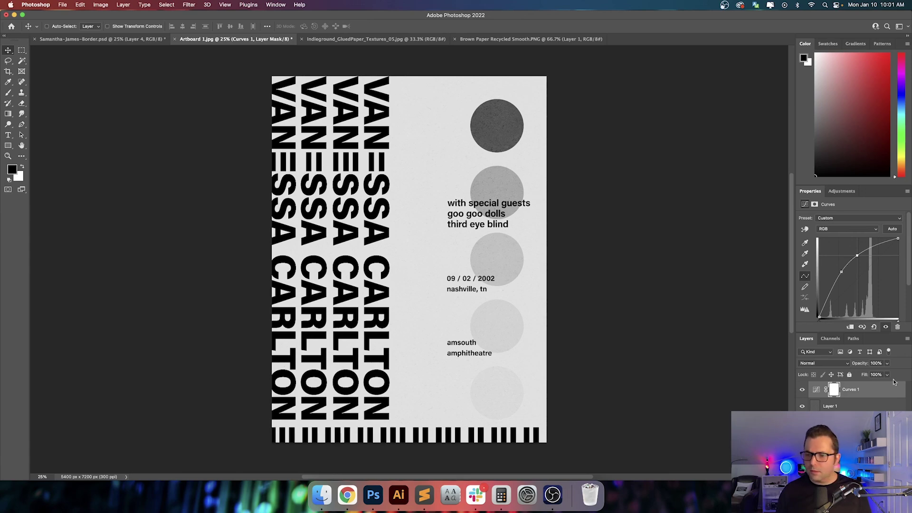
- Apply a Gaussian Blur with a 2.0-pixel radius to the Background layer, comparing radii of 1.0 and 1.5 pixels before confirming
left_click(837, 422)
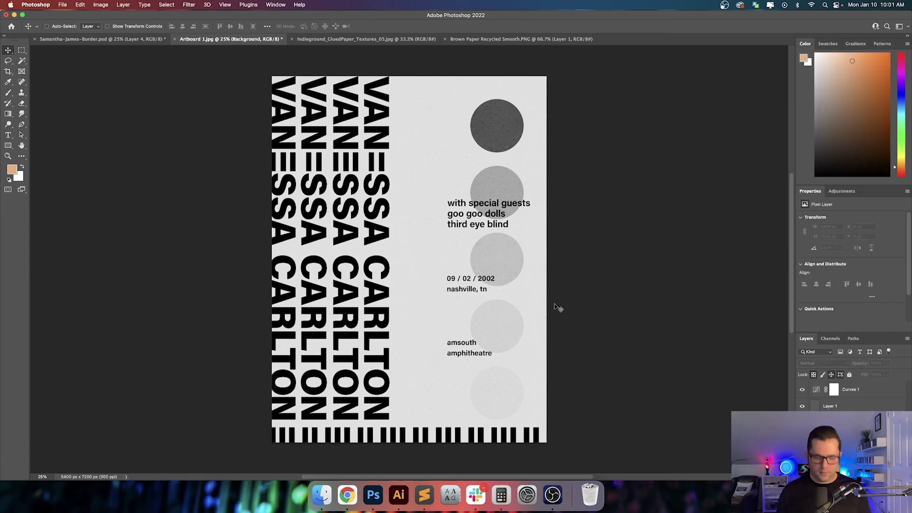
key("super+plus")
key("super+plus")
key("super+plus")
key("super+plus")
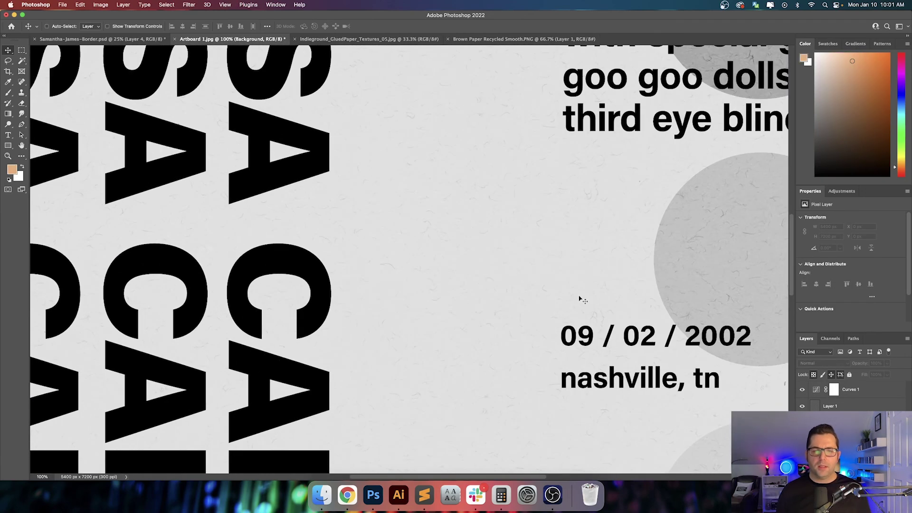
left_click_drag(268, 165, 345, 257)
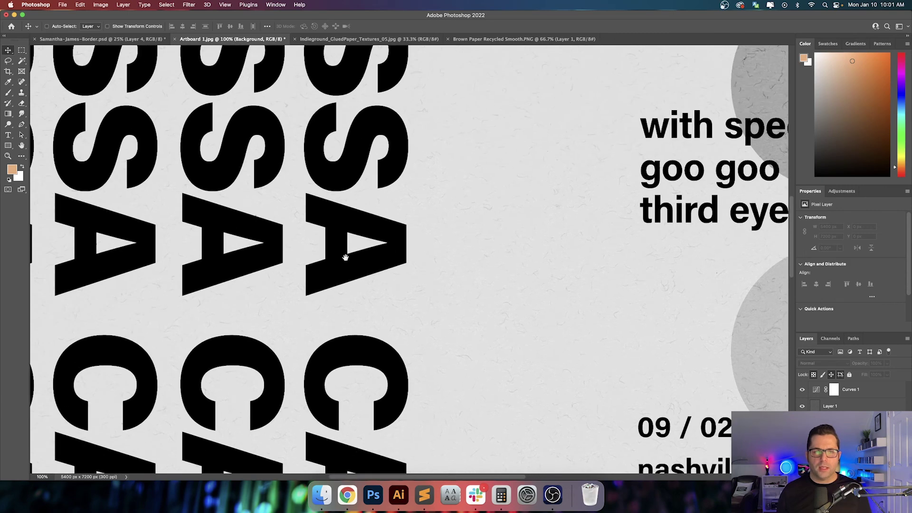
left_click(190, 5)
mouse_move(247, 109)
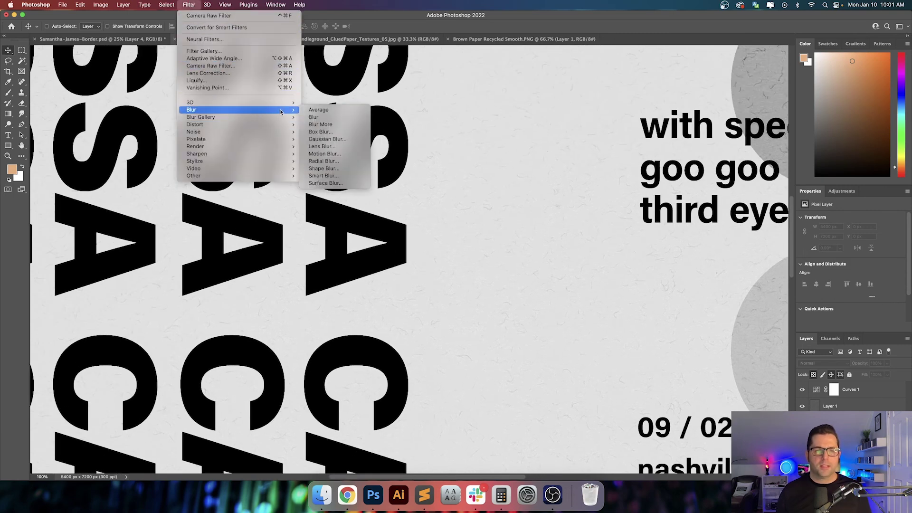
left_click(327, 138)
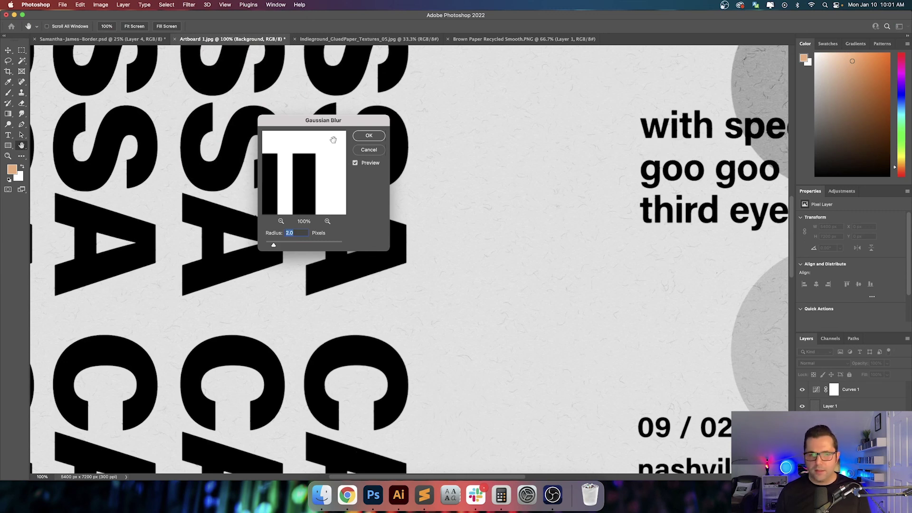
key("shift+Down")
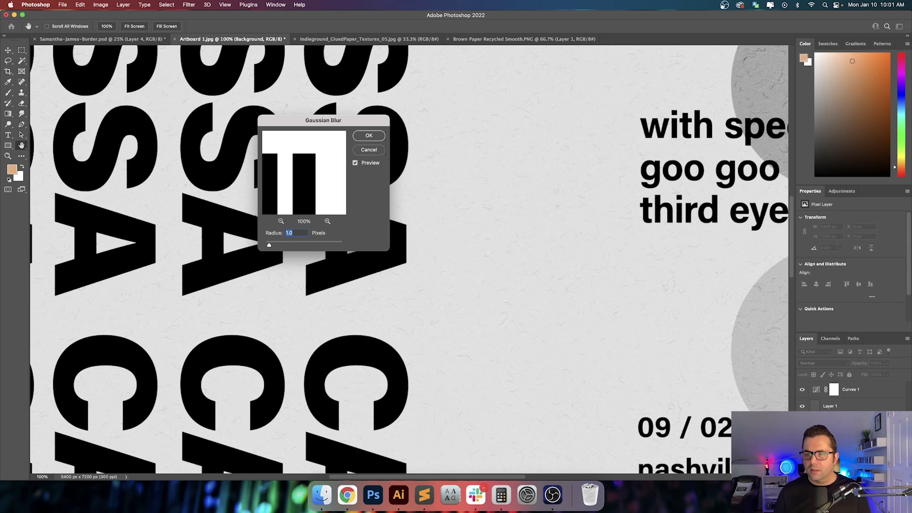
key("shift+Up")
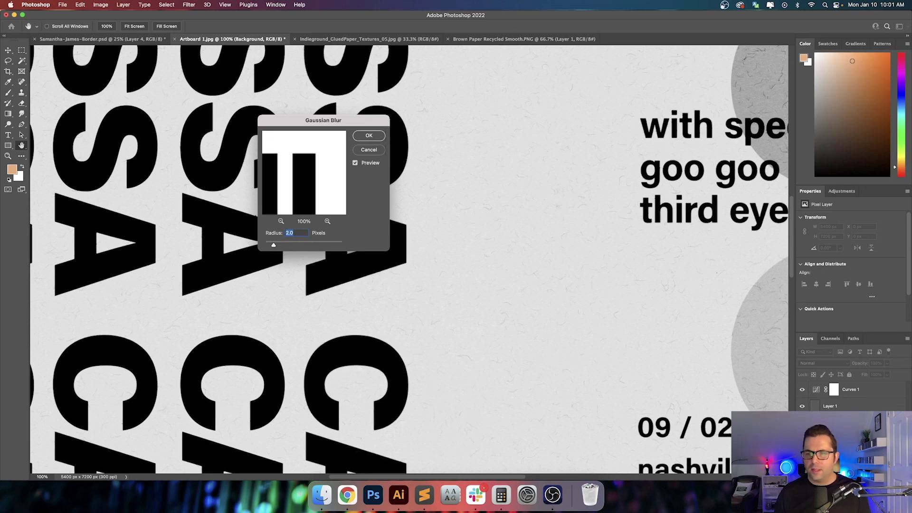
key("Down")
key("Down")
key("Down")
key("Down")
key("Down")
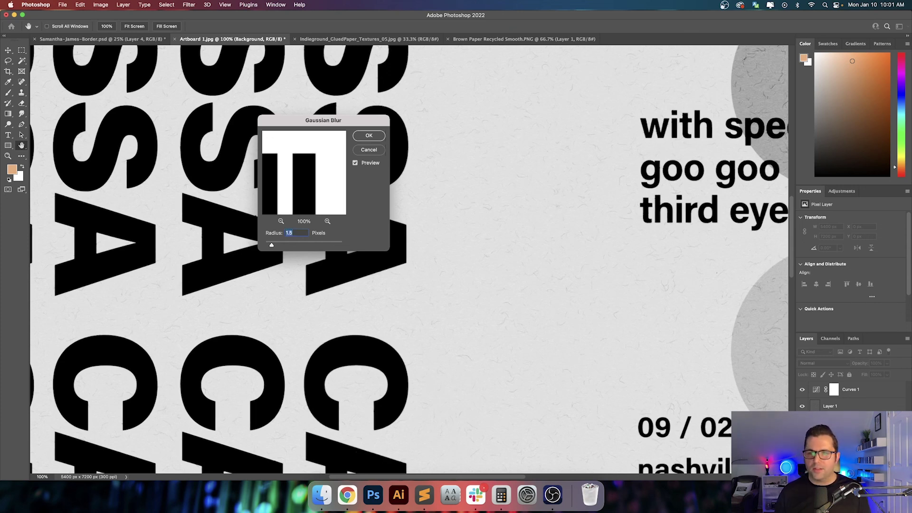
key("Up")
key("Up")
key("Up")
key("Up")
key("Up")
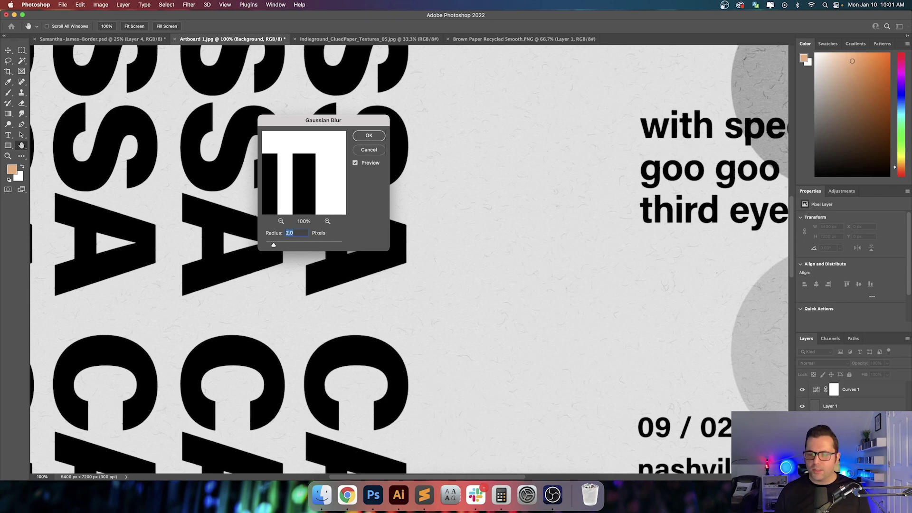
key("Return")
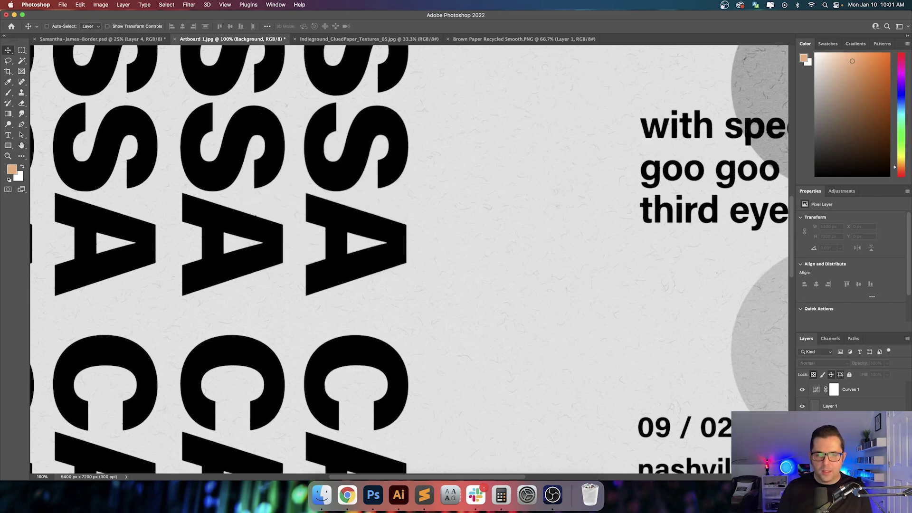
- Inspect the blurred lettering, circles and paper grain across the poster at 100%, and view the whole poster in full-screen mode
left_click_drag(557, 155, 228, 155)
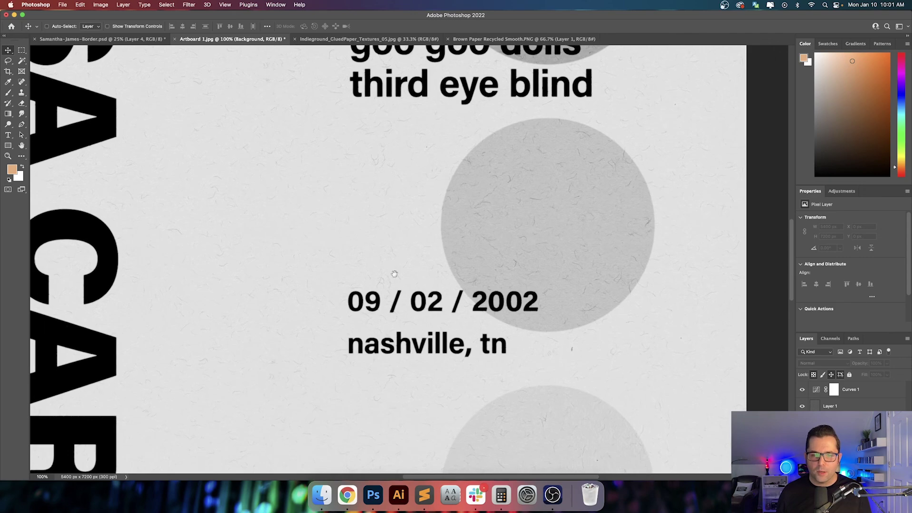
left_click_drag(394, 273, 477, 228)
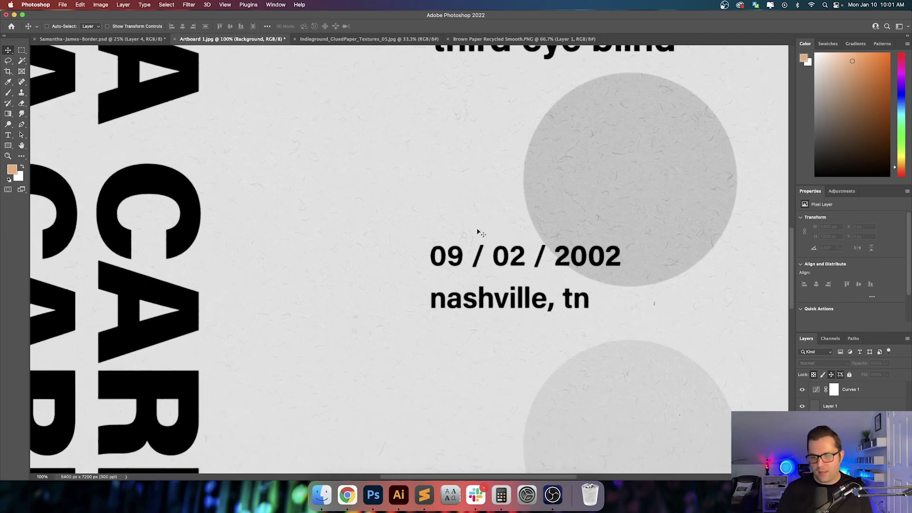
scroll(477, 232, "down", 10)
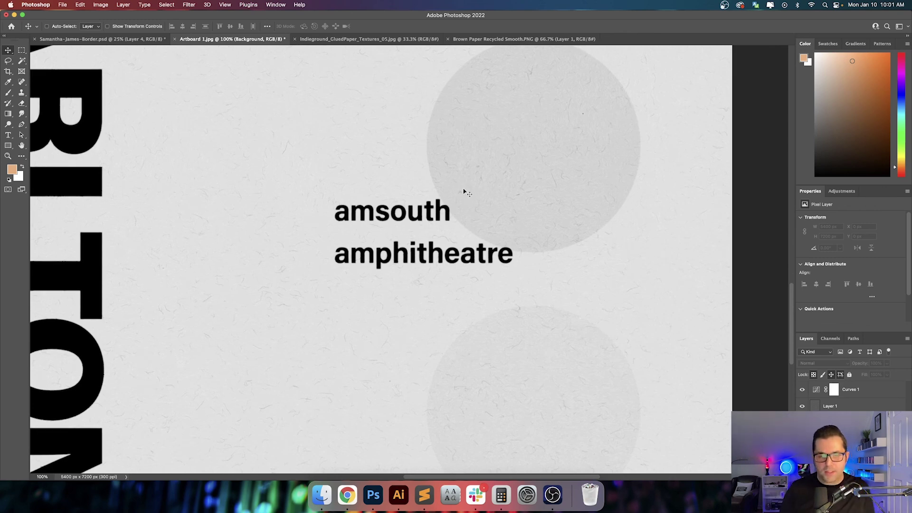
scroll(464, 211, "left", 10)
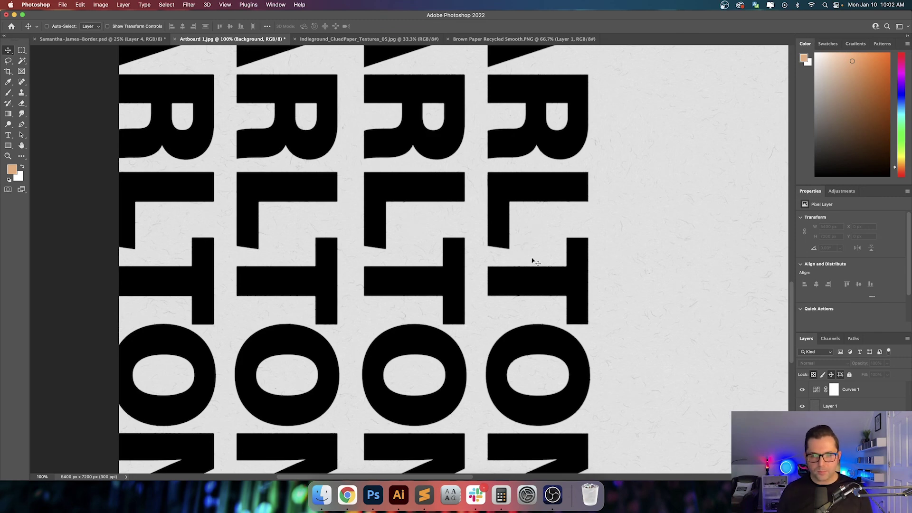
left_click_drag(577, 311, 510, 202)
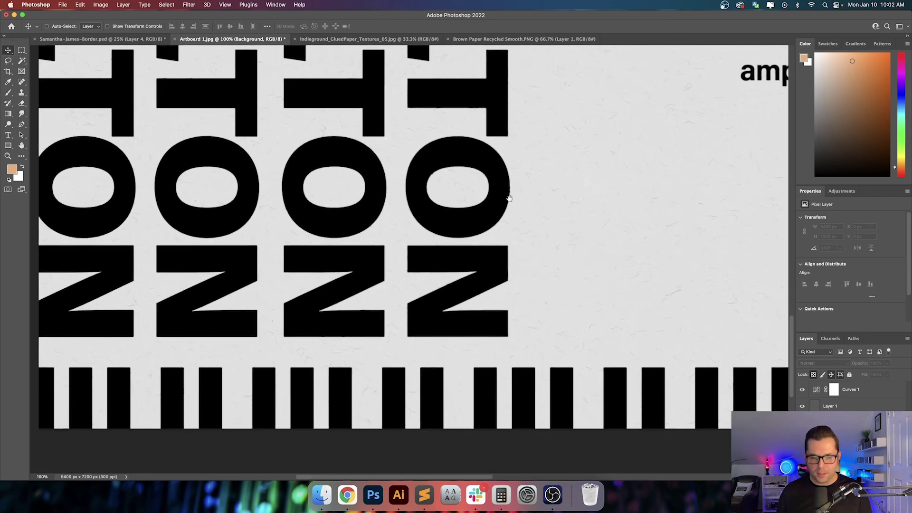
key("super+0")
key("f")
key("f")
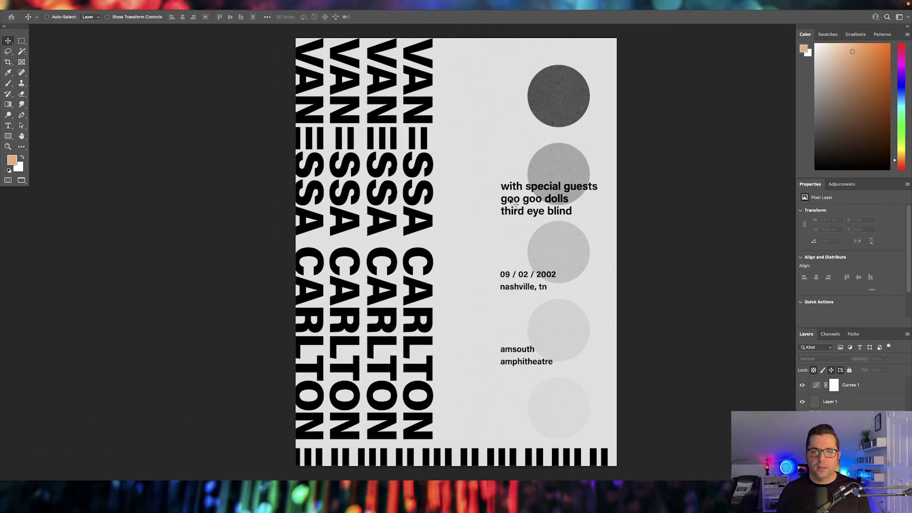
key("super+0")
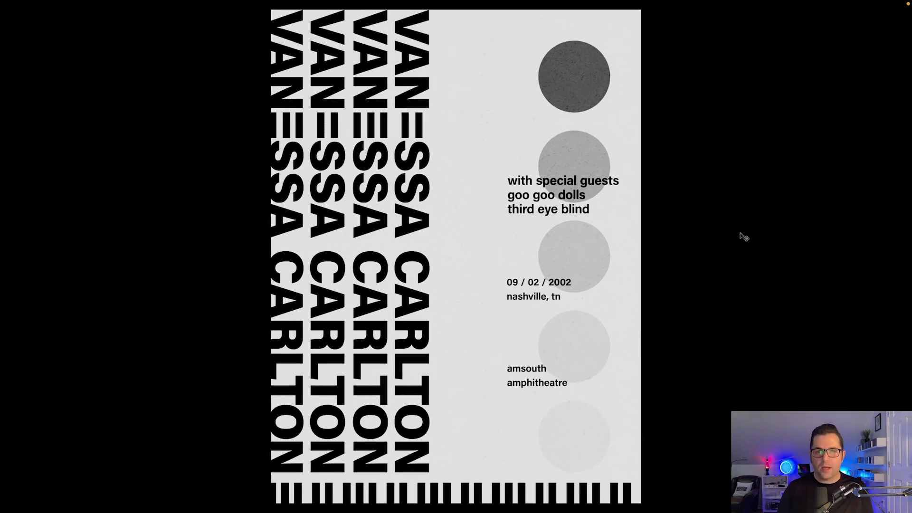